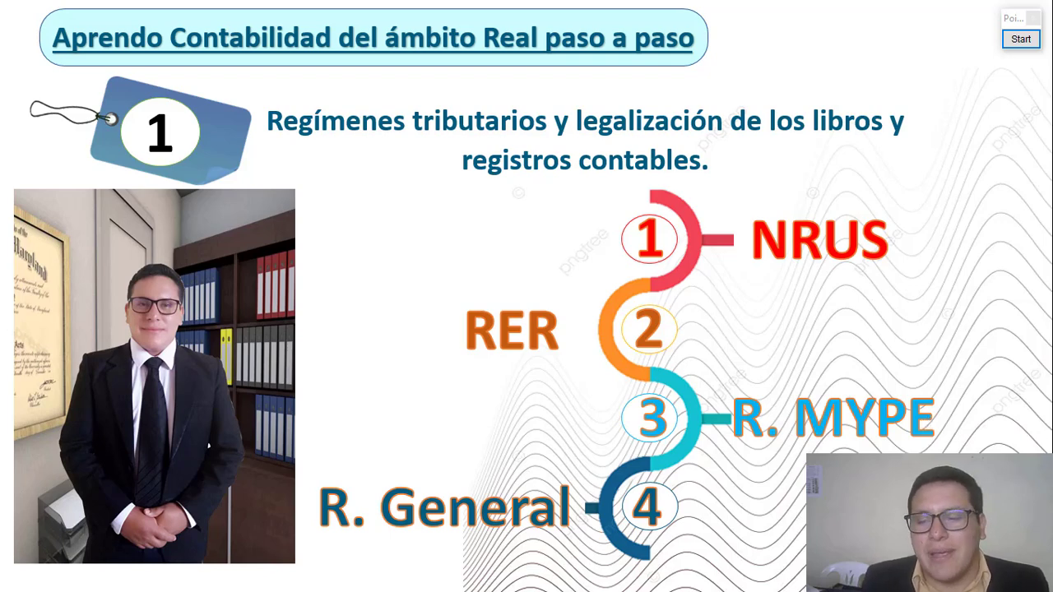
Step: Jump to the Régimen MYPE Tributario slide and start Pointofix drawing over it
{"action": "left_click", "coordinate": [649, 419]}
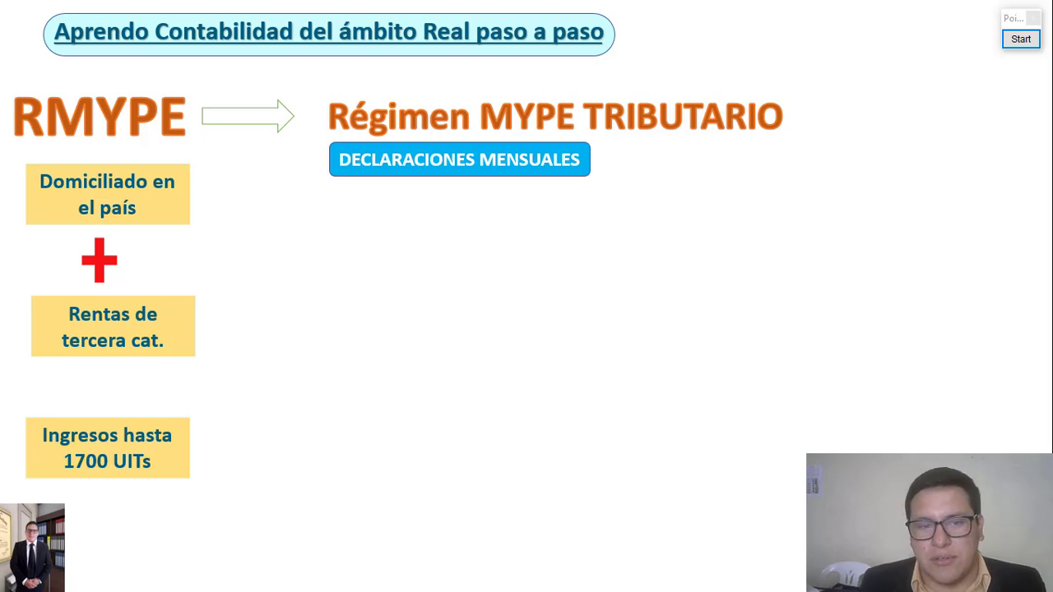
{"action": "left_click", "coordinate": [1026, 41]}
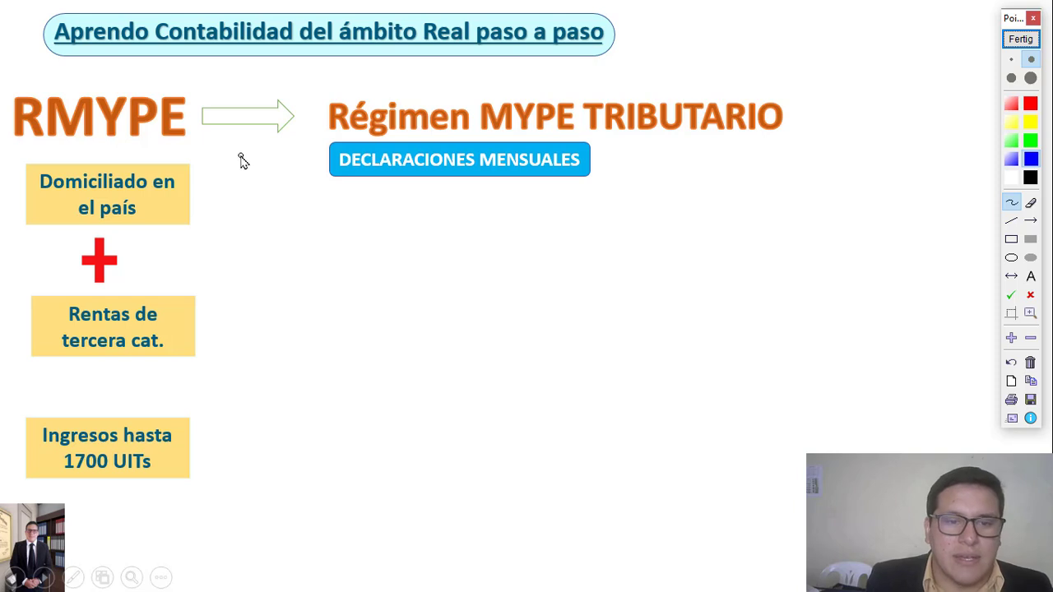
Step: Draw blue arrows at the three requirement boxes, write C+W, add a joining bracket, and begin MRUS
{"action": "mouse_move", "coordinate": [241, 155]}
{"action": "left_mouse_down"}
{"action": "mouse_move", "coordinate": [196, 194]}
{"action": "mouse_move", "coordinate": [230, 197]}
{"action": "left_mouse_up"}
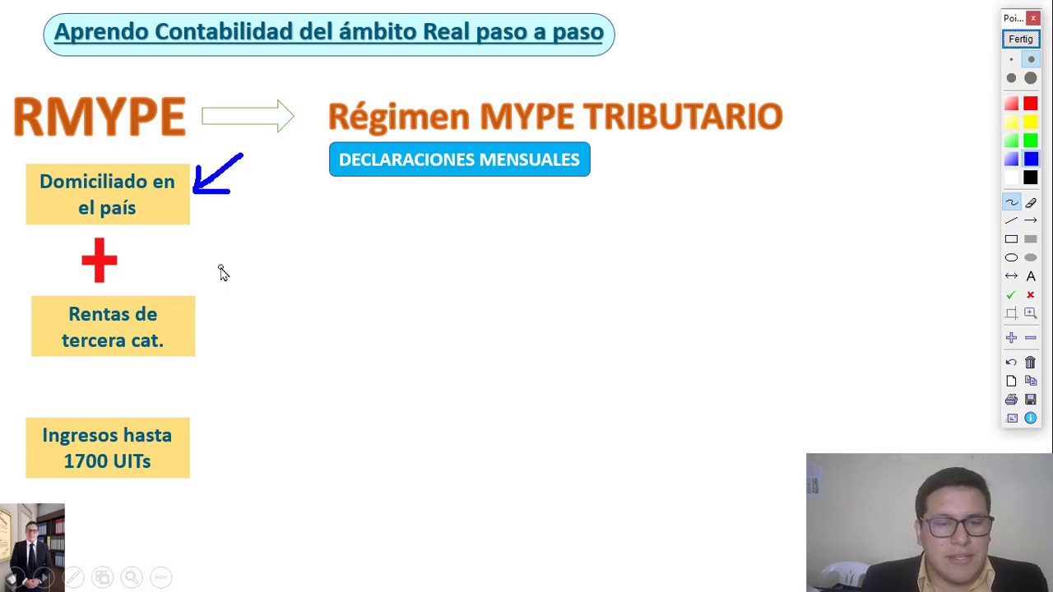
{"action": "mouse_move", "coordinate": [221, 266]}
{"action": "left_mouse_down"}
{"action": "mouse_move", "coordinate": [171, 318]}
{"action": "mouse_move", "coordinate": [218, 309]}
{"action": "left_mouse_up"}
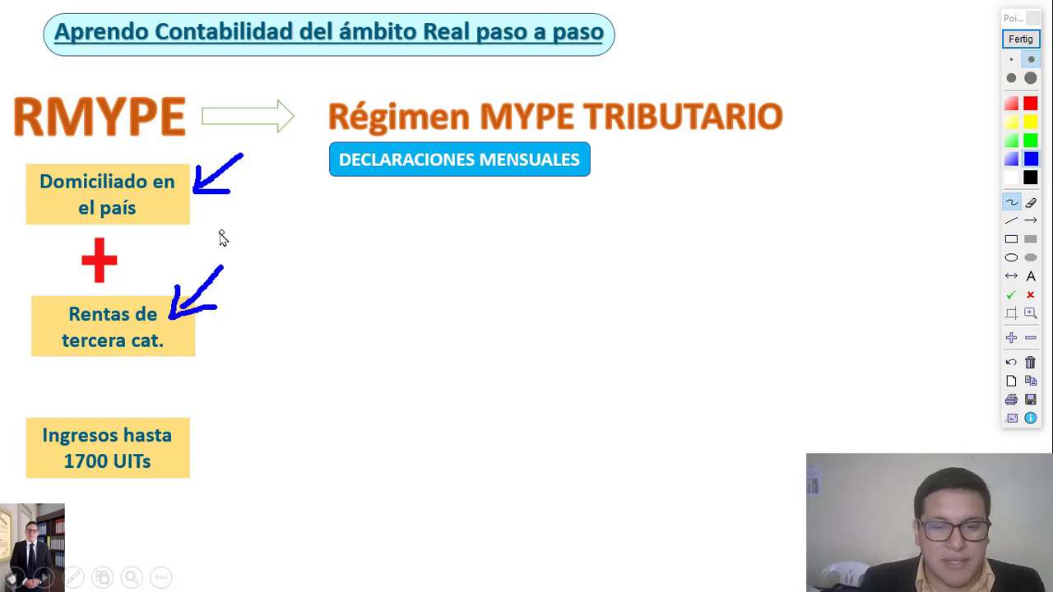
{"action": "mouse_move", "coordinate": [232, 231]}
{"action": "left_mouse_down"}
{"action": "mouse_move", "coordinate": [231, 245]}
{"action": "mouse_move", "coordinate": [299, 247]}
{"action": "mouse_move", "coordinate": [310, 227]}
{"action": "left_mouse_up"}
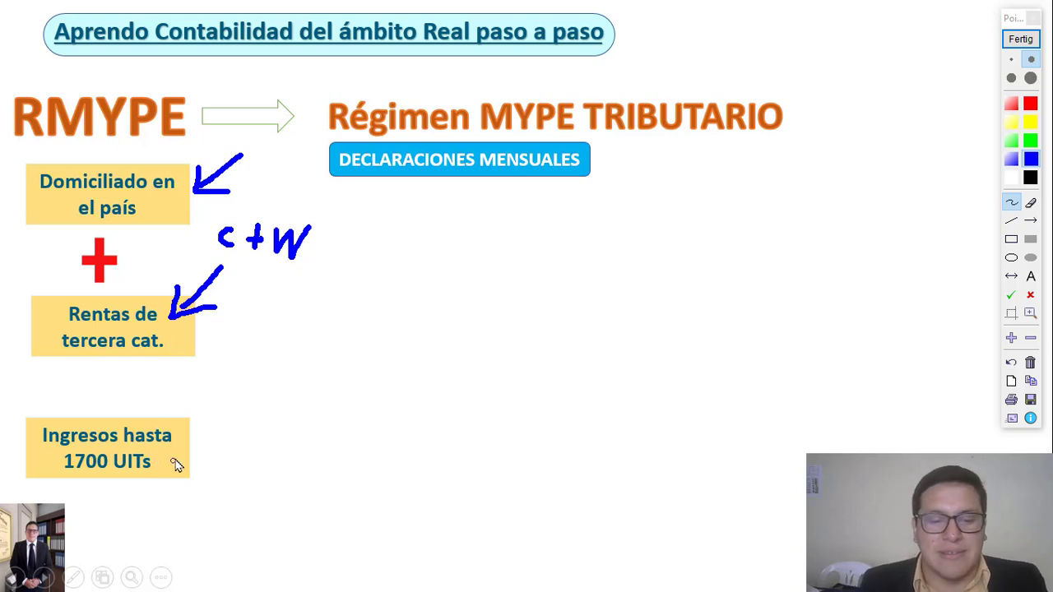
{"action": "left_click_drag", "start_coordinate": [184, 400], "coordinate": [229, 409]}
{"action": "left_click_drag", "start_coordinate": [11, 169], "coordinate": [10, 447]}
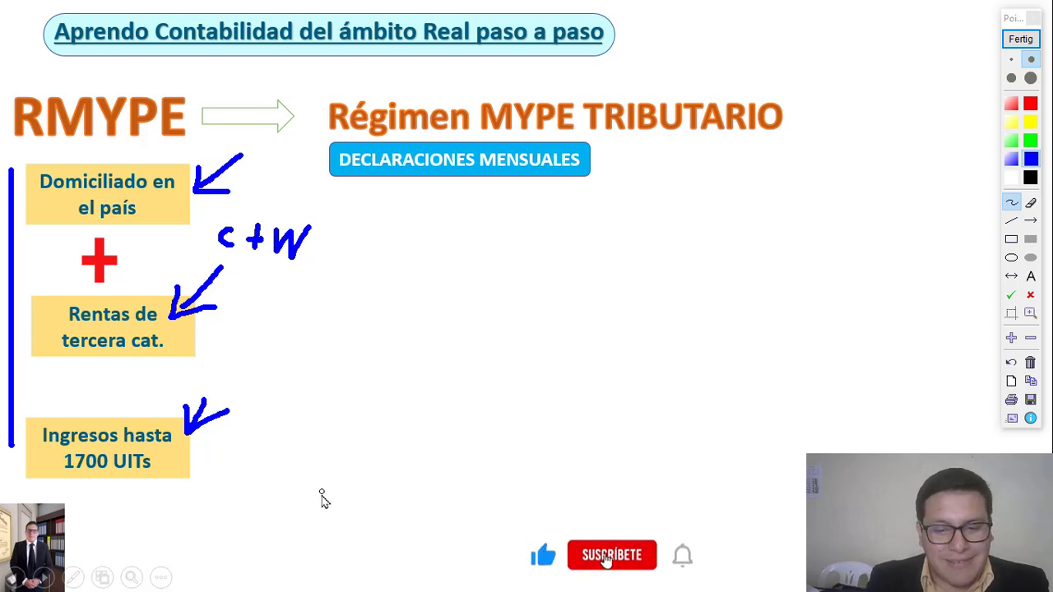
{"action": "mouse_move", "coordinate": [325, 484]}
{"action": "left_mouse_down"}
{"action": "mouse_move", "coordinate": [345, 535]}
{"action": "mouse_move", "coordinate": [300, 481]}
{"action": "mouse_move", "coordinate": [332, 494]}
{"action": "mouse_move", "coordinate": [387, 487]}
{"action": "mouse_move", "coordinate": [396, 532]}
{"action": "left_mouse_up"}
Step: Write RER and RMYPE T. in blue above MRUS and draw a red rising step line
{"action": "mouse_move", "coordinate": [482, 410]}
{"action": "left_mouse_down"}
{"action": "mouse_move", "coordinate": [480, 444]}
{"action": "mouse_move", "coordinate": [504, 438]}
{"action": "left_mouse_up"}
{"action": "mouse_move", "coordinate": [519, 403]}
{"action": "left_mouse_down"}
{"action": "mouse_move", "coordinate": [517, 443]}
{"action": "mouse_move", "coordinate": [547, 439]}
{"action": "mouse_move", "coordinate": [545, 402]}
{"action": "mouse_move", "coordinate": [564, 437]}
{"action": "mouse_move", "coordinate": [574, 418]}
{"action": "mouse_move", "coordinate": [587, 435]}
{"action": "left_mouse_up"}
{"action": "mouse_move", "coordinate": [536, 280]}
{"action": "left_mouse_down"}
{"action": "mouse_move", "coordinate": [537, 316]}
{"action": "mouse_move", "coordinate": [542, 305]}
{"action": "mouse_move", "coordinate": [614, 333]}
{"action": "left_mouse_up"}
{"action": "left_click_drag", "start_coordinate": [640, 280], "coordinate": [659, 310]}
{"action": "mouse_move", "coordinate": [664, 281]}
{"action": "left_mouse_down"}
{"action": "mouse_move", "coordinate": [690, 309]}
{"action": "mouse_move", "coordinate": [689, 288]}
{"action": "mouse_move", "coordinate": [751, 281]}
{"action": "mouse_move", "coordinate": [719, 326]}
{"action": "left_mouse_up"}
{"action": "left_click", "coordinate": [747, 303]}
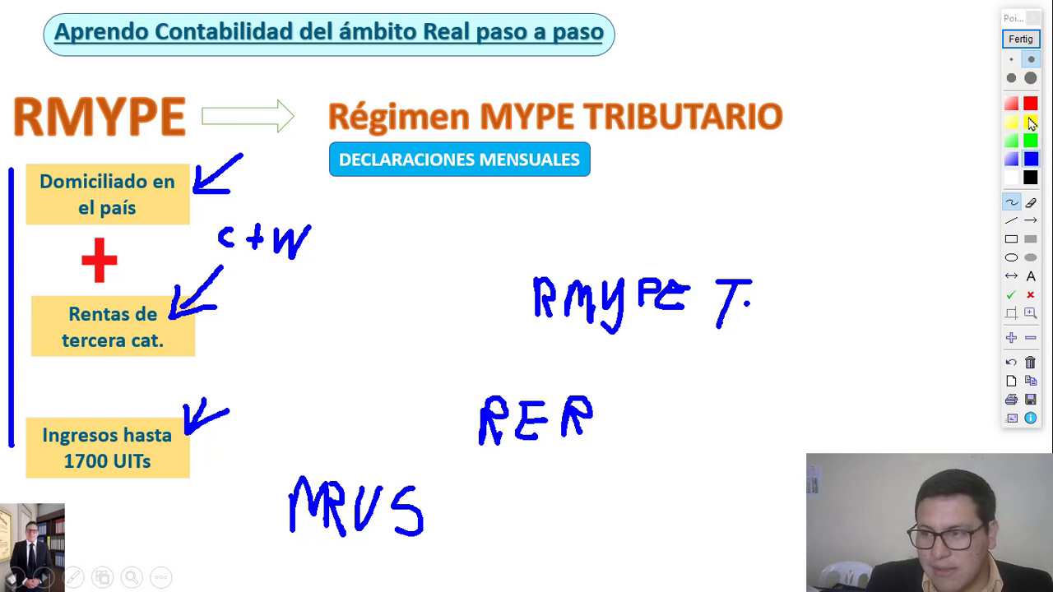
{"action": "mouse_move", "coordinate": [429, 553]}
{"action": "left_mouse_down"}
{"action": "mouse_move", "coordinate": [670, 357]}
{"action": "mouse_move", "coordinate": [807, 338]}
{"action": "left_mouse_up"}
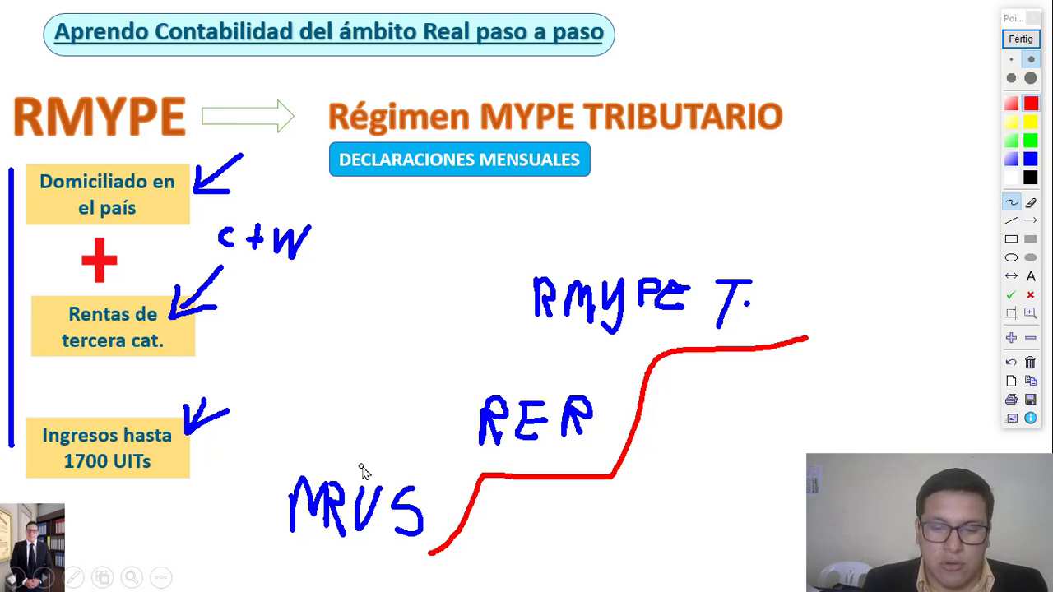
Step: In black, add curved arrows between the regimes and a 0 → 1700 arrow
{"action": "left_click", "coordinate": [1031, 177]}
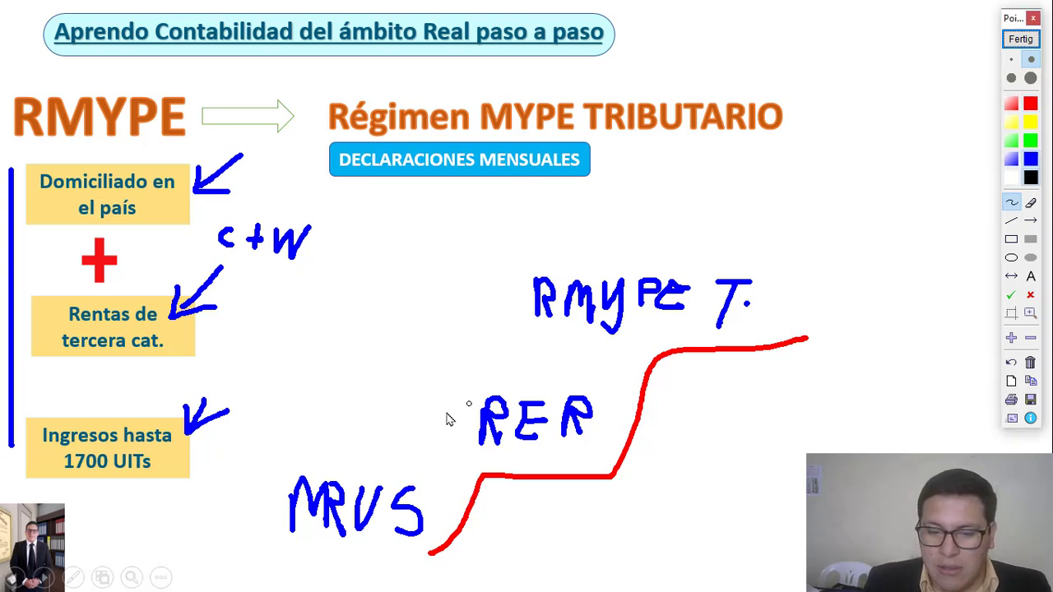
{"action": "mouse_move", "coordinate": [402, 439]}
{"action": "left_mouse_down"}
{"action": "mouse_move", "coordinate": [451, 400]}
{"action": "mouse_move", "coordinate": [452, 416]}
{"action": "left_mouse_up"}
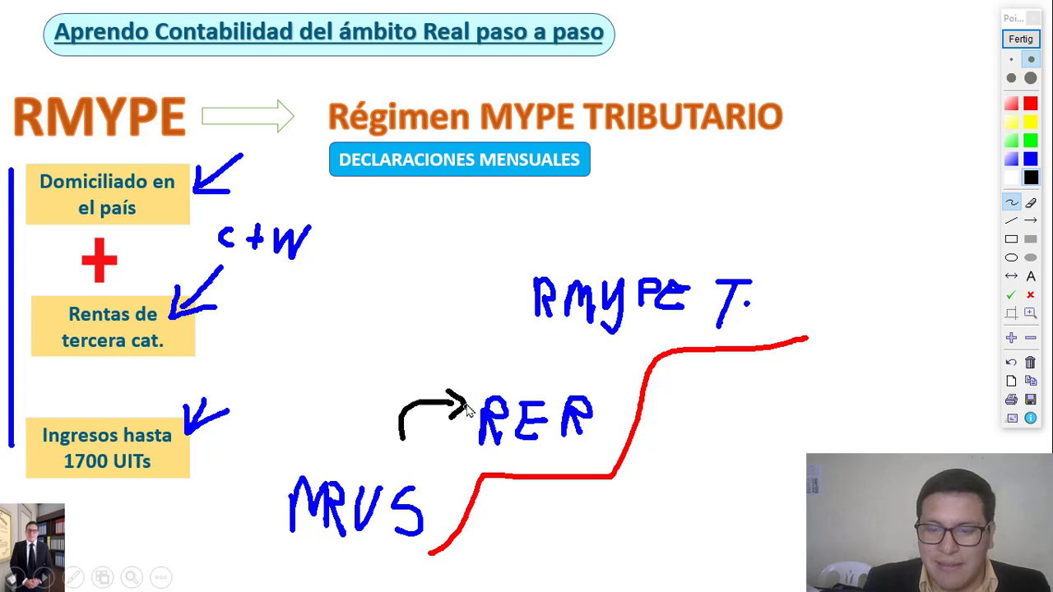
{"action": "mouse_move", "coordinate": [519, 354]}
{"action": "left_mouse_down"}
{"action": "mouse_move", "coordinate": [538, 328]}
{"action": "mouse_move", "coordinate": [560, 325]}
{"action": "mouse_move", "coordinate": [552, 336]}
{"action": "left_mouse_up"}
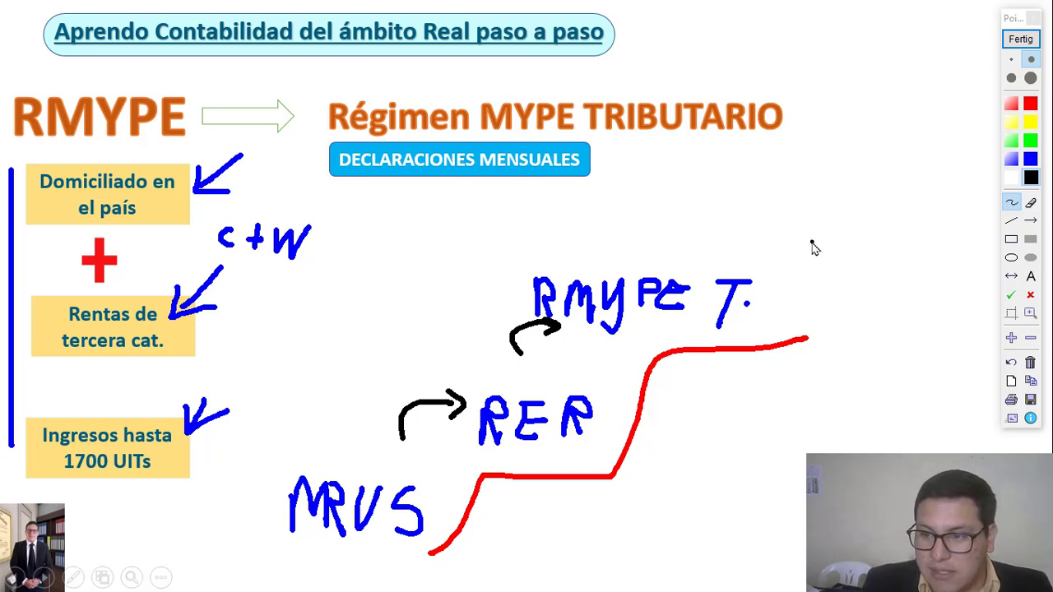
{"action": "left_click_drag", "start_coordinate": [814, 241], "coordinate": [940, 246]}
{"action": "left_click_drag", "start_coordinate": [920, 236], "coordinate": [923, 262]}
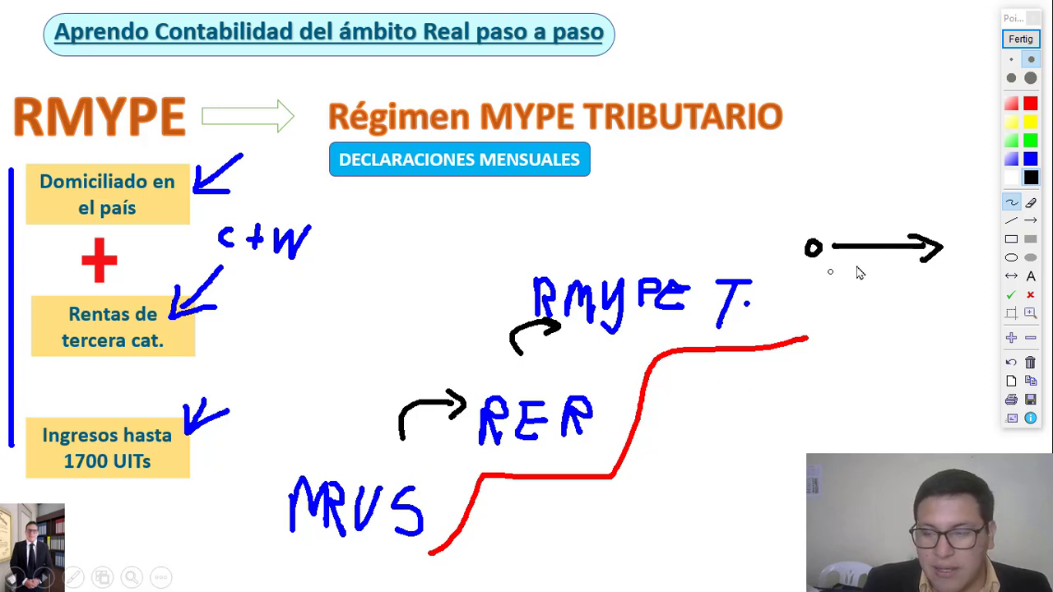
{"action": "mouse_move", "coordinate": [933, 199]}
{"action": "left_mouse_down"}
{"action": "mouse_move", "coordinate": [933, 223]}
{"action": "mouse_move", "coordinate": [964, 207]}
{"action": "mouse_move", "coordinate": [986, 220]}
{"action": "left_mouse_up"}
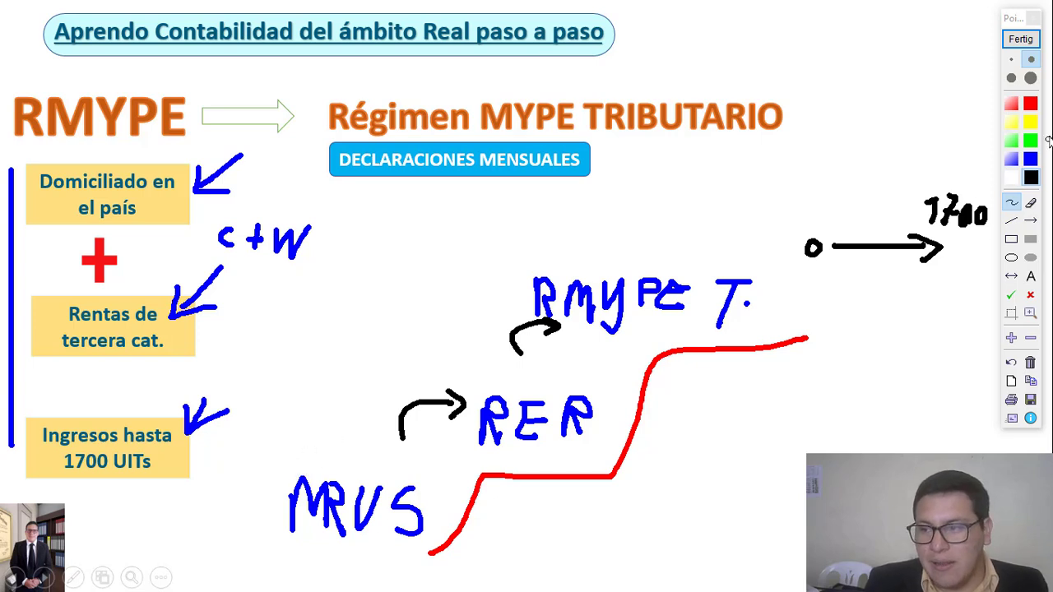
Step: Draw red arrows from MRUS toward RER, RMYPE T. and a new RG label
{"action": "left_click", "coordinate": [1031, 103]}
{"action": "left_click_drag", "start_coordinate": [292, 475], "coordinate": [362, 422]}
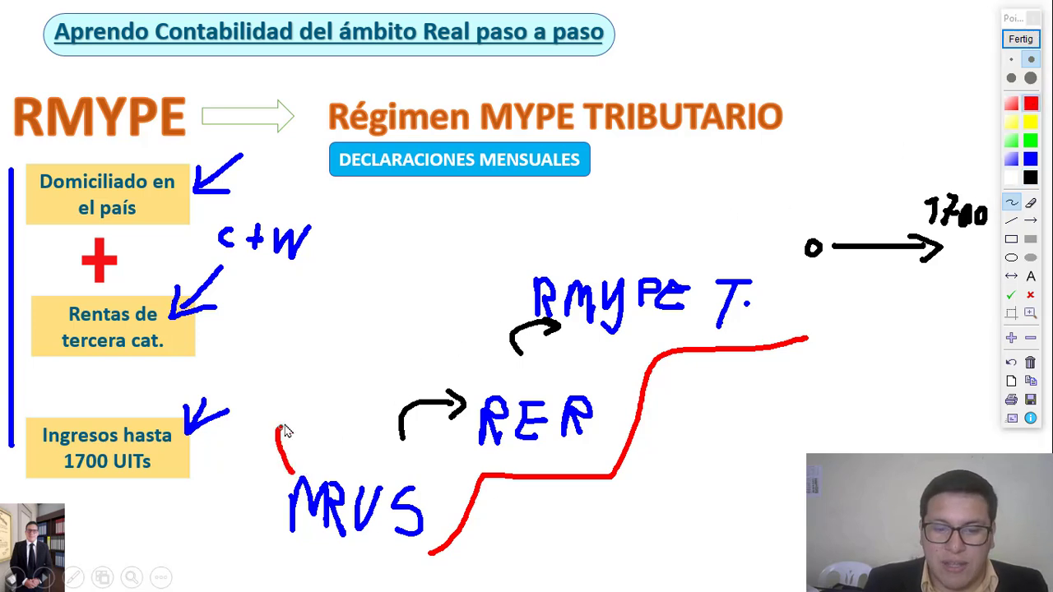
{"action": "mouse_move", "coordinate": [340, 378]}
{"action": "left_mouse_down"}
{"action": "mouse_move", "coordinate": [403, 308]}
{"action": "mouse_move", "coordinate": [526, 283]}
{"action": "mouse_move", "coordinate": [707, 202]}
{"action": "mouse_move", "coordinate": [685, 227]}
{"action": "left_mouse_up"}
{"action": "mouse_move", "coordinate": [753, 193]}
{"action": "left_mouse_down"}
{"action": "mouse_move", "coordinate": [771, 158]}
{"action": "mouse_move", "coordinate": [772, 198]}
{"action": "left_mouse_up"}
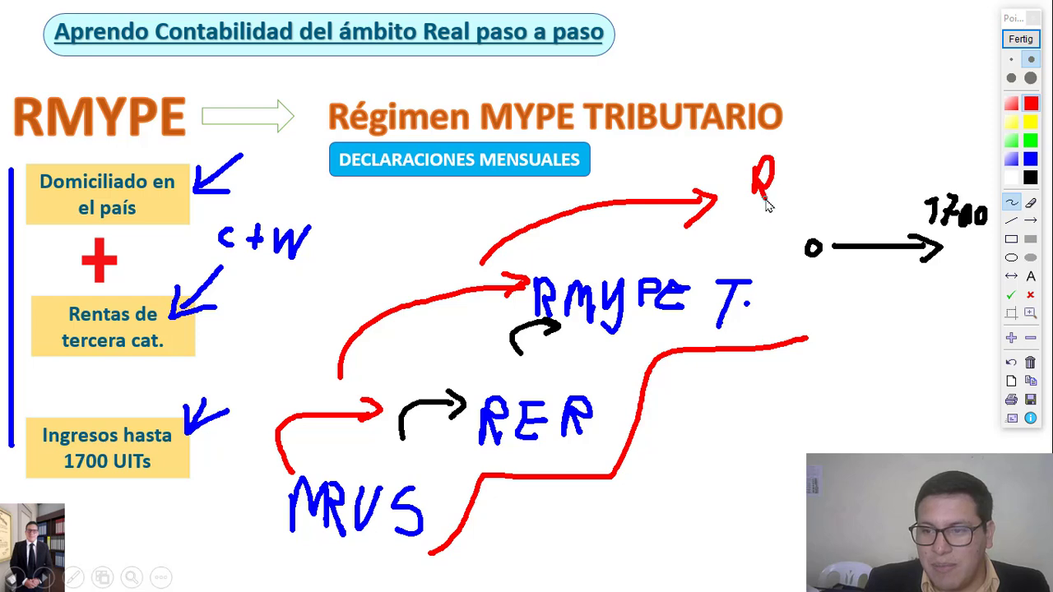
{"action": "left_click_drag", "start_coordinate": [806, 165], "coordinate": [794, 190]}
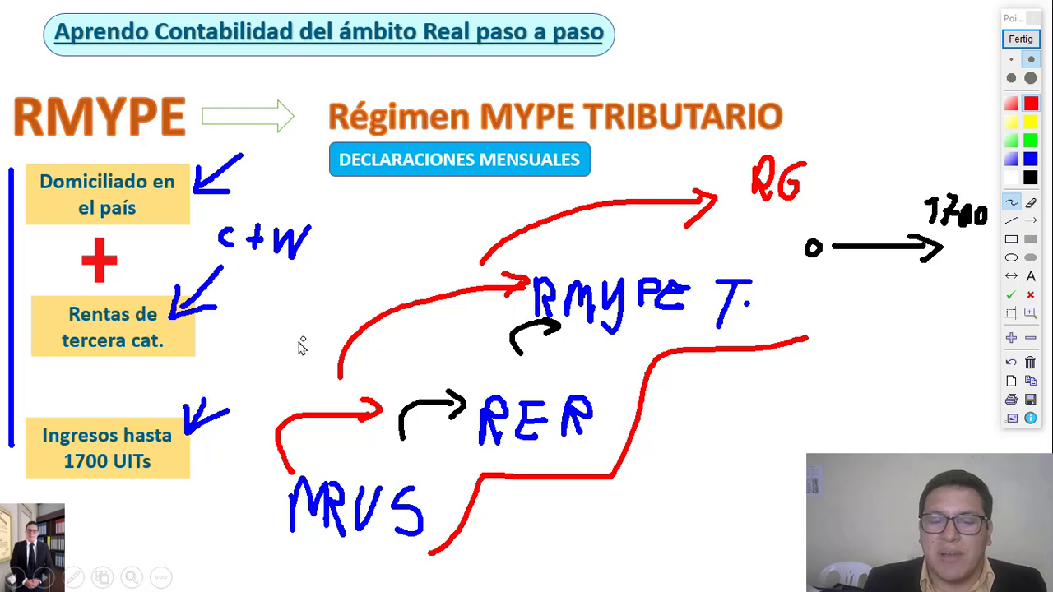
{"action": "mouse_move", "coordinate": [255, 384]}
{"action": "left_mouse_down"}
{"action": "mouse_move", "coordinate": [499, 258]}
{"action": "mouse_move", "coordinate": [487, 263]}
{"action": "left_mouse_up"}
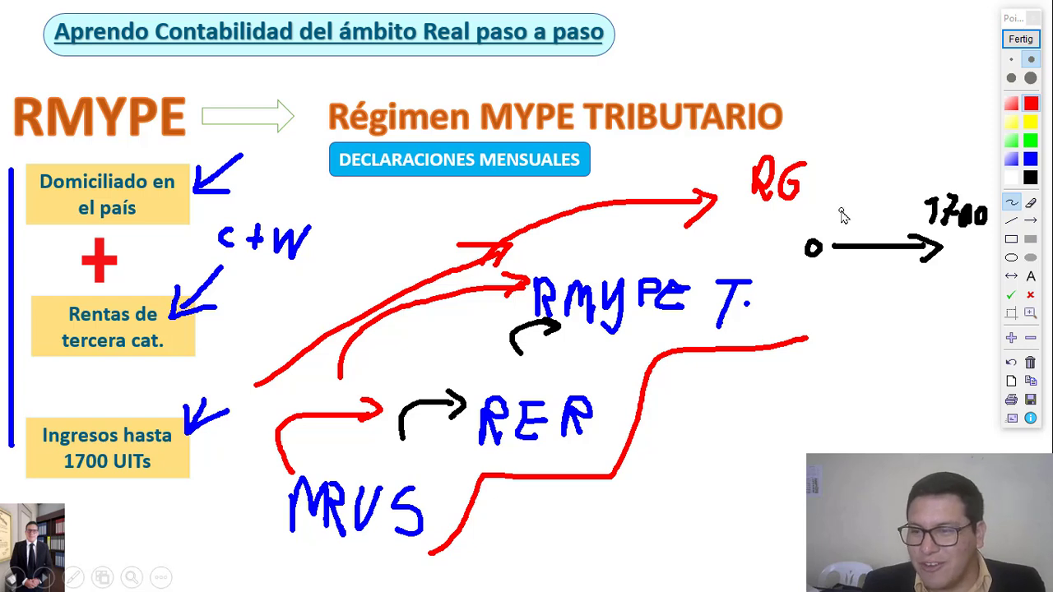
Step: Draw a red curve down from 1700, circle RG, and add a capped range line
{"action": "left_click_drag", "start_coordinate": [841, 211], "coordinate": [719, 542]}
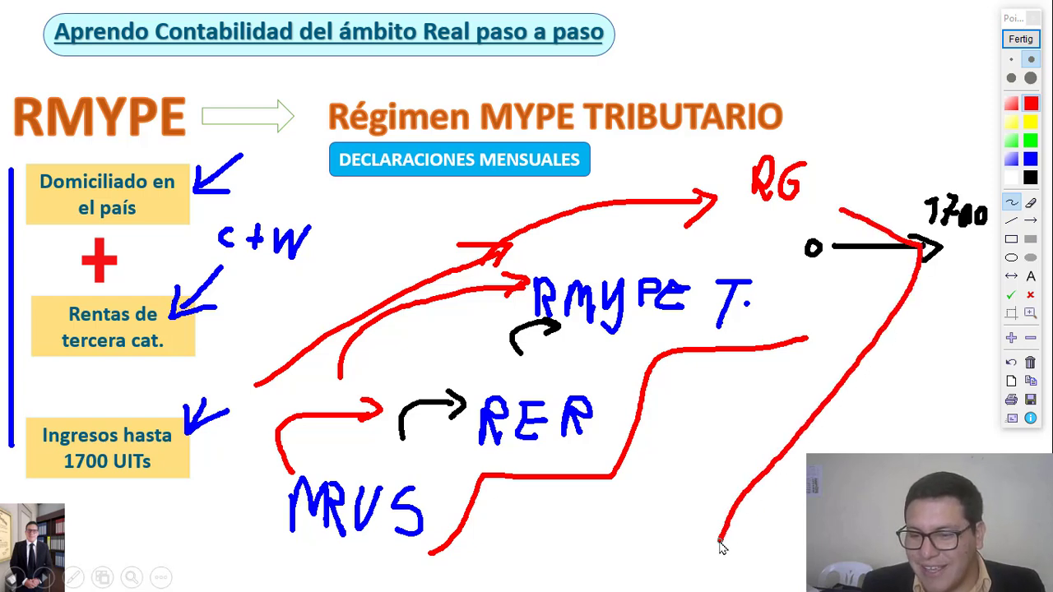
{"action": "left_click_drag", "start_coordinate": [713, 503], "coordinate": [744, 533]}
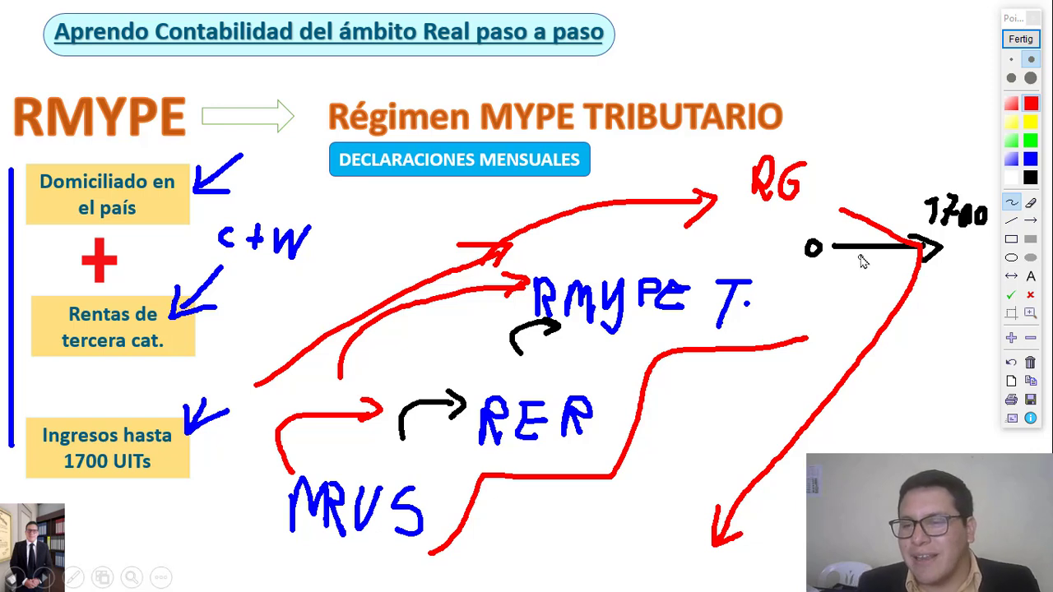
{"action": "left_click_drag", "start_coordinate": [808, 150], "coordinate": [796, 156]}
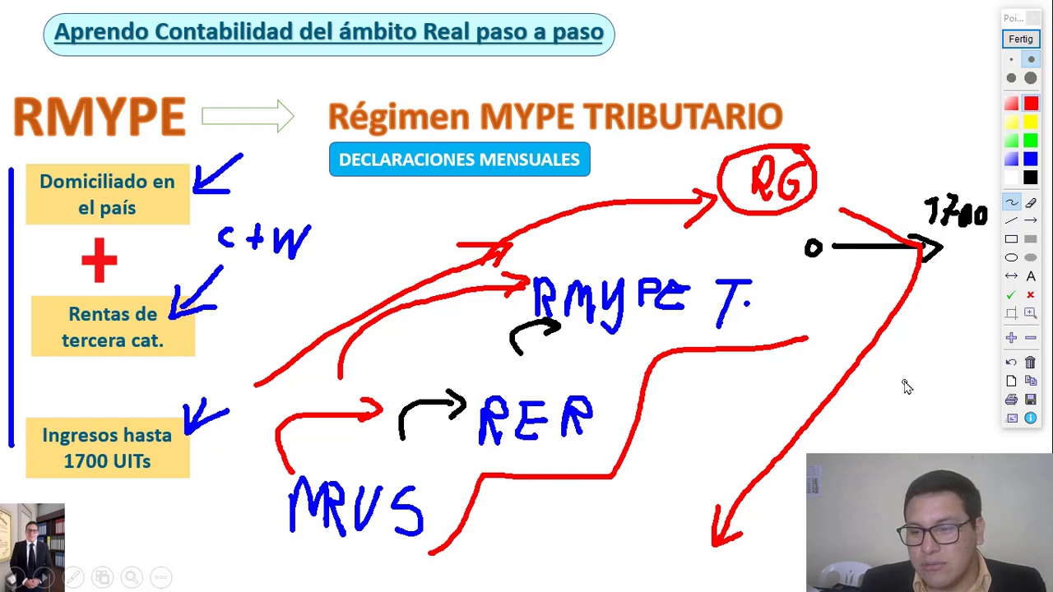
{"action": "mouse_move", "coordinate": [891, 350]}
{"action": "left_mouse_down"}
{"action": "mouse_move", "coordinate": [979, 371]}
{"action": "mouse_move", "coordinate": [965, 400]}
{"action": "left_mouse_up"}
{"action": "left_click_drag", "start_coordinate": [899, 331], "coordinate": [884, 362]}
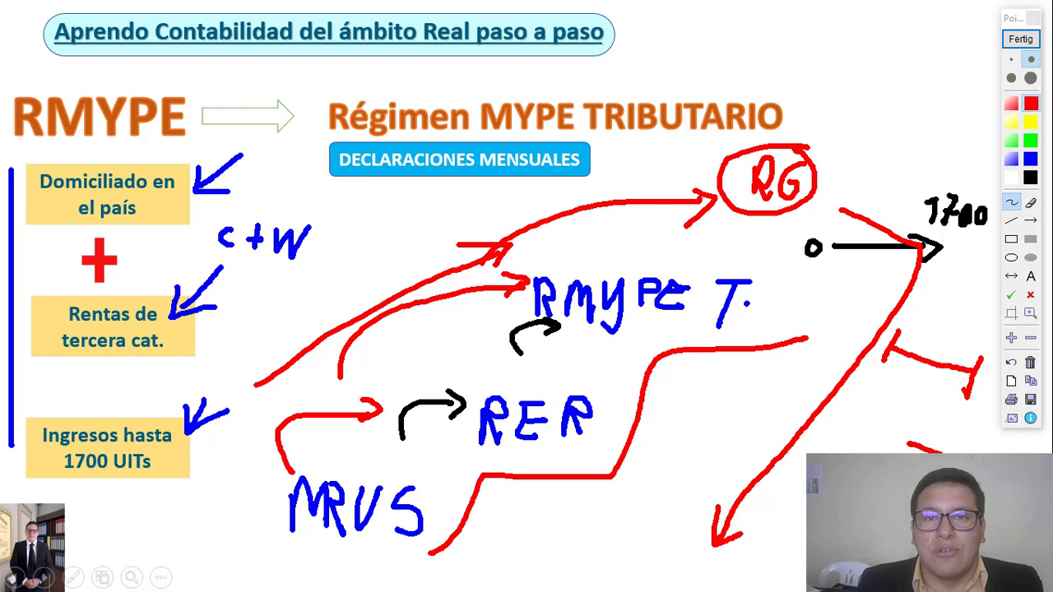
Step: Clear the ink, reveal Hasta 300 UITs, and tick its 1% payment and purchase/sales registers in red
{"action": "left_click", "coordinate": [1021, 39]}
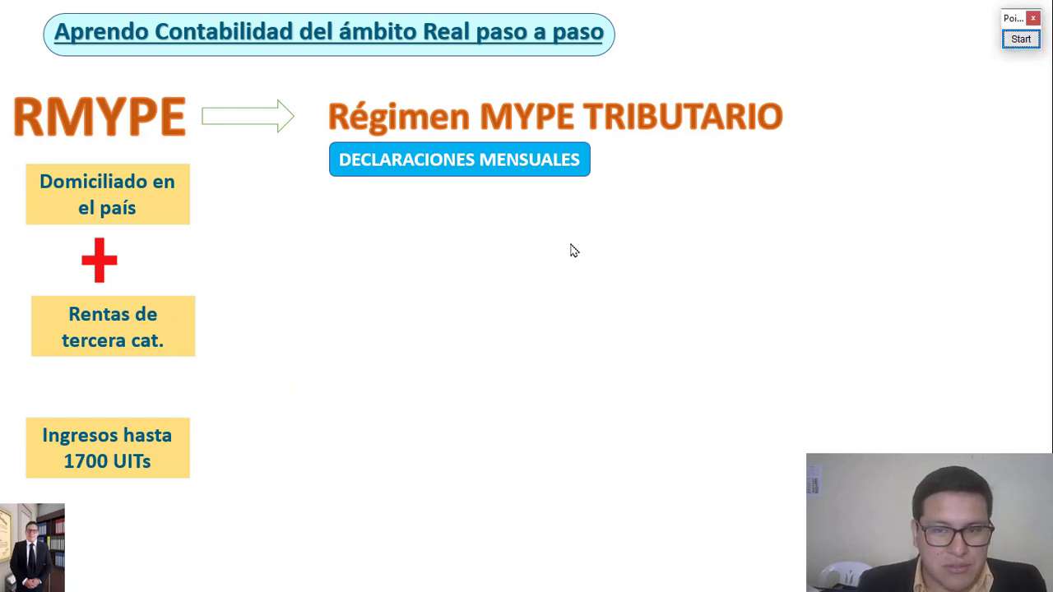
{"action": "left_click", "coordinate": [646, 283]}
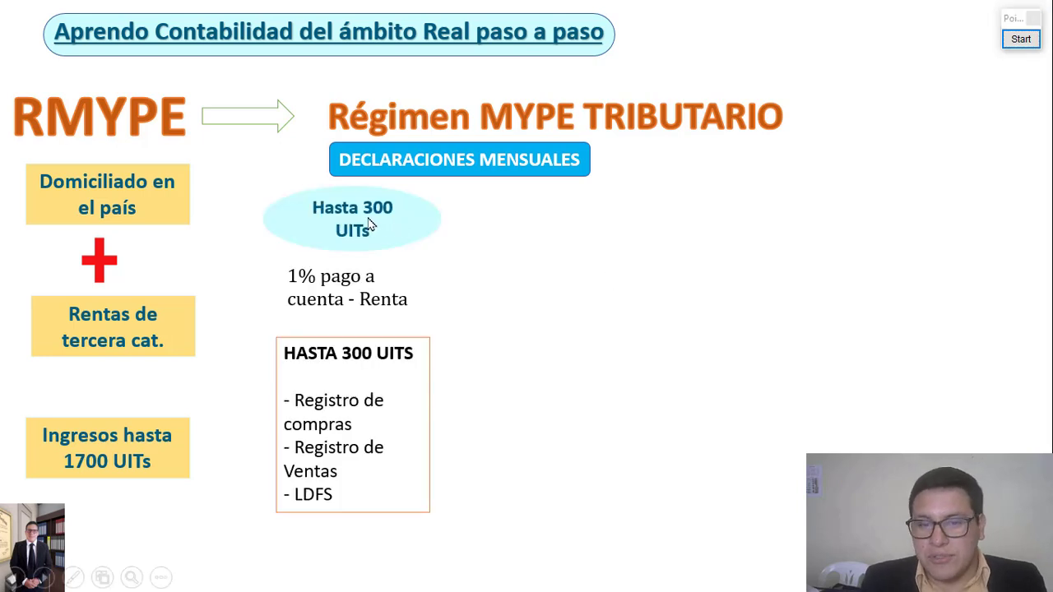
{"action": "left_click", "coordinate": [1021, 39]}
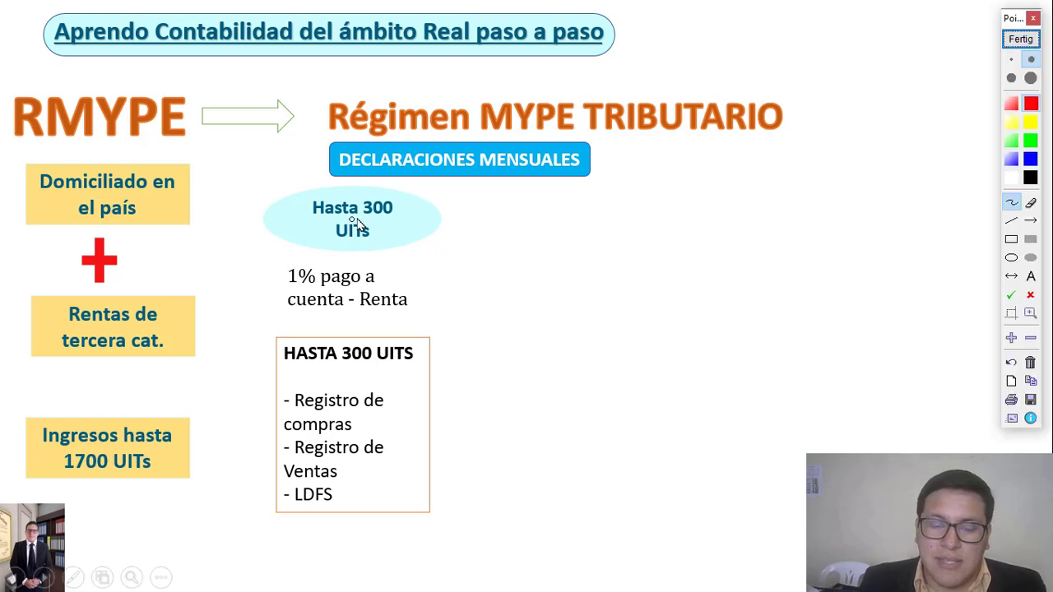
{"action": "mouse_move", "coordinate": [436, 195]}
{"action": "left_mouse_down"}
{"action": "mouse_move", "coordinate": [405, 208]}
{"action": "mouse_move", "coordinate": [398, 225]}
{"action": "mouse_move", "coordinate": [425, 219]}
{"action": "left_mouse_up"}
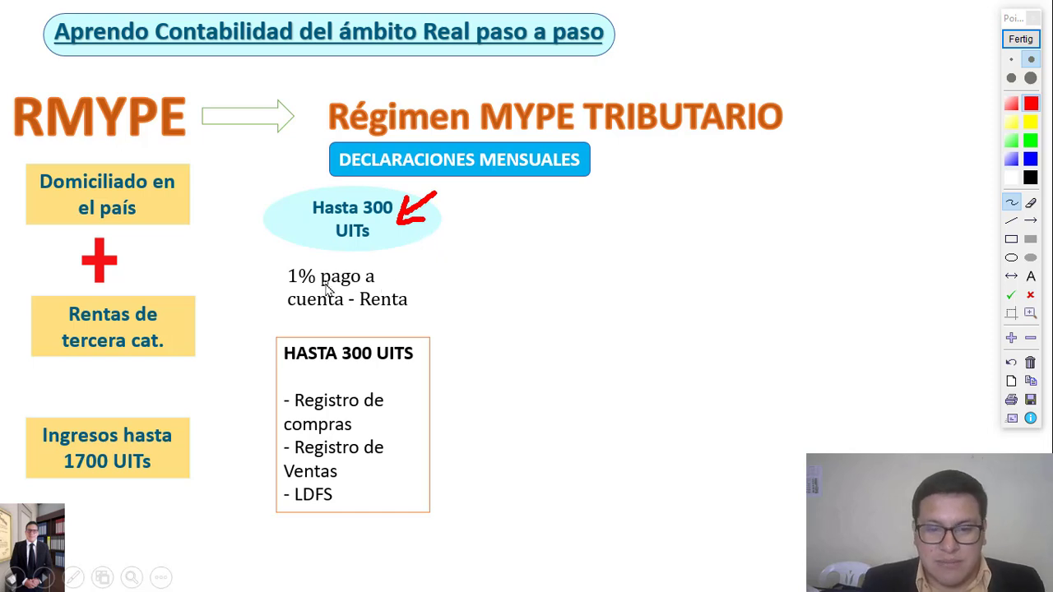
{"action": "left_click_drag", "start_coordinate": [279, 267], "coordinate": [258, 310]}
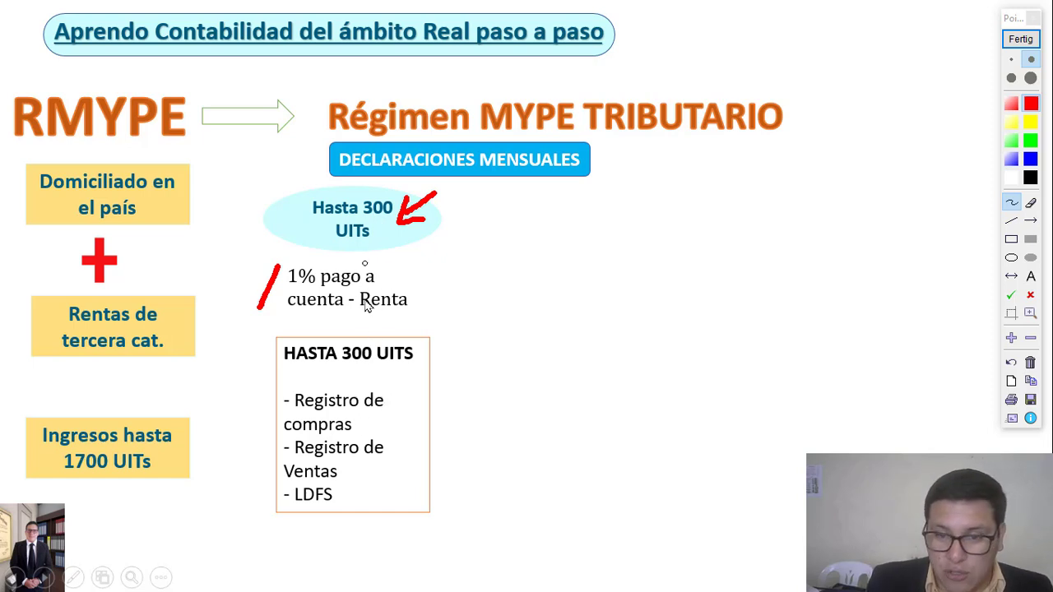
{"action": "left_click_drag", "start_coordinate": [355, 424], "coordinate": [375, 409]}
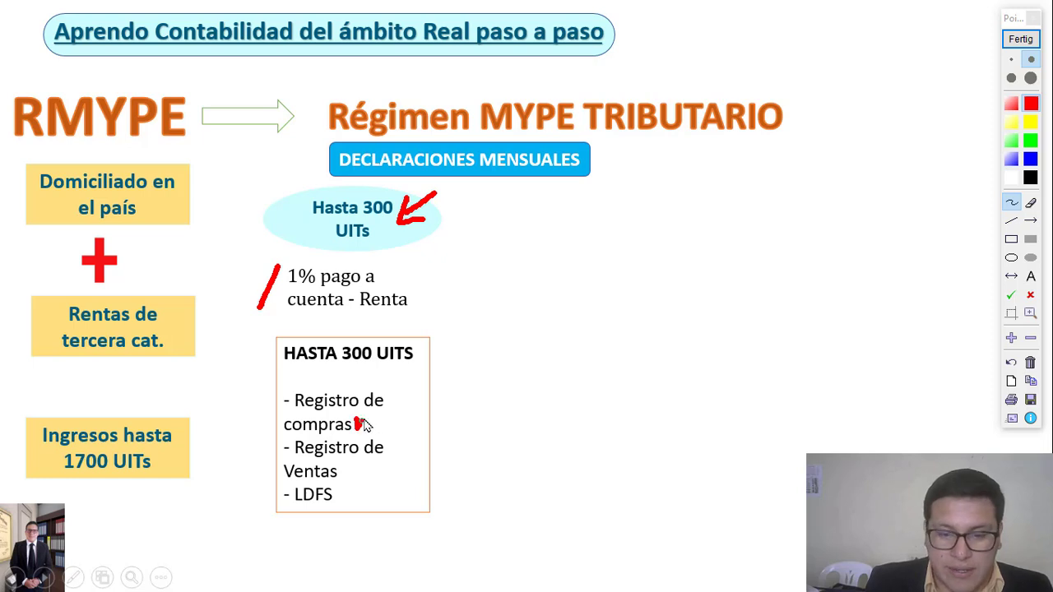
{"action": "mouse_move", "coordinate": [343, 472]}
{"action": "left_mouse_down"}
{"action": "mouse_move", "coordinate": [363, 466]}
{"action": "mouse_move", "coordinate": [353, 484]}
{"action": "left_mouse_up"}
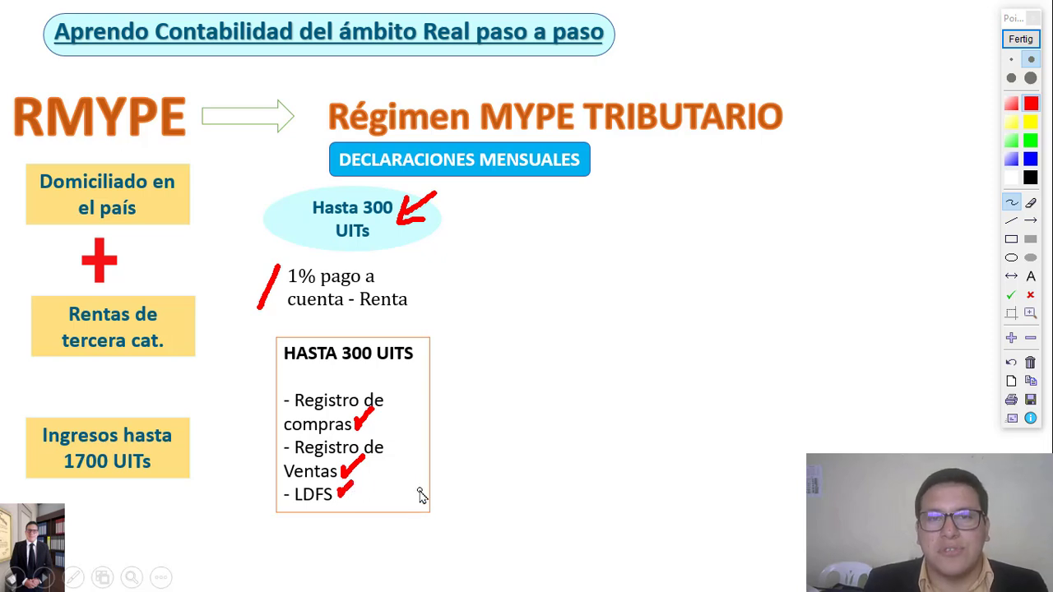
{"action": "key", "text": "Escape"}
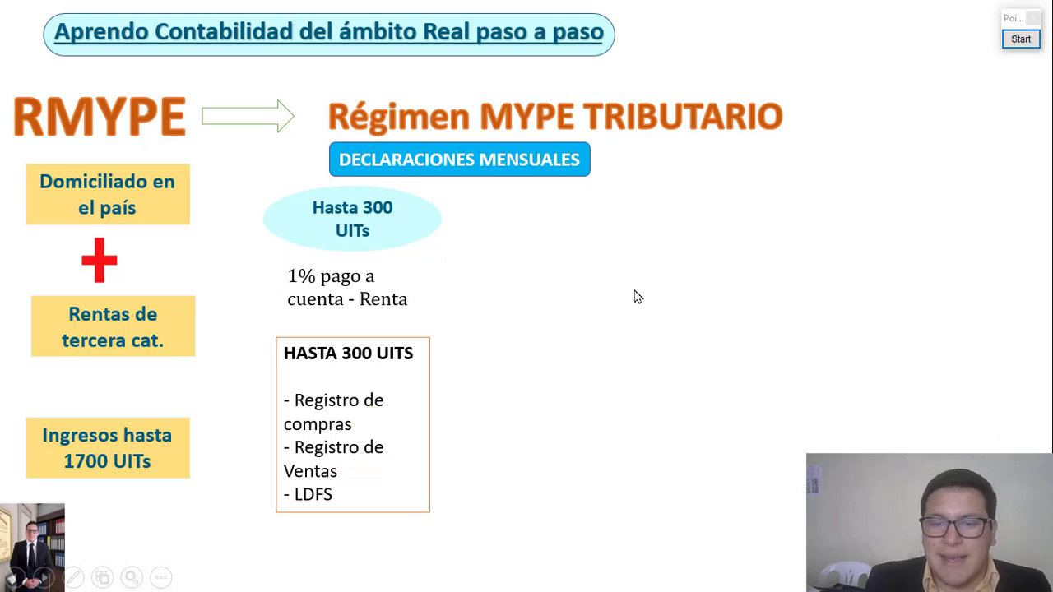
{"action": "left_click", "coordinate": [635, 297]}
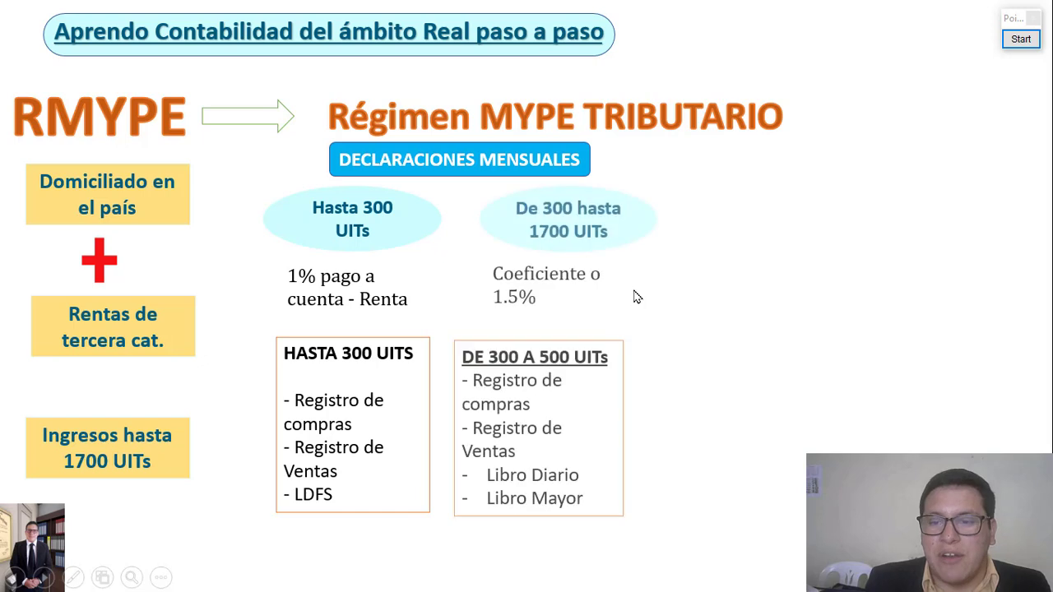
{"action": "left_click", "coordinate": [1020, 38]}
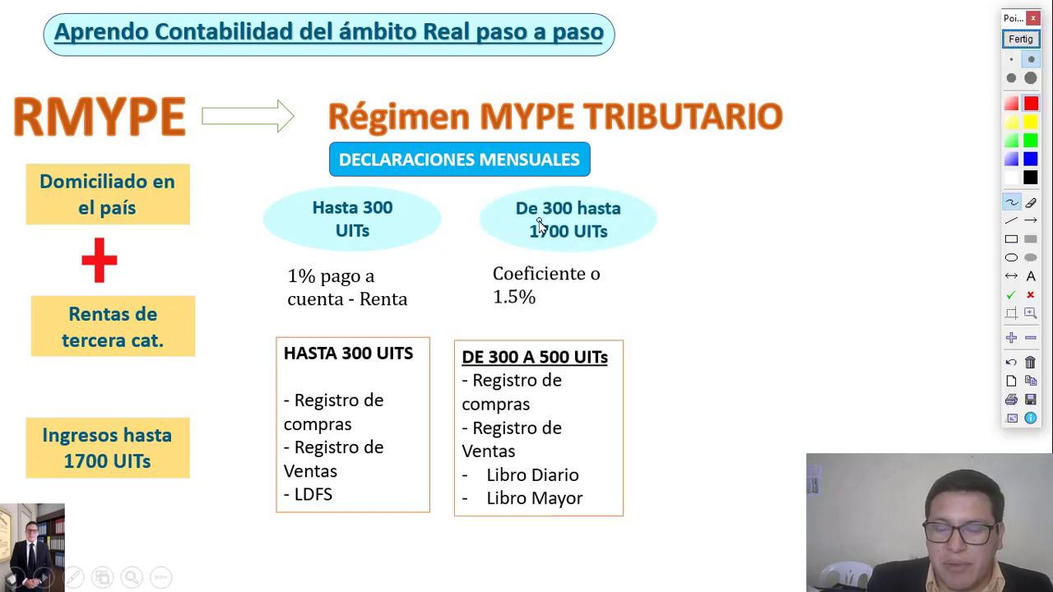
{"action": "left_click_drag", "start_coordinate": [543, 216], "coordinate": [618, 217]}
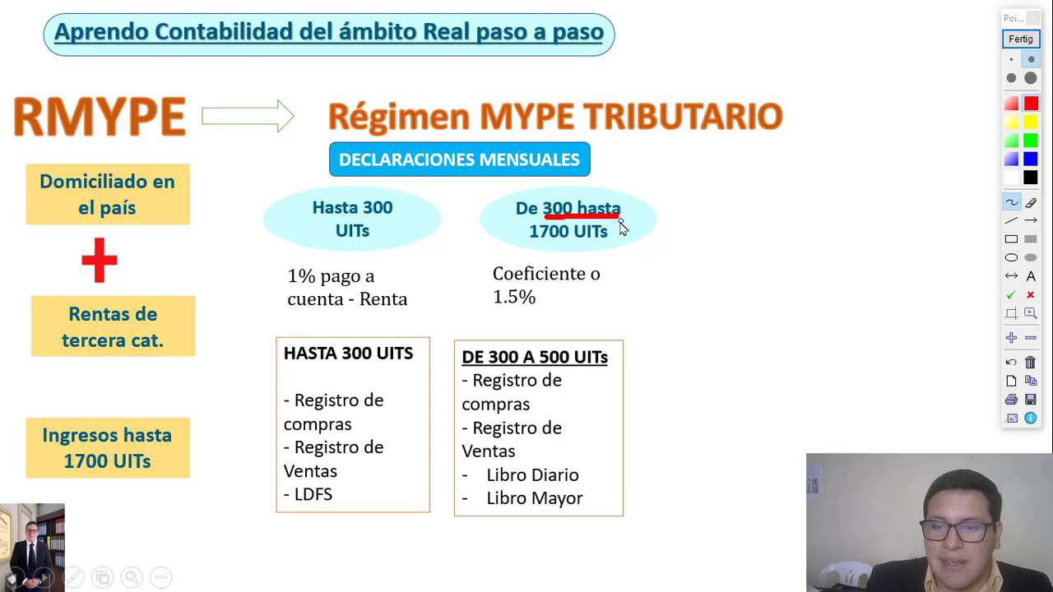
{"action": "left_click_drag", "start_coordinate": [546, 237], "coordinate": [615, 238]}
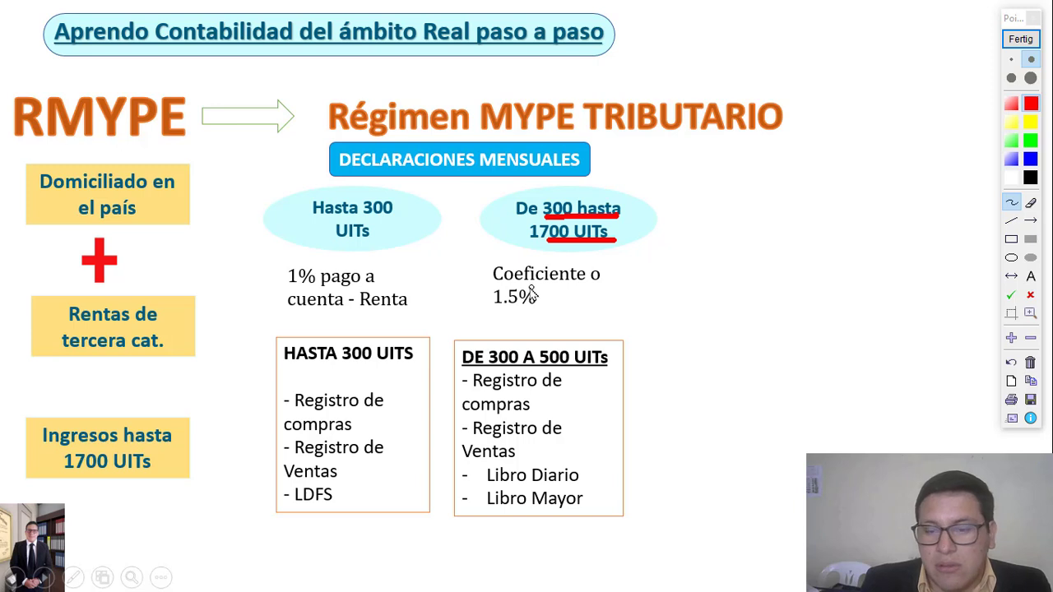
{"action": "mouse_move", "coordinate": [471, 275]}
{"action": "left_mouse_down"}
{"action": "mouse_move", "coordinate": [488, 280]}
{"action": "mouse_move", "coordinate": [474, 303]}
{"action": "mouse_move", "coordinate": [493, 297]}
{"action": "mouse_move", "coordinate": [482, 309]}
{"action": "left_mouse_up"}
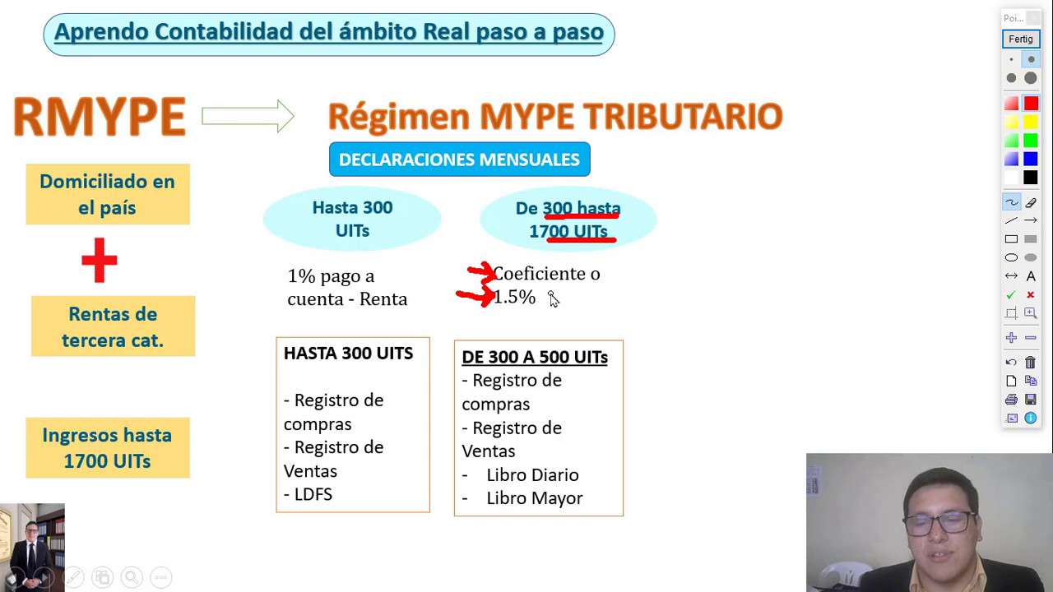
{"action": "left_click", "coordinate": [1020, 39]}
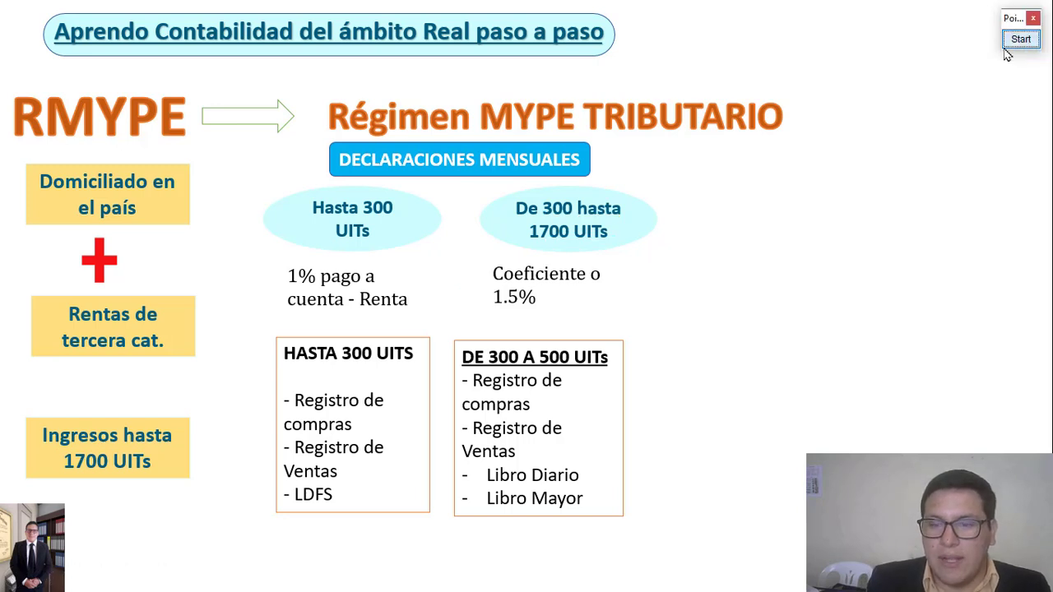
Step: Reveal the De 500 a 1700 UIT box and tick the DE 300 A 500 books: compras, Ventas, LDFS, Diario, Mayor
{"action": "left_click", "coordinate": [727, 320]}
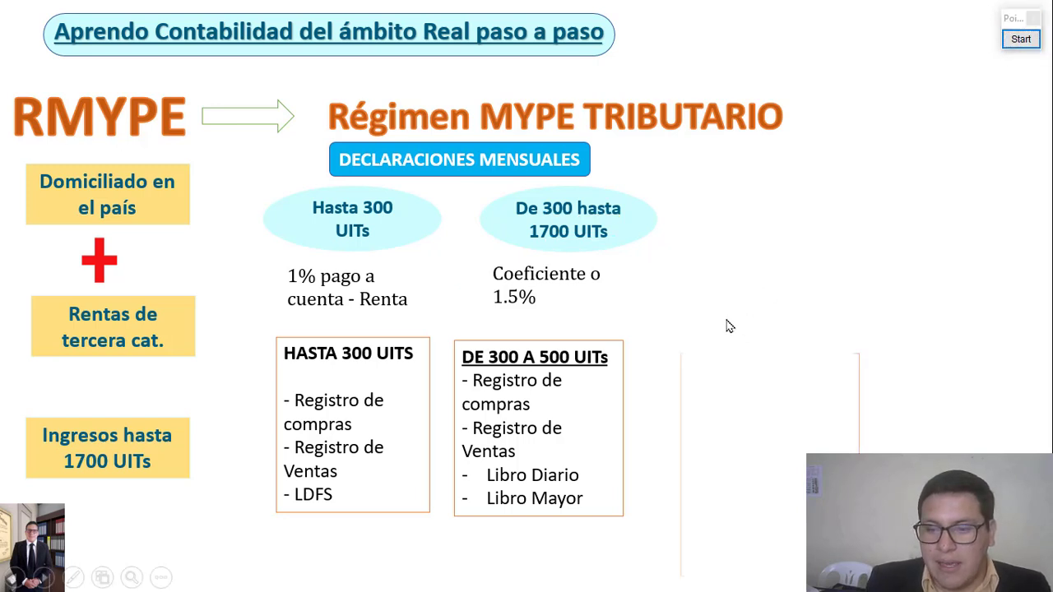
{"action": "left_click", "coordinate": [1025, 46]}
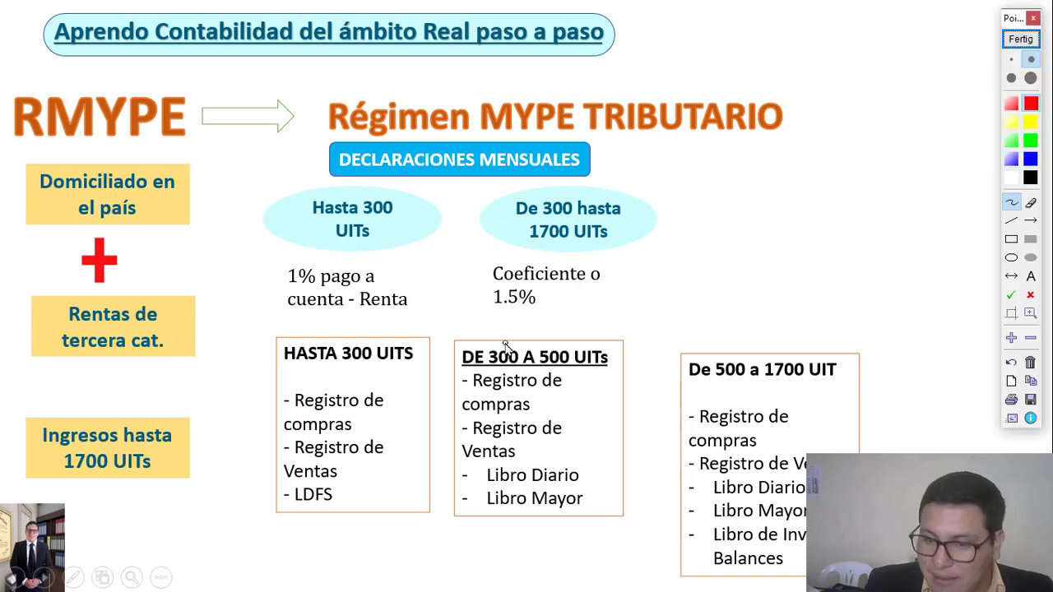
{"action": "left_click_drag", "start_coordinate": [504, 345], "coordinate": [557, 347]}
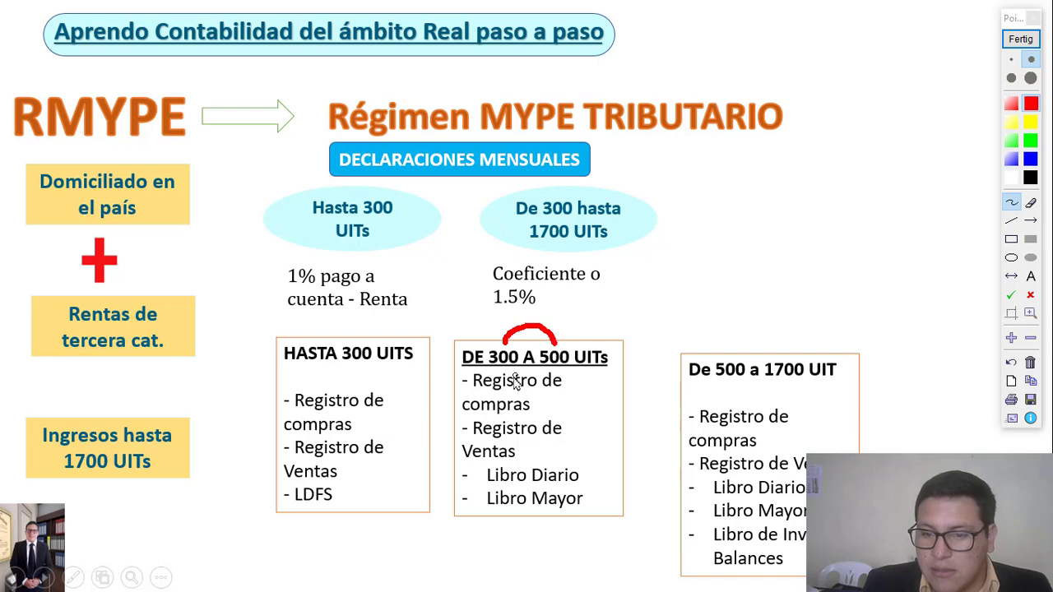
{"action": "left_click_drag", "start_coordinate": [536, 402], "coordinate": [561, 396]}
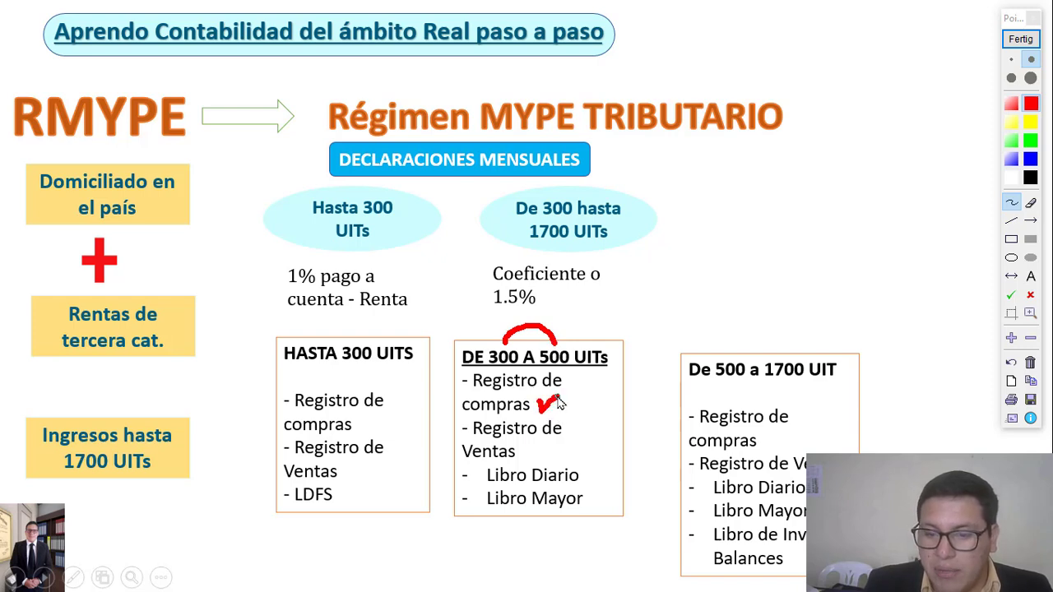
{"action": "left_click_drag", "start_coordinate": [522, 448], "coordinate": [547, 438]}
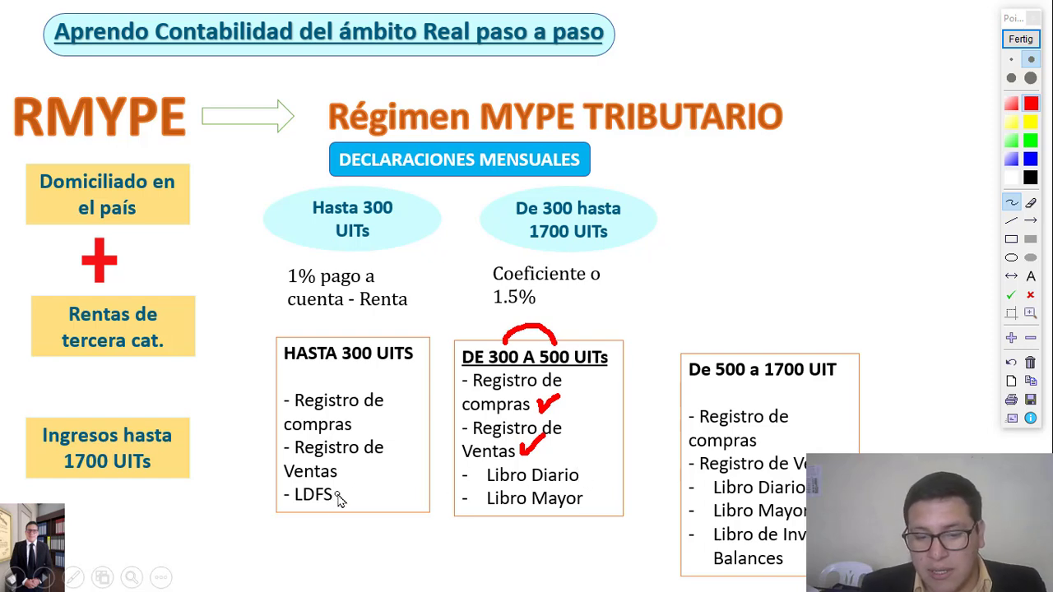
{"action": "left_click_drag", "start_coordinate": [336, 502], "coordinate": [354, 487]}
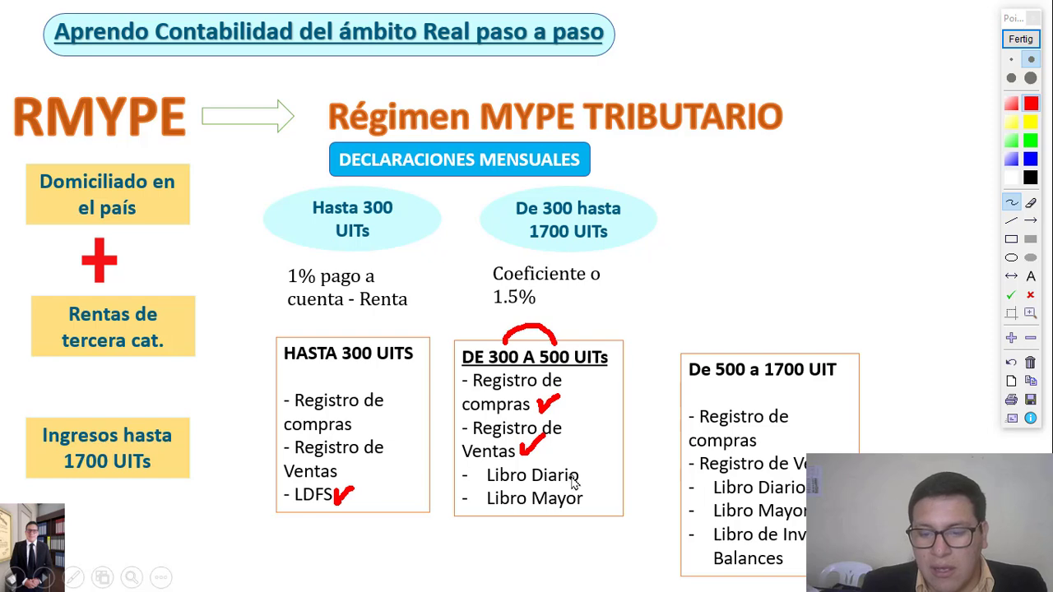
{"action": "left_click_drag", "start_coordinate": [585, 477], "coordinate": [605, 463]}
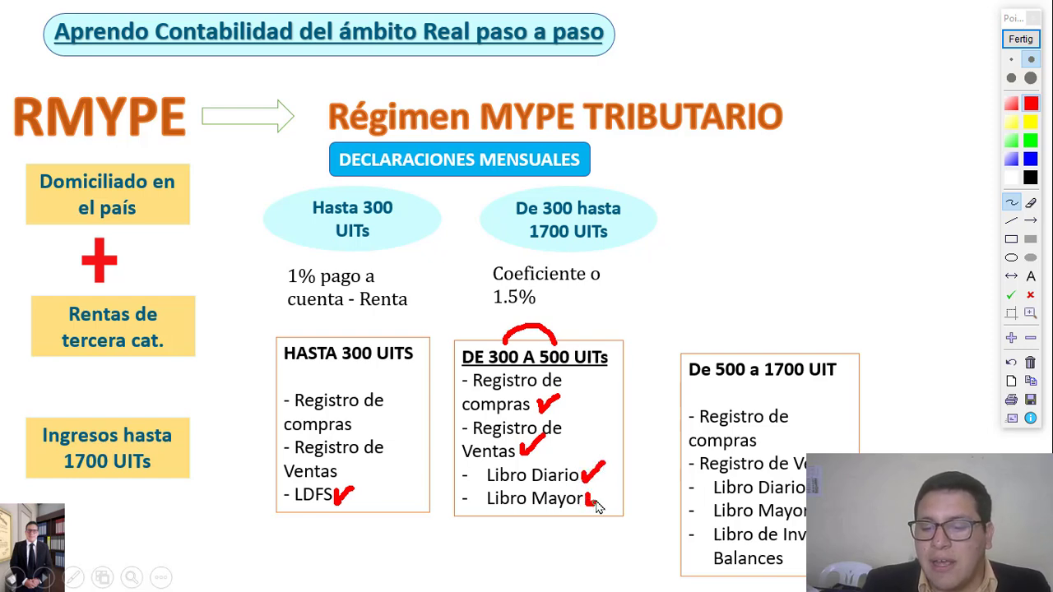
{"action": "left_click_drag", "start_coordinate": [596, 504], "coordinate": [615, 487]}
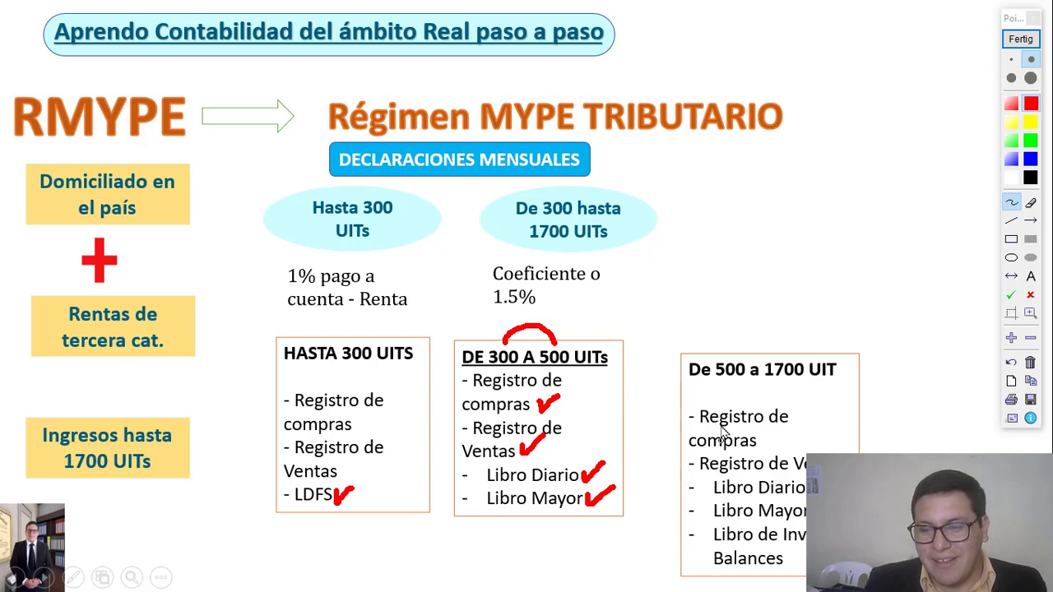
Step: Mark the De 500 a 1700 UIT heading and compras register, circle MYPE TRIBUTARIO, then erase all ink
{"action": "left_click_drag", "start_coordinate": [727, 346], "coordinate": [791, 345]}
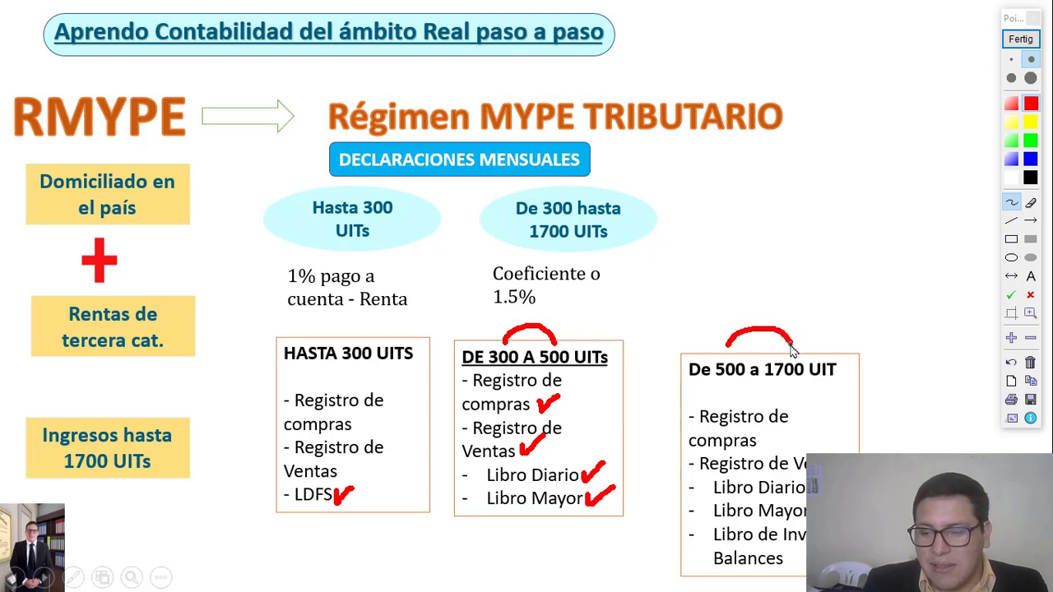
{"action": "left_click_drag", "start_coordinate": [762, 441], "coordinate": [790, 428]}
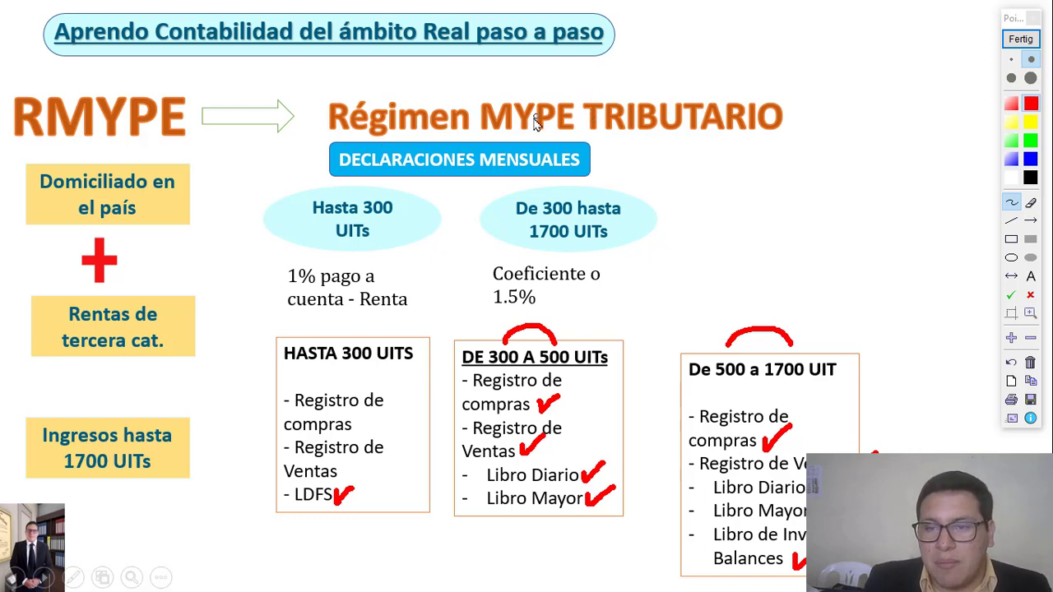
{"action": "mouse_move", "coordinate": [499, 134]}
{"action": "left_mouse_down"}
{"action": "mouse_move", "coordinate": [543, 85]}
{"action": "mouse_move", "coordinate": [506, 142]}
{"action": "left_mouse_up"}
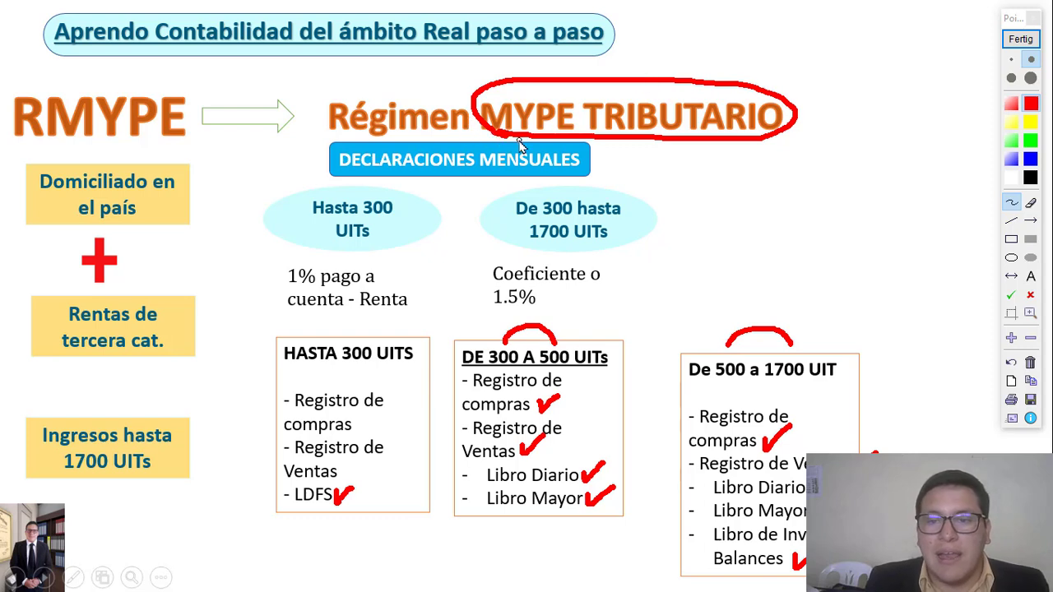
{"action": "left_click", "coordinate": [1021, 38]}
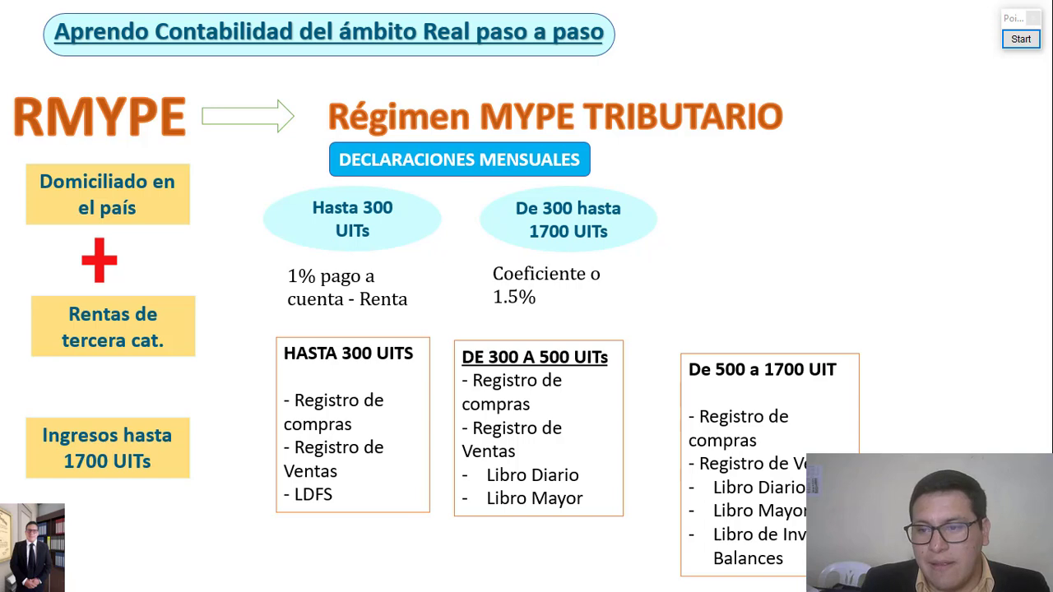
Step: Reveal the annual declaration section and handwrite MRUS and RER beside the slide title
{"action": "key", "text": "Right"}
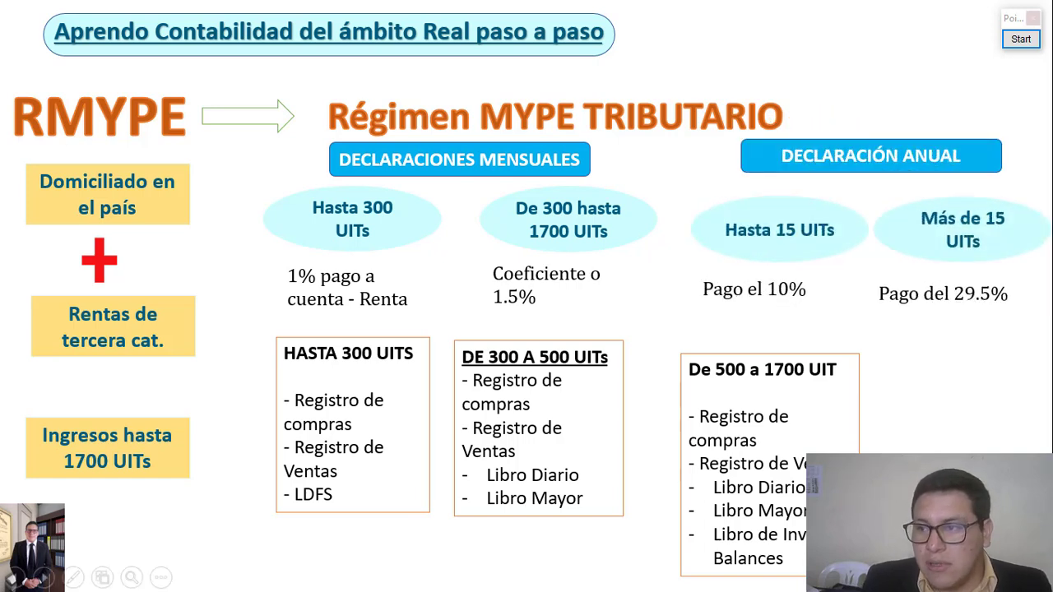
{"action": "left_click", "coordinate": [1020, 39]}
{"action": "mouse_move", "coordinate": [655, 24]}
{"action": "left_mouse_down"}
{"action": "mouse_move", "coordinate": [656, 63]}
{"action": "mouse_move", "coordinate": [659, 43]}
{"action": "mouse_move", "coordinate": [678, 64]}
{"action": "left_mouse_up"}
{"action": "mouse_move", "coordinate": [629, 27]}
{"action": "left_mouse_down"}
{"action": "mouse_move", "coordinate": [623, 58]}
{"action": "mouse_move", "coordinate": [658, 27]}
{"action": "mouse_move", "coordinate": [715, 25]}
{"action": "mouse_move", "coordinate": [724, 59]}
{"action": "left_mouse_up"}
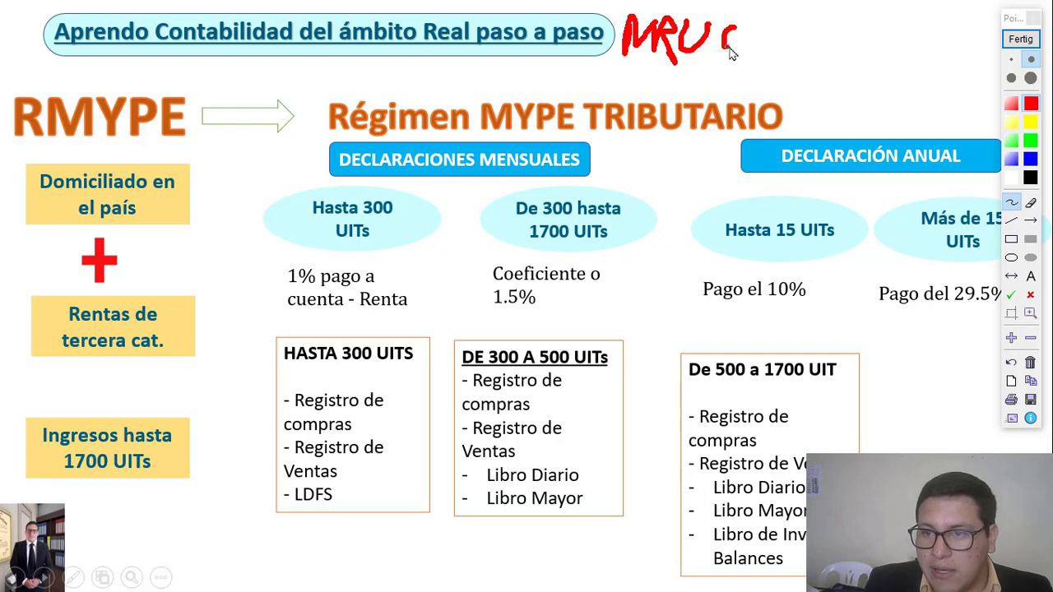
{"action": "mouse_move", "coordinate": [805, 16]}
{"action": "left_mouse_down"}
{"action": "mouse_move", "coordinate": [807, 52]}
{"action": "mouse_move", "coordinate": [816, 36]}
{"action": "mouse_move", "coordinate": [833, 58]}
{"action": "mouse_move", "coordinate": [853, 51]}
{"action": "mouse_move", "coordinate": [859, 15]}
{"action": "mouse_move", "coordinate": [872, 60]}
{"action": "left_mouse_up"}
{"action": "left_click_drag", "start_coordinate": [872, 18], "coordinate": [889, 53]}
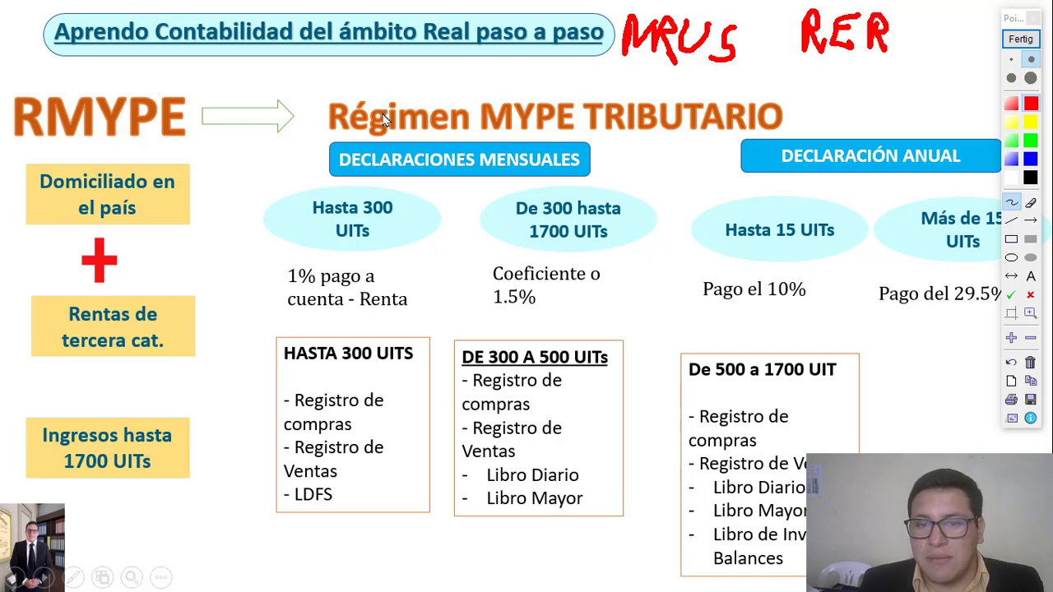
Step: Box the Régimen MYPE TRIBUTARIO title, tick the three UIT boxes, and write EE.FF under an arrow
{"action": "mouse_move", "coordinate": [318, 91]}
{"action": "left_mouse_down"}
{"action": "mouse_move", "coordinate": [790, 132]}
{"action": "mouse_move", "coordinate": [317, 82]}
{"action": "left_mouse_up"}
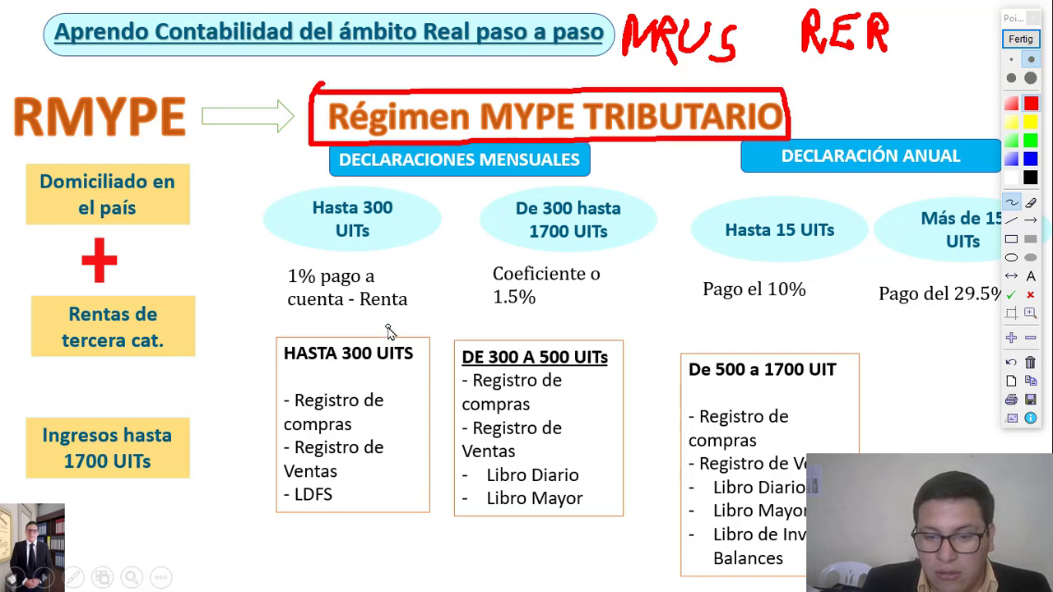
{"action": "left_click_drag", "start_coordinate": [386, 326], "coordinate": [421, 310]}
{"action": "left_click_drag", "start_coordinate": [523, 328], "coordinate": [567, 303]}
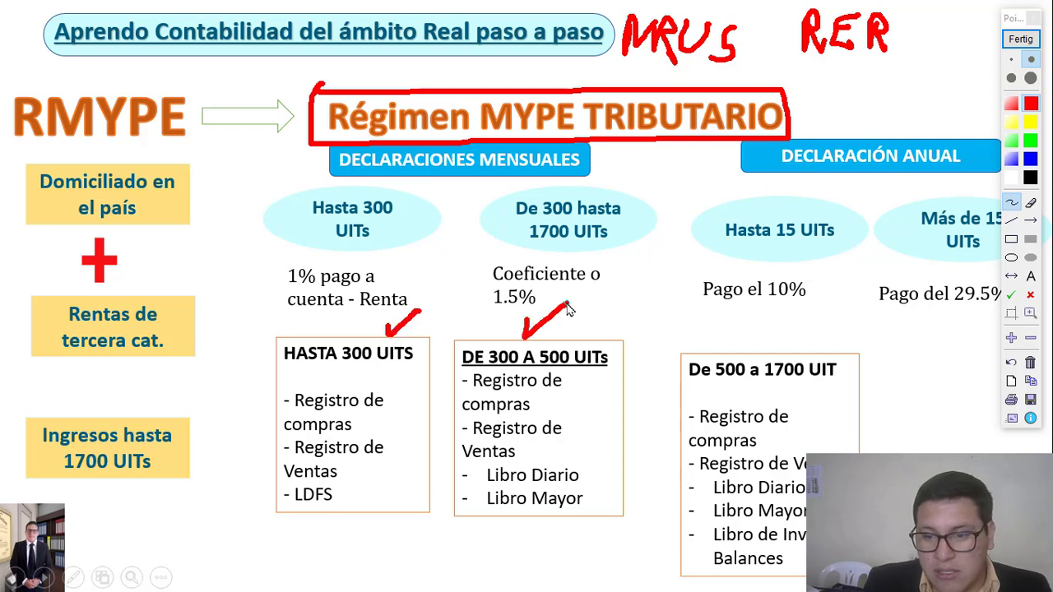
{"action": "left_click_drag", "start_coordinate": [765, 348], "coordinate": [806, 325]}
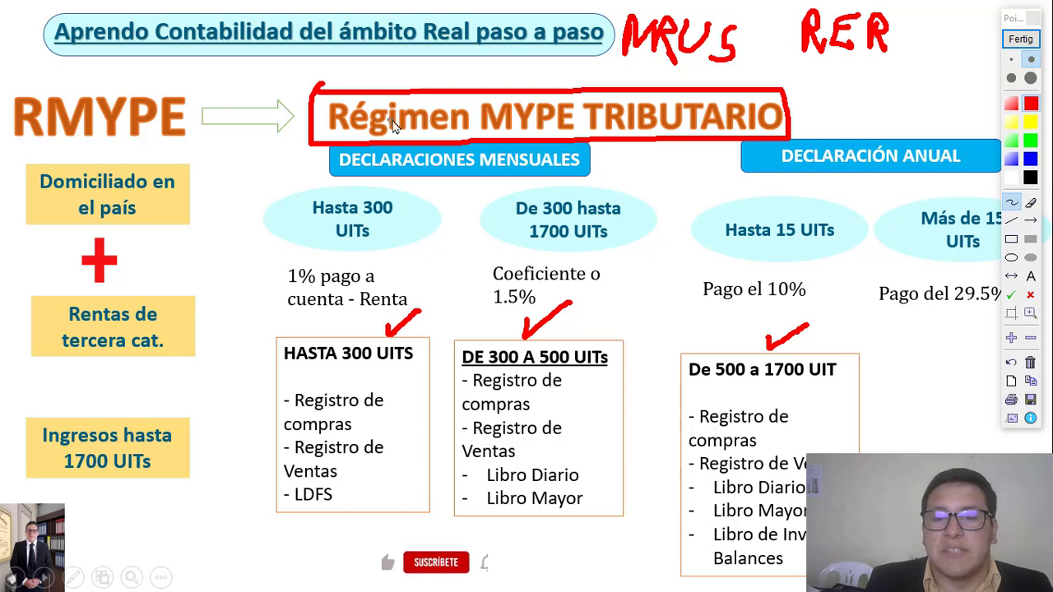
{"action": "mouse_move", "coordinate": [306, 120]}
{"action": "left_mouse_down"}
{"action": "mouse_move", "coordinate": [240, 206]}
{"action": "mouse_move", "coordinate": [257, 186]}
{"action": "left_mouse_up"}
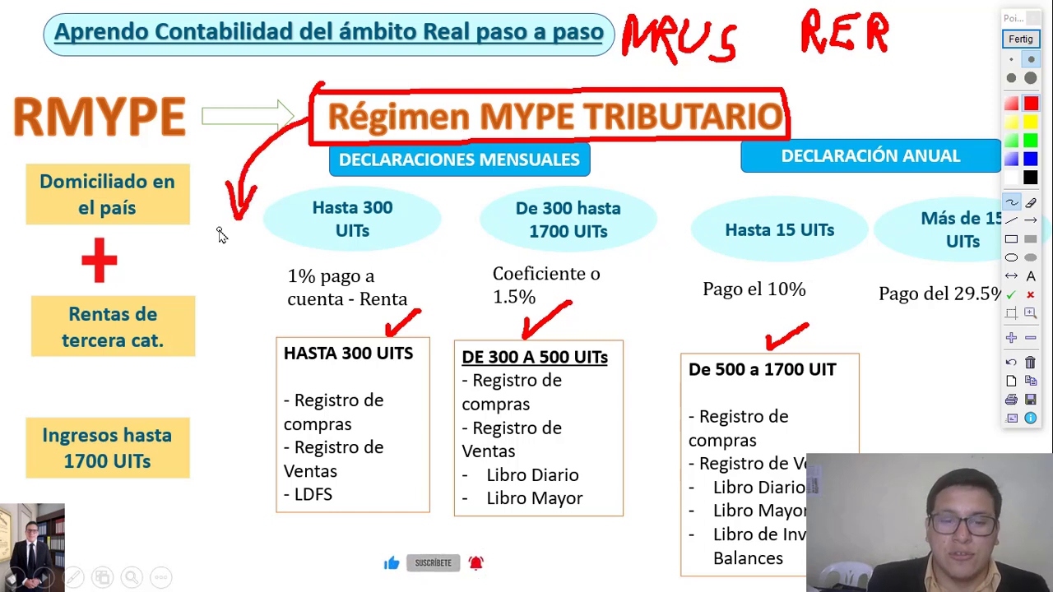
{"action": "mouse_move", "coordinate": [216, 239]}
{"action": "left_mouse_down"}
{"action": "mouse_move", "coordinate": [215, 265]}
{"action": "mouse_move", "coordinate": [289, 247]}
{"action": "mouse_move", "coordinate": [291, 283]}
{"action": "mouse_move", "coordinate": [320, 252]}
{"action": "mouse_move", "coordinate": [316, 268]}
{"action": "left_mouse_up"}
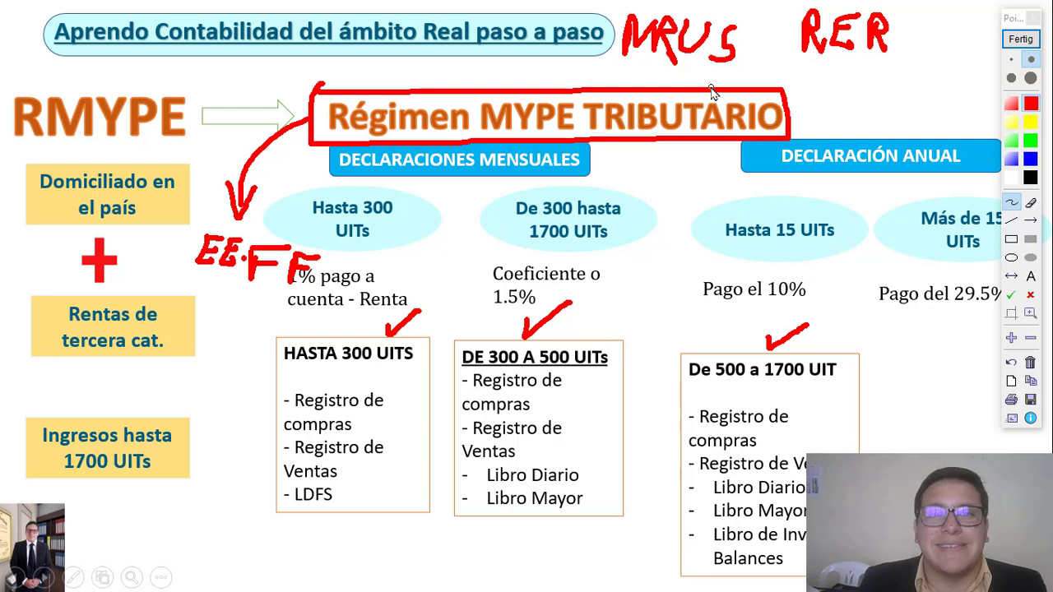
{"action": "key", "text": "Escape"}
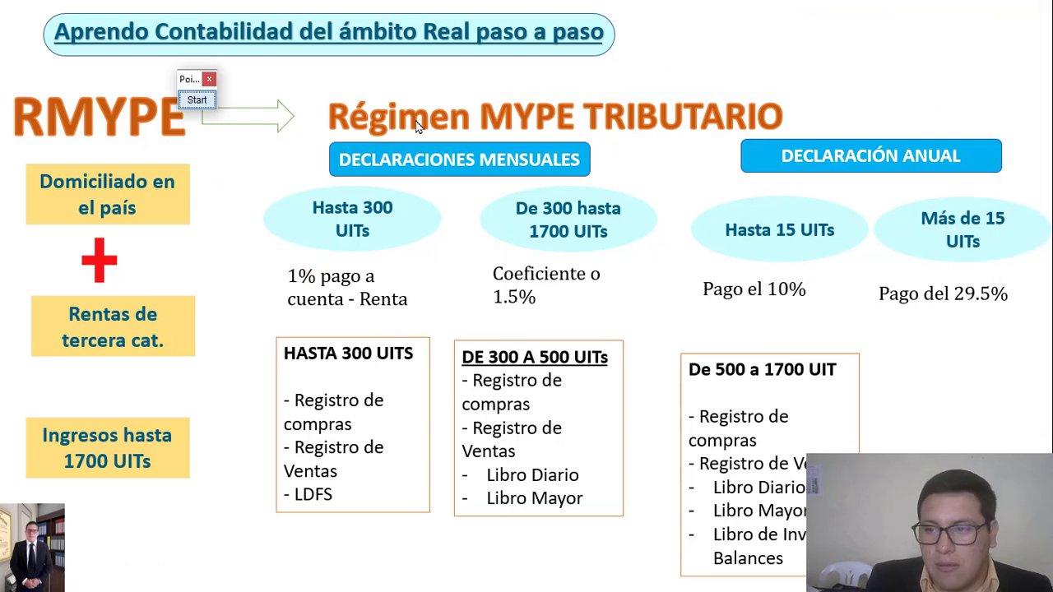
{"action": "left_click", "coordinate": [202, 100]}
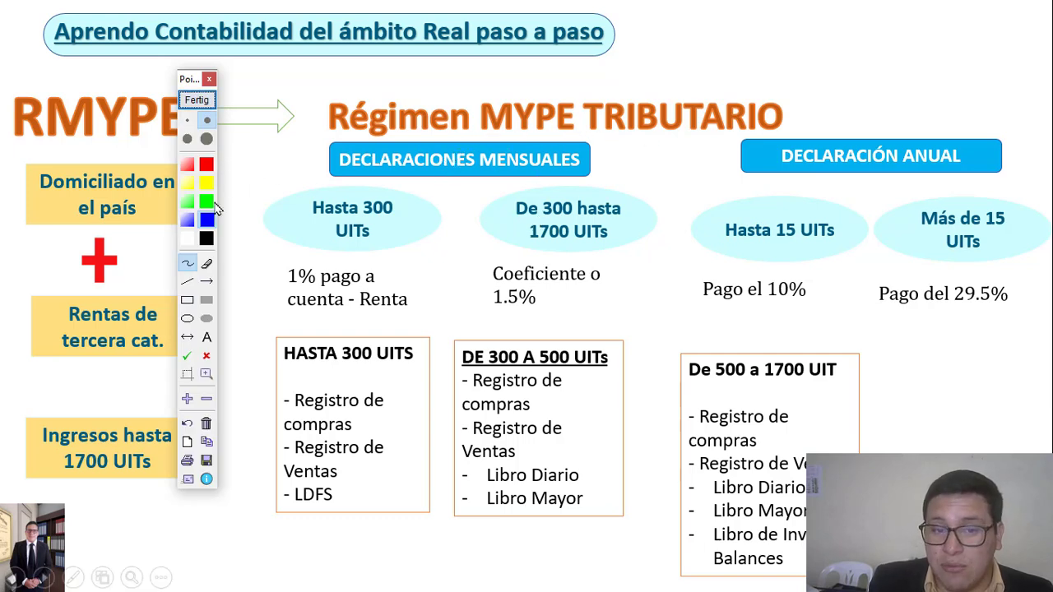
{"action": "left_click_drag", "start_coordinate": [726, 244], "coordinate": [840, 244]}
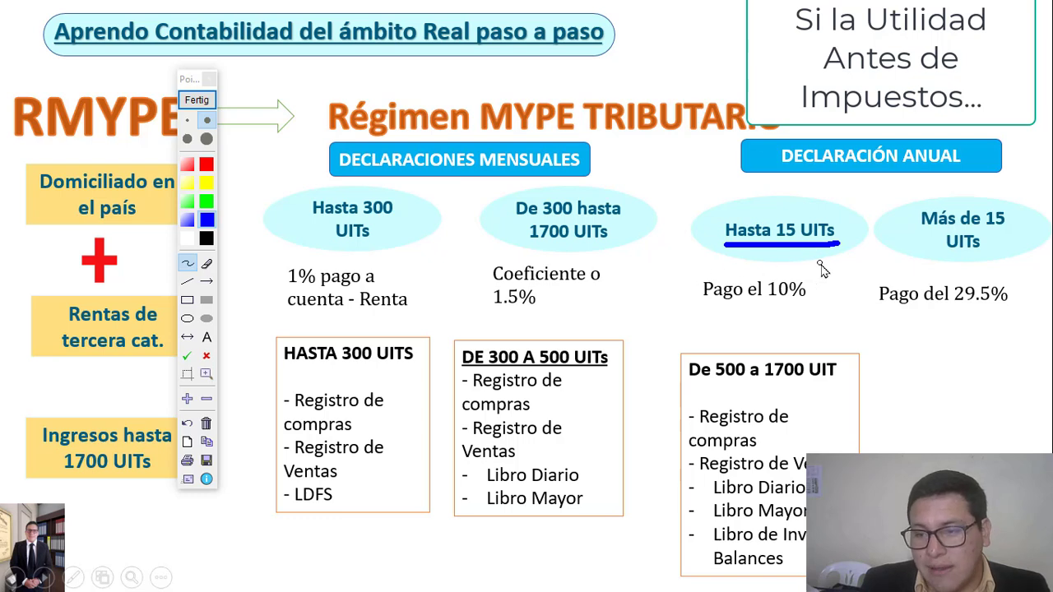
{"action": "mouse_move", "coordinate": [686, 278]}
{"action": "left_mouse_down"}
{"action": "mouse_move", "coordinate": [689, 319]}
{"action": "mouse_move", "coordinate": [688, 277]}
{"action": "left_mouse_up"}
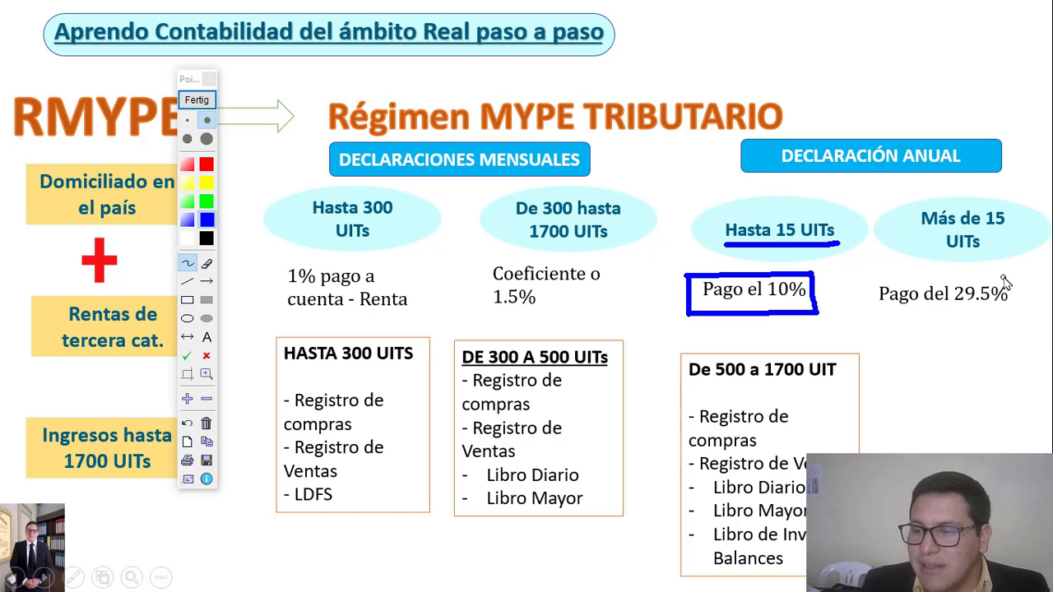
{"action": "mouse_move", "coordinate": [1005, 277]}
{"action": "left_mouse_down"}
{"action": "mouse_move", "coordinate": [879, 306]}
{"action": "mouse_move", "coordinate": [1000, 280]}
{"action": "left_mouse_up"}
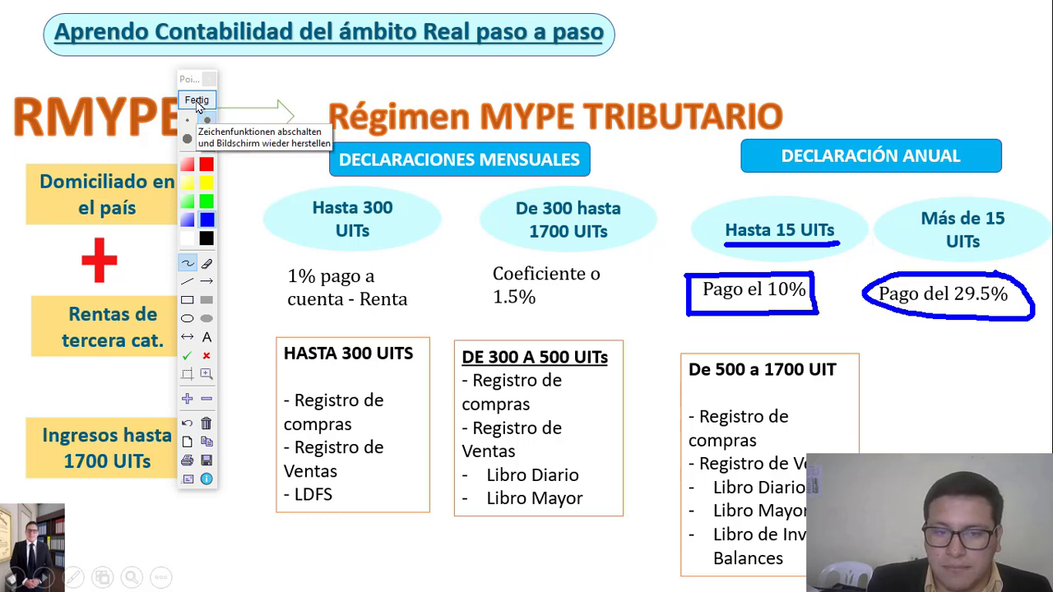
{"action": "left_click", "coordinate": [198, 100]}
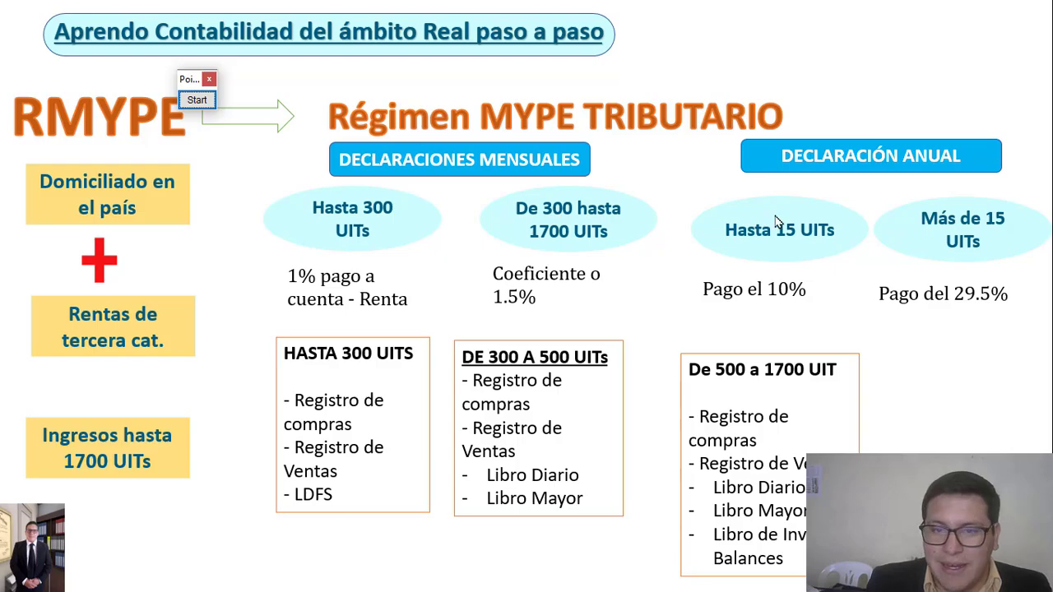
Step: In Excel, enter October sales 25,450.00 in C5 and purchases 18,754.00 in D5
{"action": "key", "text": "alt+Tab"}
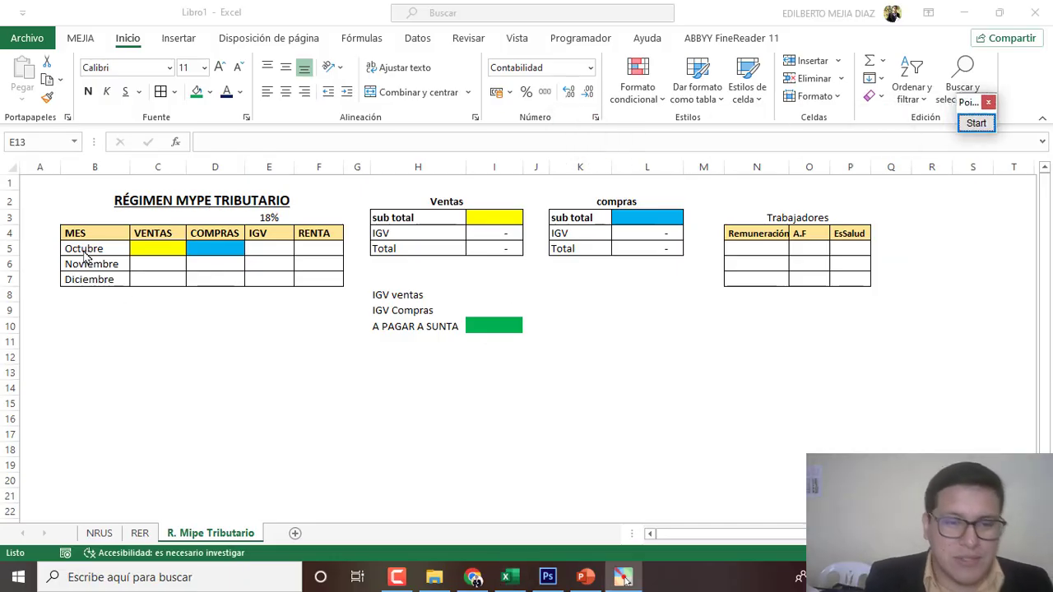
{"action": "left_click", "coordinate": [977, 123]}
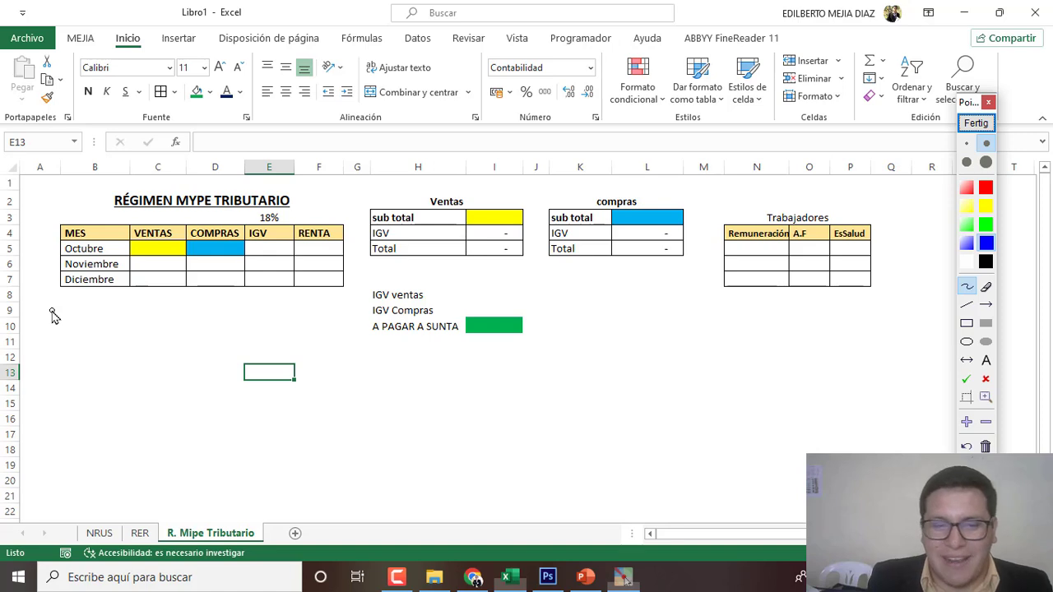
{"action": "left_click", "coordinate": [152, 251]}
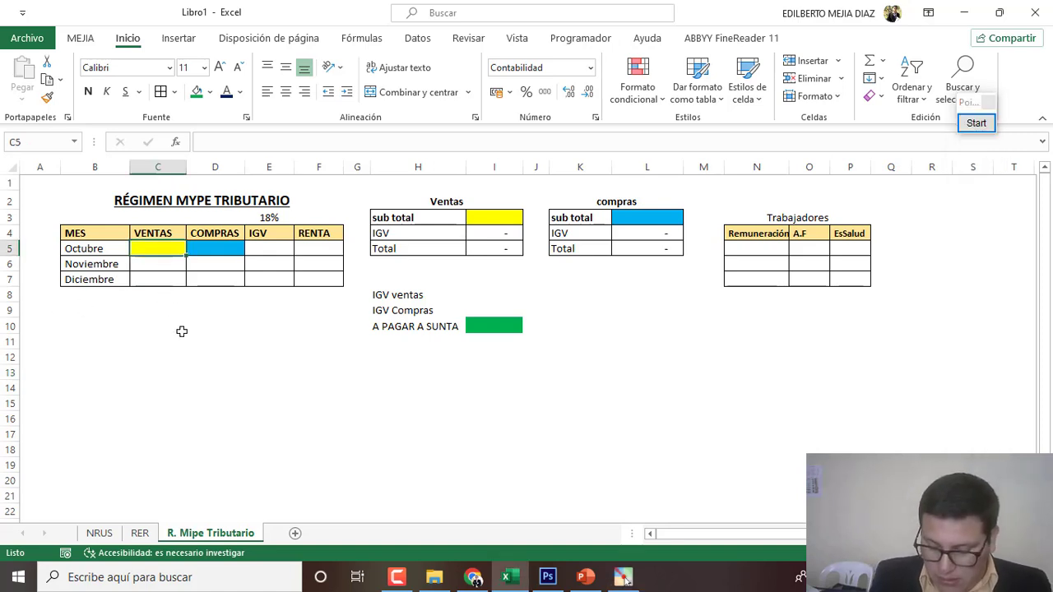
{"action": "type", "text": "25,4"}
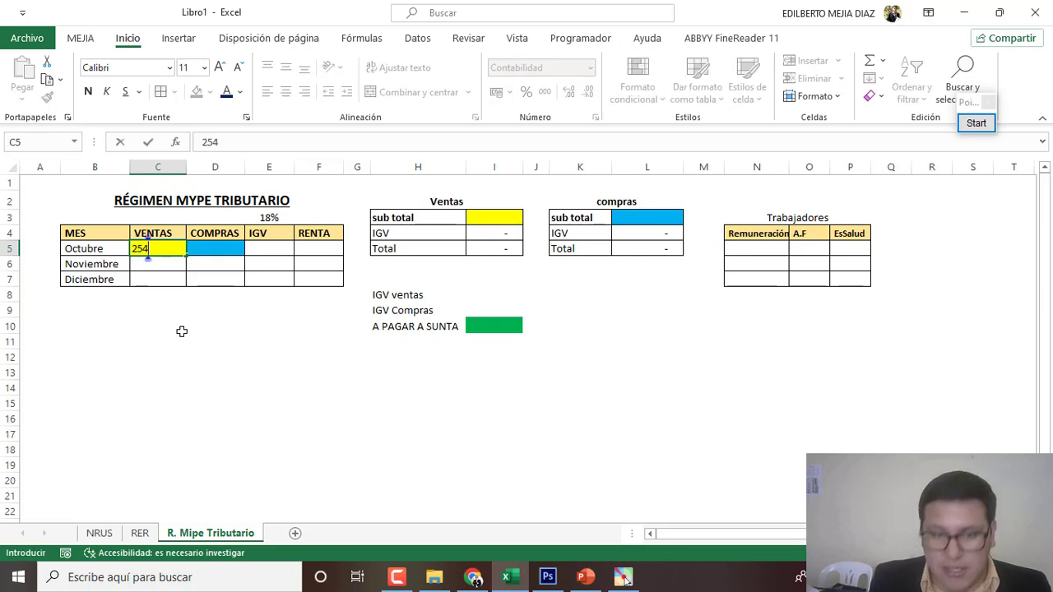
{"action": "type", "text": "50"}
{"action": "key", "text": "Return"}
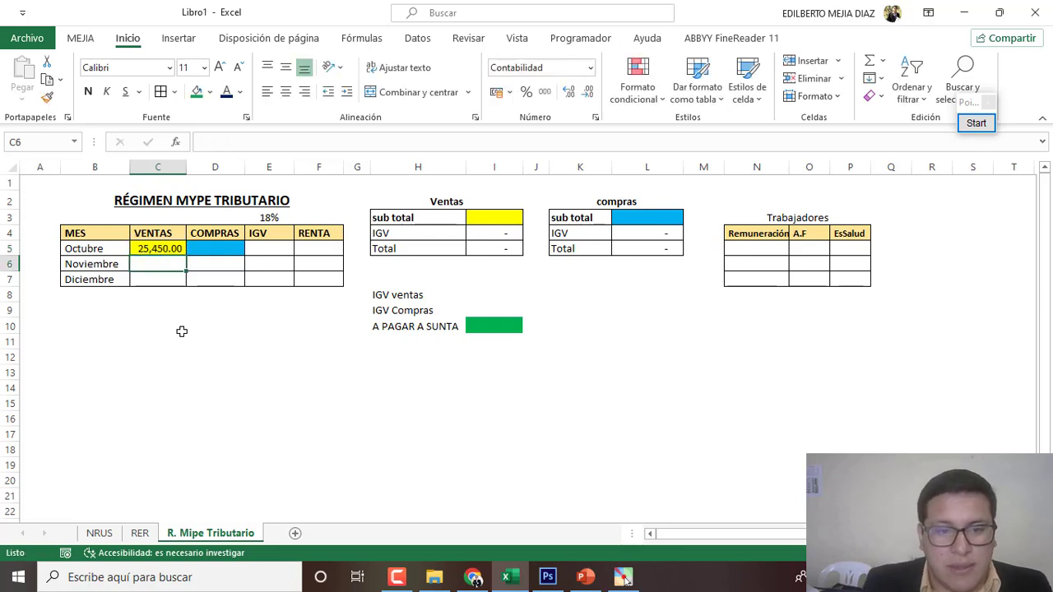
{"action": "left_click", "coordinate": [227, 254]}
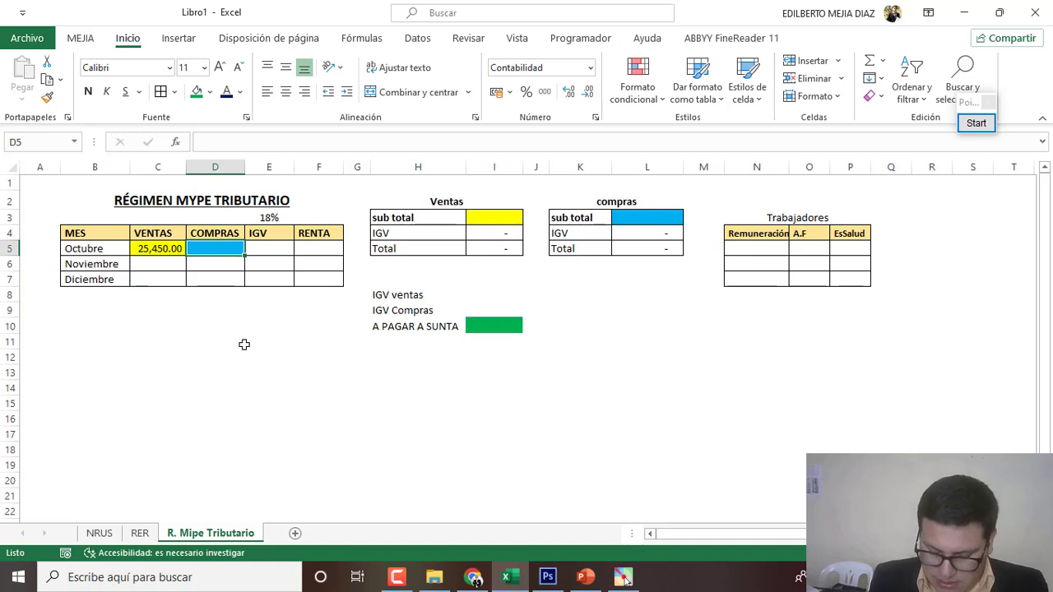
{"action": "type", "text": "18754"}
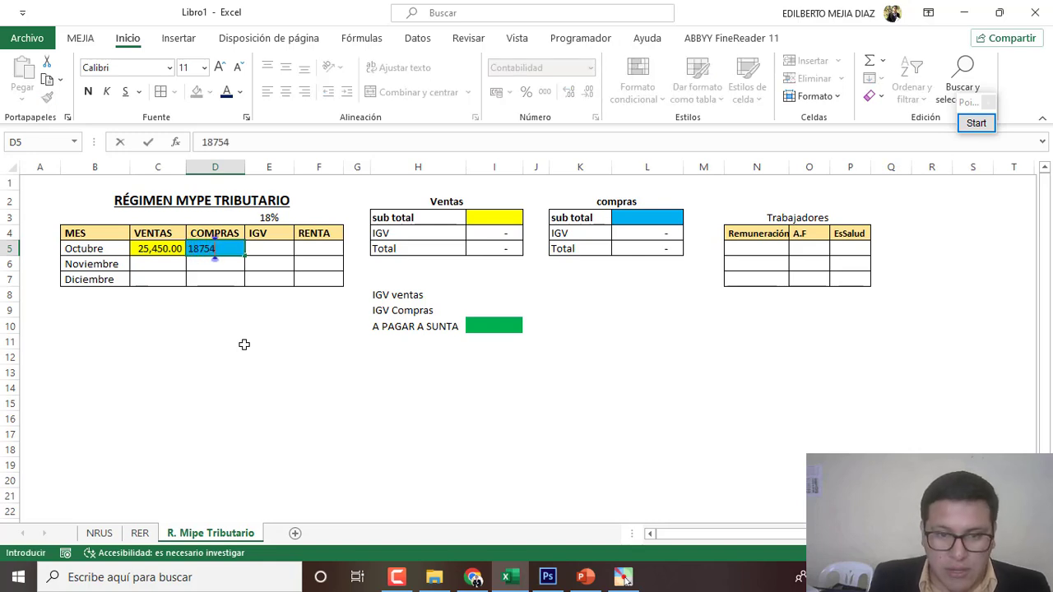
{"action": "key", "text": "Return"}
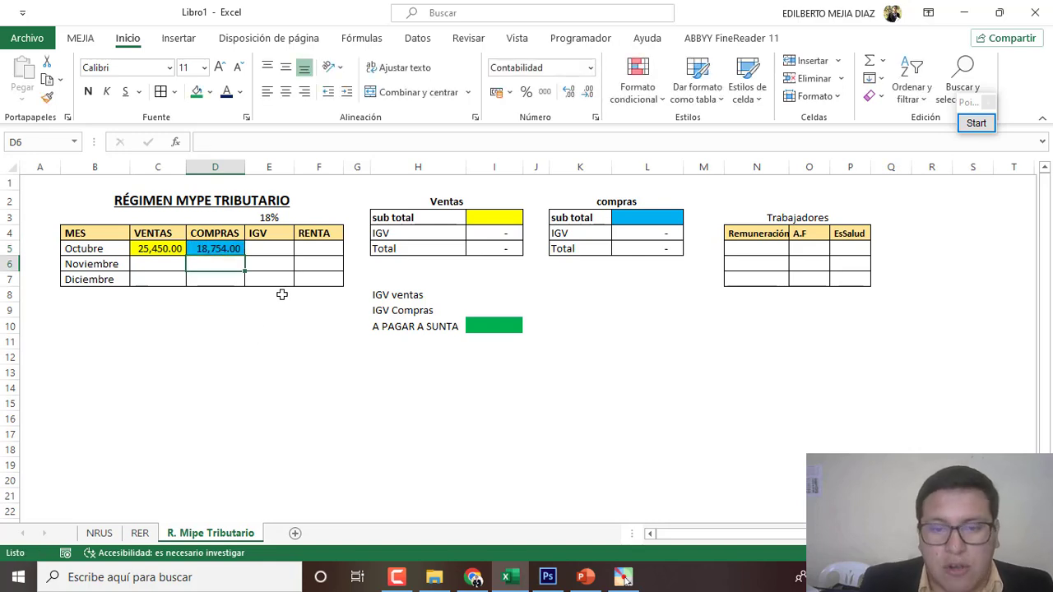
Step: Set the Ventas sub total I3 to =+C5, giving IGV 4,581.00 and total 30,031.00
{"action": "left_click", "coordinate": [497, 217]}
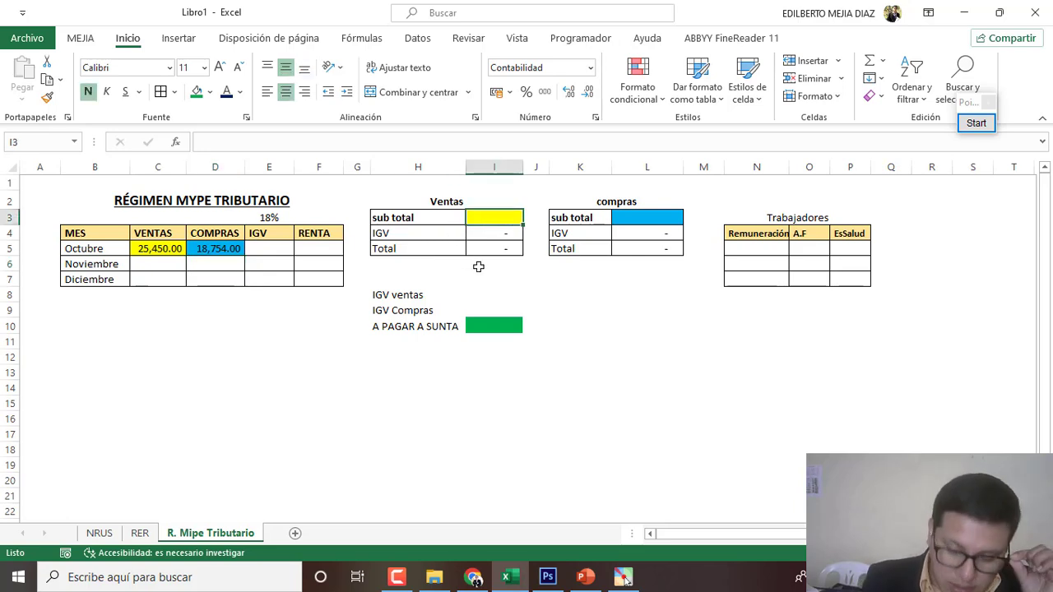
{"action": "type", "text": "+"}
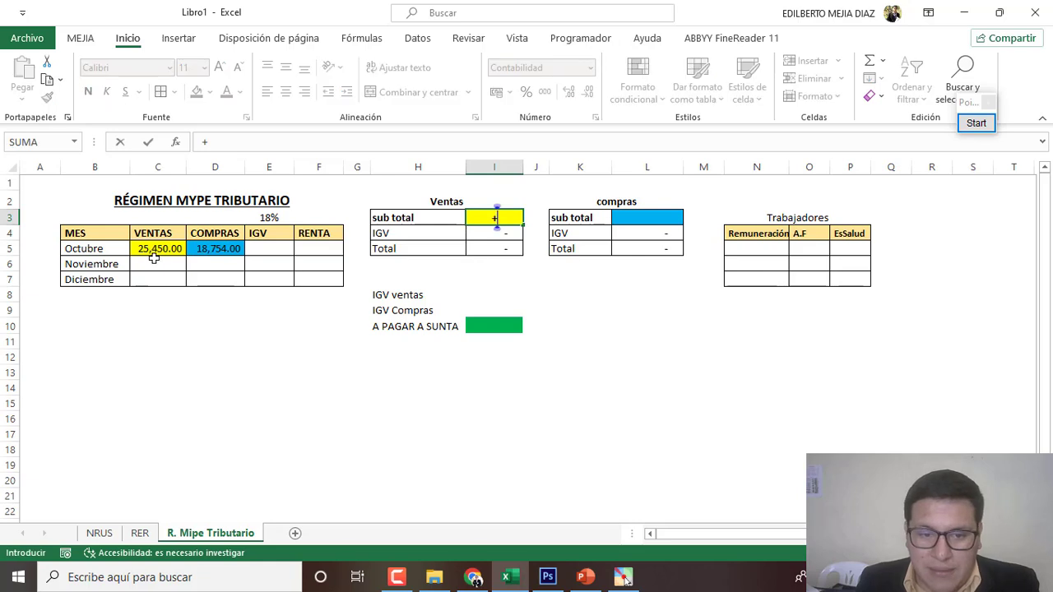
{"action": "left_click", "coordinate": [141, 248]}
{"action": "key", "text": "Return"}
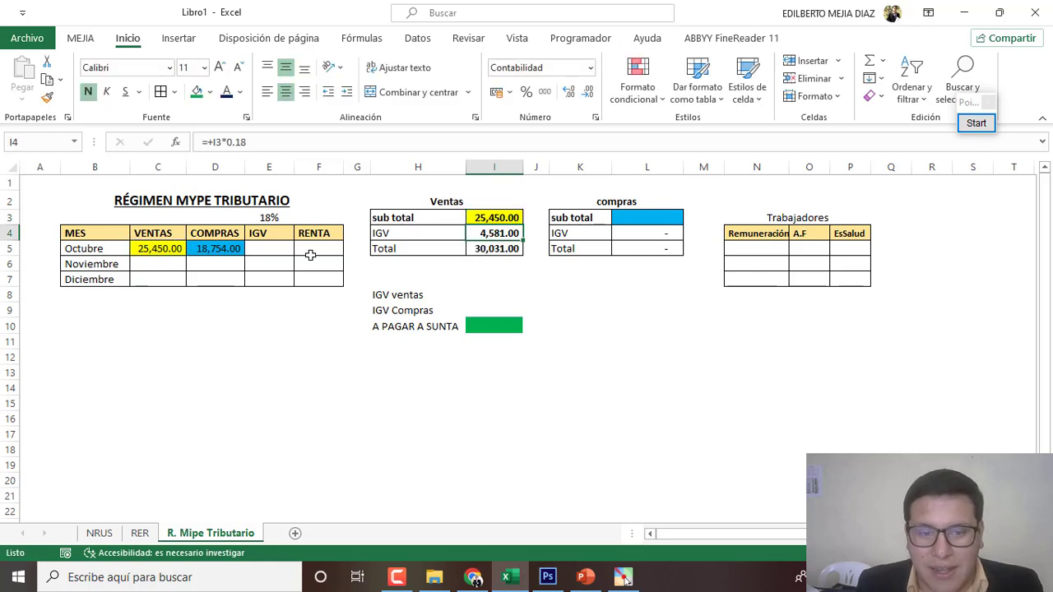
{"action": "left_click", "coordinate": [977, 122]}
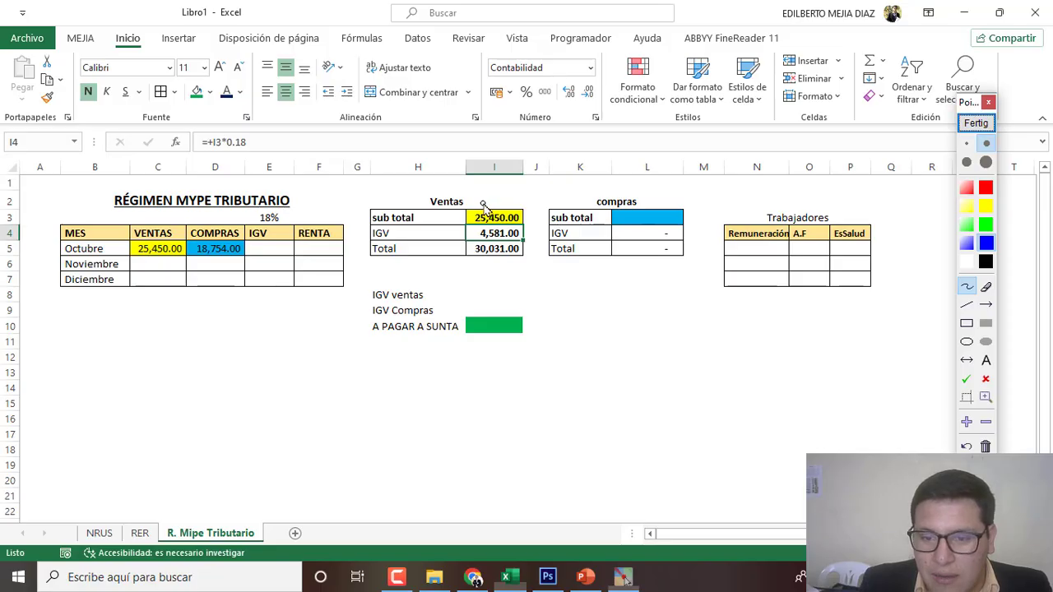
Step: Check-mark the Ventas and compras sub totals on screen, then clear the marks
{"action": "left_click_drag", "start_coordinate": [520, 206], "coordinate": [537, 191]}
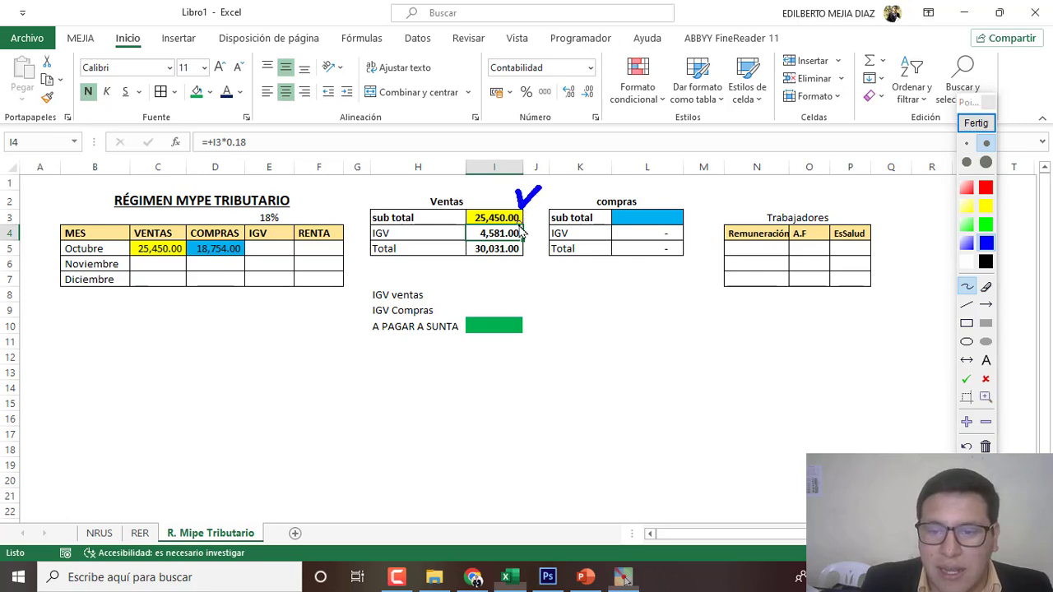
{"action": "left_click_drag", "start_coordinate": [673, 195], "coordinate": [701, 185]}
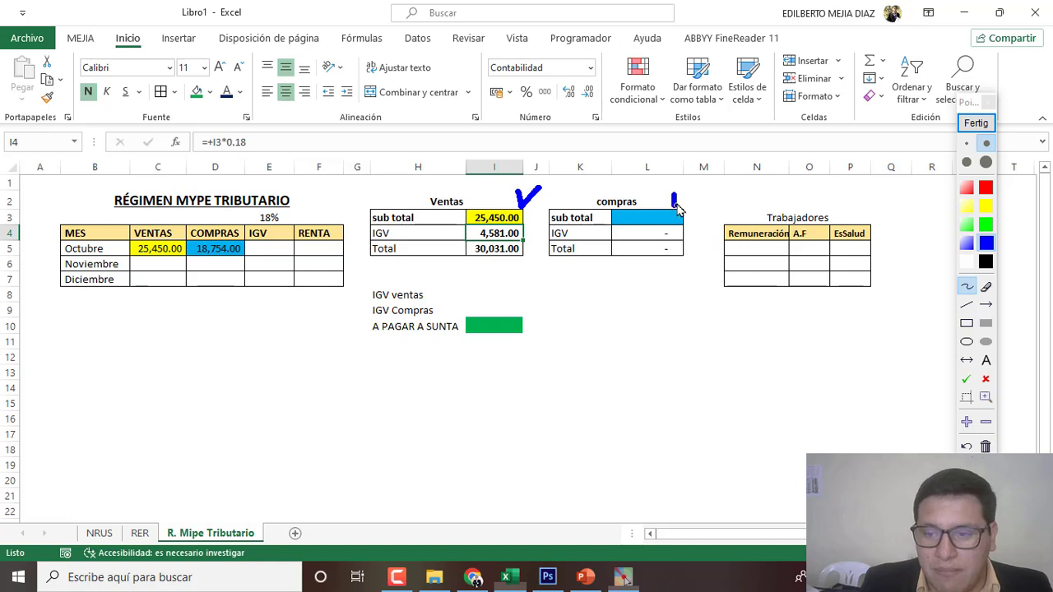
{"action": "left_click", "coordinate": [976, 123]}
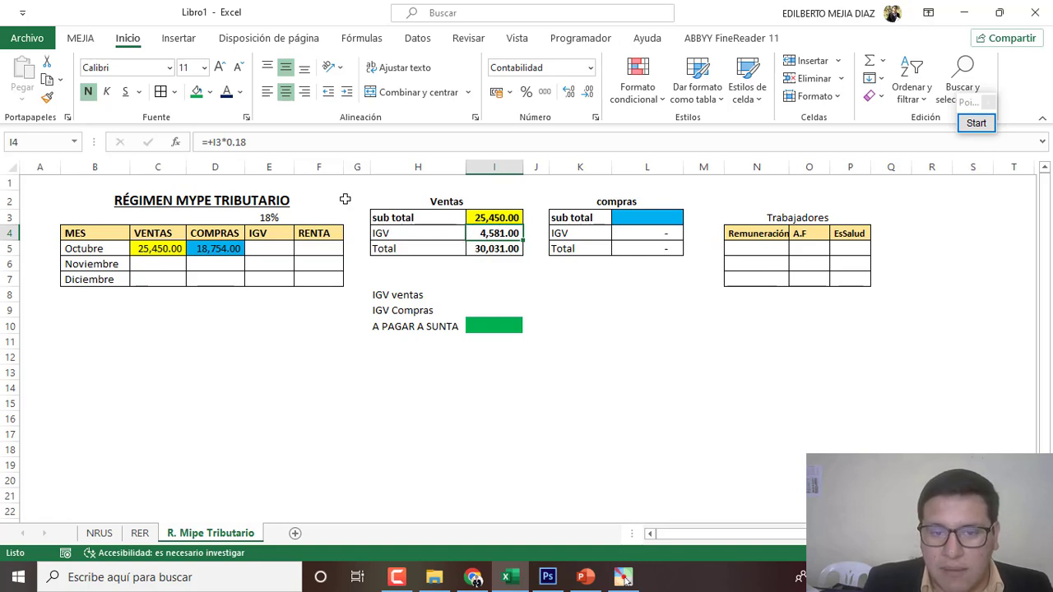
Step: Re-confirm I4's IGV formula and set the compras sub total L3 to =+D5
{"action": "left_click", "coordinate": [276, 143]}
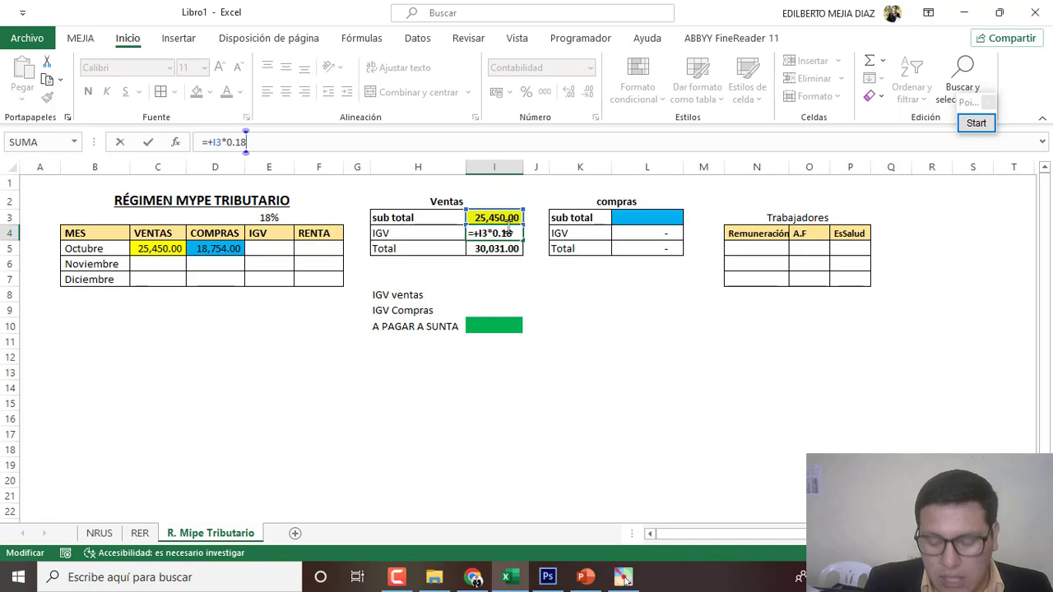
{"action": "key", "text": "Return"}
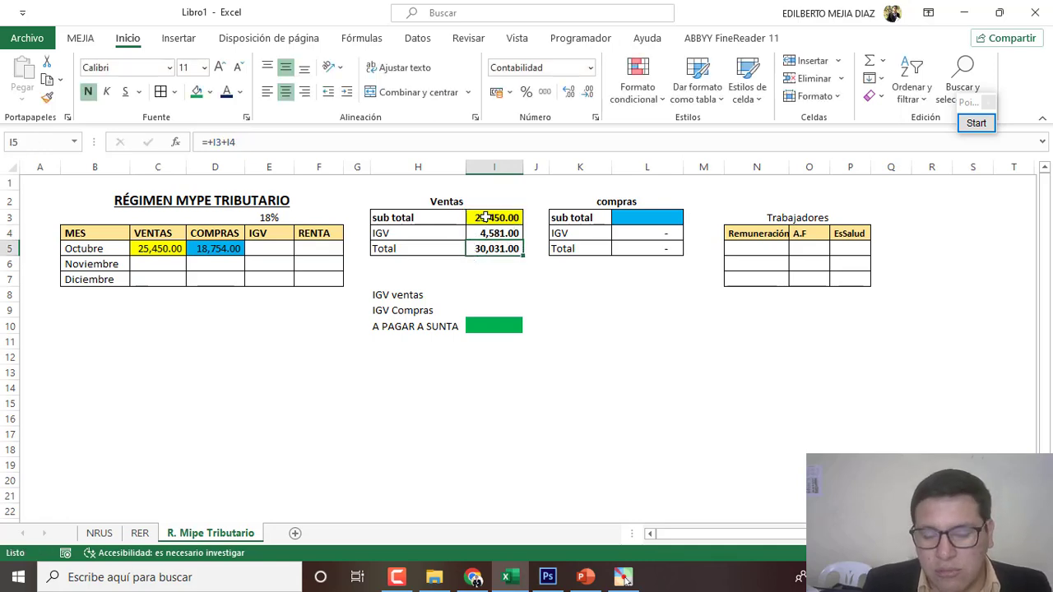
{"action": "left_click", "coordinate": [526, 278]}
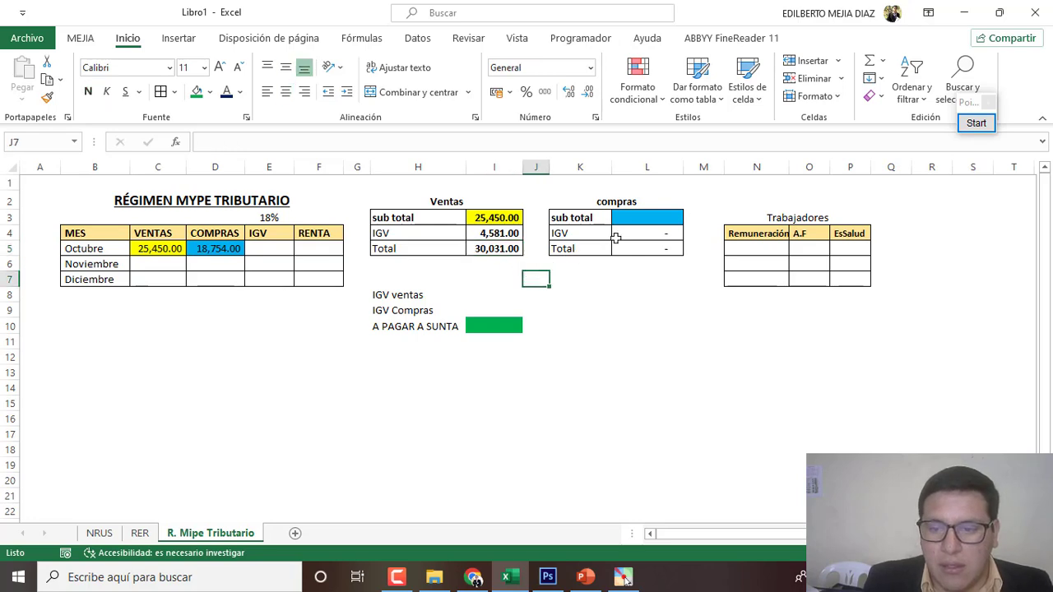
{"action": "left_click", "coordinate": [646, 218]}
{"action": "type", "text": "+"}
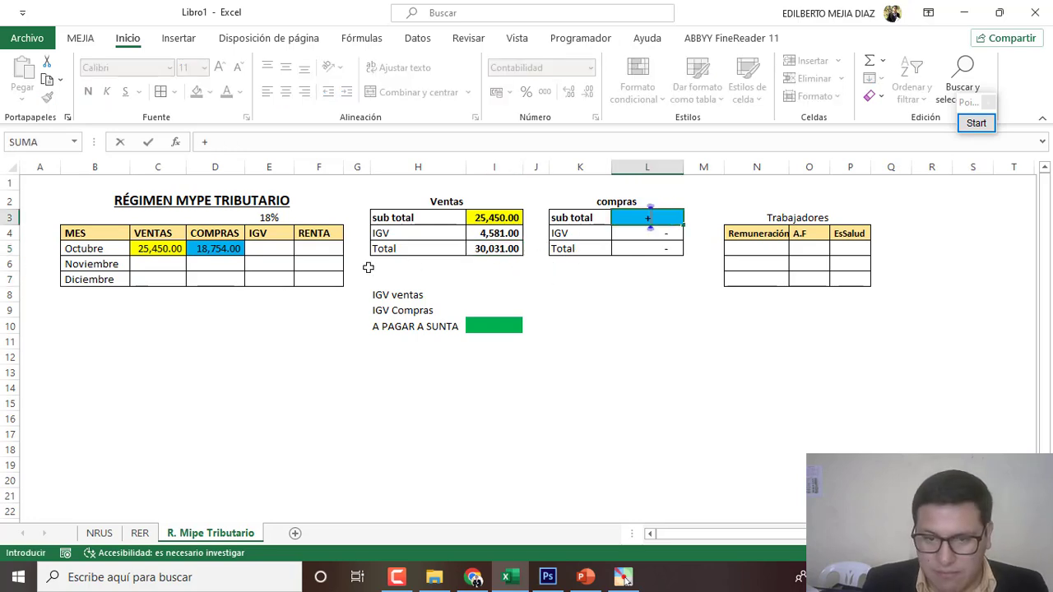
{"action": "left_click", "coordinate": [231, 248]}
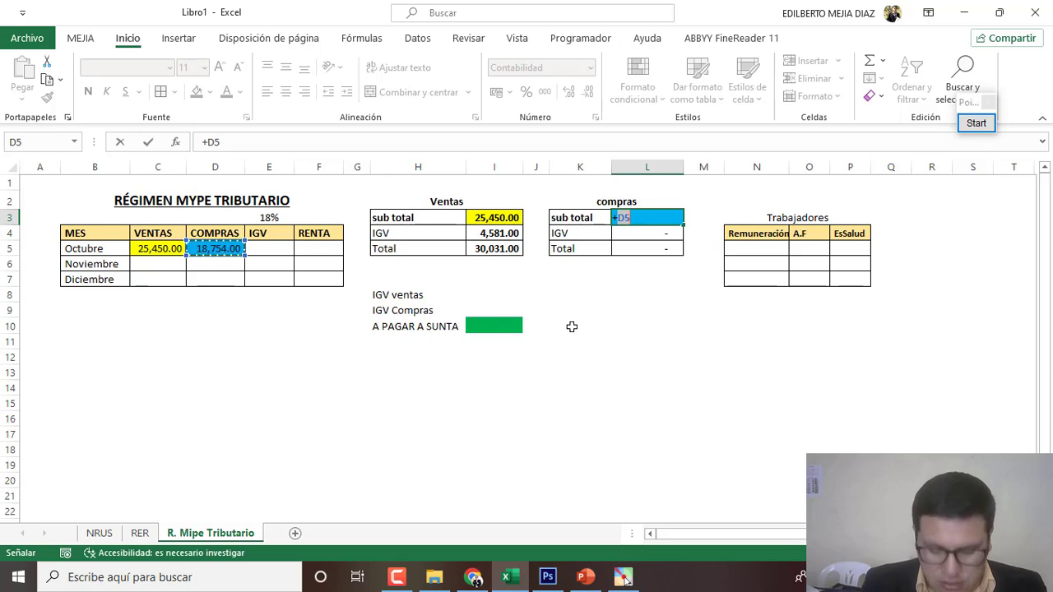
{"action": "key", "text": "Return"}
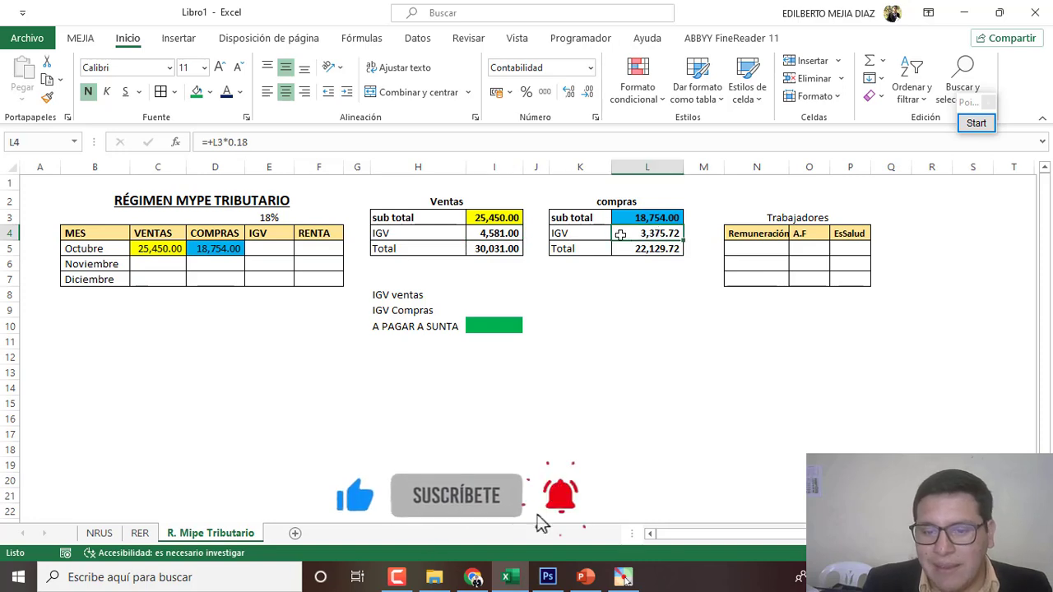
Step: Set IGV ventas I8 to =+I4 (4,581.00) and IGV Compras I9 to =-L4 (-3,375.72)
{"action": "left_click", "coordinate": [485, 295]}
{"action": "type", "text": "+"}
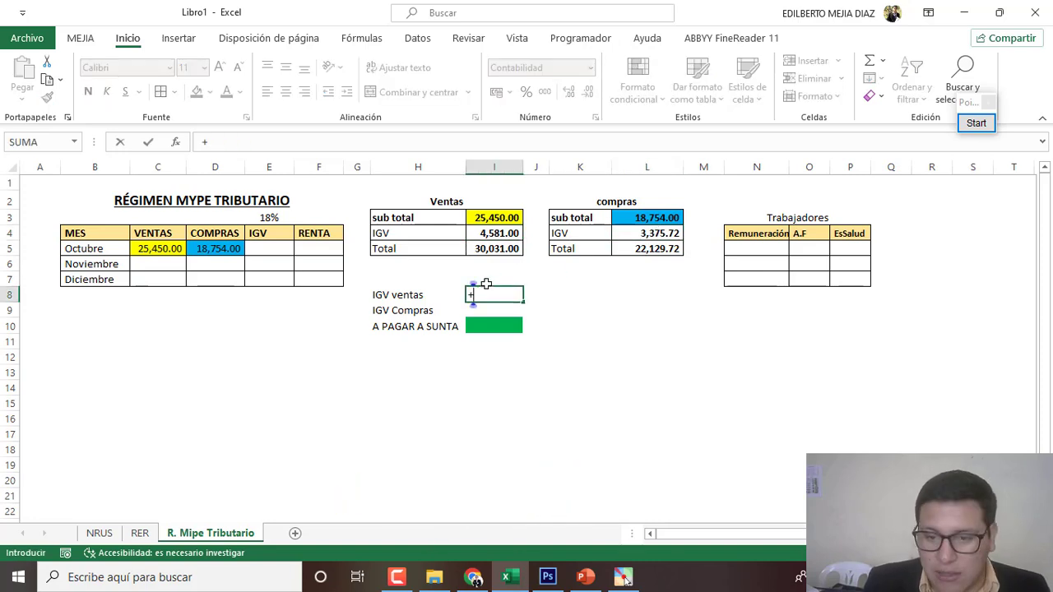
{"action": "left_click", "coordinate": [498, 233]}
{"action": "key", "text": "Return"}
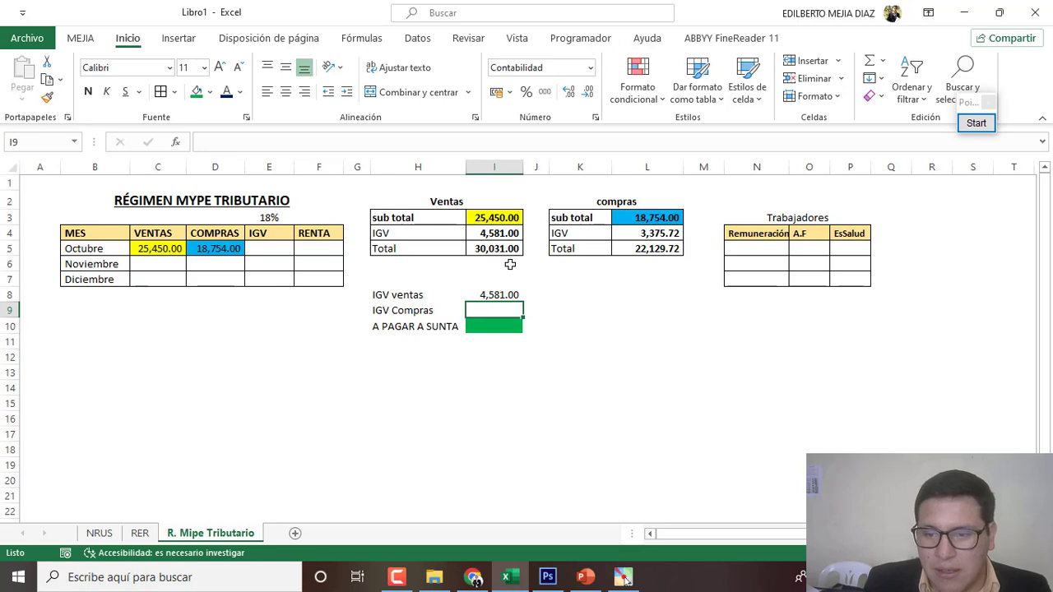
{"action": "type", "text": "+"}
{"action": "key", "text": "Escape"}
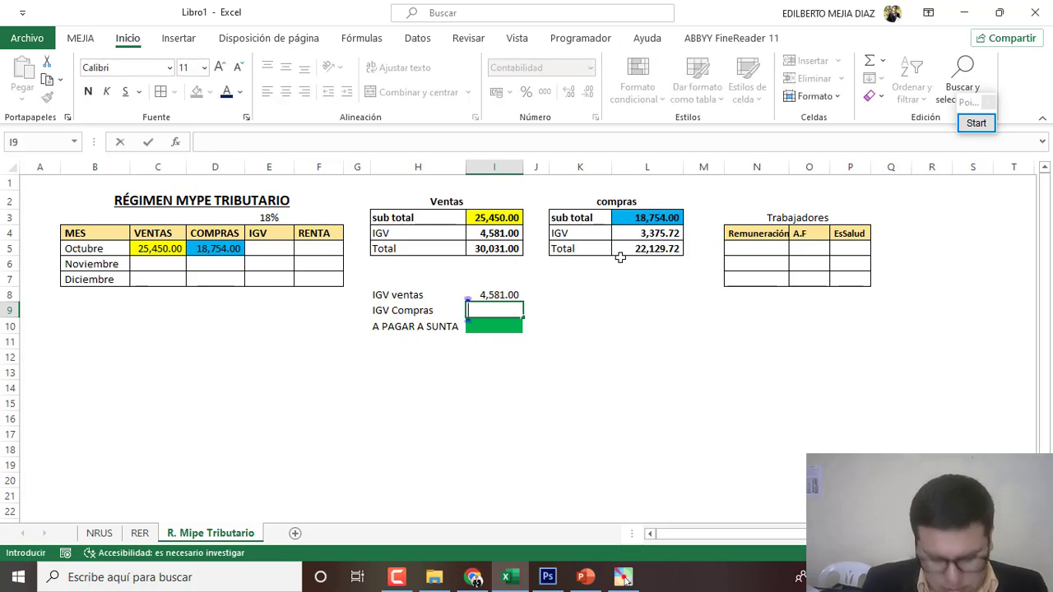
{"action": "type", "text": "-"}
{"action": "left_click", "coordinate": [663, 234]}
{"action": "key", "text": "Return"}
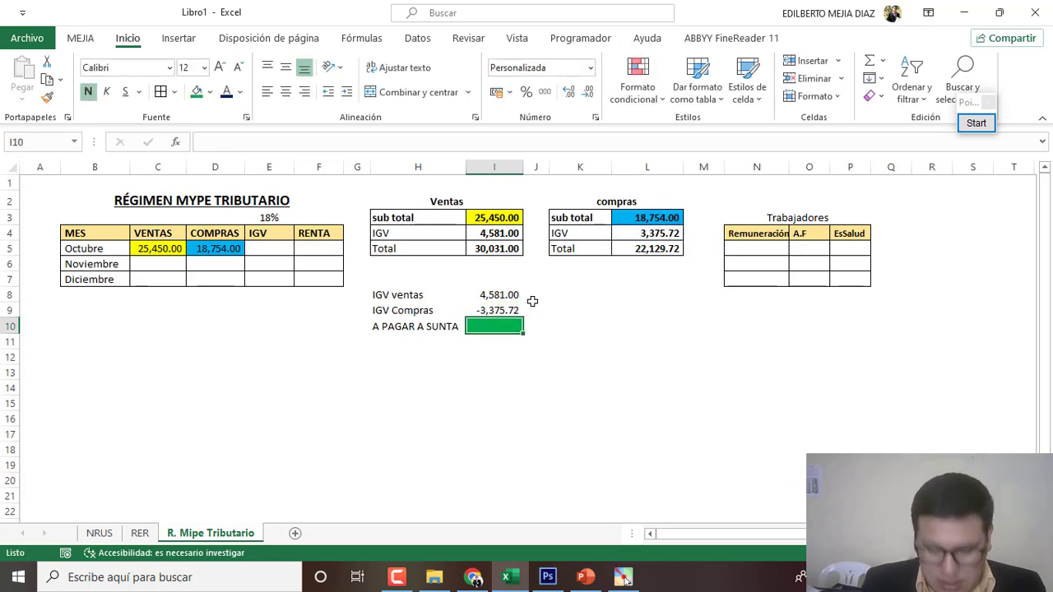
Step: AutoSum I8:I9 into I10 so A PAGAR A SUNTA shows 1,205
{"action": "left_click", "coordinate": [870, 60]}
{"action": "key", "text": "Return"}
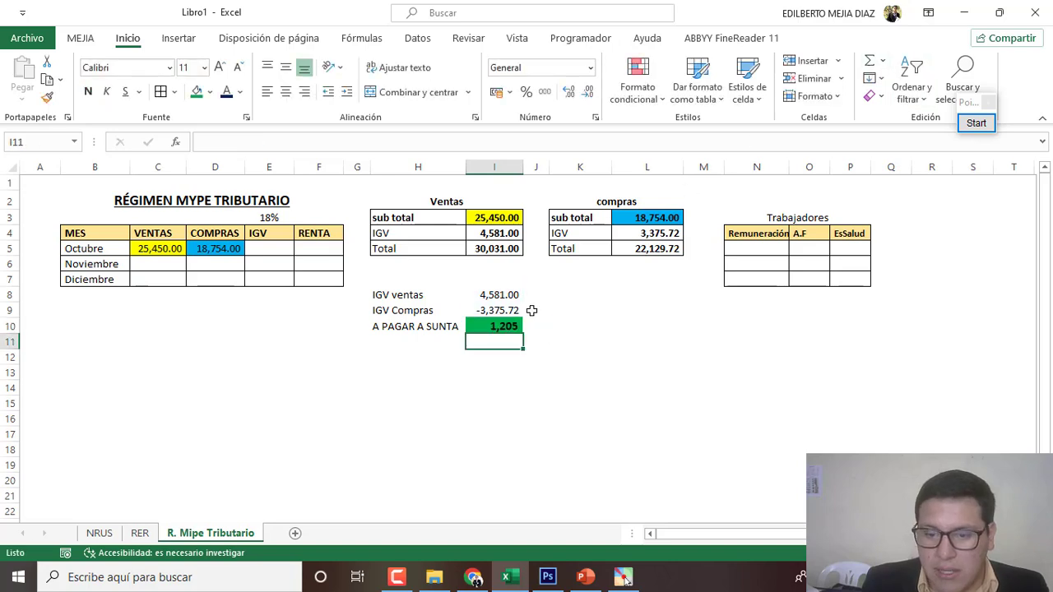
{"action": "key", "text": "Up"}
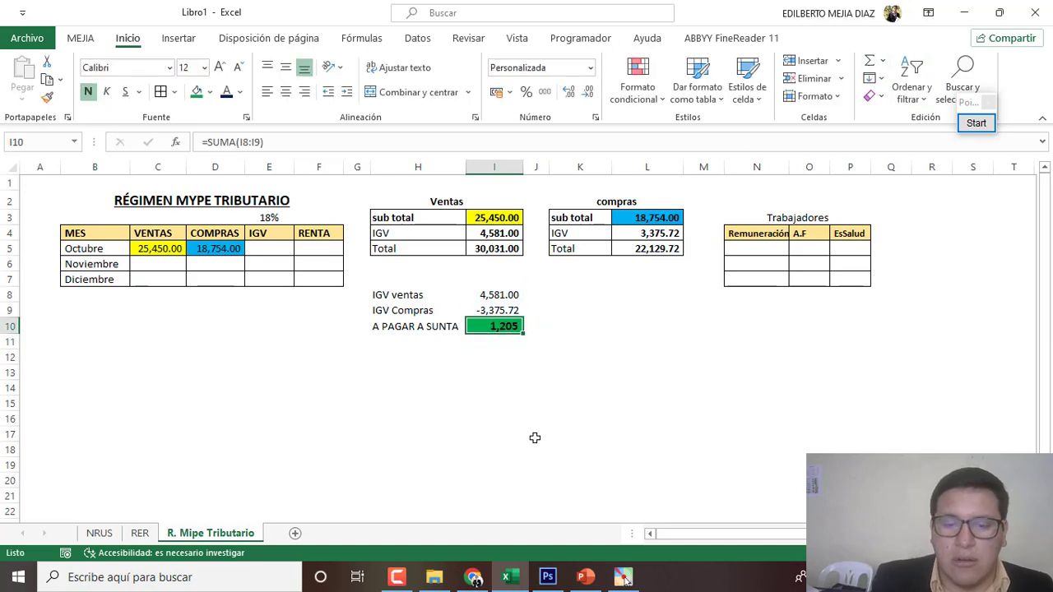
Step: Enter =+(C5-D5)*18% in E5 and remove its decimals so October's IGV shows 1,205
{"action": "left_click", "coordinate": [262, 250]}
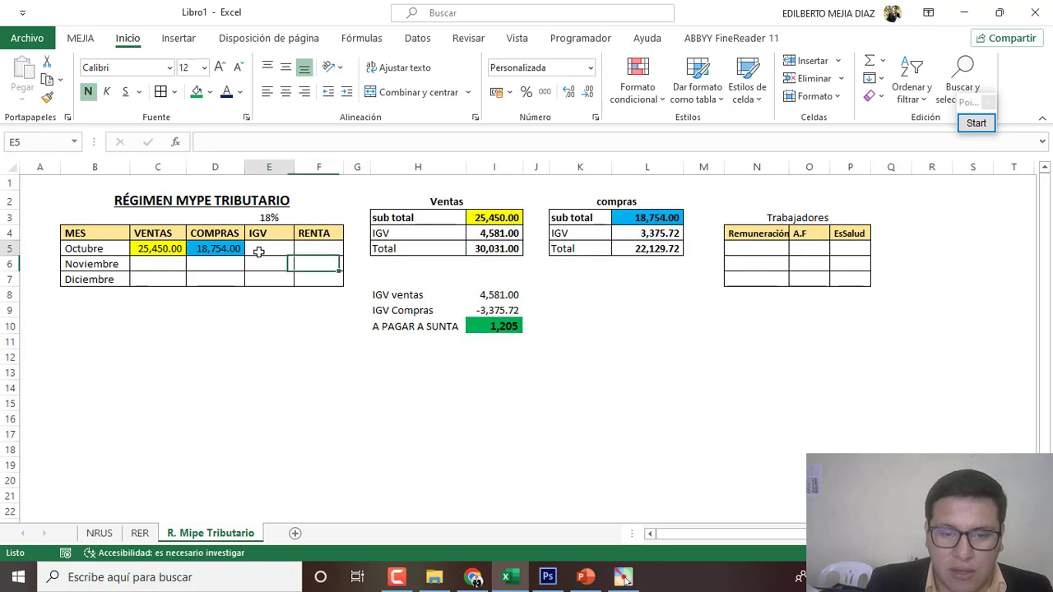
{"action": "type", "text": "+("}
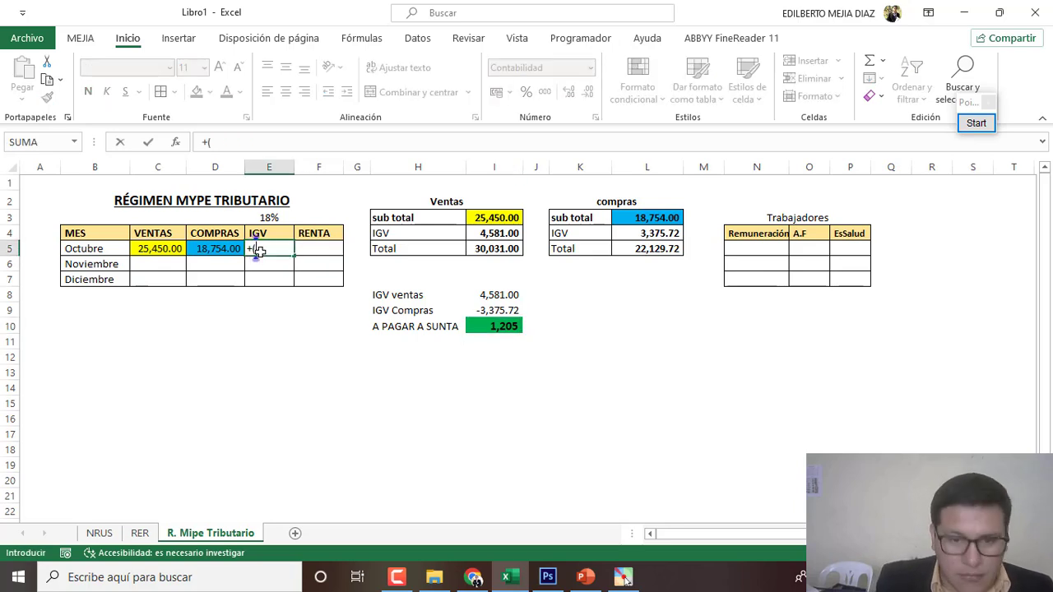
{"action": "left_click", "coordinate": [156, 248]}
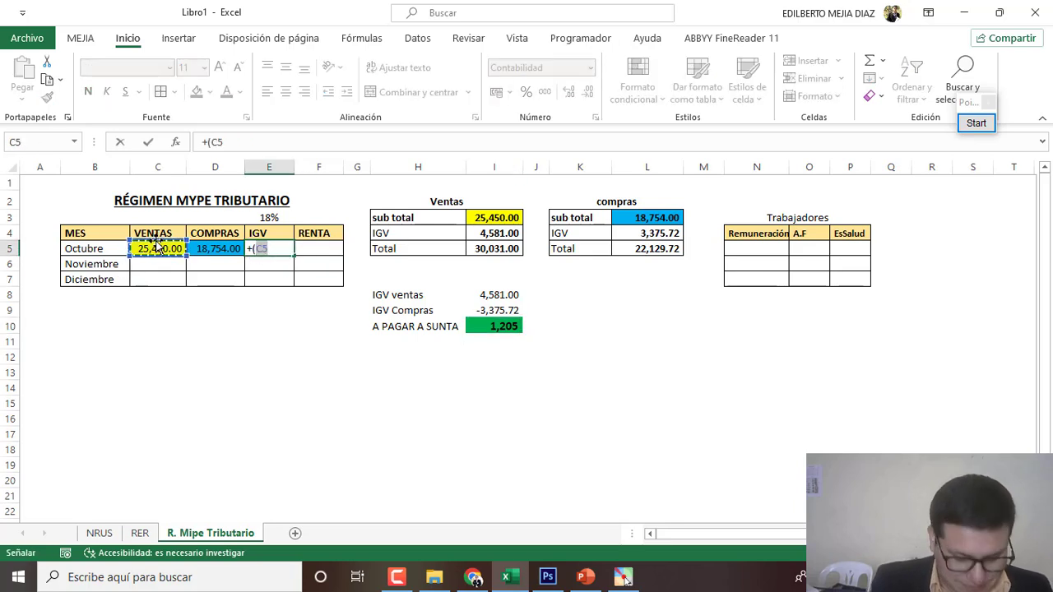
{"action": "type", "text": "-"}
{"action": "left_click", "coordinate": [220, 250]}
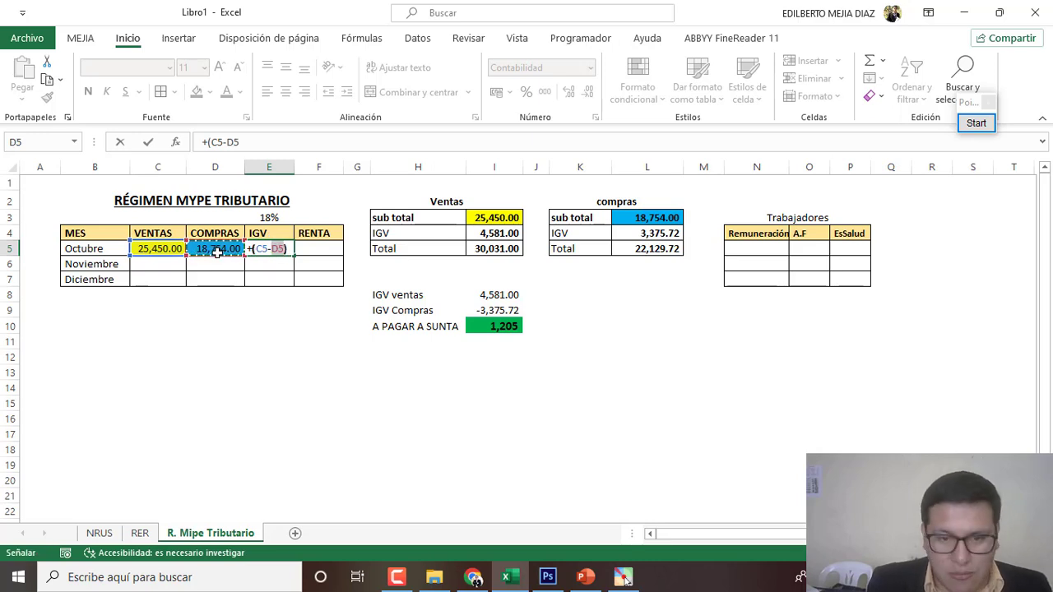
{"action": "type", "text": ")*"}
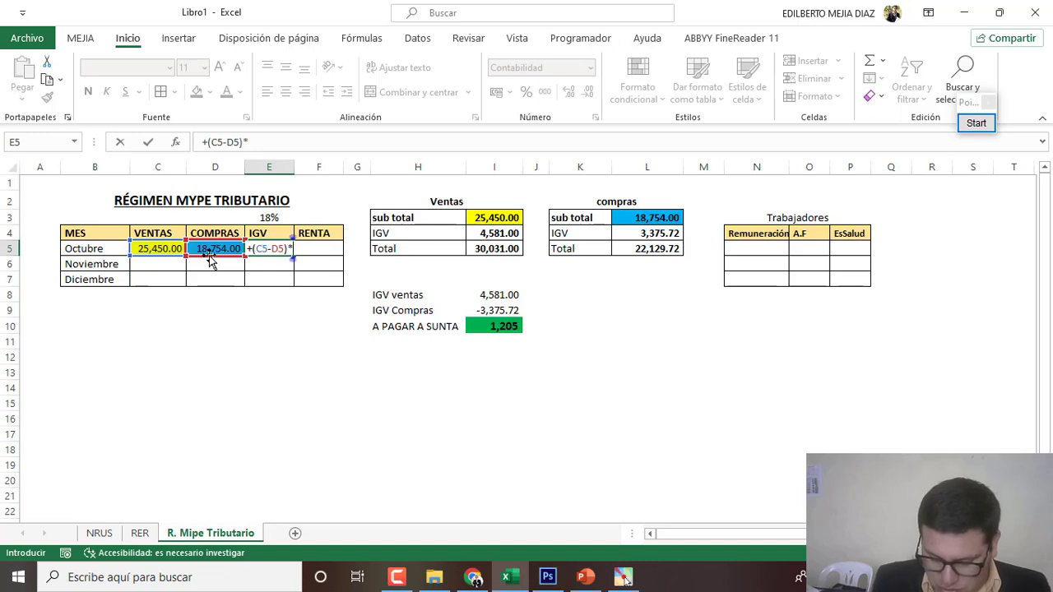
{"action": "type", "text": "18%"}
{"action": "key", "text": "Return"}
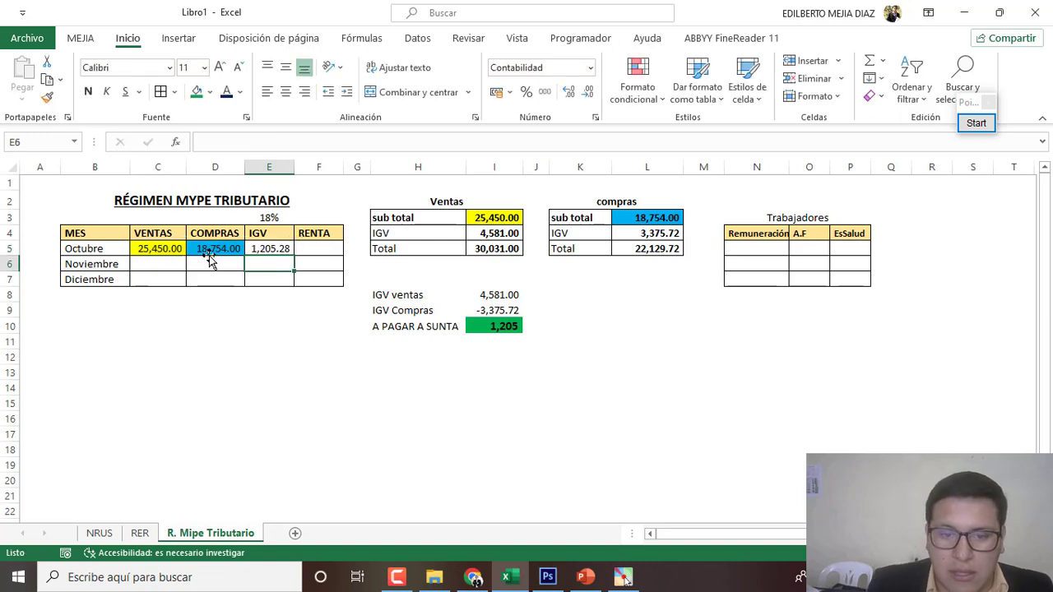
{"action": "left_click", "coordinate": [261, 249]}
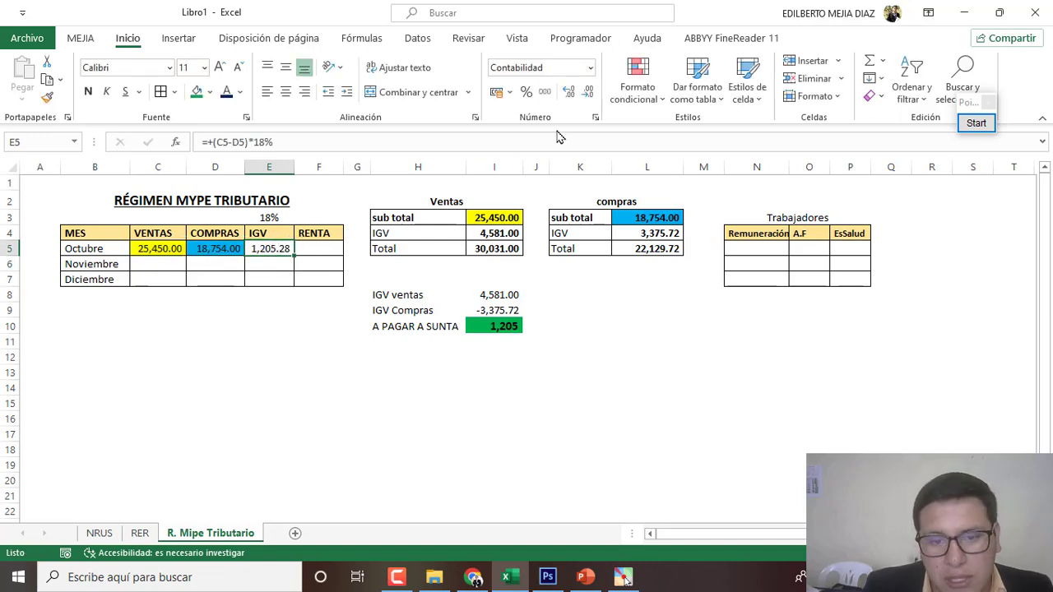
{"action": "double_click", "coordinate": [590, 98]}
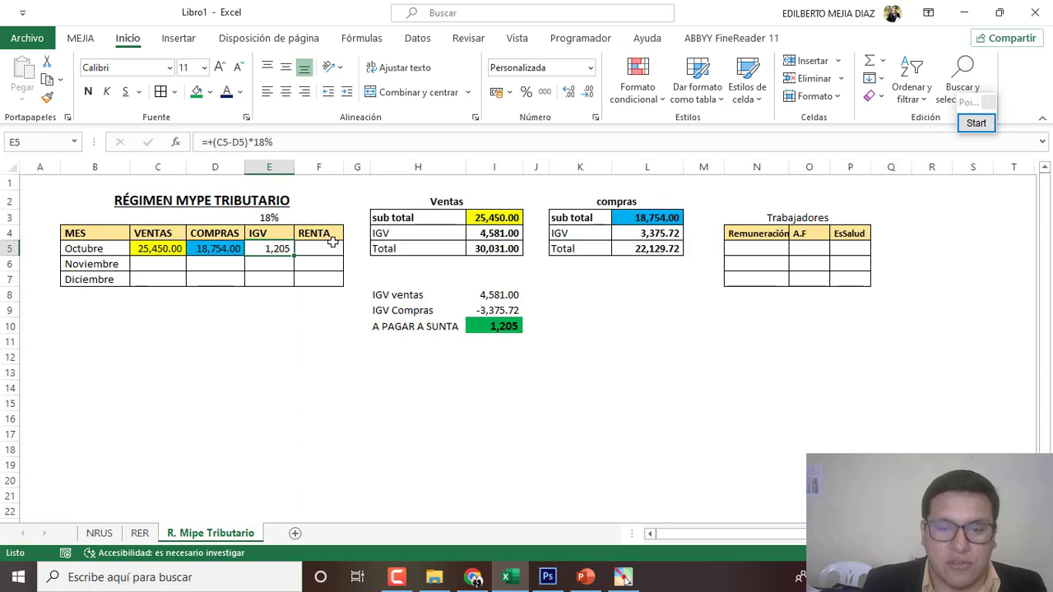
{"action": "left_click", "coordinate": [330, 248]}
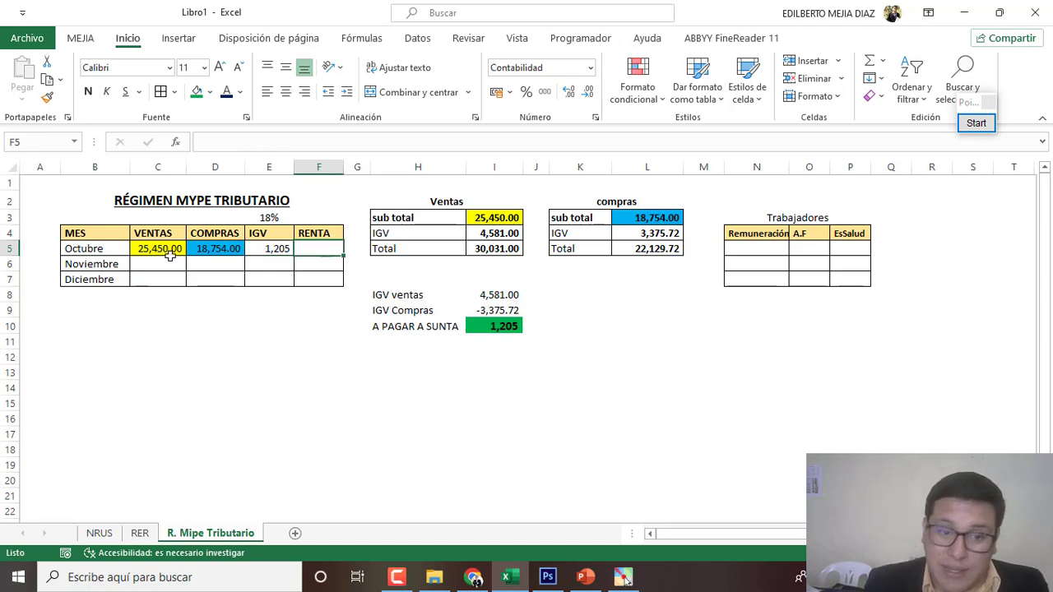
{"action": "key", "text": "ctrl+shift+p"}
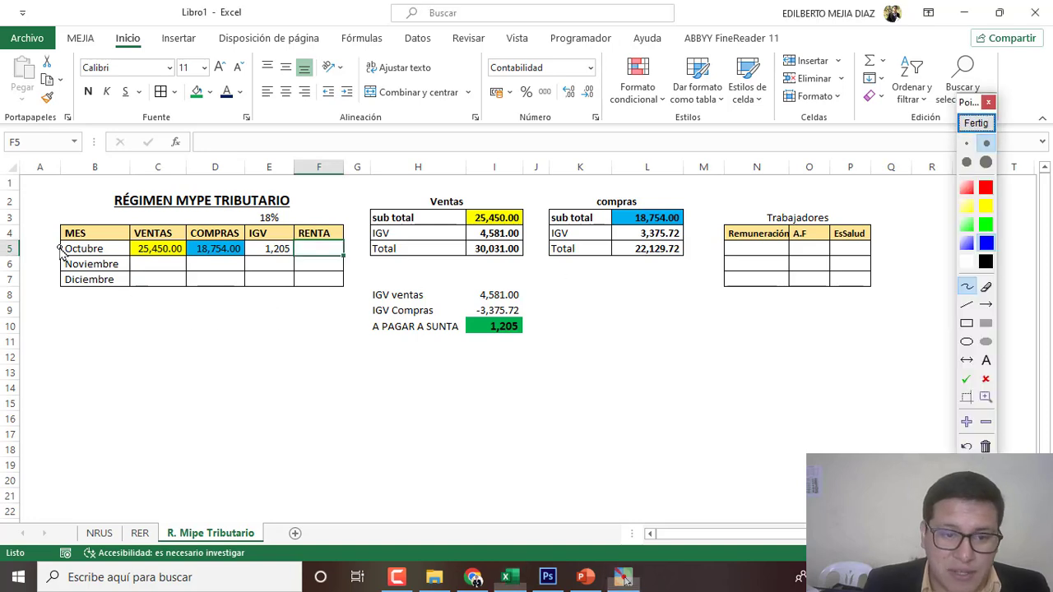
{"action": "left_click_drag", "start_coordinate": [59, 247], "coordinate": [59, 292]}
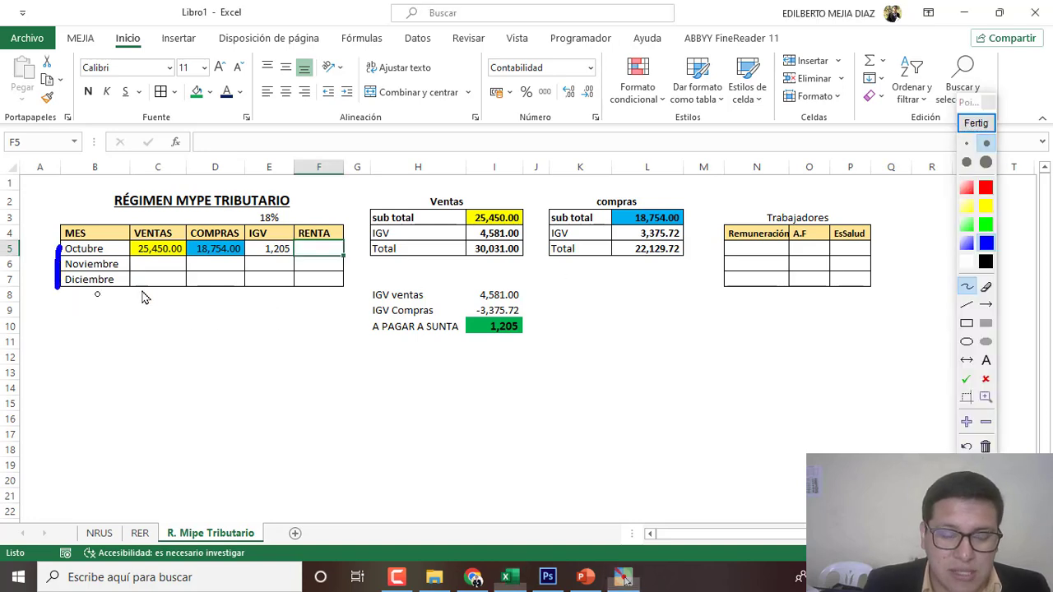
{"action": "left_click", "coordinate": [154, 340]}
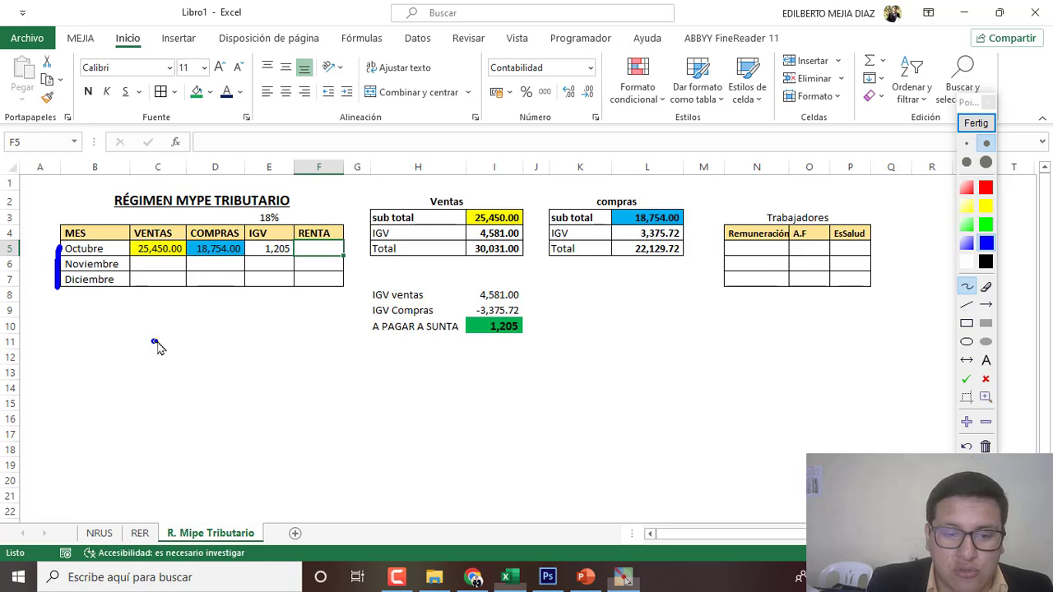
{"action": "mouse_move", "coordinate": [155, 340]}
{"action": "left_mouse_down"}
{"action": "mouse_move", "coordinate": [157, 362]}
{"action": "mouse_move", "coordinate": [201, 344]}
{"action": "left_mouse_up"}
{"action": "mouse_move", "coordinate": [109, 383]}
{"action": "left_mouse_down"}
{"action": "mouse_move", "coordinate": [294, 383]}
{"action": "mouse_move", "coordinate": [282, 397]}
{"action": "left_mouse_up"}
{"action": "left_click_drag", "start_coordinate": [308, 363], "coordinate": [308, 385]}
{"action": "mouse_move", "coordinate": [380, 339]}
{"action": "left_mouse_down"}
{"action": "mouse_move", "coordinate": [345, 382]}
{"action": "mouse_move", "coordinate": [372, 378]}
{"action": "left_mouse_up"}
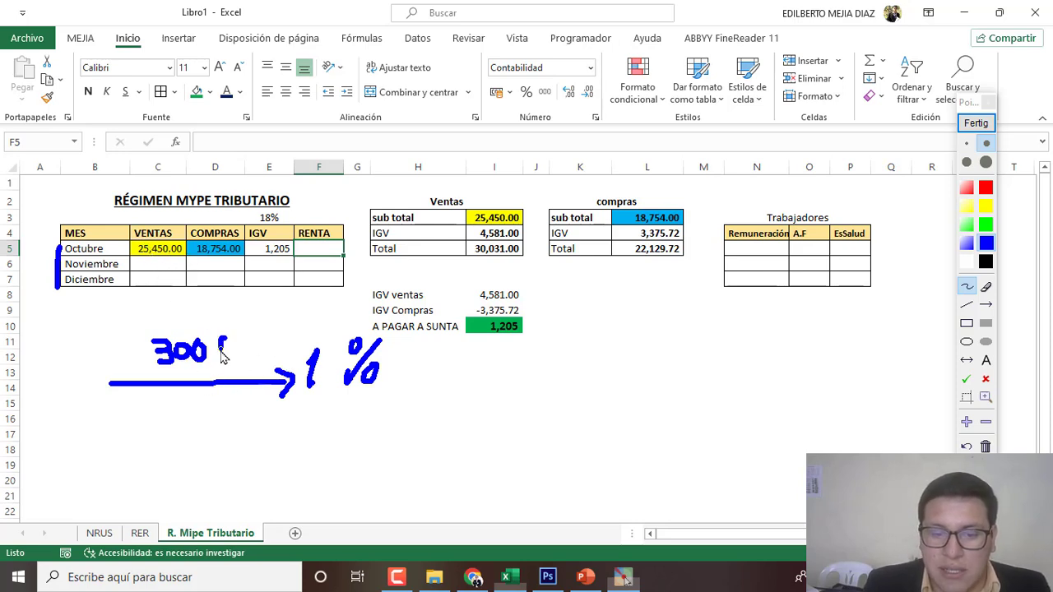
{"action": "mouse_move", "coordinate": [220, 339]}
{"action": "left_mouse_down"}
{"action": "mouse_move", "coordinate": [240, 341]}
{"action": "mouse_move", "coordinate": [240, 357]}
{"action": "mouse_move", "coordinate": [267, 335]}
{"action": "mouse_move", "coordinate": [255, 363]}
{"action": "left_mouse_up"}
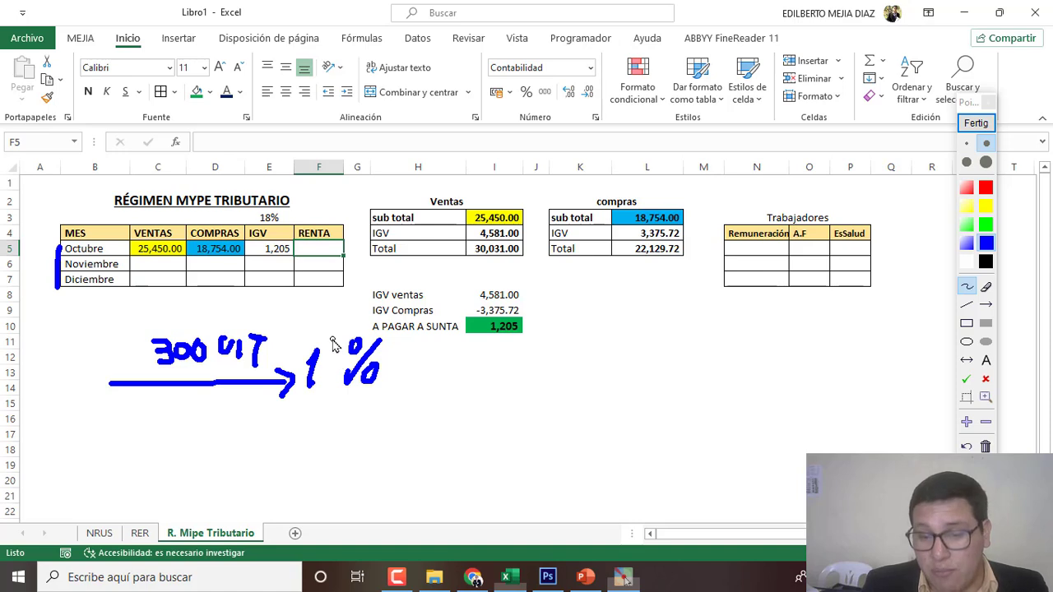
Step: Clear the annotation ink, enter =+C5*1% in F5, and round it to display 255
{"action": "left_click", "coordinate": [976, 123]}
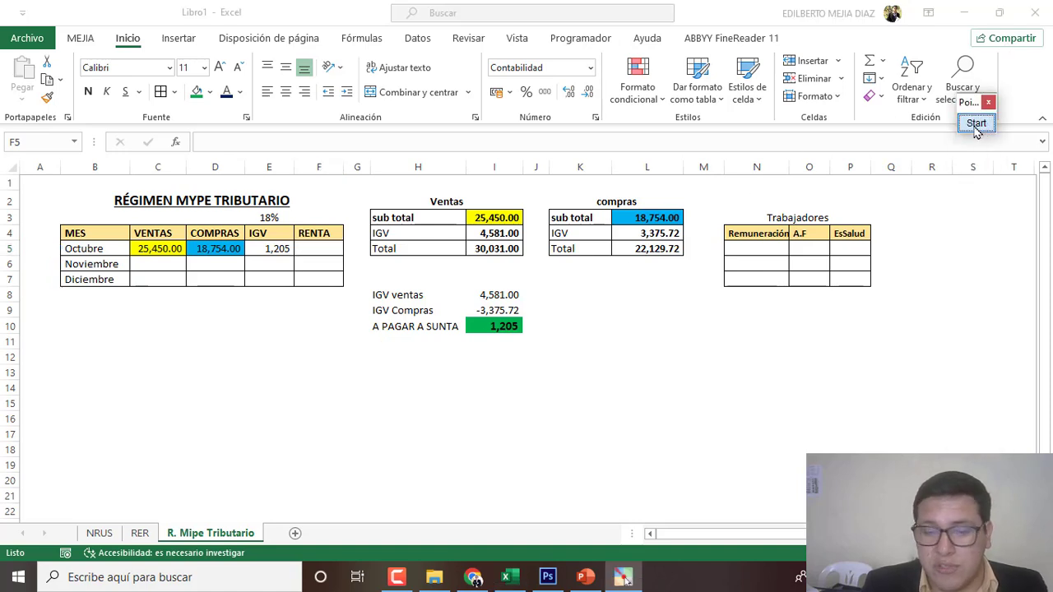
{"action": "left_click", "coordinate": [306, 256]}
{"action": "type", "text": "+"}
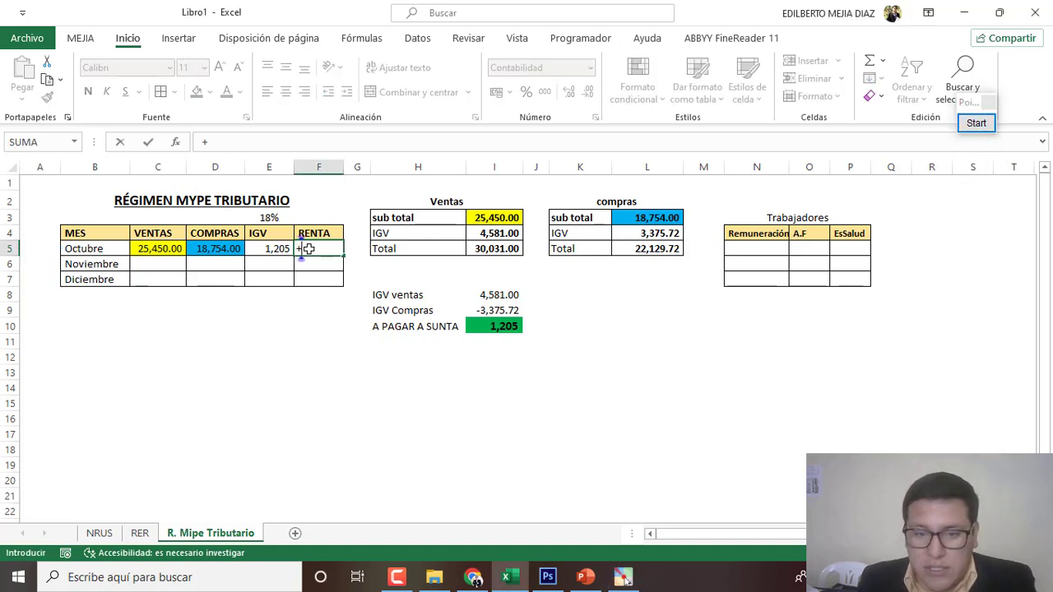
{"action": "left_click", "coordinate": [148, 249]}
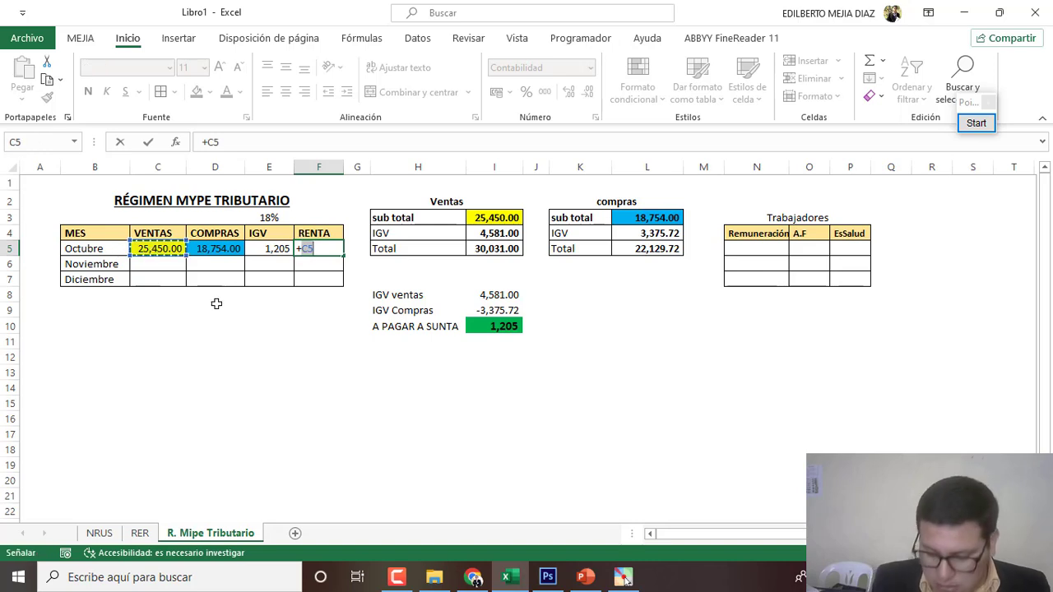
{"action": "type", "text": "*1%"}
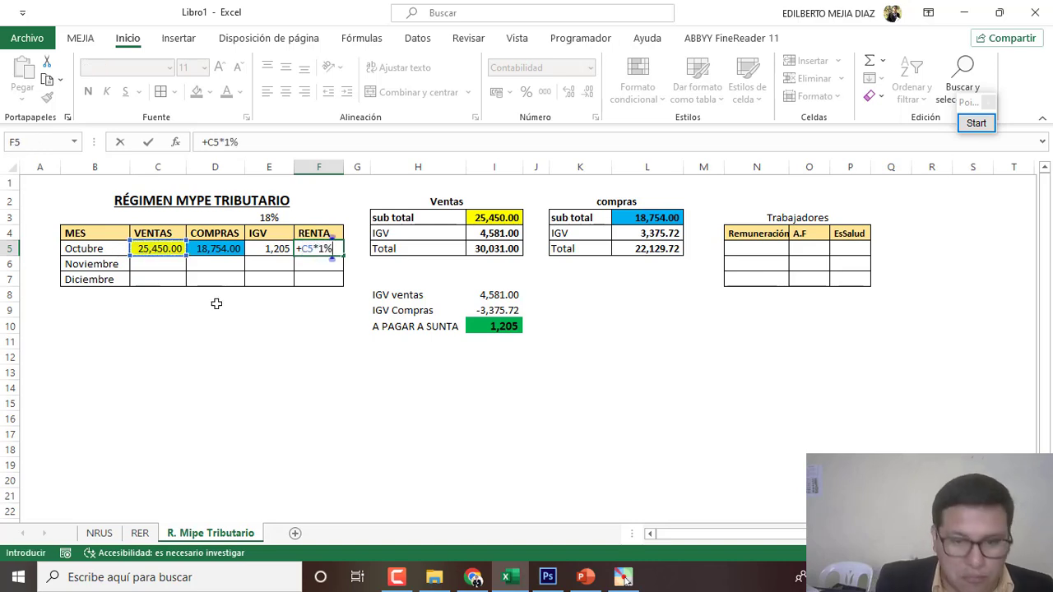
{"action": "key", "text": "Return"}
{"action": "left_click", "coordinate": [321, 251]}
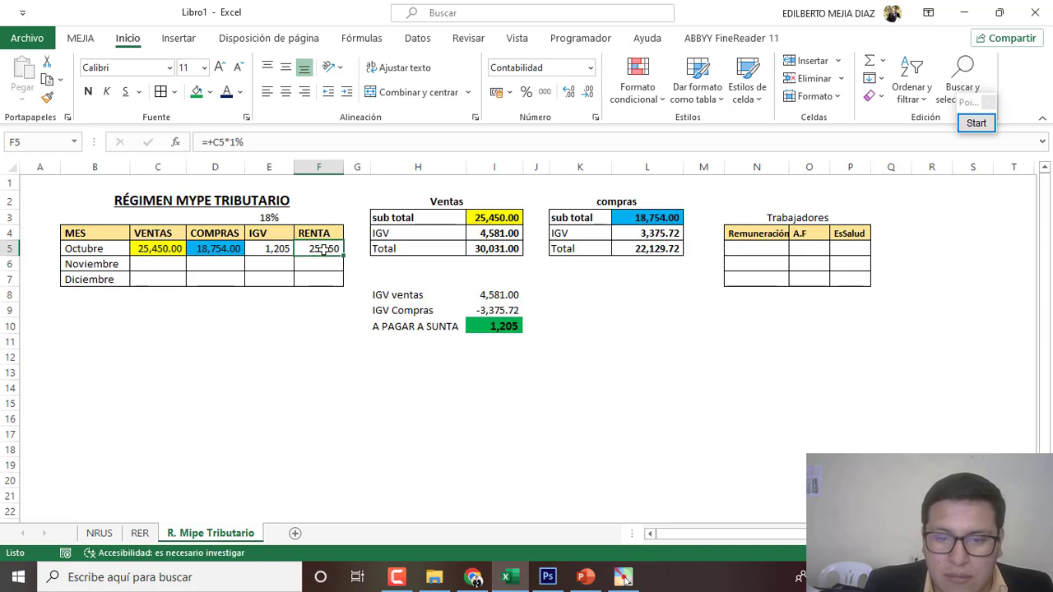
{"action": "left_click", "coordinate": [589, 92]}
{"action": "left_click", "coordinate": [589, 92]}
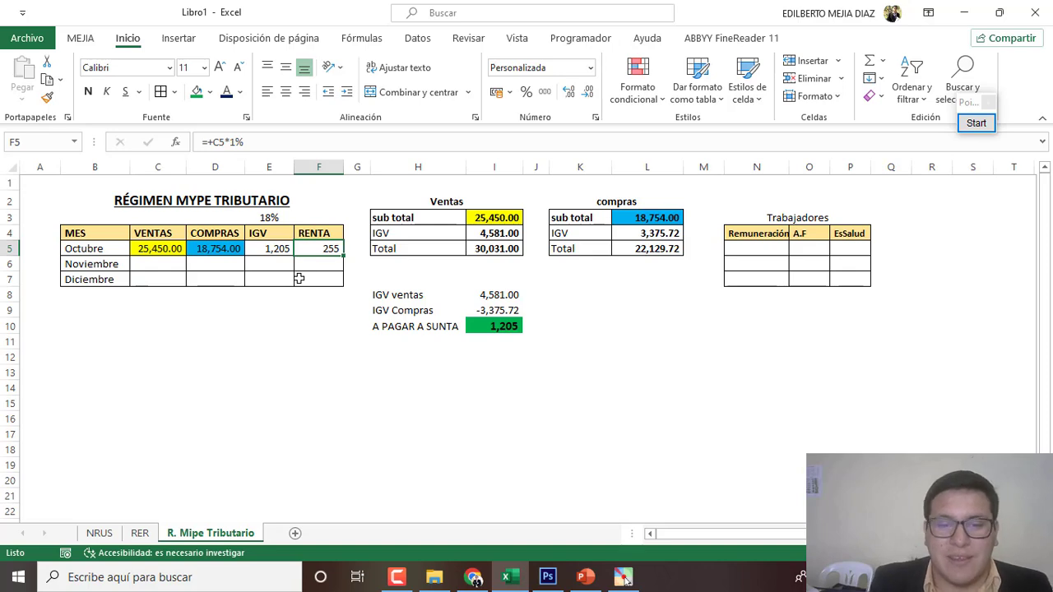
Step: Copy October's fills onto rows 6–7 and enter sales 45,250 and 18,850 in C6:C7
{"action": "left_click", "coordinate": [162, 263]}
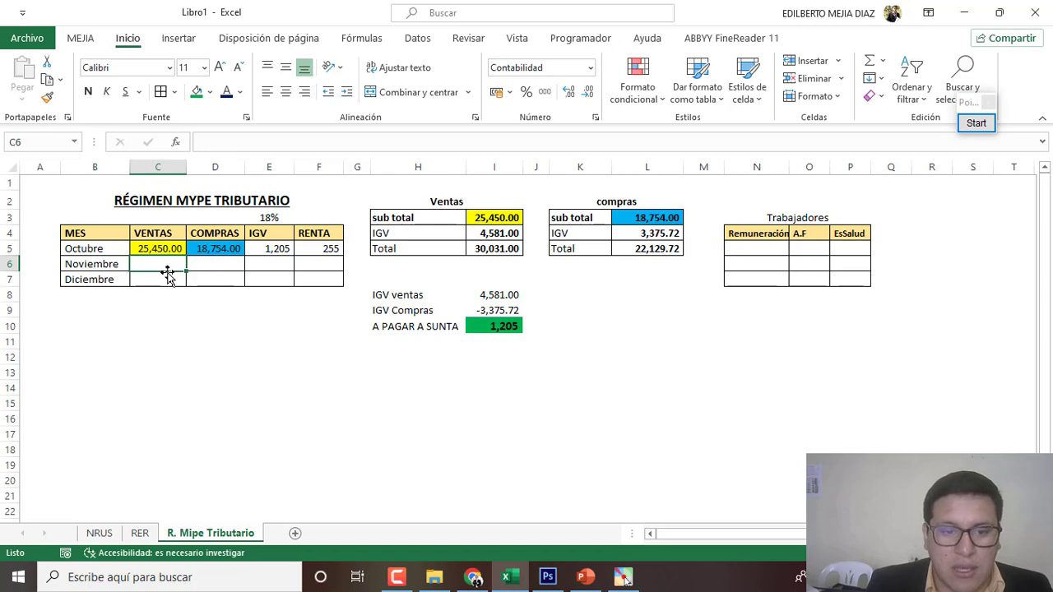
{"action": "left_click_drag", "start_coordinate": [160, 258], "coordinate": [169, 280]}
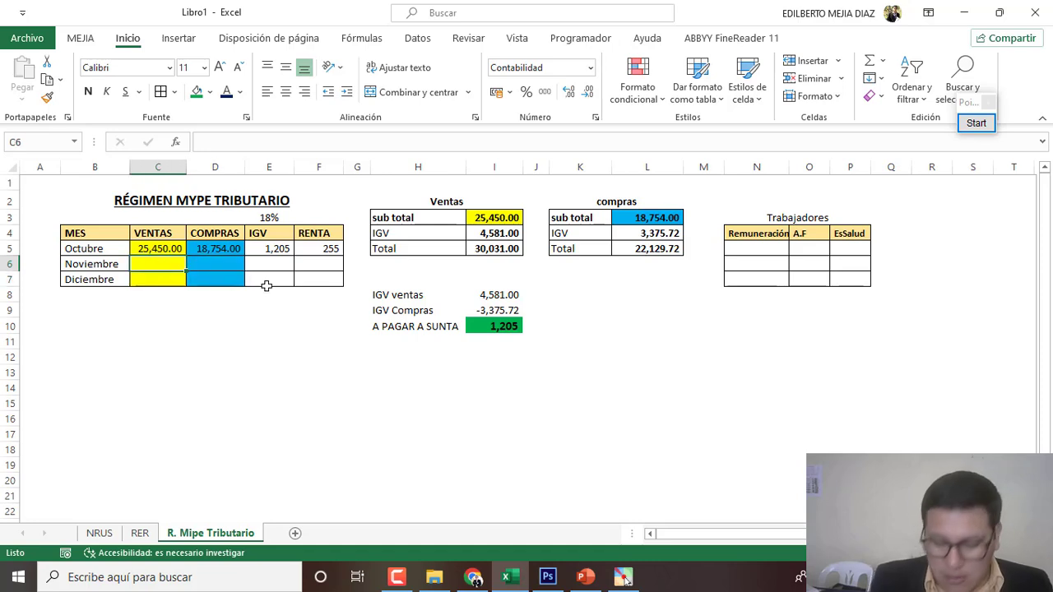
{"action": "type", "text": "45"}
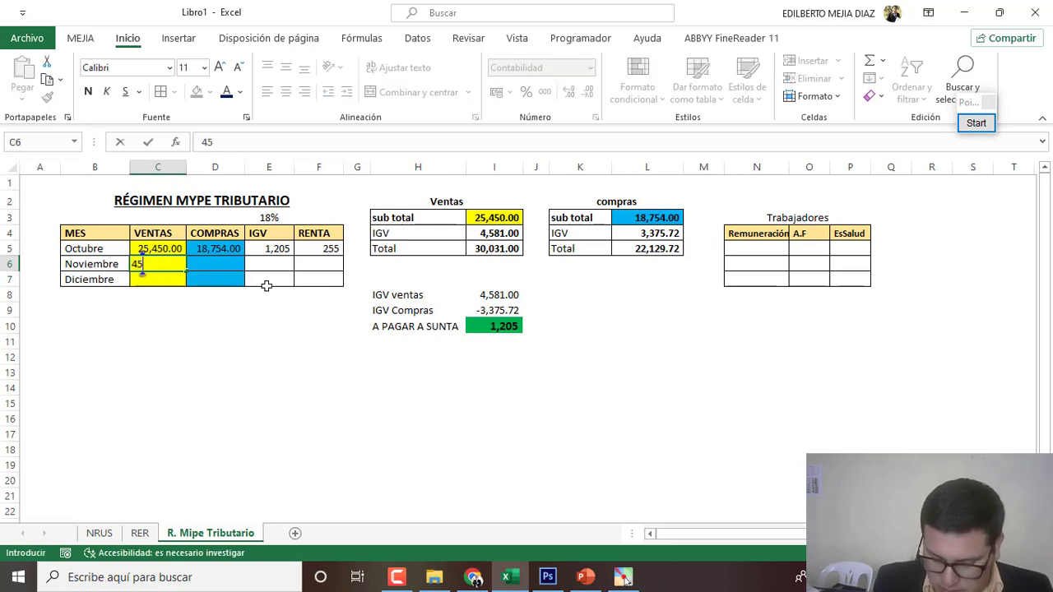
{"action": "type", "text": "250"}
{"action": "key", "text": "Return"}
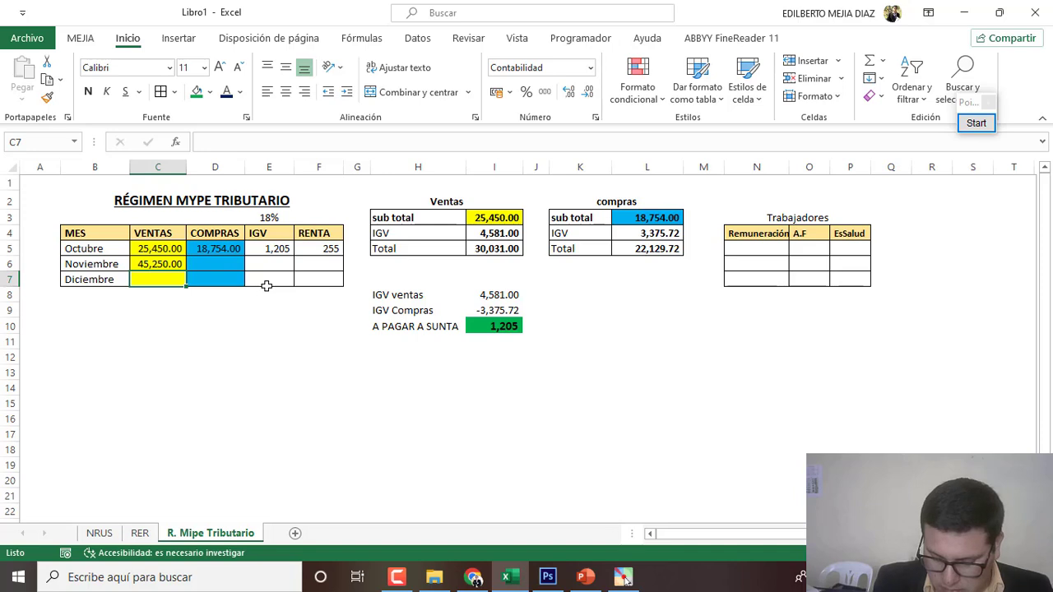
{"action": "type", "text": "1"}
{"action": "type", "text": "8,85"}
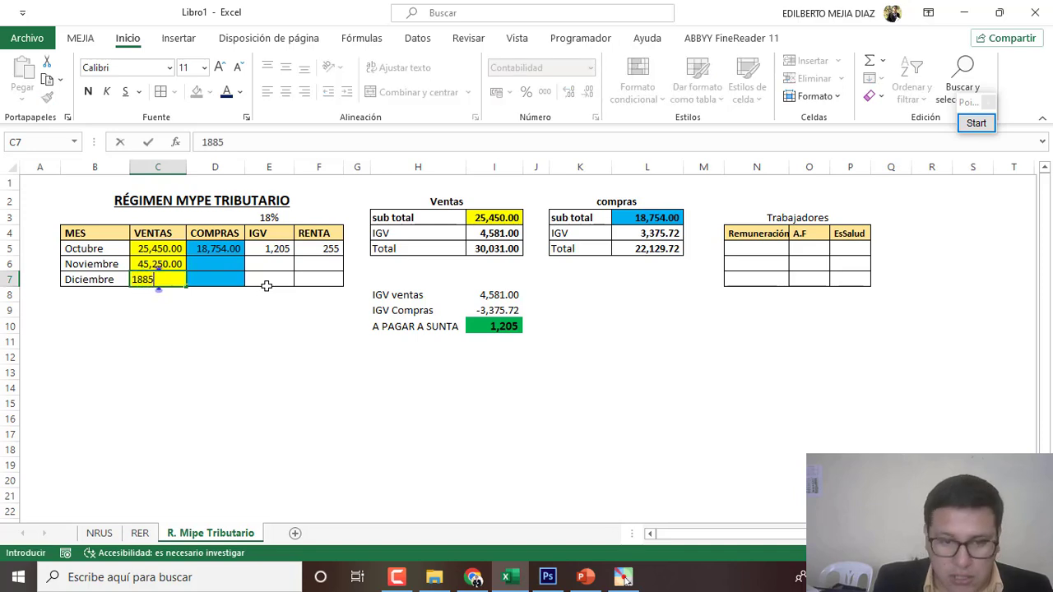
{"action": "type", "text": "0"}
{"action": "key", "text": "Return"}
Step: Enter November and December purchases 37,780 and 16,745 in D6:D7
{"action": "left_click", "coordinate": [233, 263]}
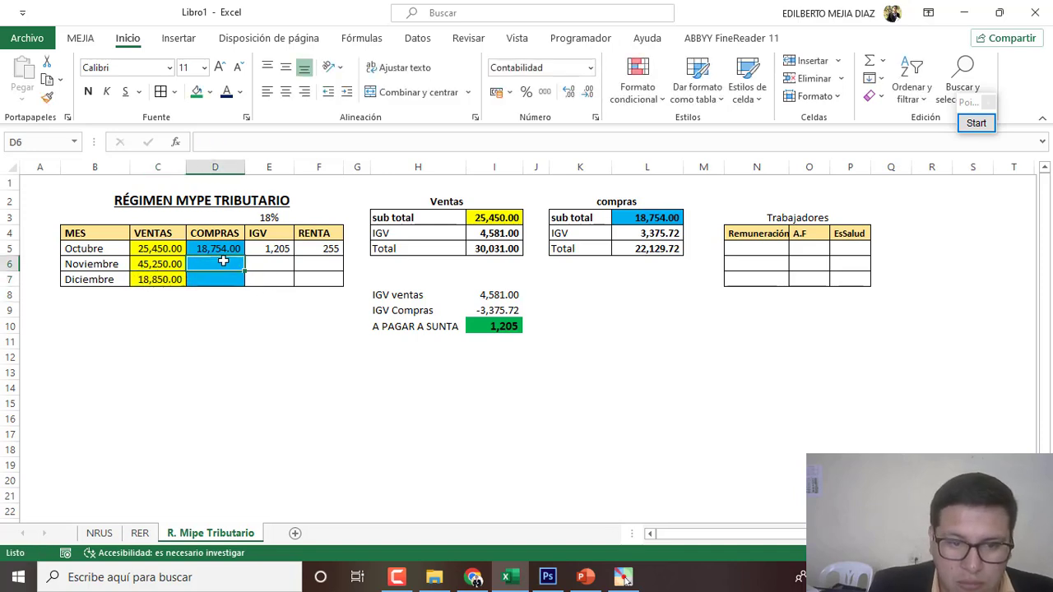
{"action": "type", "text": "37780"}
{"action": "key", "text": "Return"}
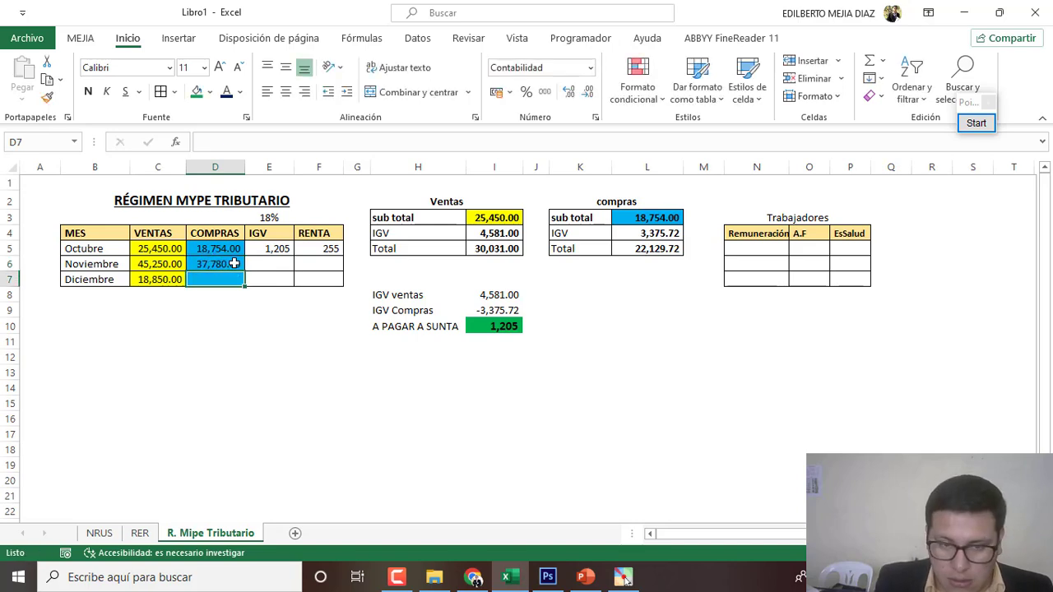
{"action": "type", "text": "16745"}
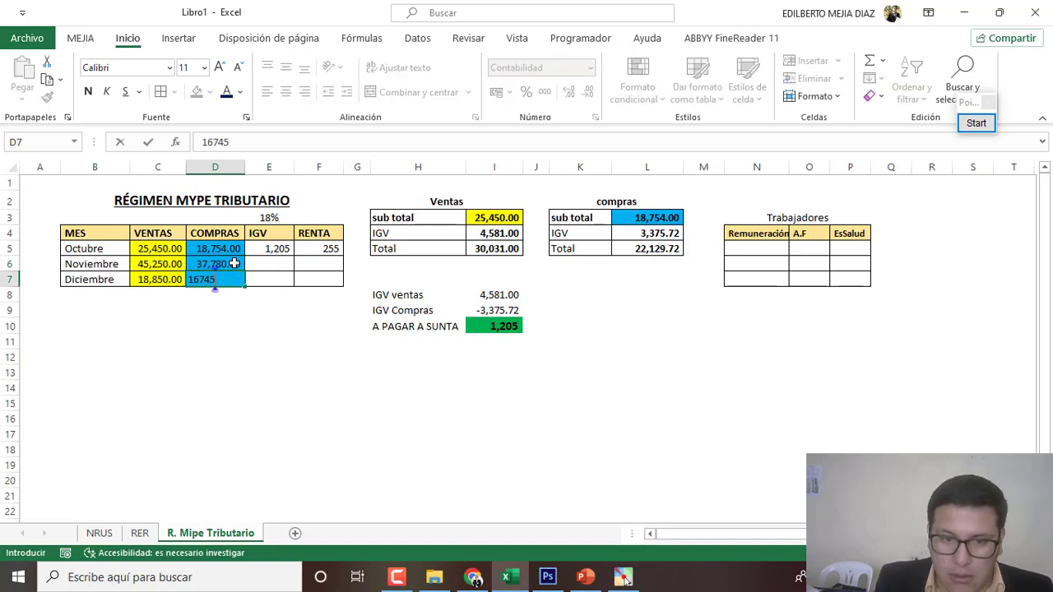
{"action": "key", "text": "Return"}
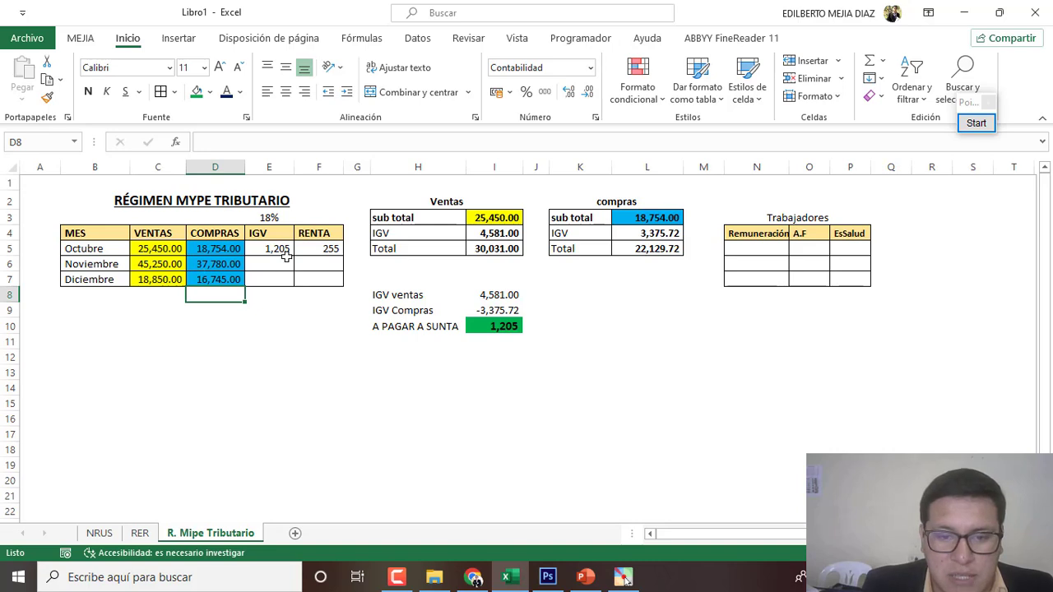
{"action": "left_click", "coordinate": [284, 253]}
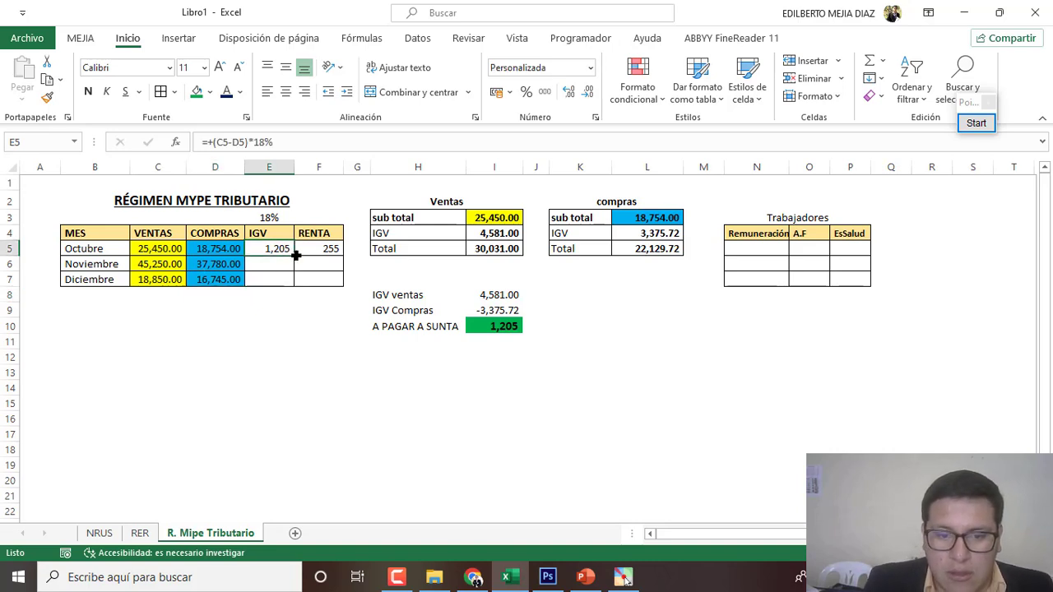
Step: Point the Ventas subtotal I3 to =+C6 and the compras subtotal L3 to =+D6
{"action": "left_click", "coordinate": [499, 218]}
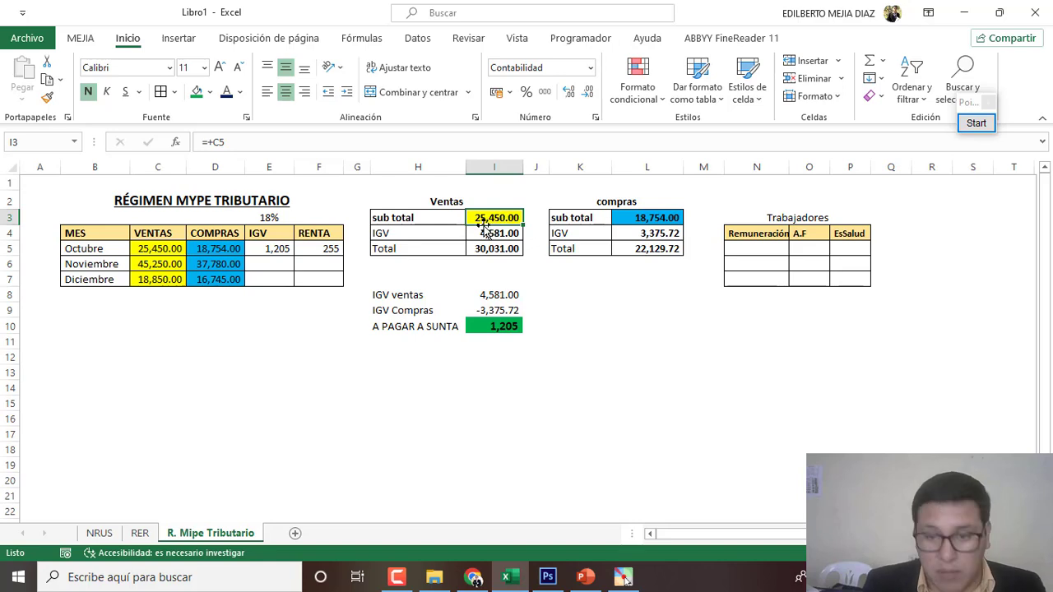
{"action": "type", "text": "+"}
{"action": "left_click", "coordinate": [132, 264]}
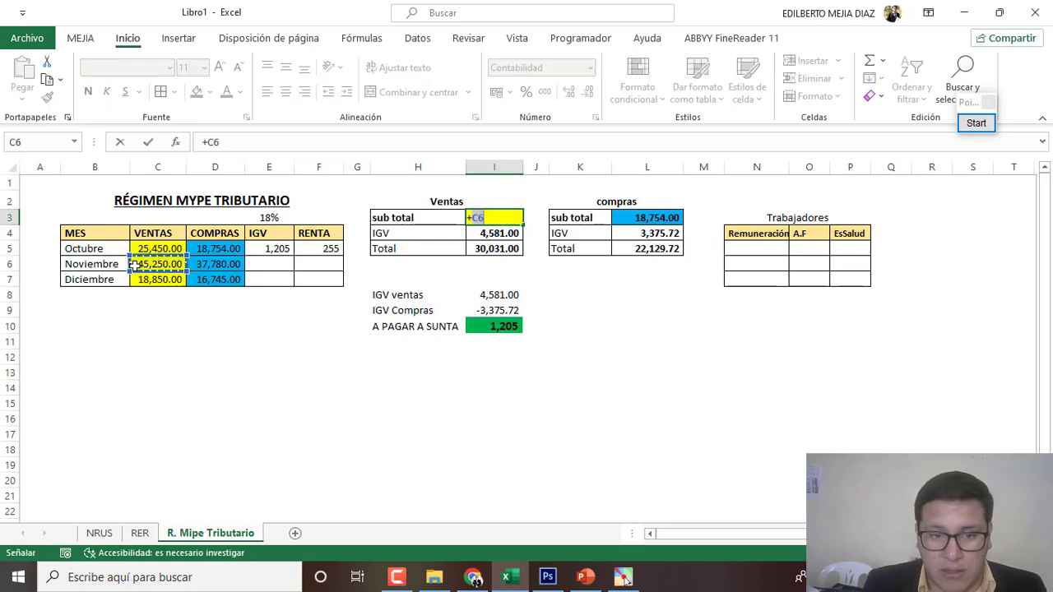
{"action": "key", "text": "Return"}
{"action": "left_click", "coordinate": [665, 217]}
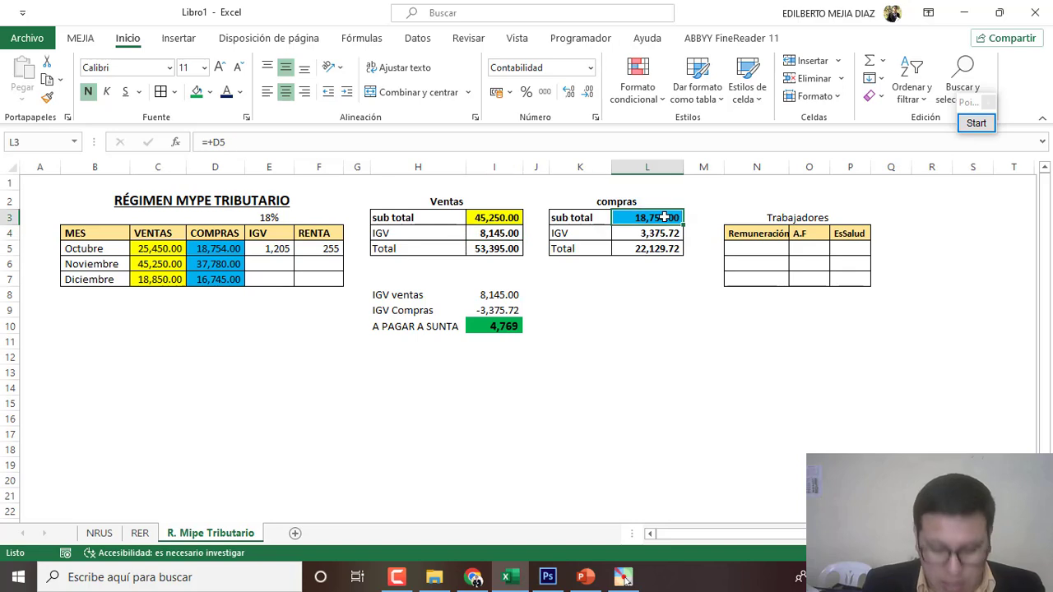
{"action": "type", "text": "+"}
{"action": "left_click", "coordinate": [215, 264]}
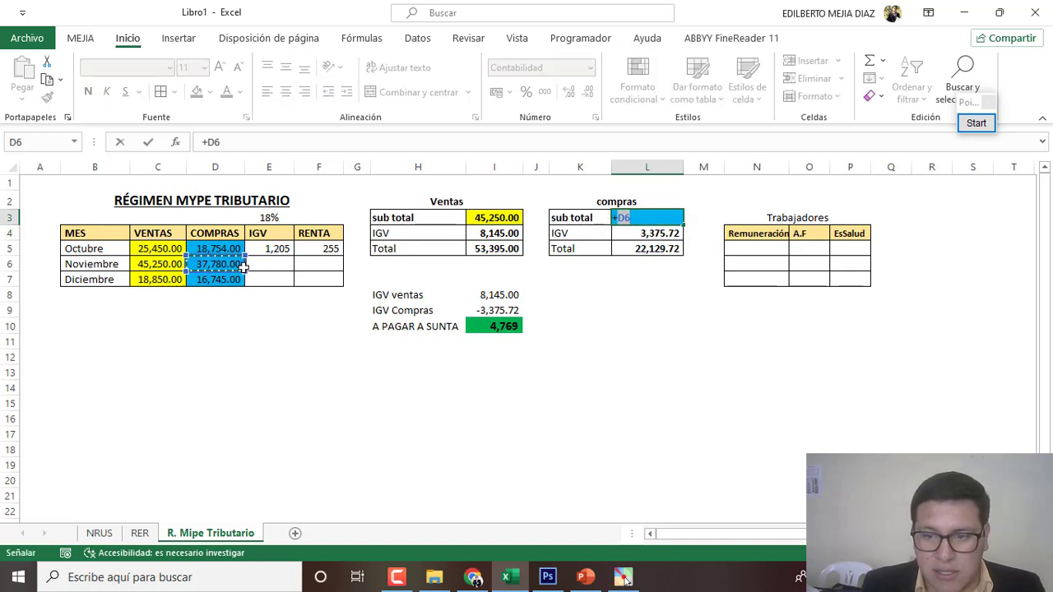
{"action": "key", "text": "Return"}
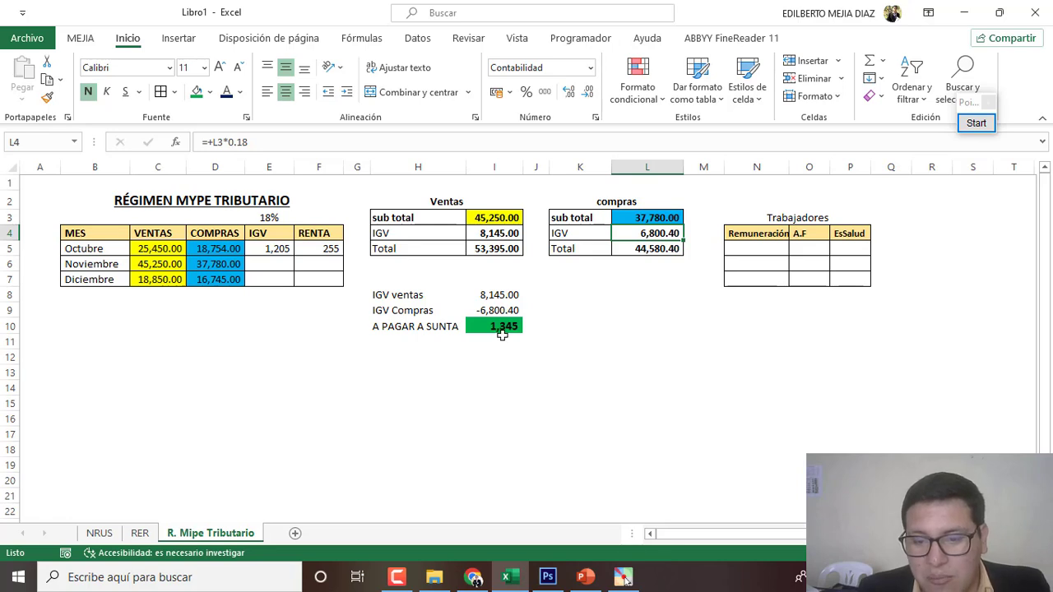
Step: Enter =(C6-D6)*18% in E6, correcting a mistyped rate, to get 1,344.60
{"action": "left_click", "coordinate": [281, 265]}
{"action": "type", "text": "+"}
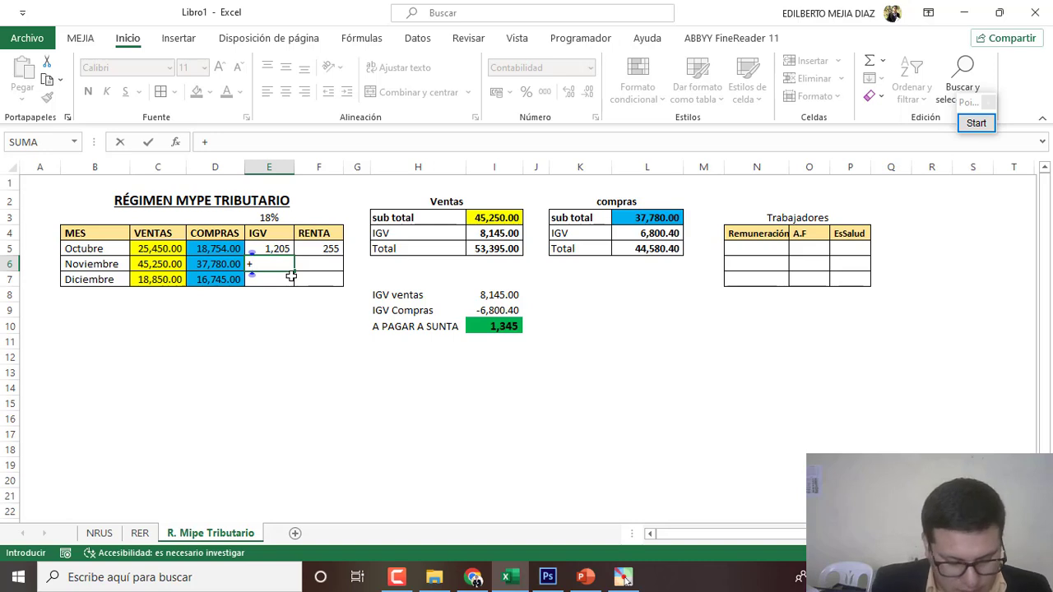
{"action": "type", "text": "("}
{"action": "left_click", "coordinate": [147, 262]}
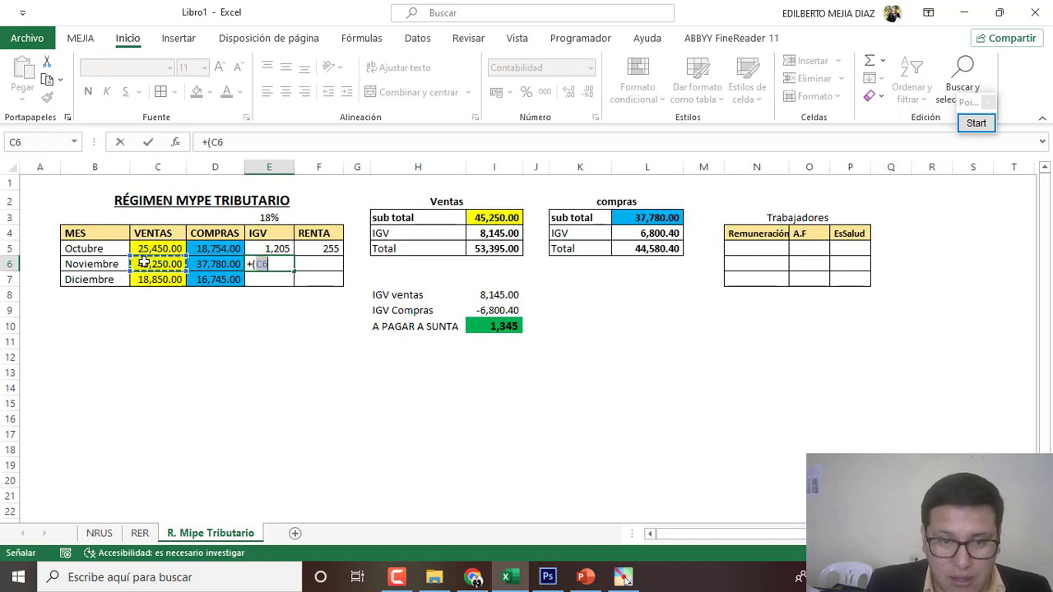
{"action": "type", "text": "-"}
{"action": "left_click", "coordinate": [203, 262]}
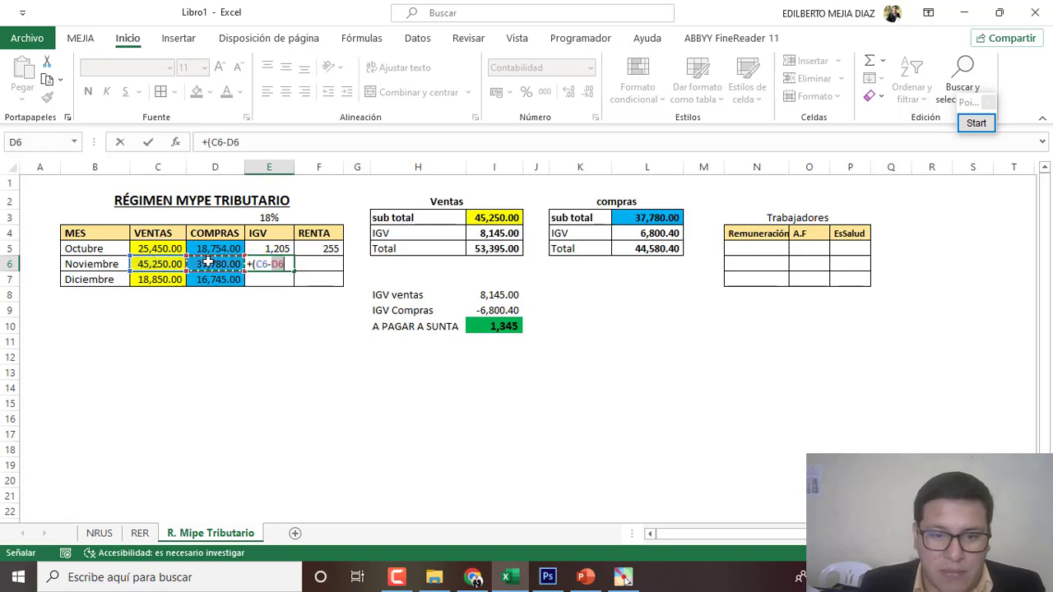
{"action": "type", "text": ")"}
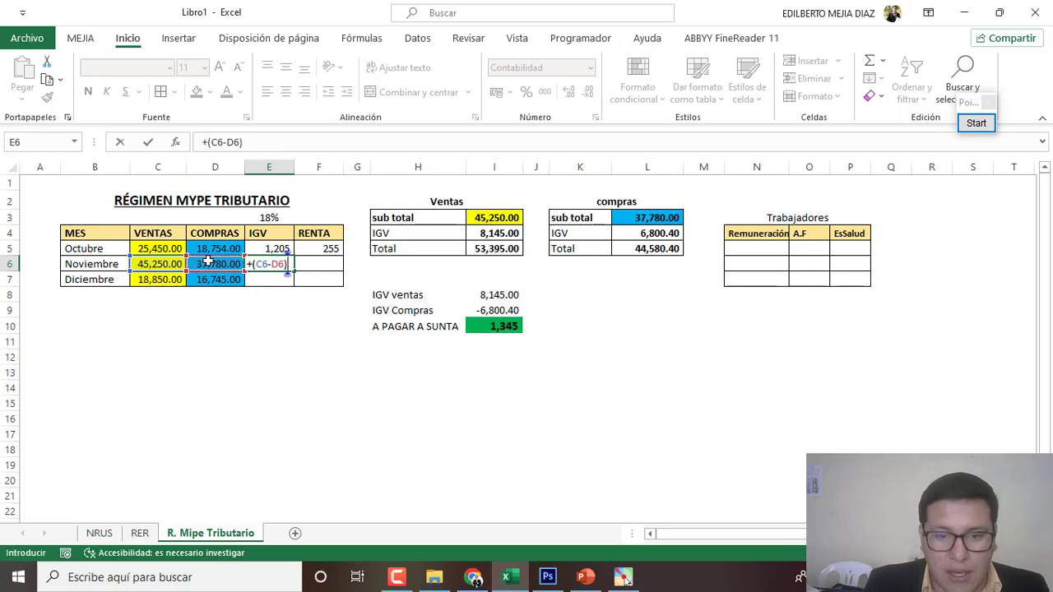
{"action": "type", "text": "*1/8"}
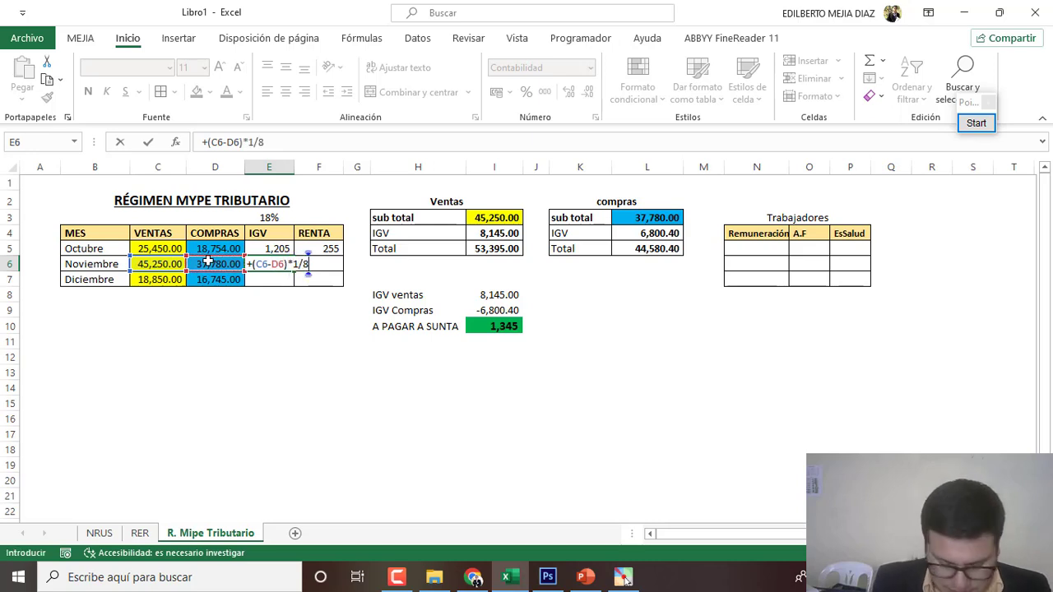
{"action": "key", "text": "BackSpace"}
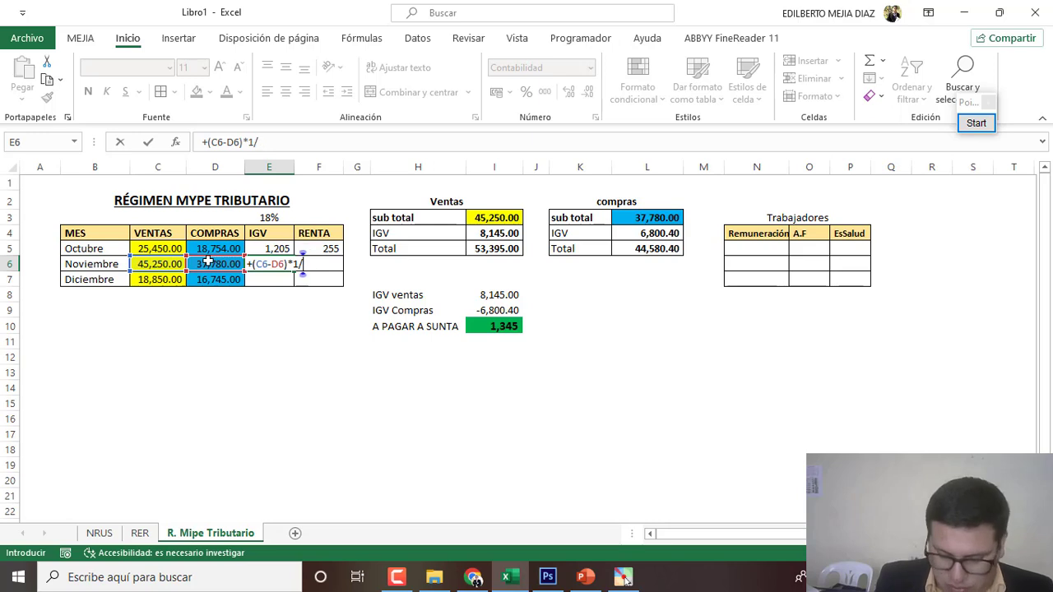
{"action": "key", "text": "BackSpace"}
{"action": "type", "text": "8%"}
{"action": "key", "text": "Return"}
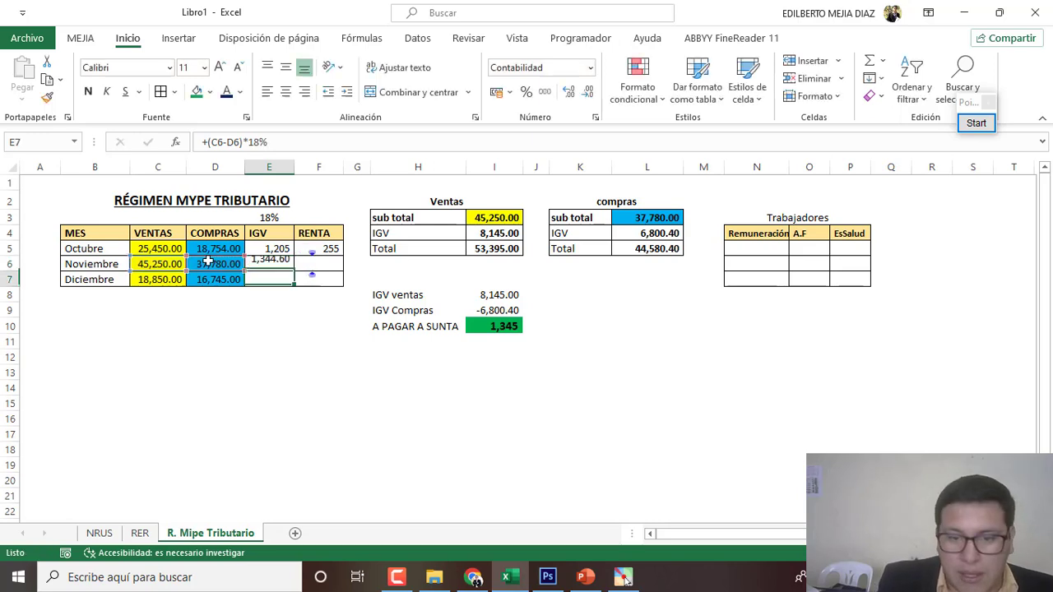
{"action": "left_click", "coordinate": [977, 123]}
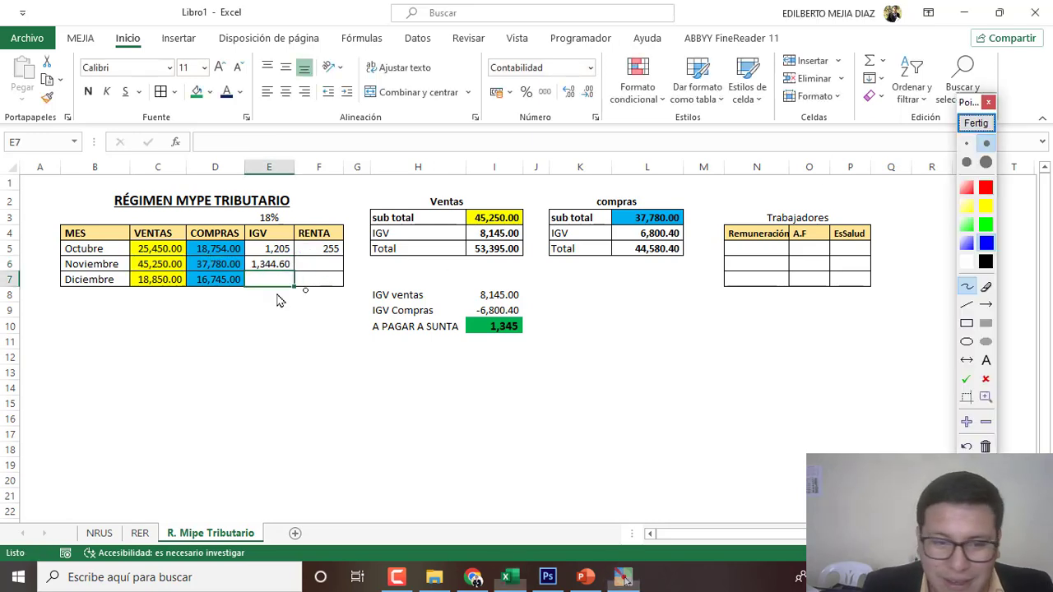
{"action": "left_click_drag", "start_coordinate": [154, 221], "coordinate": [168, 220]}
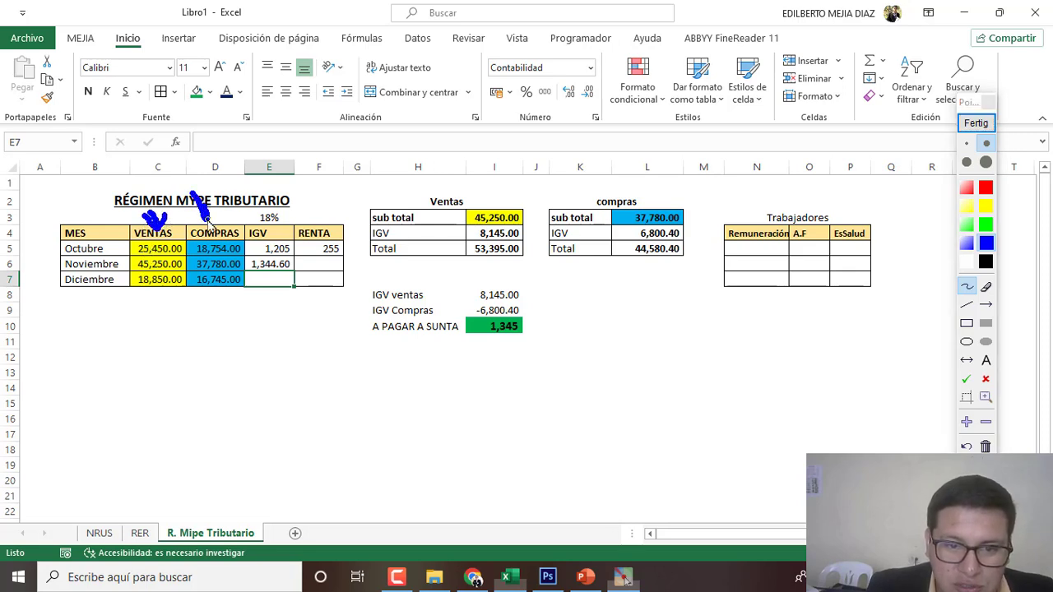
{"action": "left_click_drag", "start_coordinate": [142, 198], "coordinate": [153, 221]}
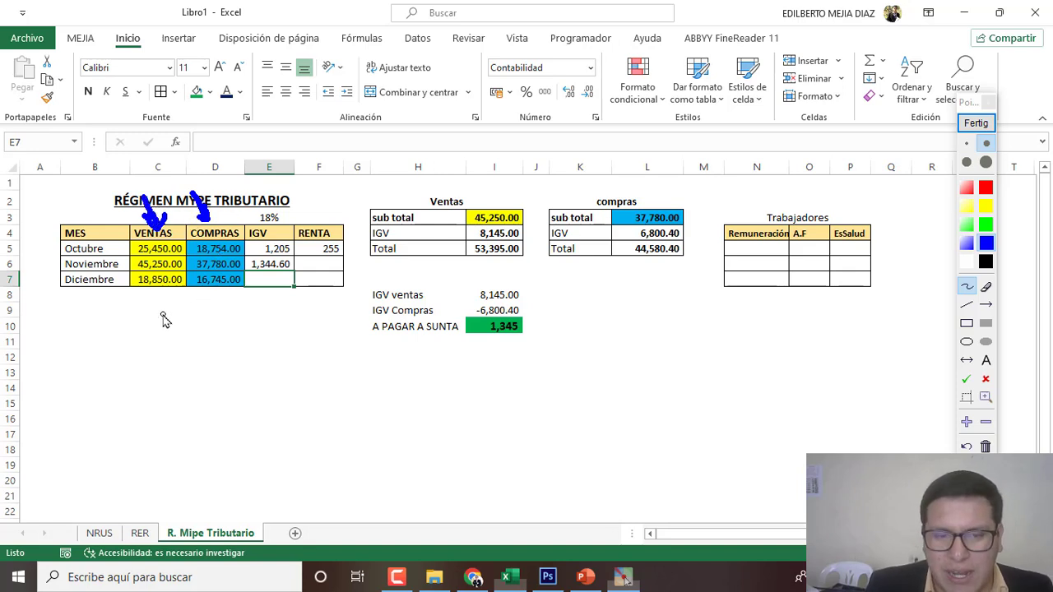
{"action": "mouse_move", "coordinate": [121, 314]}
{"action": "left_mouse_down"}
{"action": "mouse_move", "coordinate": [175, 342]}
{"action": "mouse_move", "coordinate": [225, 339]}
{"action": "mouse_move", "coordinate": [212, 350]}
{"action": "mouse_move", "coordinate": [248, 353]}
{"action": "mouse_move", "coordinate": [263, 320]}
{"action": "left_mouse_up"}
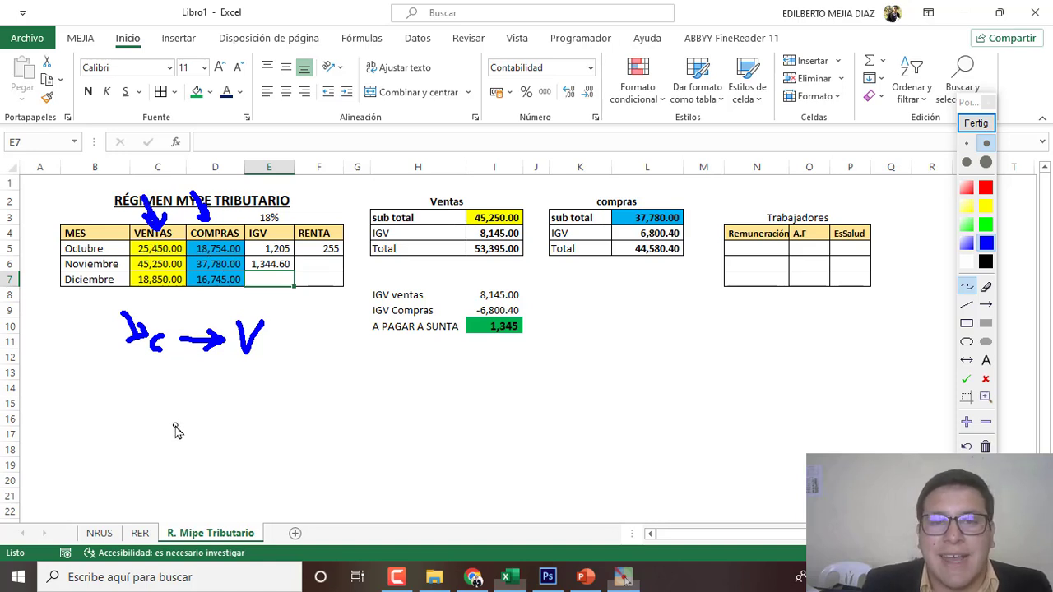
{"action": "left_click", "coordinate": [977, 124]}
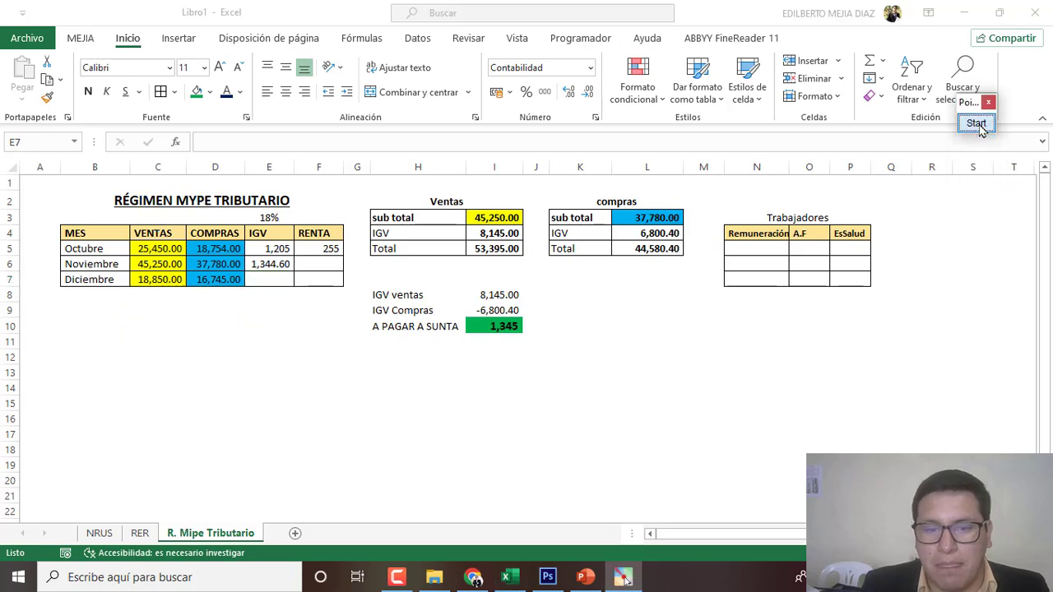
Step: Fill E6's IGV formula down to E7 and round E6:E7 to whole numbers, 1,345 and 379
{"action": "left_click", "coordinate": [278, 264]}
{"action": "left_click_drag", "start_coordinate": [294, 273], "coordinate": [295, 286]}
{"action": "left_click", "coordinate": [588, 92]}
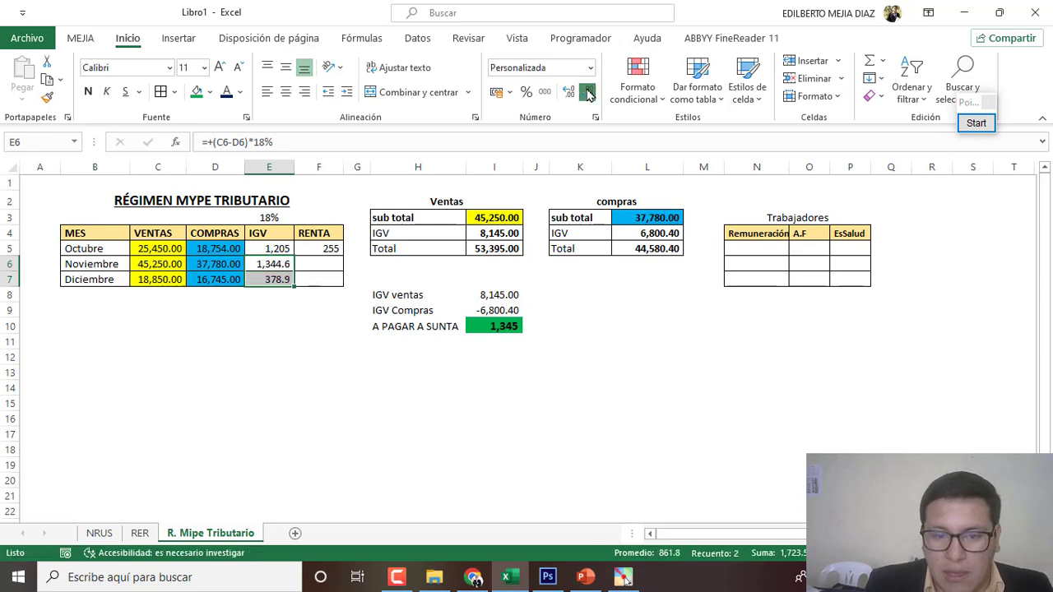
{"action": "left_click", "coordinate": [588, 92]}
{"action": "left_click", "coordinate": [310, 388]}
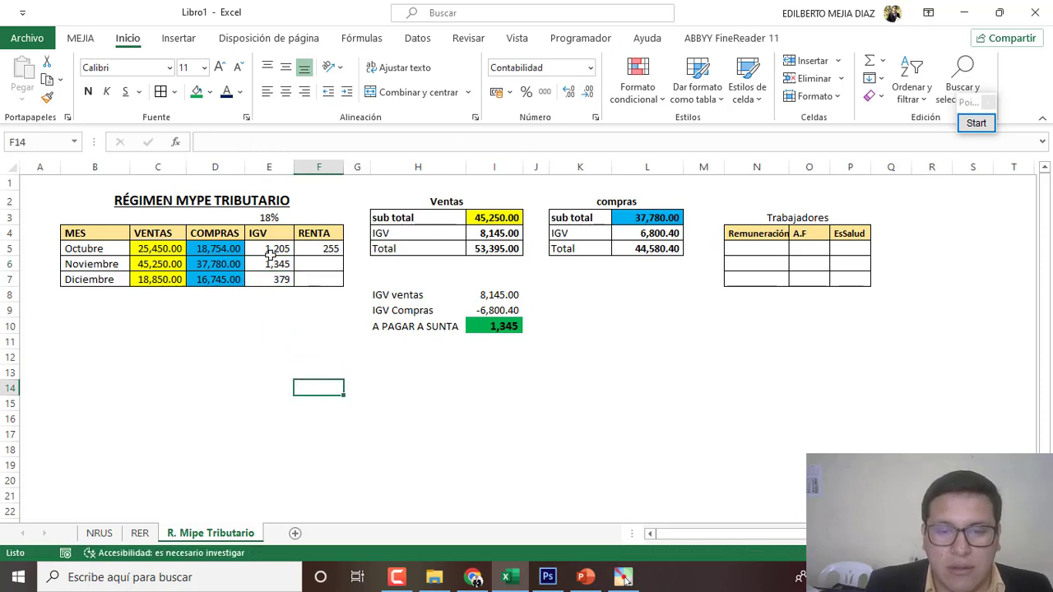
{"action": "left_click", "coordinate": [977, 123]}
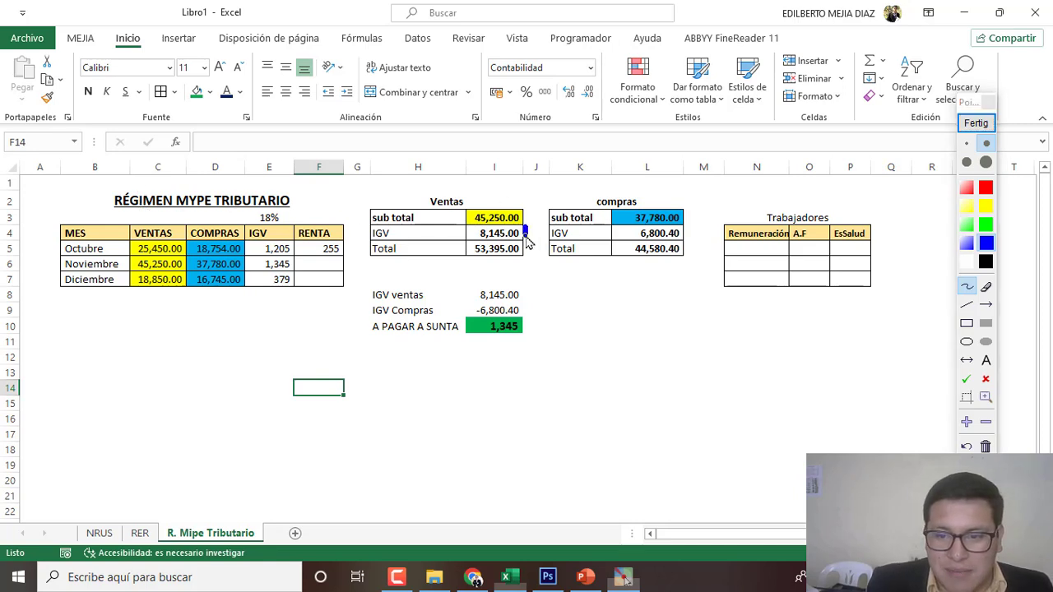
{"action": "left_click_drag", "start_coordinate": [524, 230], "coordinate": [550, 212]}
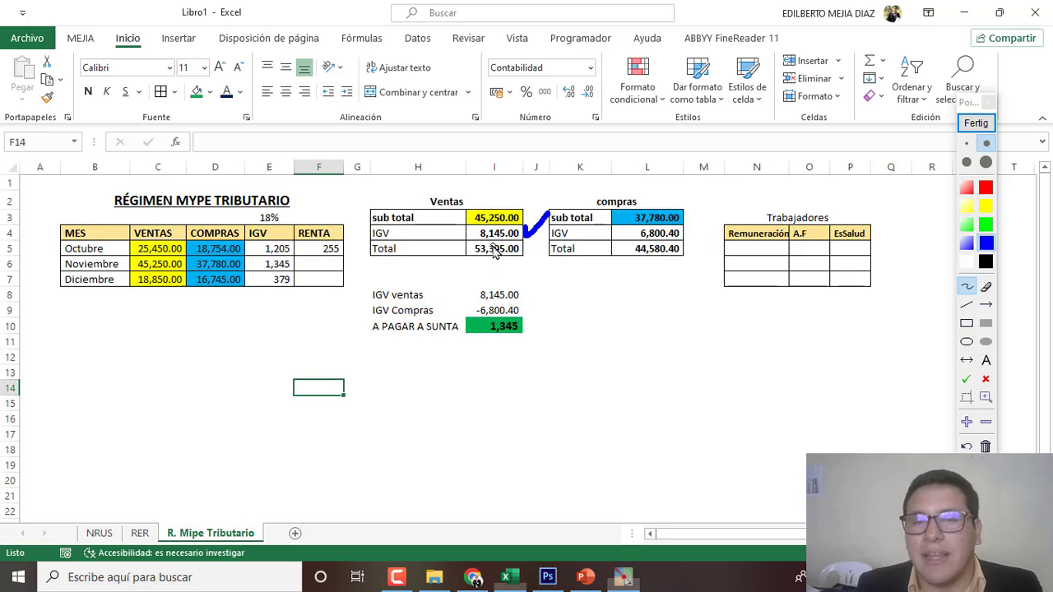
{"action": "left_click_drag", "start_coordinate": [476, 238], "coordinate": [520, 238]}
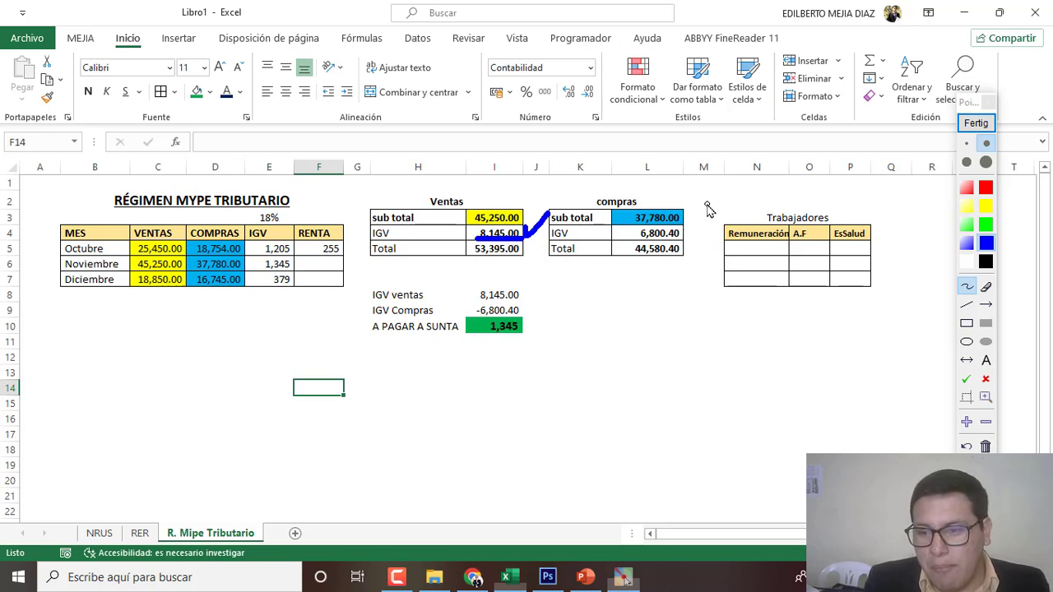
{"action": "mouse_move", "coordinate": [709, 203]}
{"action": "left_mouse_down"}
{"action": "mouse_move", "coordinate": [688, 234]}
{"action": "mouse_move", "coordinate": [706, 230]}
{"action": "left_mouse_up"}
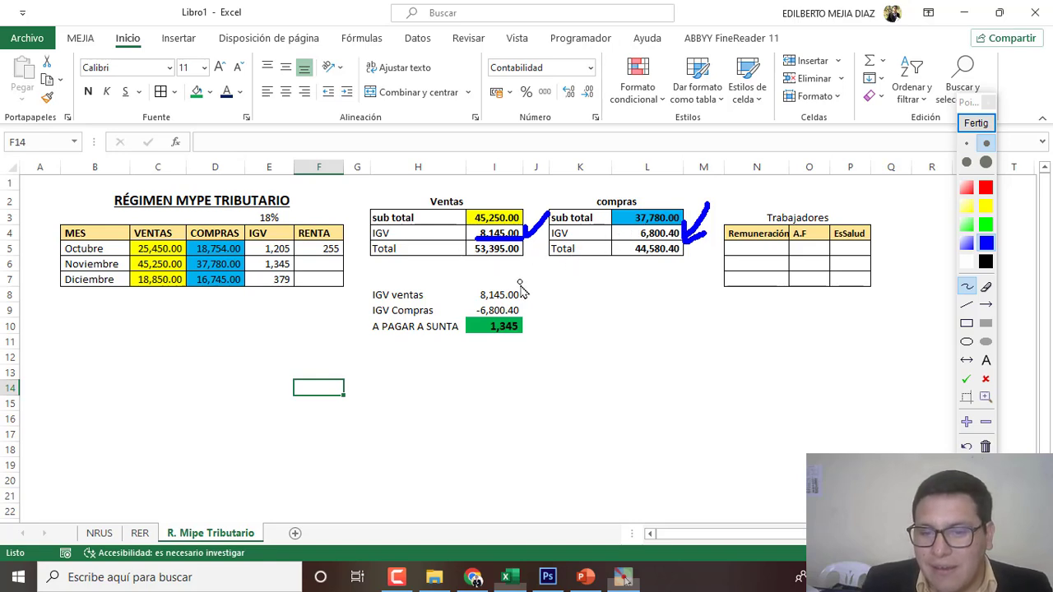
{"action": "mouse_move", "coordinate": [523, 286]}
{"action": "left_mouse_down"}
{"action": "mouse_move", "coordinate": [542, 277]}
{"action": "mouse_move", "coordinate": [536, 311]}
{"action": "mouse_move", "coordinate": [549, 296]}
{"action": "left_mouse_up"}
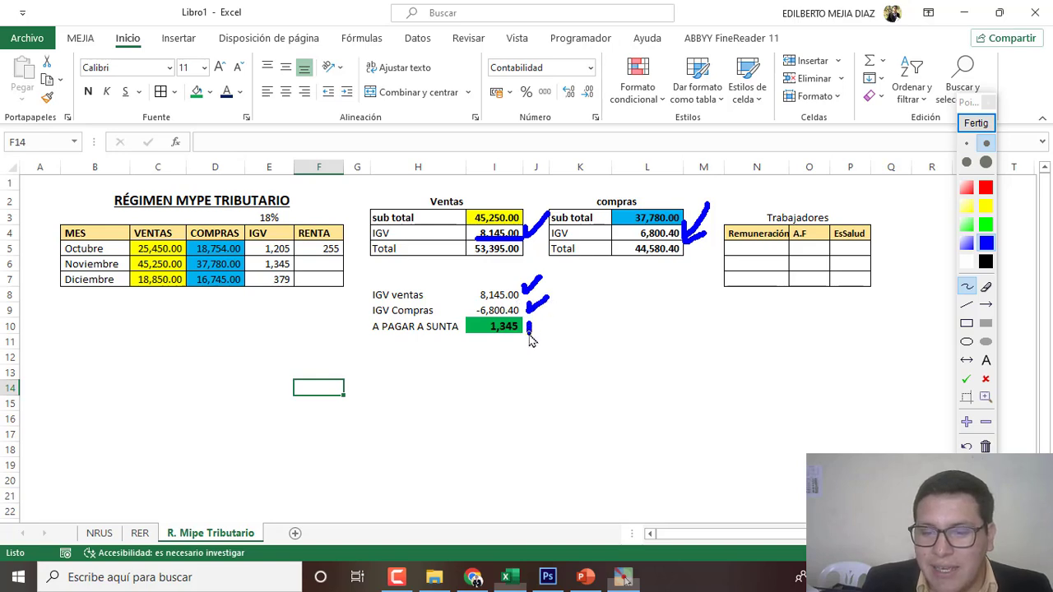
{"action": "left_click_drag", "start_coordinate": [529, 335], "coordinate": [566, 325]}
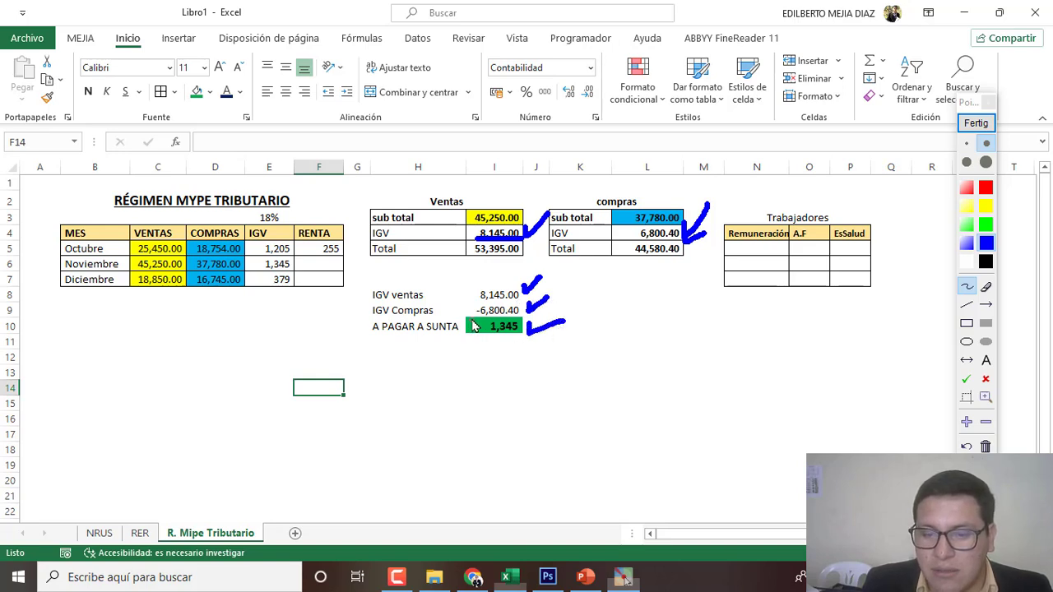
{"action": "mouse_move", "coordinate": [474, 326]}
{"action": "left_mouse_down"}
{"action": "mouse_move", "coordinate": [571, 323]}
{"action": "mouse_move", "coordinate": [474, 339]}
{"action": "left_mouse_up"}
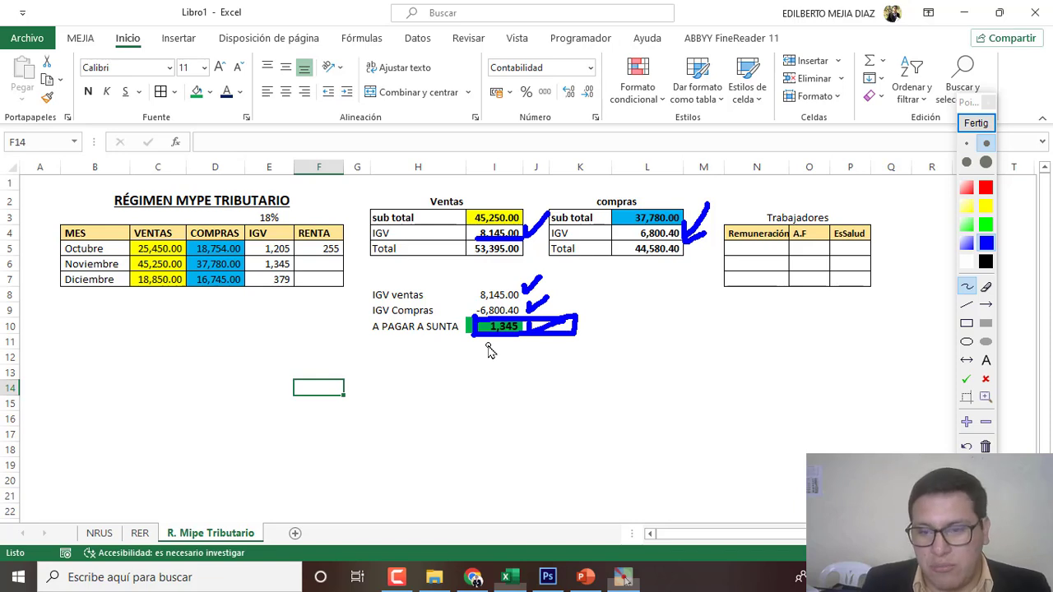
{"action": "left_click", "coordinate": [976, 122]}
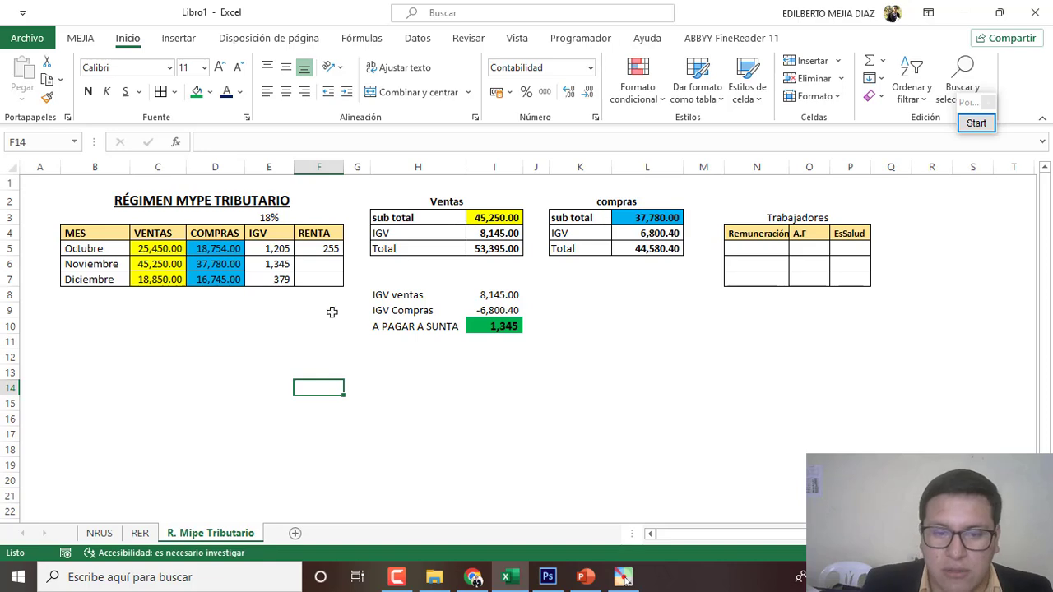
Step: Fill the RENTA formula from F5 down to F7, giving 453 and 189, and verify F7's formula
{"action": "left_click", "coordinate": [327, 248]}
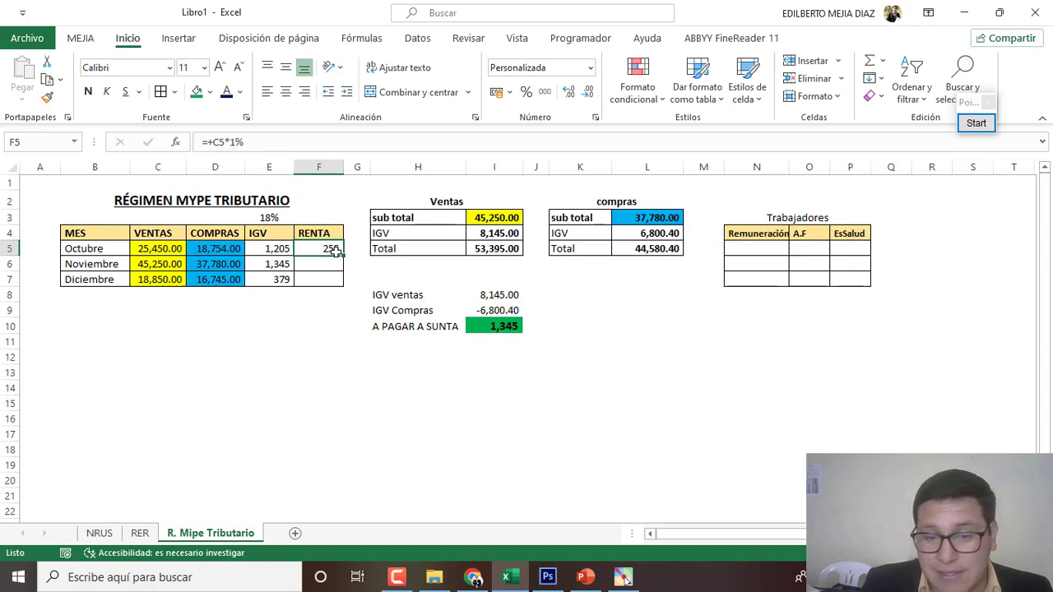
{"action": "left_click_drag", "start_coordinate": [343, 257], "coordinate": [344, 284]}
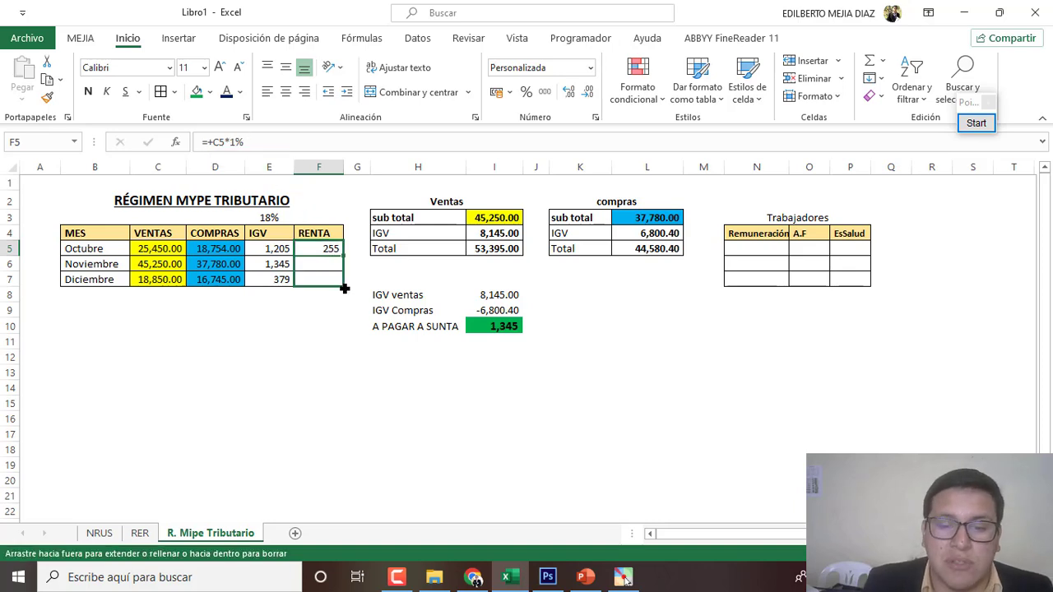
{"action": "left_click", "coordinate": [333, 278]}
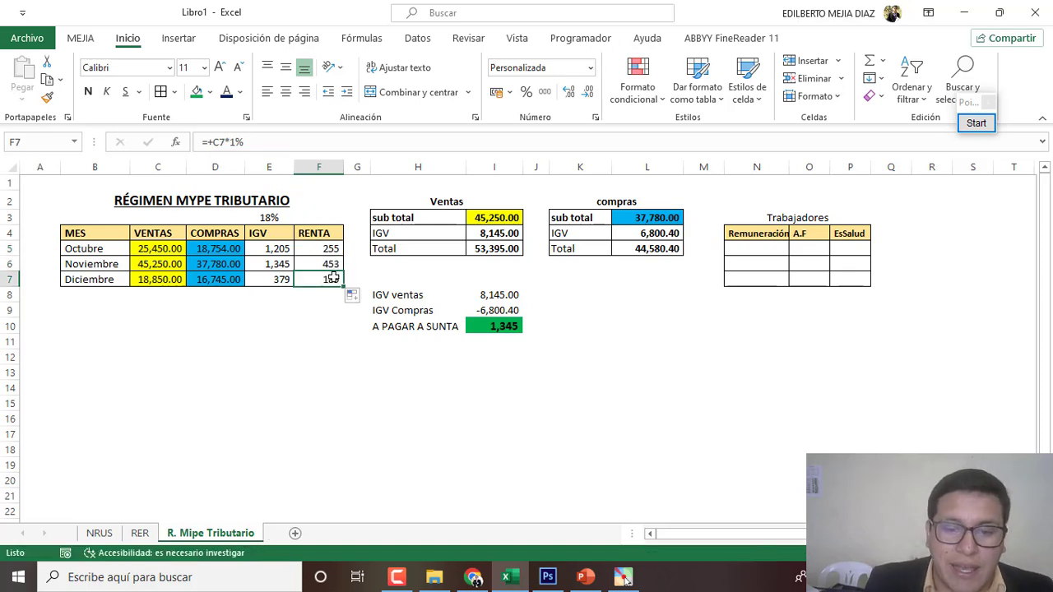
{"action": "left_click", "coordinate": [280, 142]}
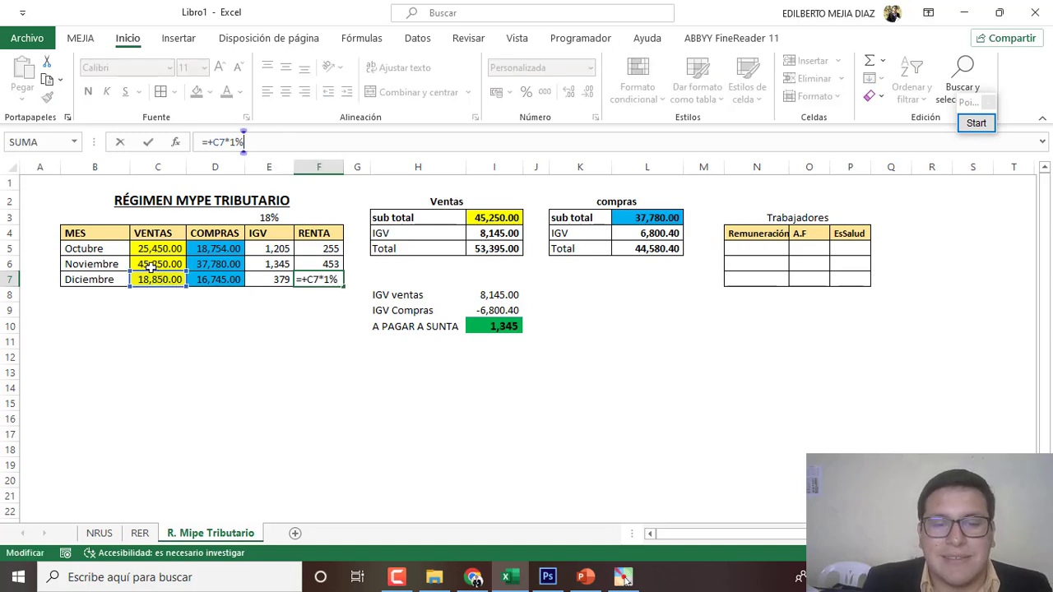
{"action": "left_click", "coordinate": [275, 327]}
{"action": "left_click", "coordinate": [327, 279]}
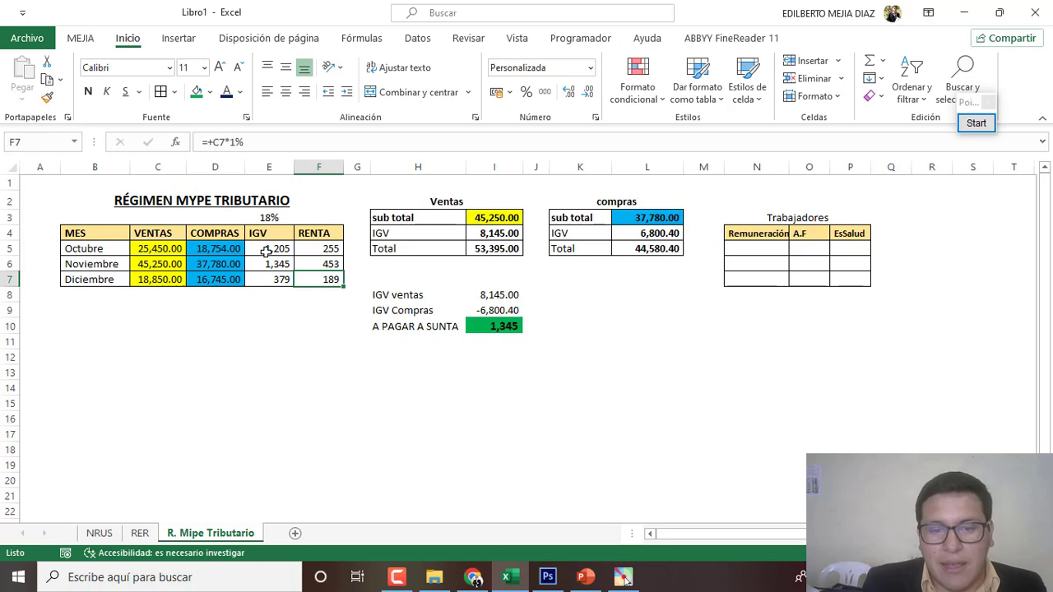
{"action": "left_click_drag", "start_coordinate": [272, 248], "coordinate": [268, 278]}
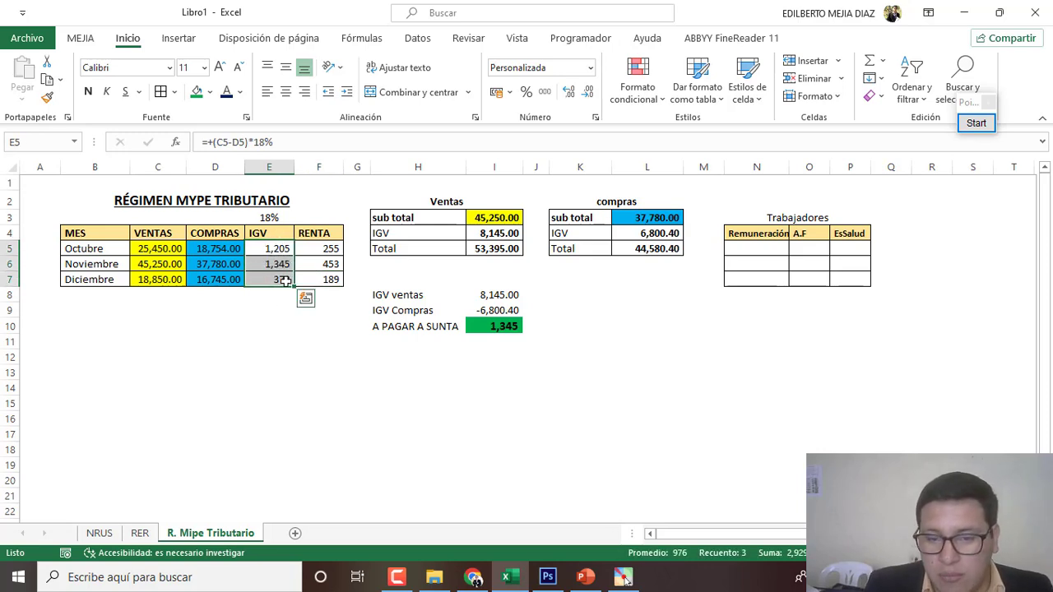
{"action": "left_click", "coordinate": [330, 297]}
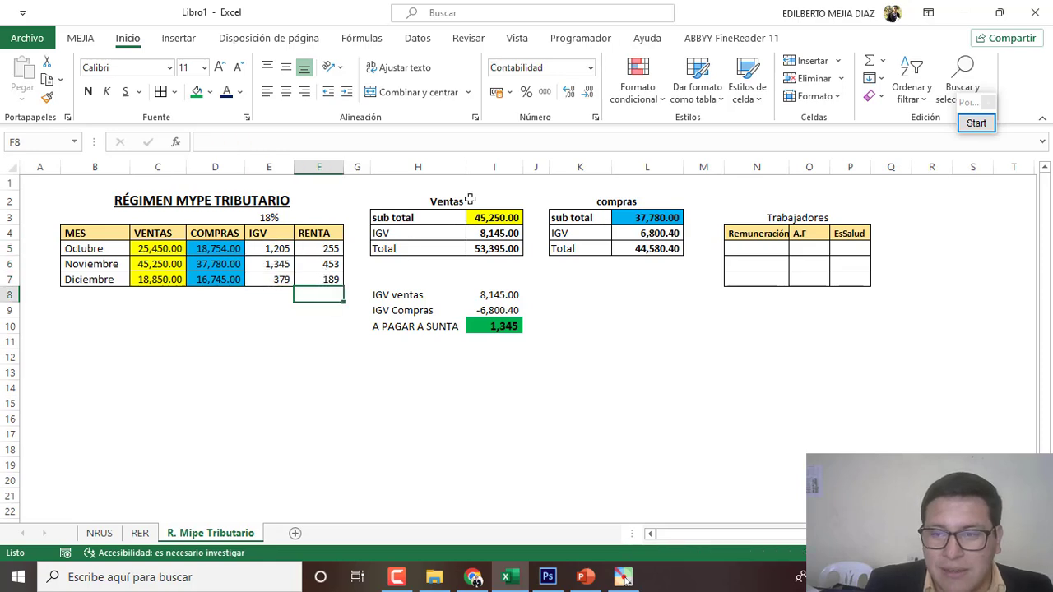
Step: AutoSum F5:F7 into F8, then make it bold, no decimals (896), with yellow fill
{"action": "left_click", "coordinate": [870, 62]}
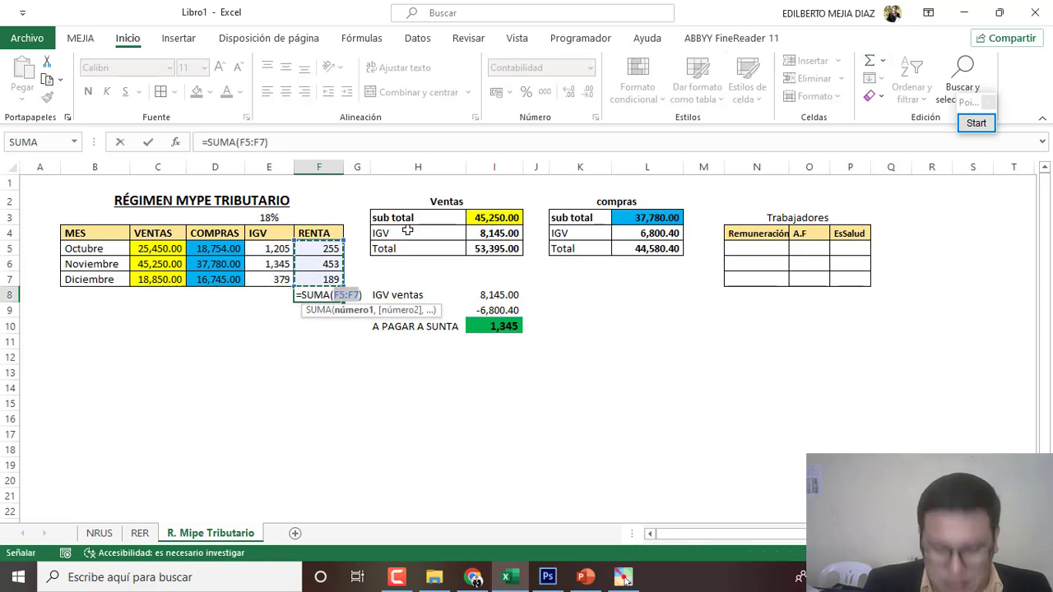
{"action": "key", "text": "Return"}
{"action": "left_click", "coordinate": [324, 295]}
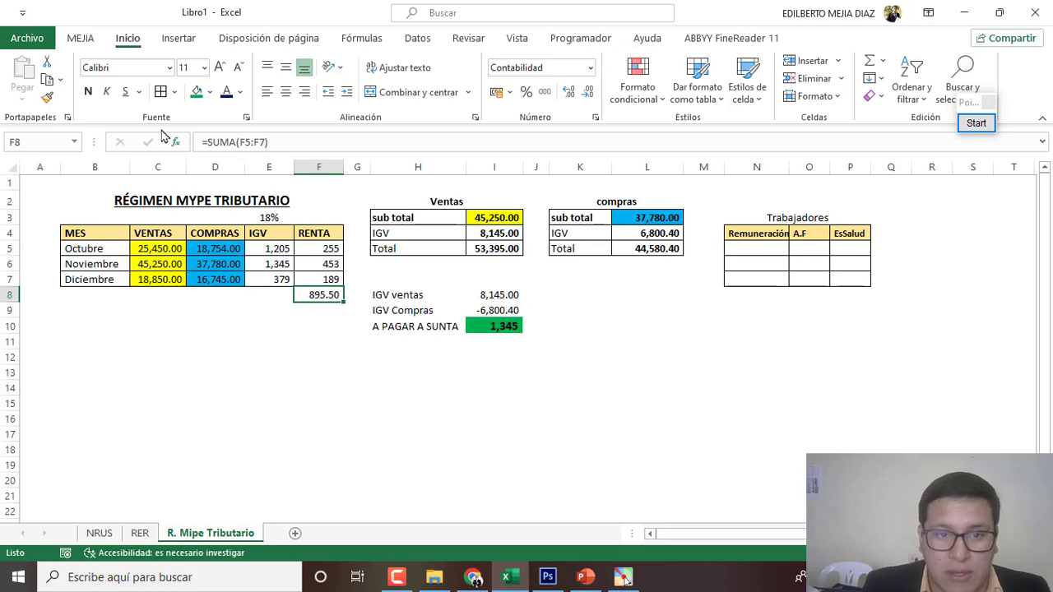
{"action": "left_click", "coordinate": [88, 92]}
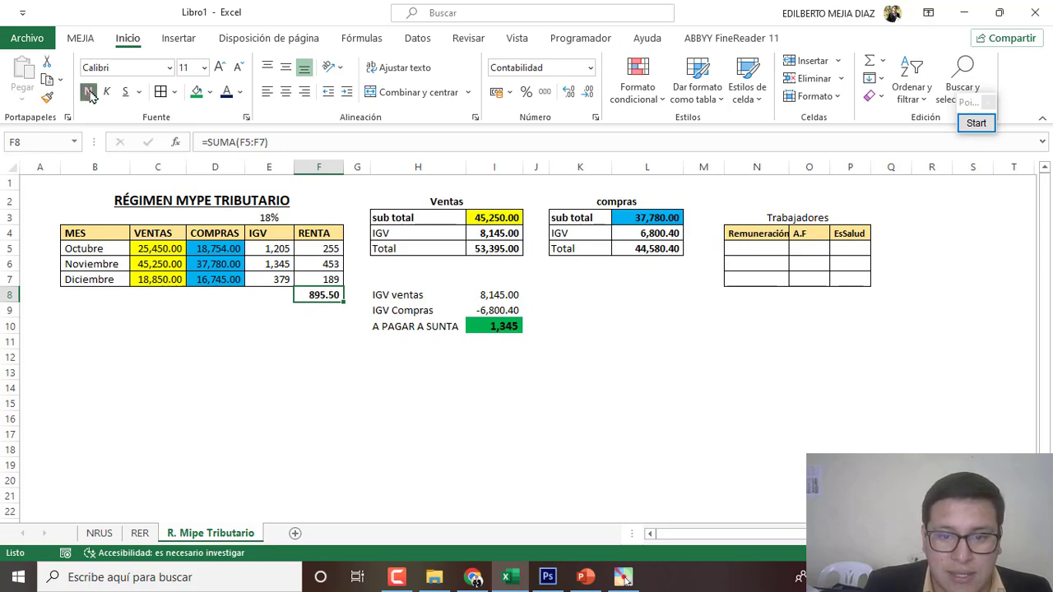
{"action": "left_click", "coordinate": [589, 95]}
{"action": "left_click", "coordinate": [589, 95]}
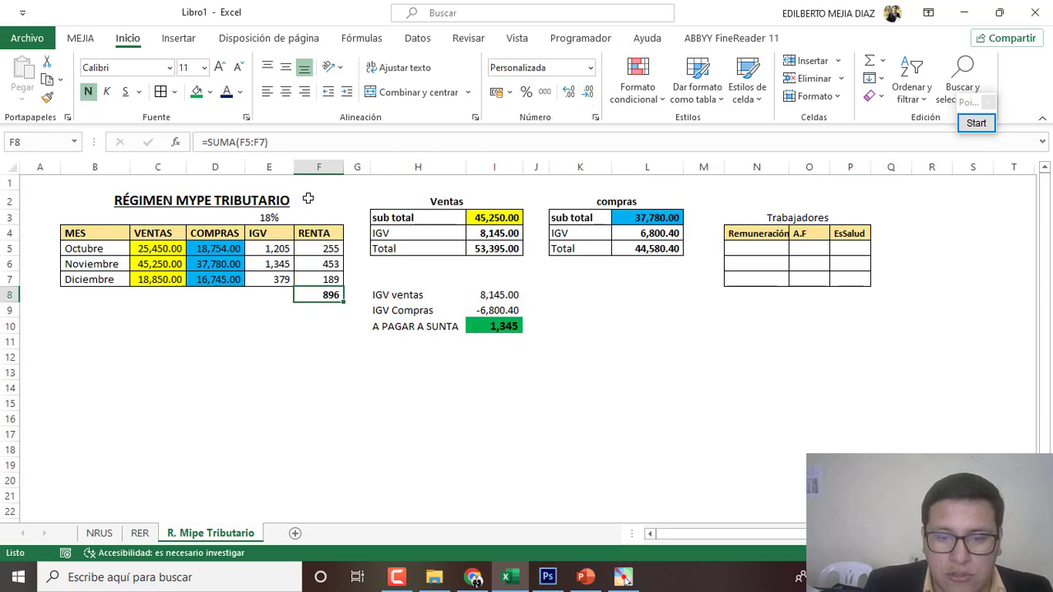
{"action": "left_click", "coordinate": [197, 91]}
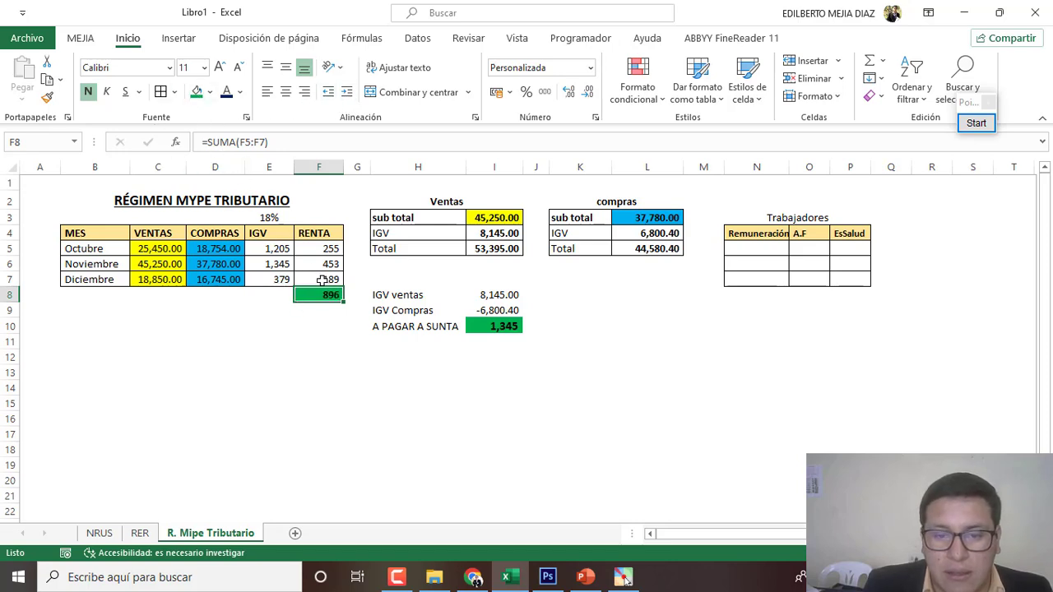
{"action": "left_click", "coordinate": [773, 355]}
Step: Make the Trabajadores title in N3 bold at 14 pt
{"action": "left_click", "coordinate": [781, 215]}
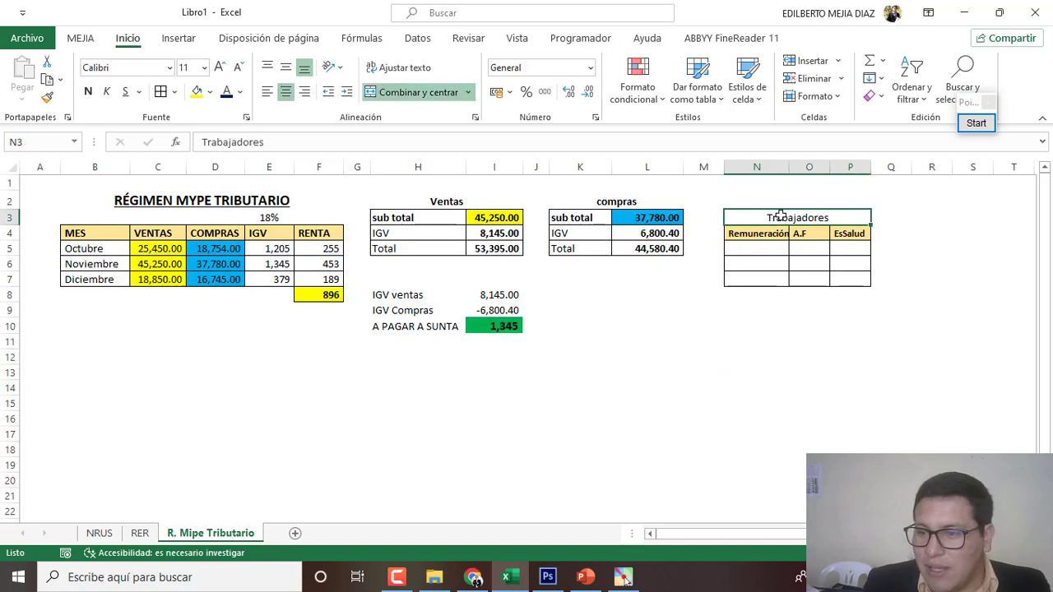
{"action": "left_click", "coordinate": [88, 91]}
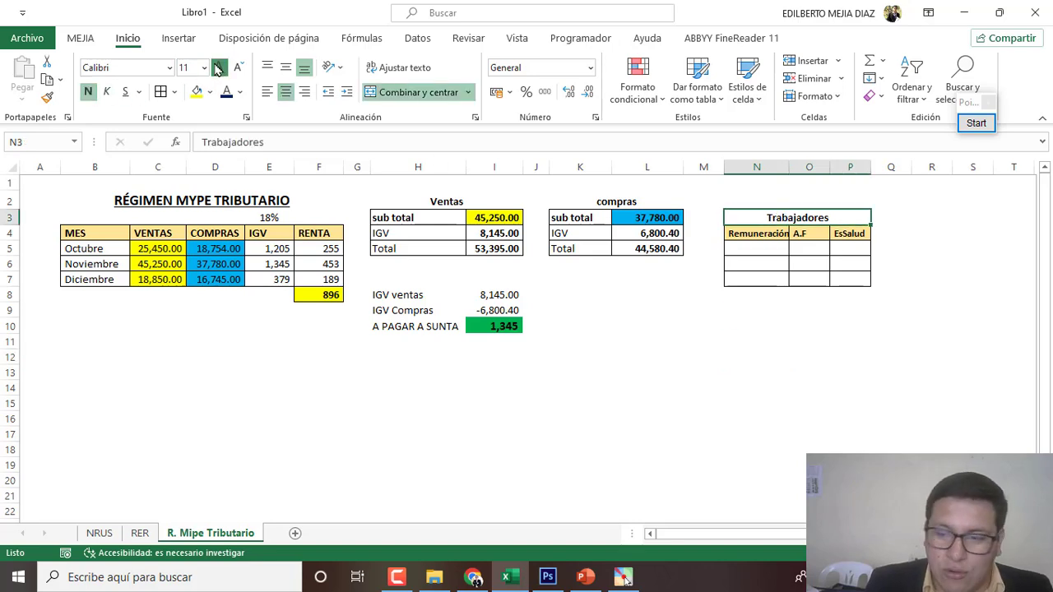
{"action": "left_click", "coordinate": [218, 68]}
{"action": "left_click", "coordinate": [218, 68]}
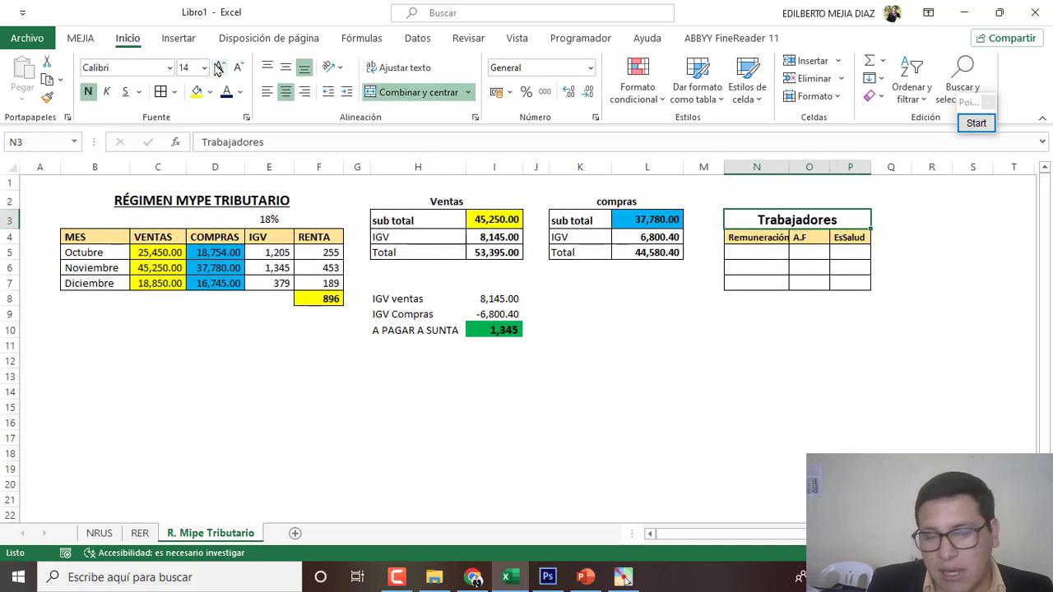
Step: Fill 1250 into all three Remuneración cells N5:N7 at once
{"action": "left_click", "coordinate": [753, 253]}
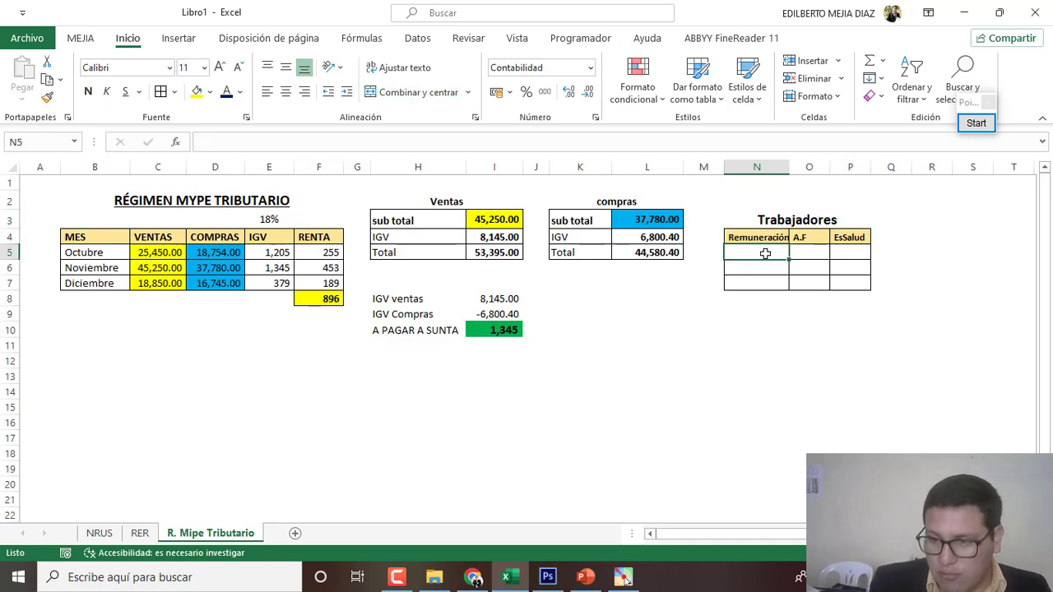
{"action": "left_click_drag", "start_coordinate": [766, 253], "coordinate": [765, 279]}
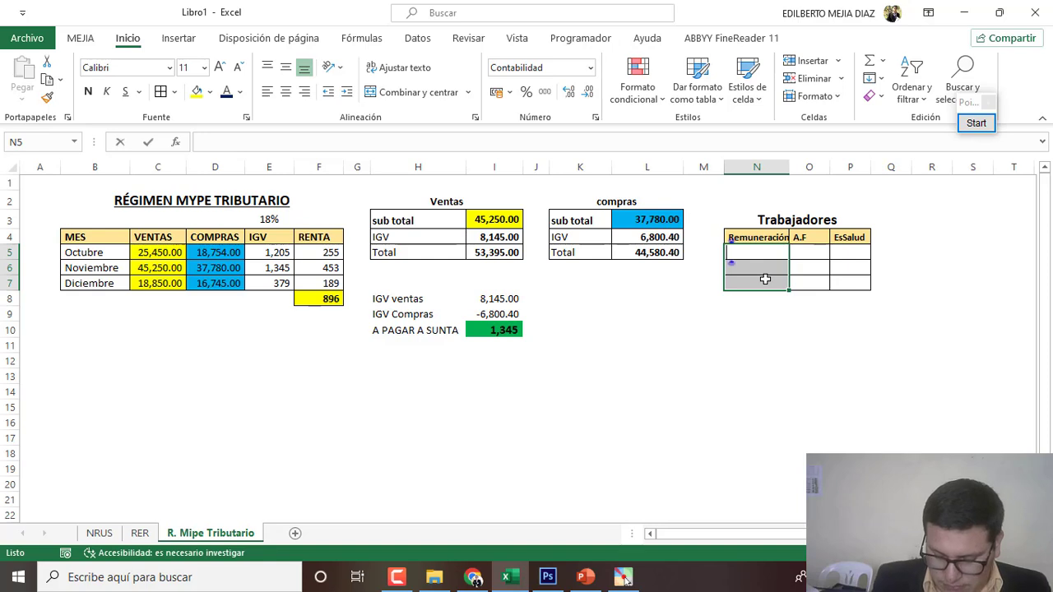
{"action": "type", "text": "1250"}
{"action": "key", "text": "ctrl+Return"}
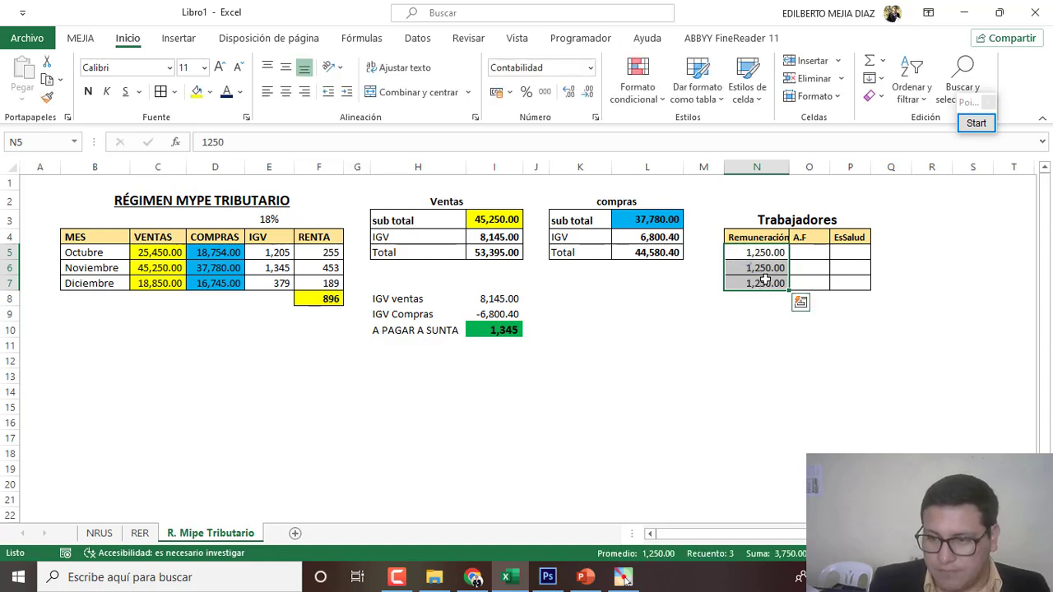
{"action": "left_click", "coordinate": [964, 266]}
{"action": "left_click", "coordinate": [809, 237]}
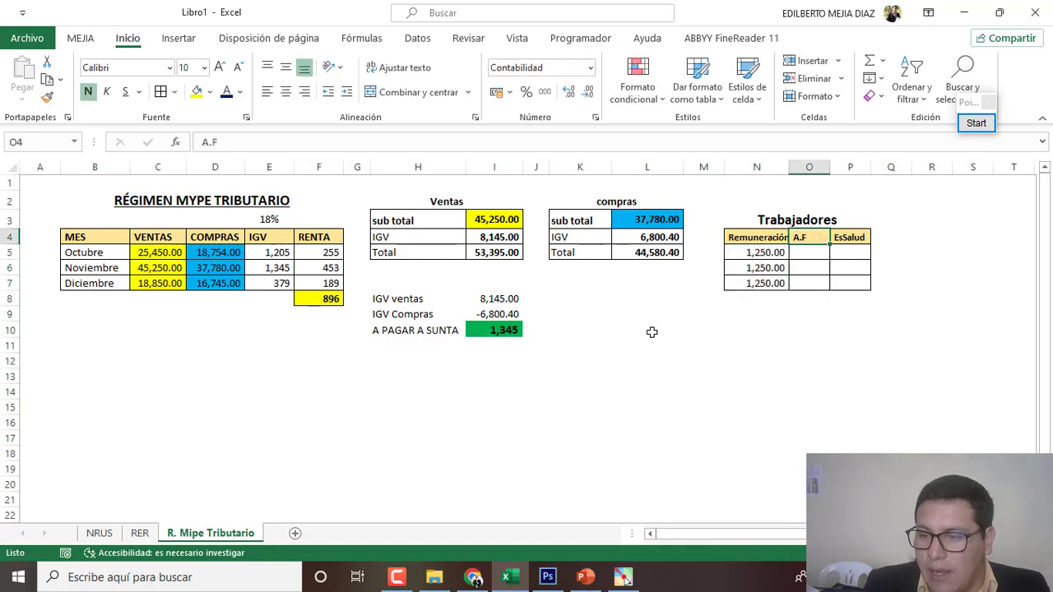
Step: Put 1025 in O1 and enter =+O1*10% in O5 for 102.50
{"action": "left_click", "coordinate": [813, 184]}
{"action": "type", "text": "10"}
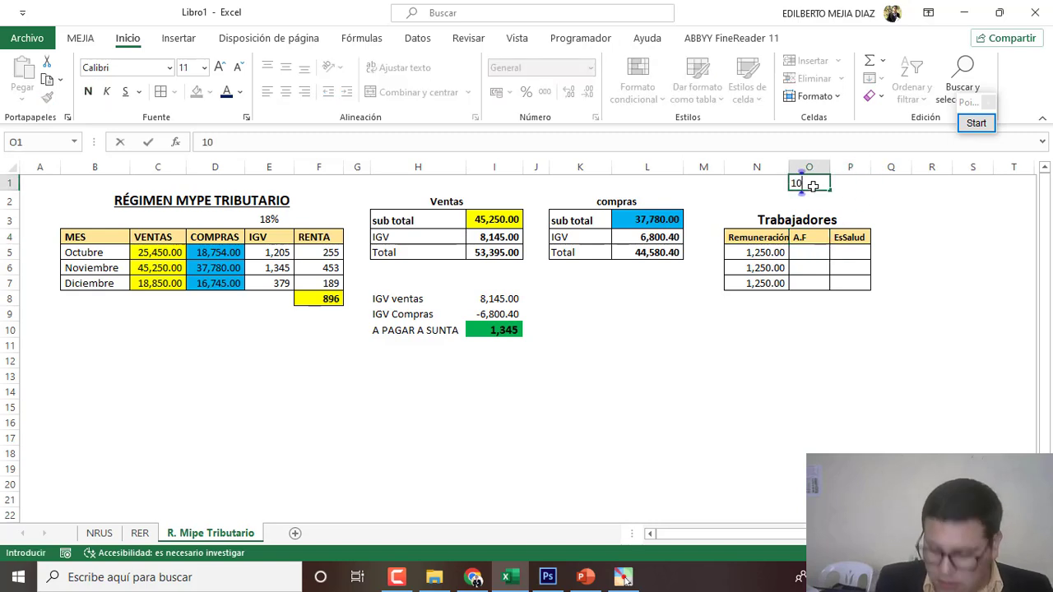
{"action": "type", "text": "25"}
{"action": "key", "text": "Return"}
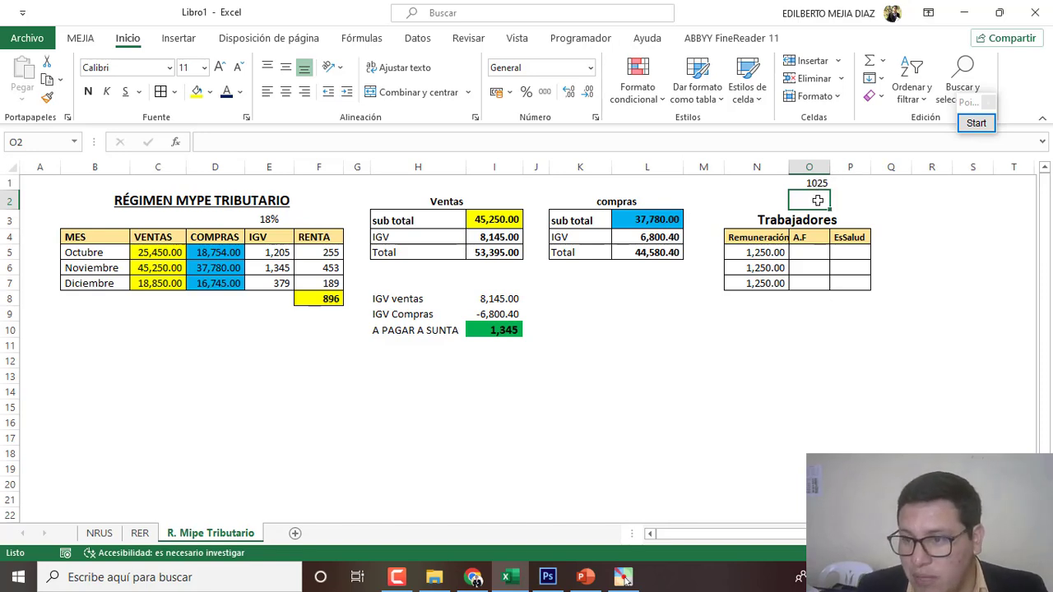
{"action": "left_click", "coordinate": [810, 253]}
{"action": "type", "text": "+"}
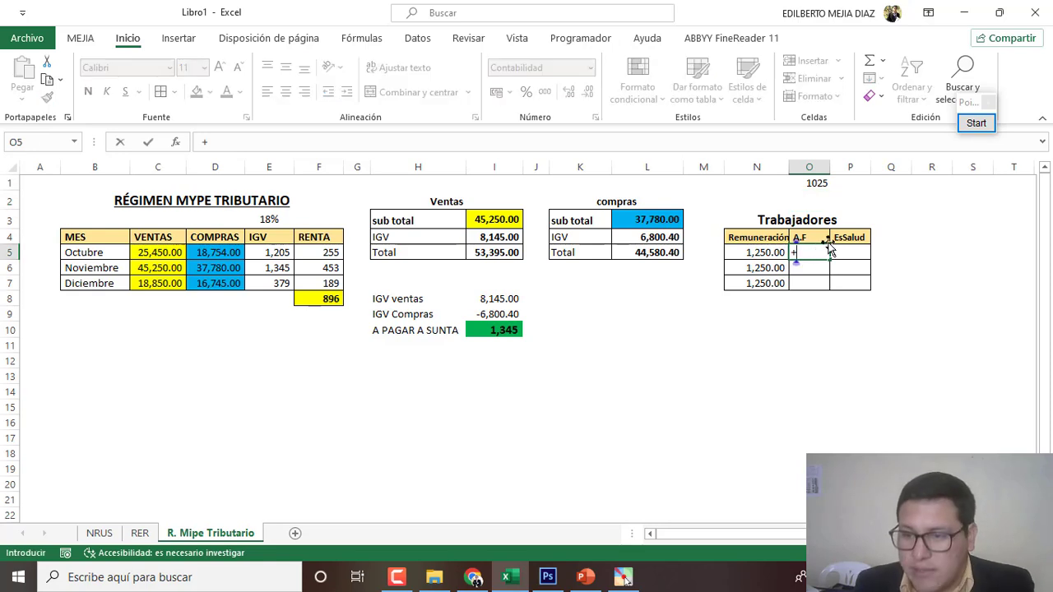
{"action": "left_click", "coordinate": [822, 184]}
{"action": "type", "text": "*"}
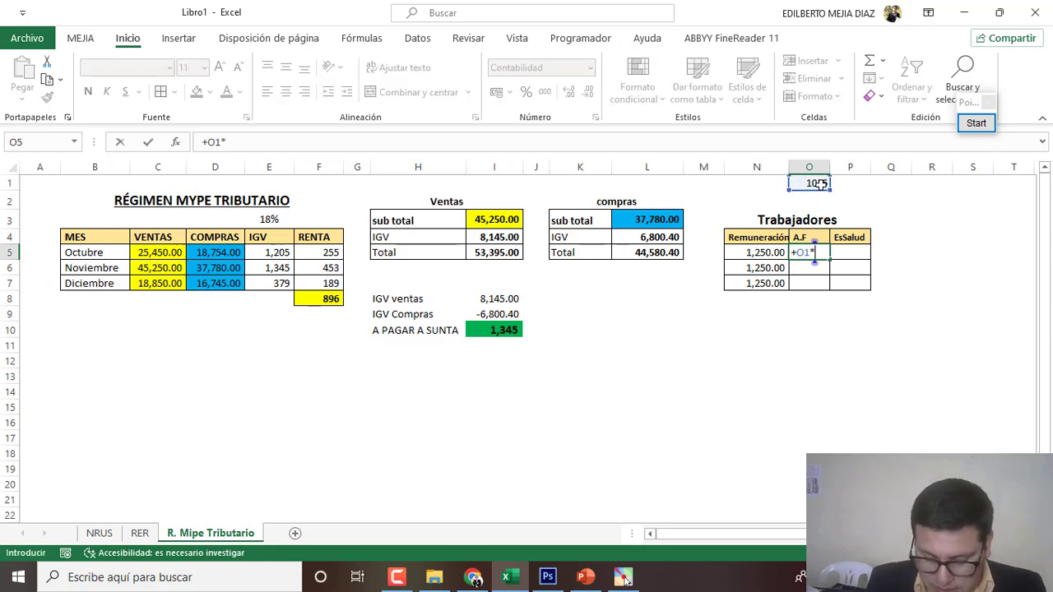
{"action": "type", "text": "10"}
{"action": "type", "text": "%"}
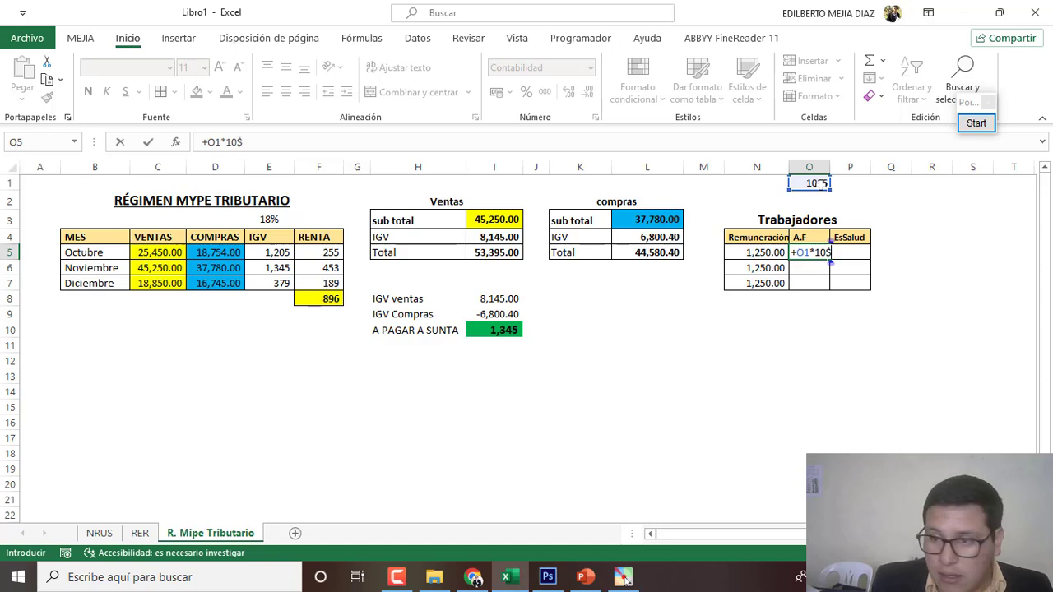
{"action": "key", "text": "Return"}
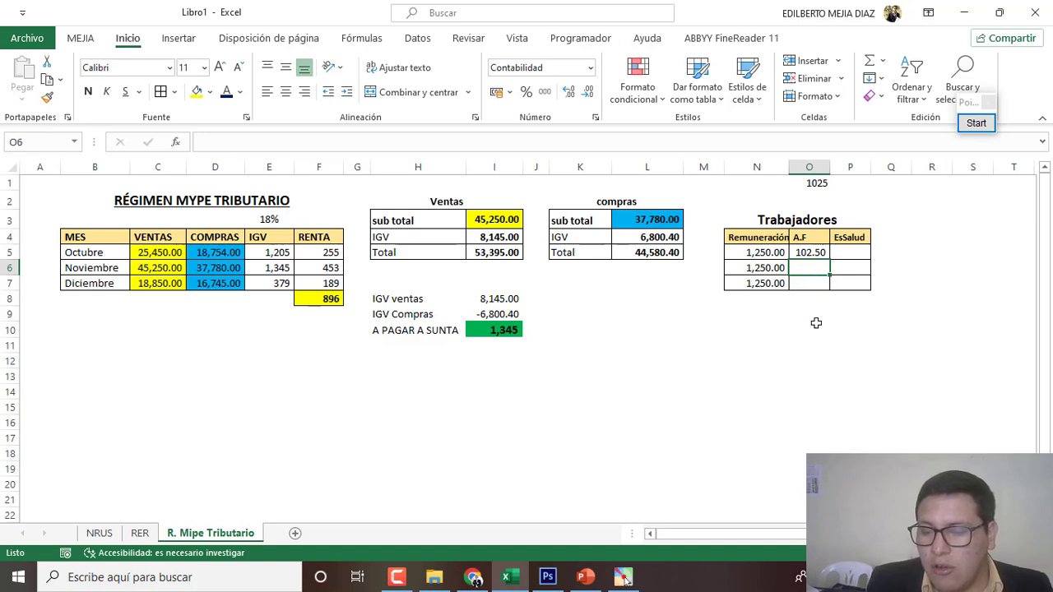
Step: Carry the A.F amount down with =+O5 in O6 and =+O6 in O7
{"action": "type", "text": "+"}
{"action": "left_click", "coordinate": [814, 253]}
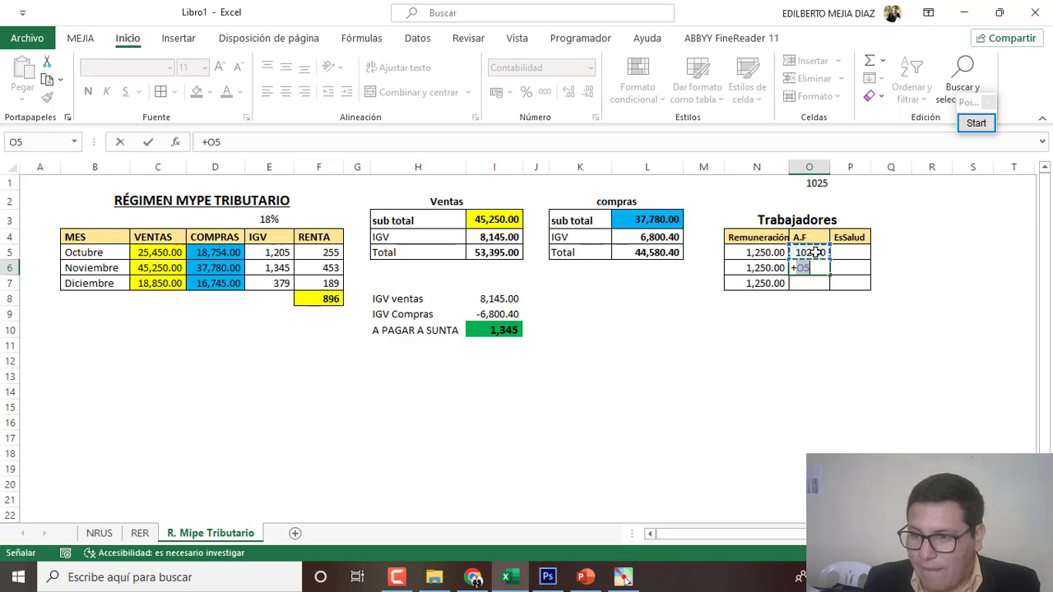
{"action": "key", "text": "Return"}
{"action": "type", "text": "+"}
{"action": "left_click", "coordinate": [822, 267]}
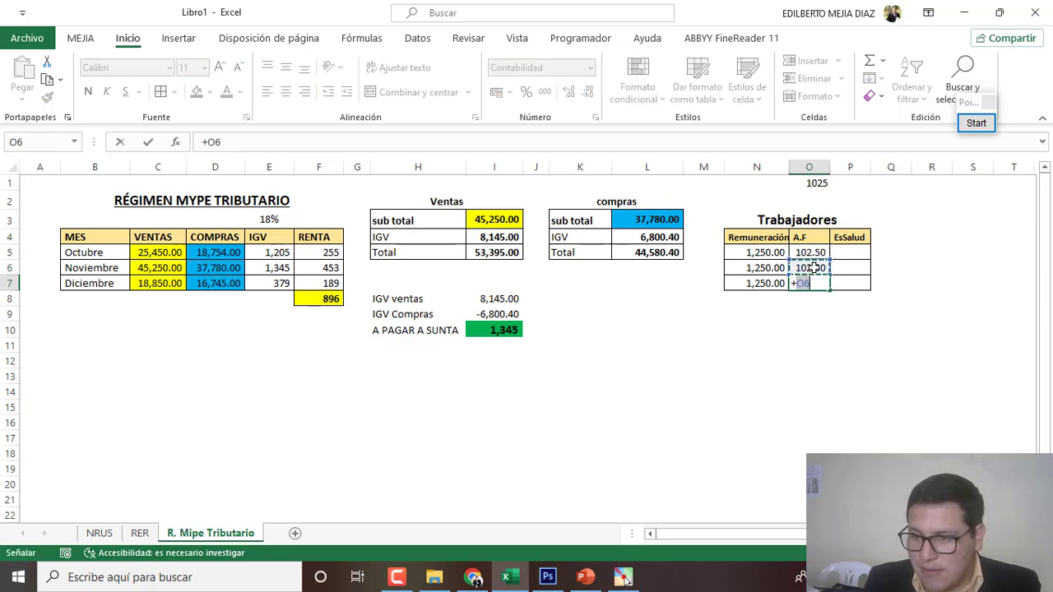
{"action": "key", "text": "Return"}
{"action": "left_click", "coordinate": [846, 253]}
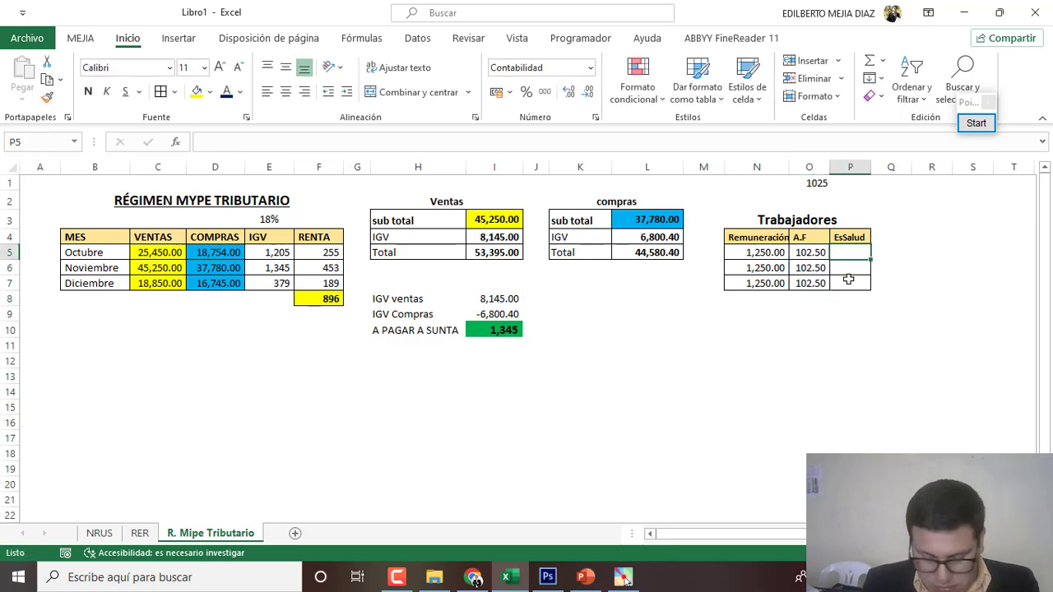
Step: Enter the EsSalud formula +(N5+O5)*9% in P5
{"action": "type", "text": "("}
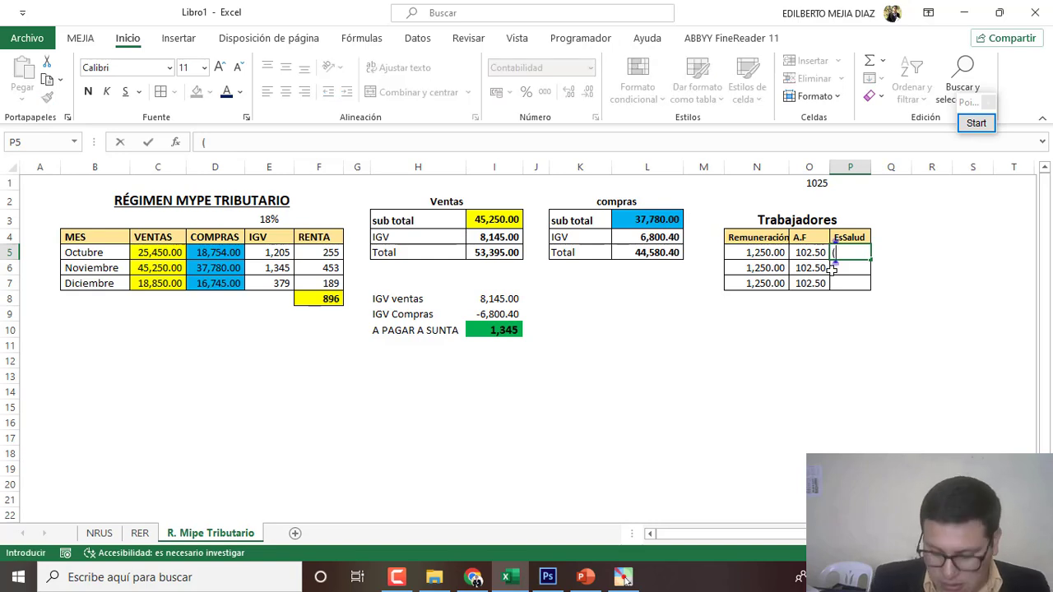
{"action": "key", "text": "BackSpace"}
{"action": "type", "text": "+"}
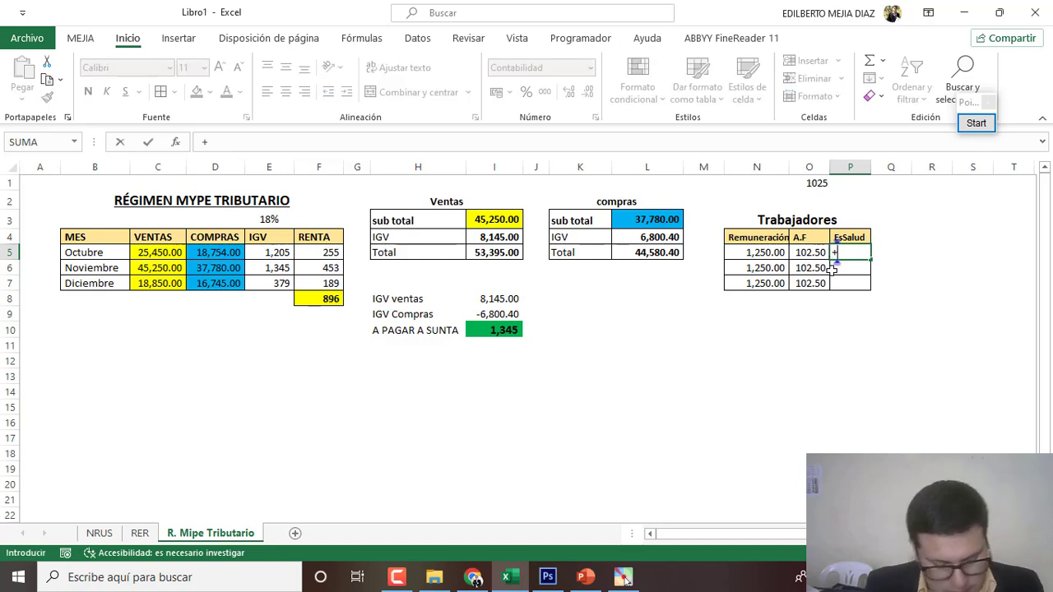
{"action": "type", "text": "("}
{"action": "left_click", "coordinate": [765, 252]}
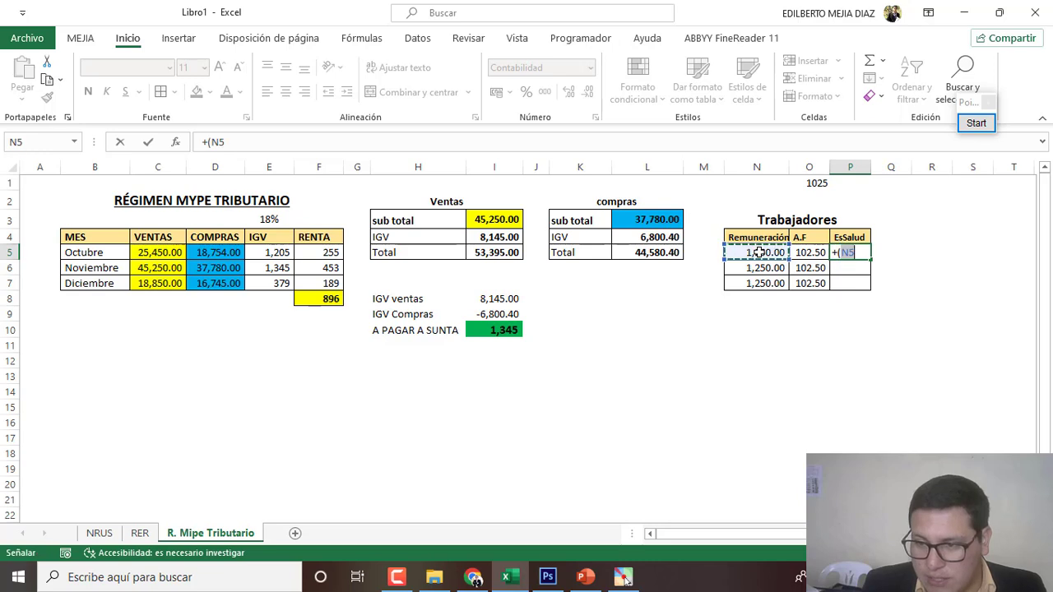
{"action": "type", "text": "+"}
{"action": "left_click", "coordinate": [811, 251]}
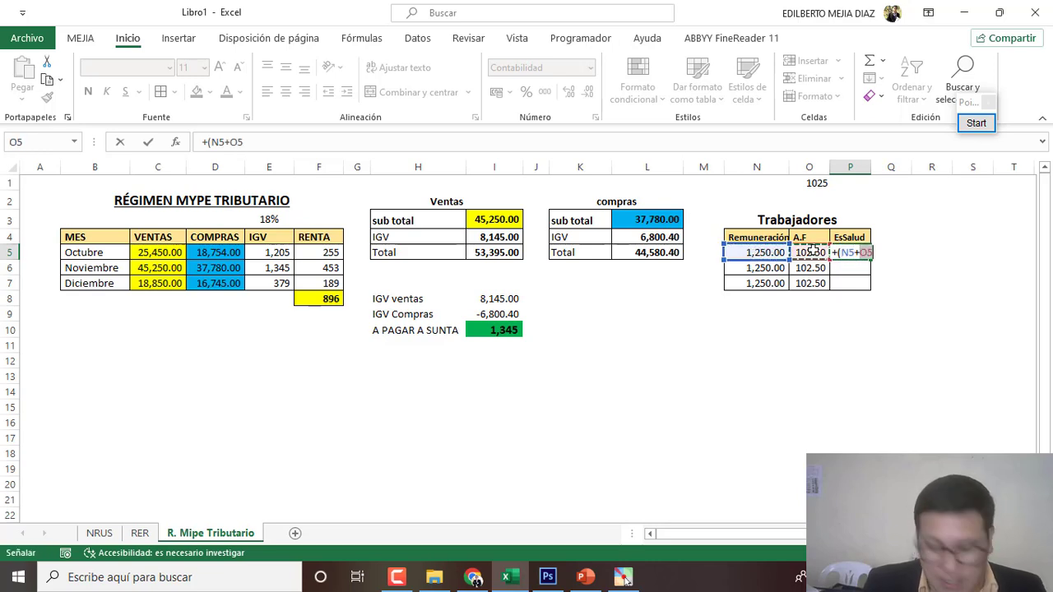
{"action": "type", "text": ")"}
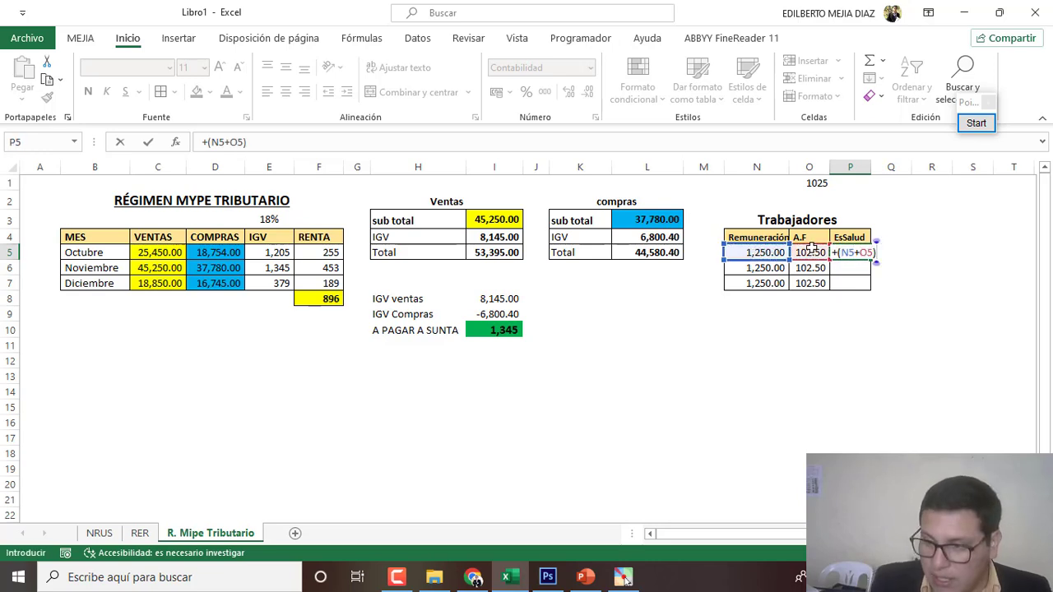
{"action": "type", "text": "*"}
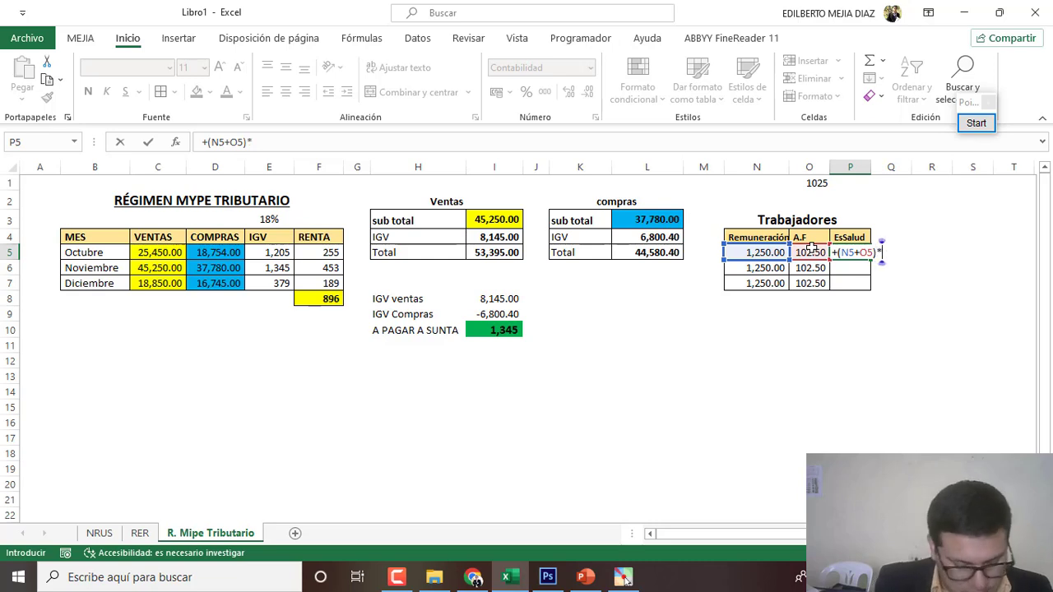
{"action": "type", "text": "9"}
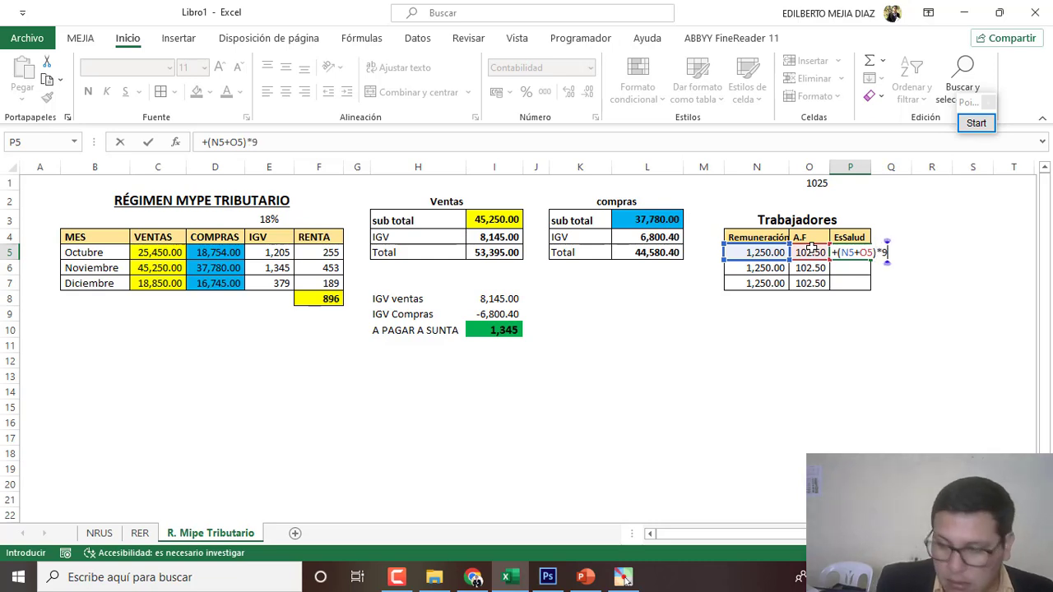
{"action": "type", "text": "%"}
{"action": "key", "text": "BackSpace"}
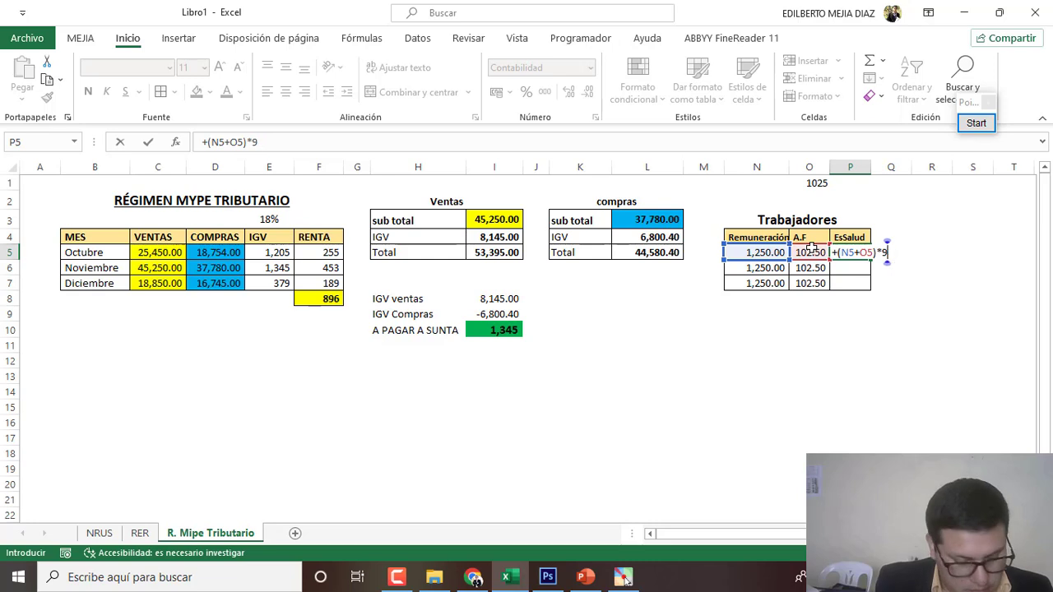
{"action": "type", "text": "%"}
{"action": "key", "text": "Return"}
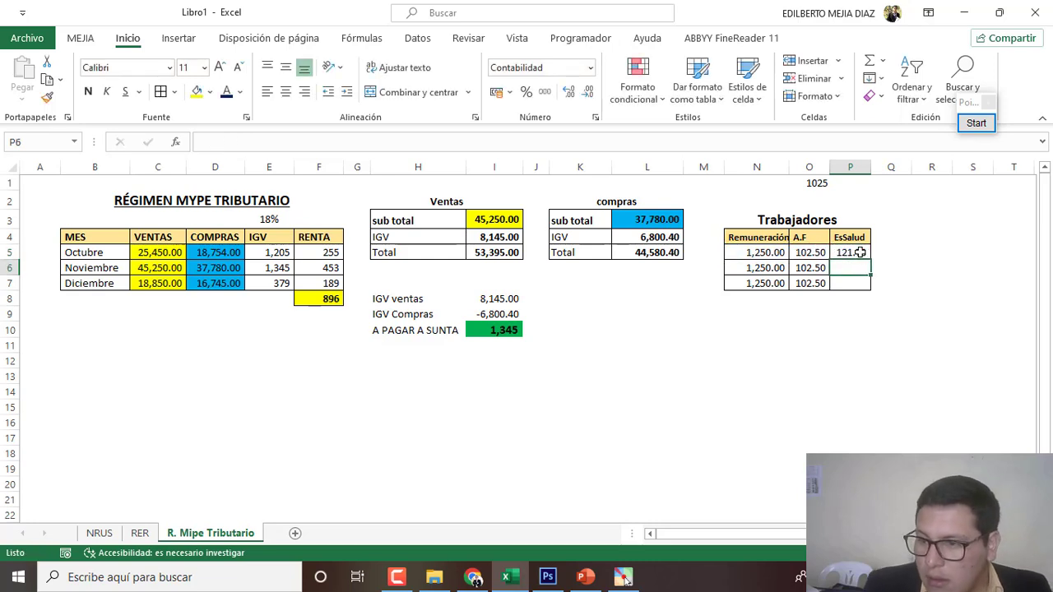
Step: Fill the EsSalud formula down from P5 to P7, giving 121.73 per row
{"action": "left_click", "coordinate": [859, 253]}
{"action": "left_click_drag", "start_coordinate": [871, 260], "coordinate": [873, 290]}
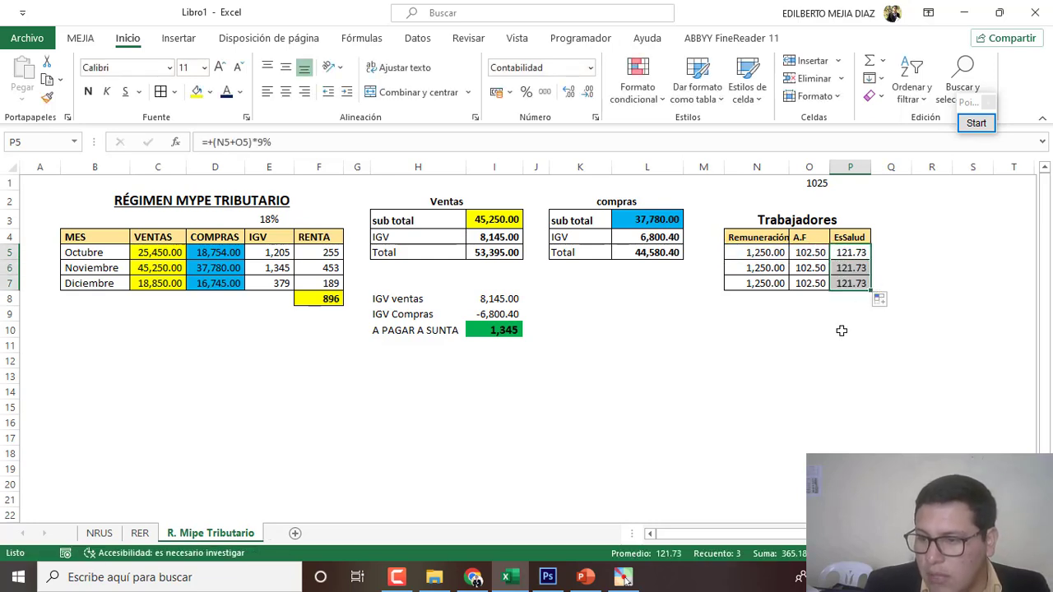
{"action": "left_click", "coordinate": [840, 374]}
Step: Draw on-screen check marks over the Trabajadores table and its EsSalud header
{"action": "left_click", "coordinate": [985, 125]}
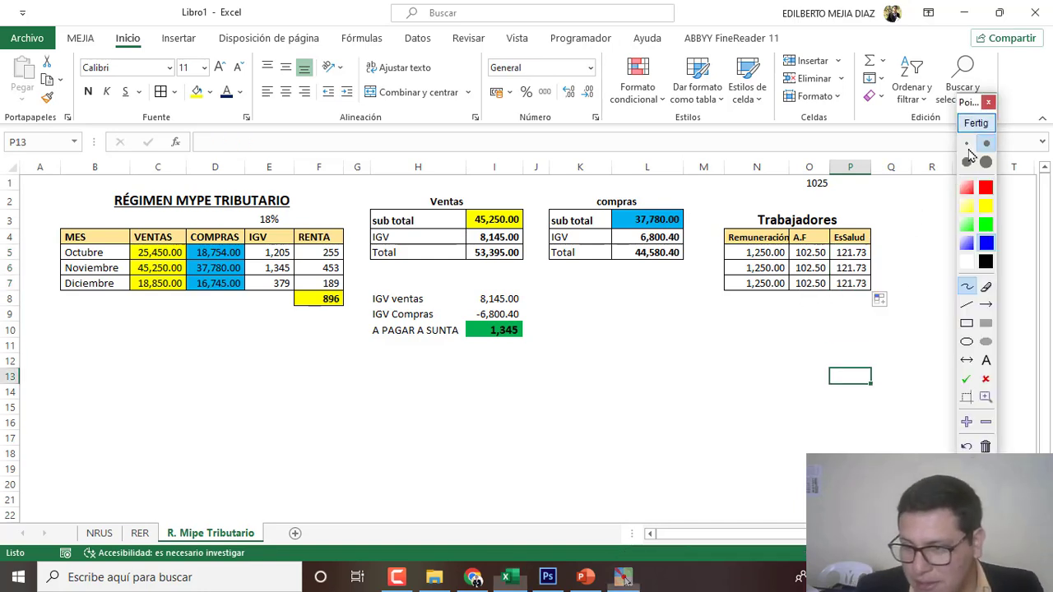
{"action": "left_click_drag", "start_coordinate": [739, 222], "coordinate": [767, 201]}
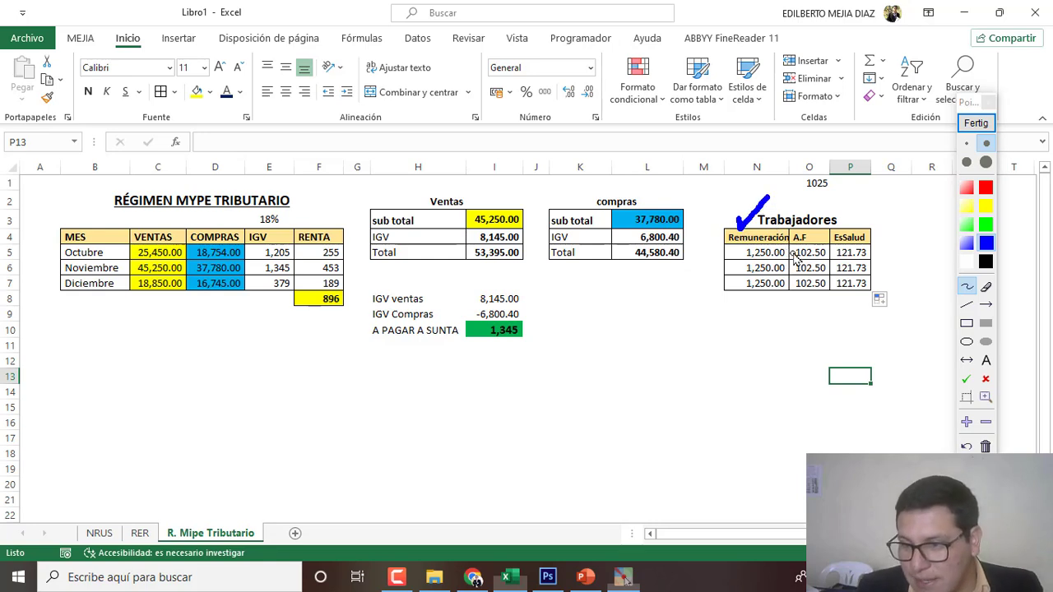
{"action": "left_click_drag", "start_coordinate": [806, 212], "coordinate": [836, 189]}
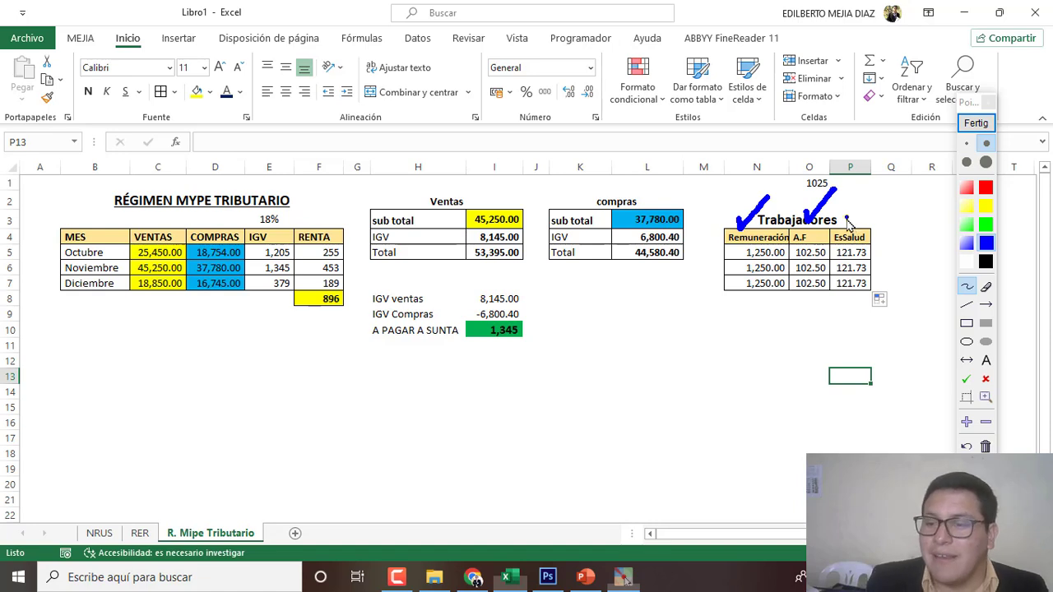
{"action": "left_click_drag", "start_coordinate": [845, 216], "coordinate": [872, 199]}
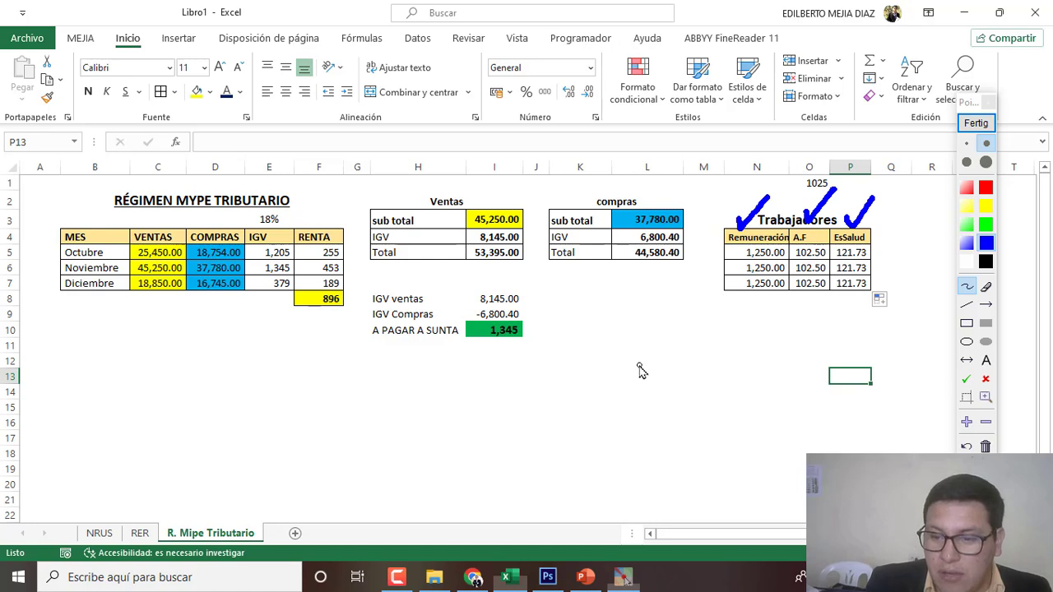
Step: Write ONP/AFP, add arrows at VENTAS, COMPRAS and Trabajadores, then clear all annotations
{"action": "mouse_move", "coordinate": [645, 364]}
{"action": "left_mouse_down"}
{"action": "mouse_move", "coordinate": [684, 365]}
{"action": "mouse_move", "coordinate": [702, 425]}
{"action": "mouse_move", "coordinate": [761, 390]}
{"action": "mouse_move", "coordinate": [773, 405]}
{"action": "mouse_move", "coordinate": [798, 377]}
{"action": "mouse_move", "coordinate": [794, 391]}
{"action": "mouse_move", "coordinate": [812, 412]}
{"action": "mouse_move", "coordinate": [818, 398]}
{"action": "left_mouse_up"}
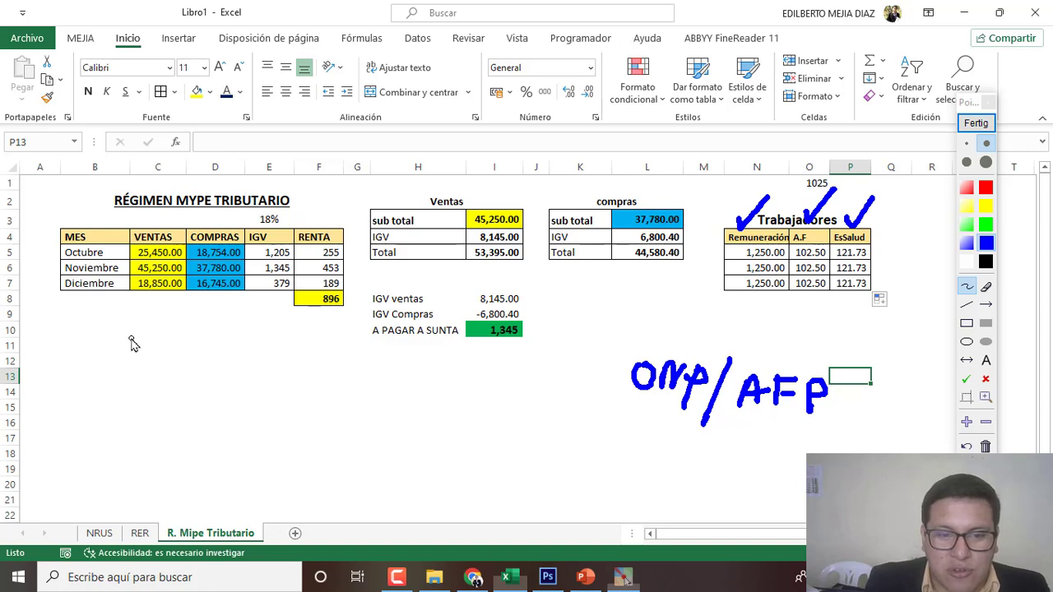
{"action": "mouse_move", "coordinate": [135, 334]}
{"action": "left_mouse_down"}
{"action": "mouse_move", "coordinate": [161, 306]}
{"action": "mouse_move", "coordinate": [207, 317]}
{"action": "left_mouse_up"}
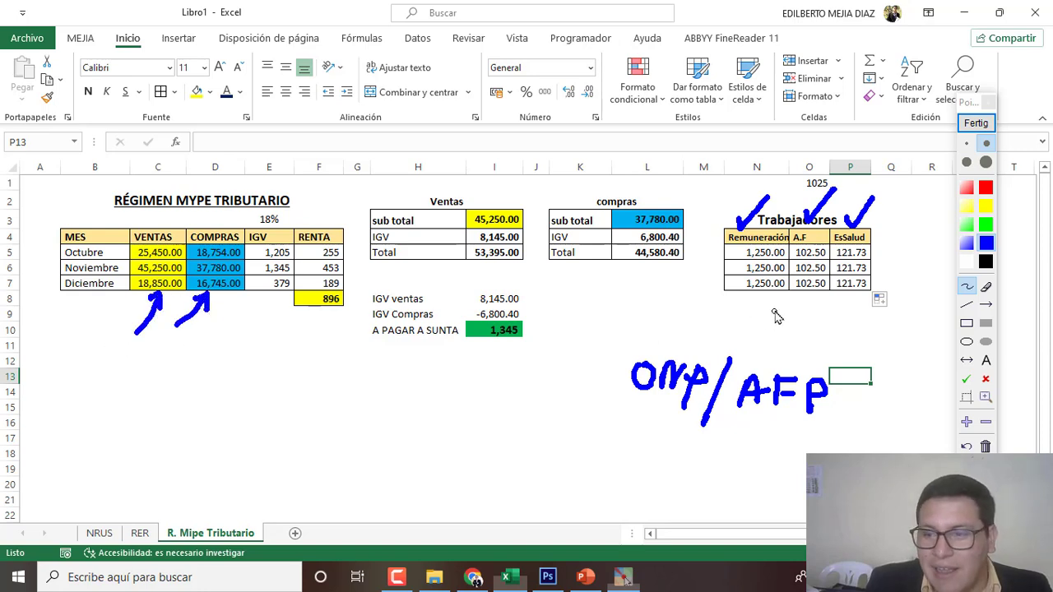
{"action": "left_click_drag", "start_coordinate": [663, 315], "coordinate": [722, 305]}
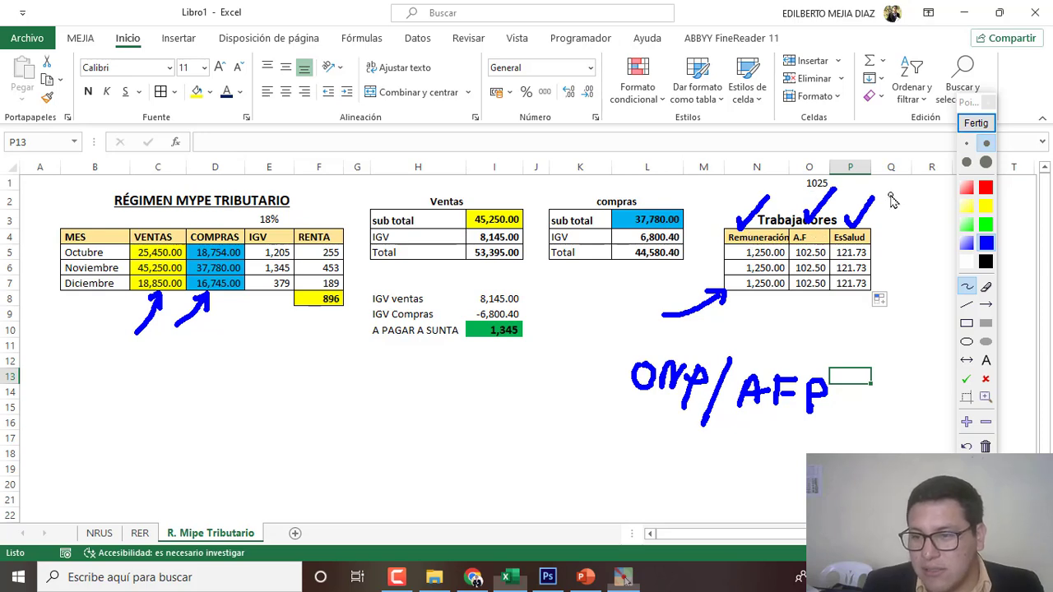
{"action": "left_click", "coordinate": [975, 122]}
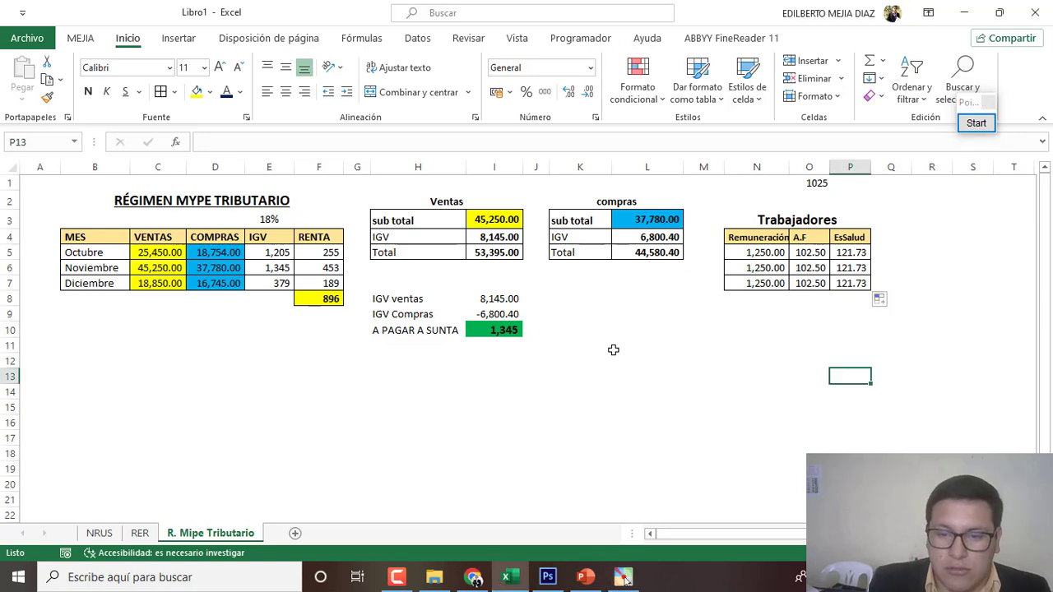
Step: AutoSum N5:N7 into N8 and copy across to P8: 3,750.00, 307.50, 365.18
{"action": "left_click", "coordinate": [752, 296]}
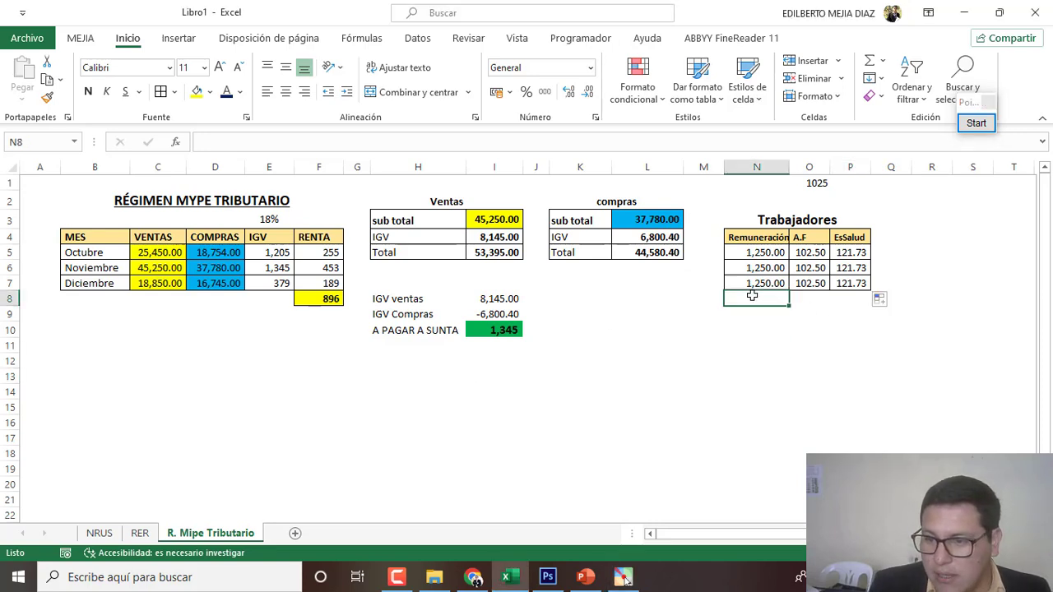
{"action": "left_click", "coordinate": [869, 61]}
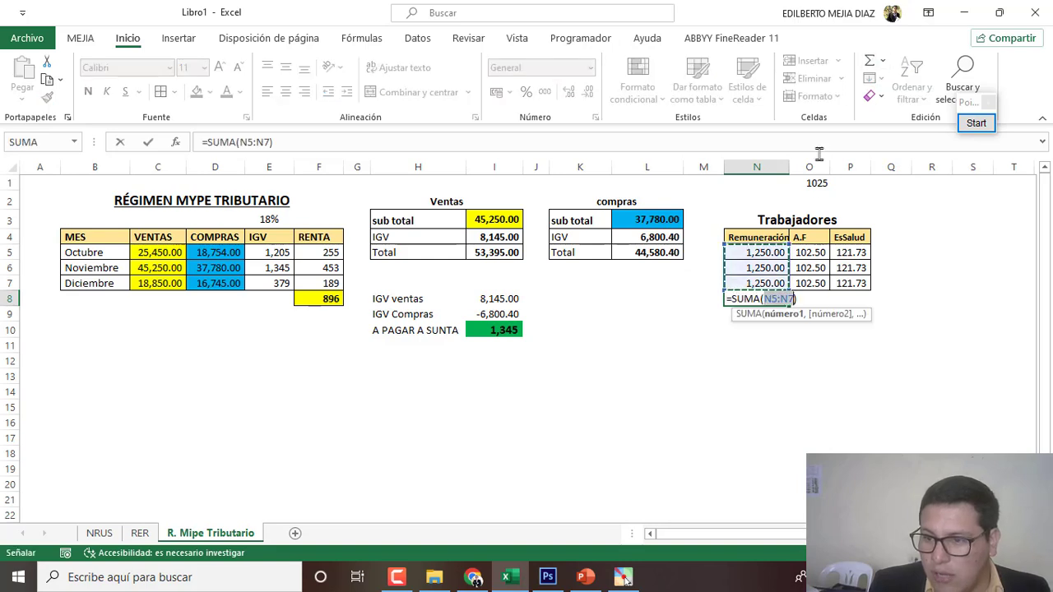
{"action": "key", "text": "ctrl+Return"}
{"action": "left_click_drag", "start_coordinate": [789, 305], "coordinate": [878, 307]}
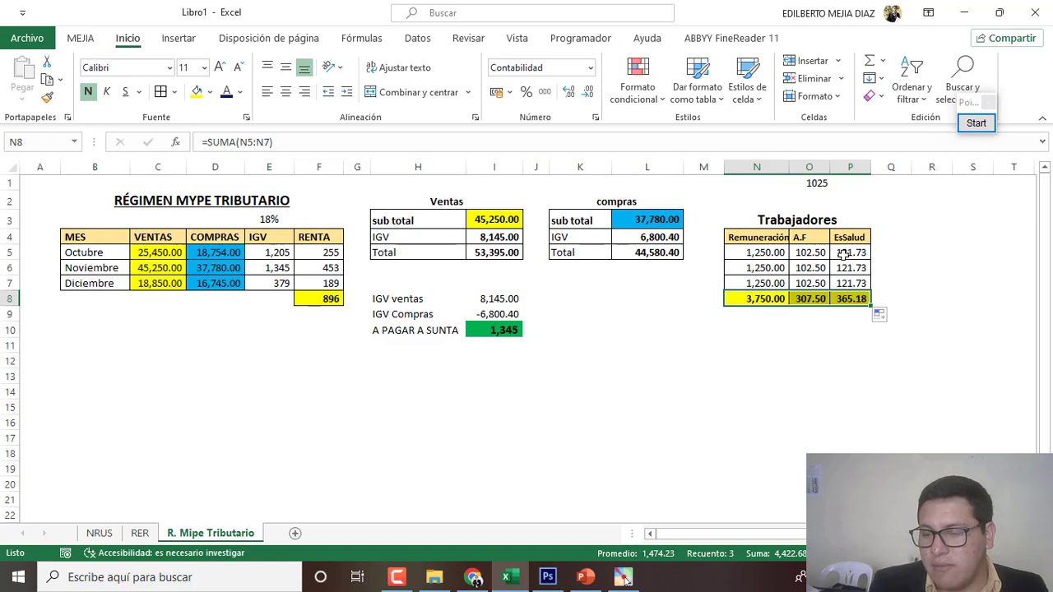
{"action": "left_click", "coordinate": [825, 350]}
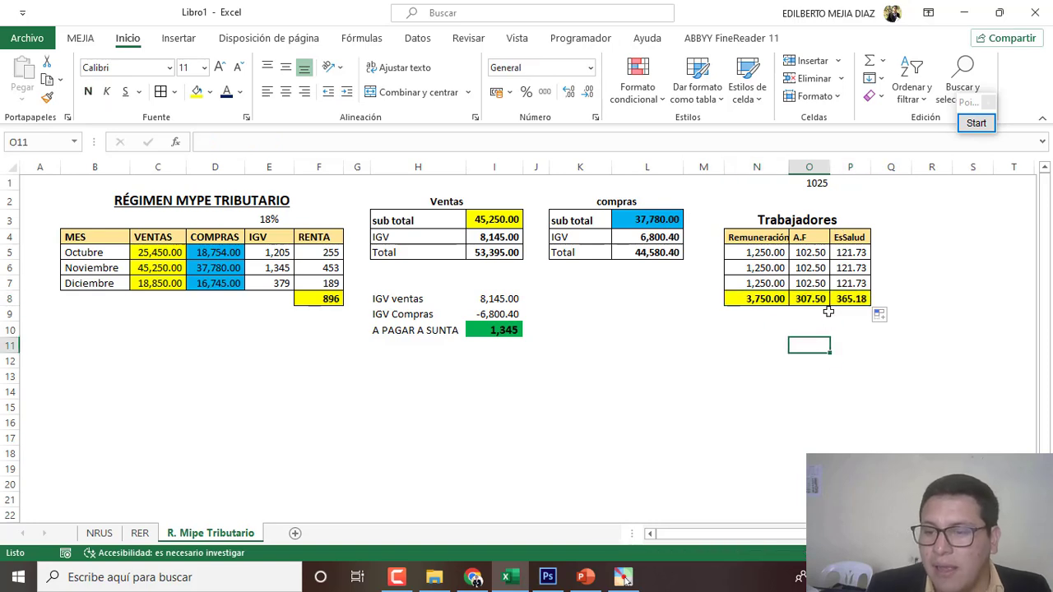
{"action": "left_click", "coordinate": [654, 349]}
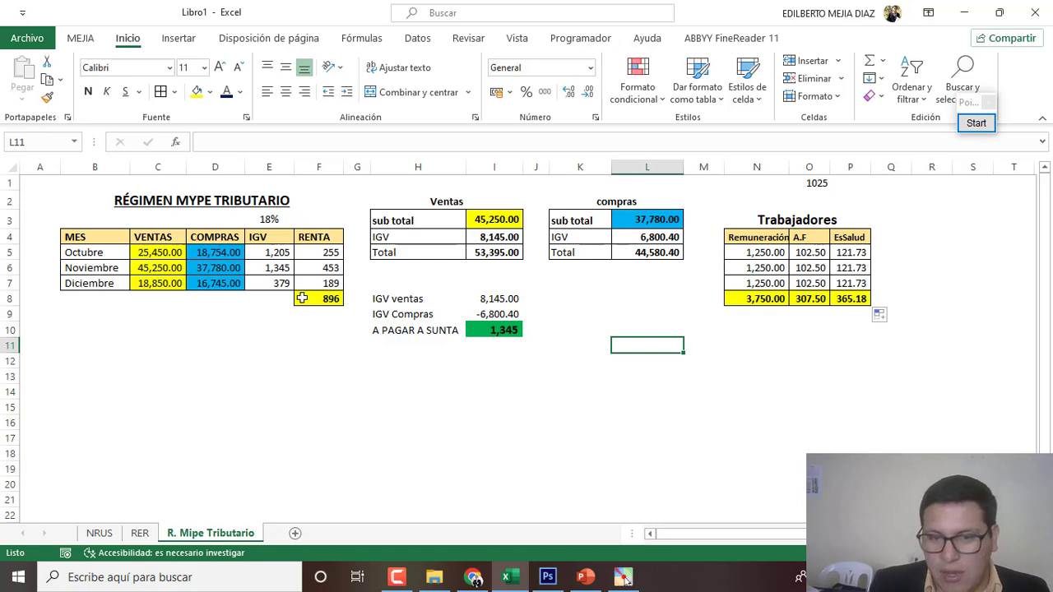
Step: Set the renta rate in F3 to 1%
{"action": "left_click", "coordinate": [316, 226]}
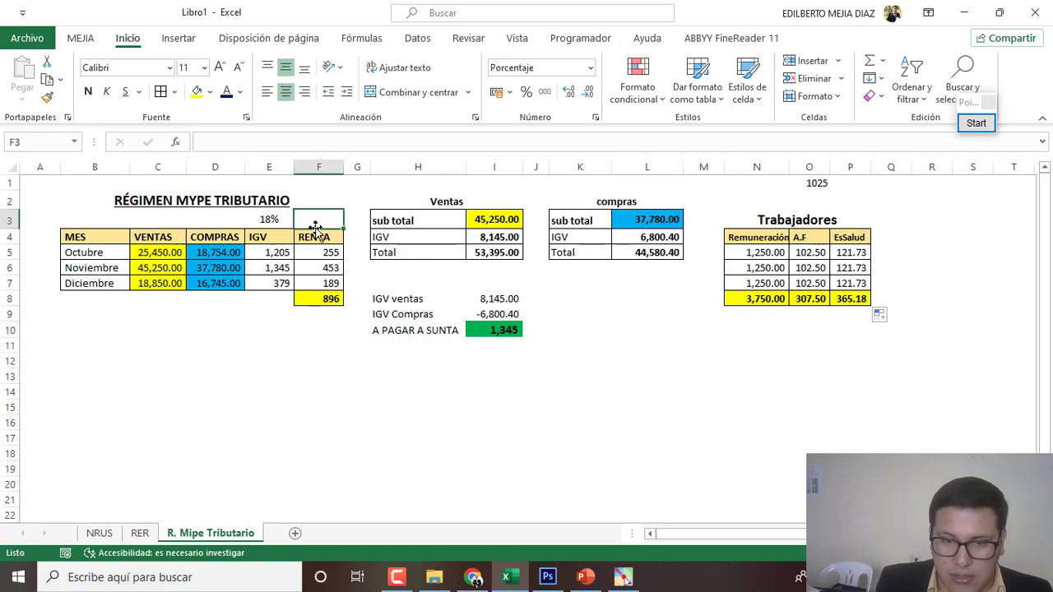
{"action": "type", "text": "1"}
{"action": "key", "text": "Return"}
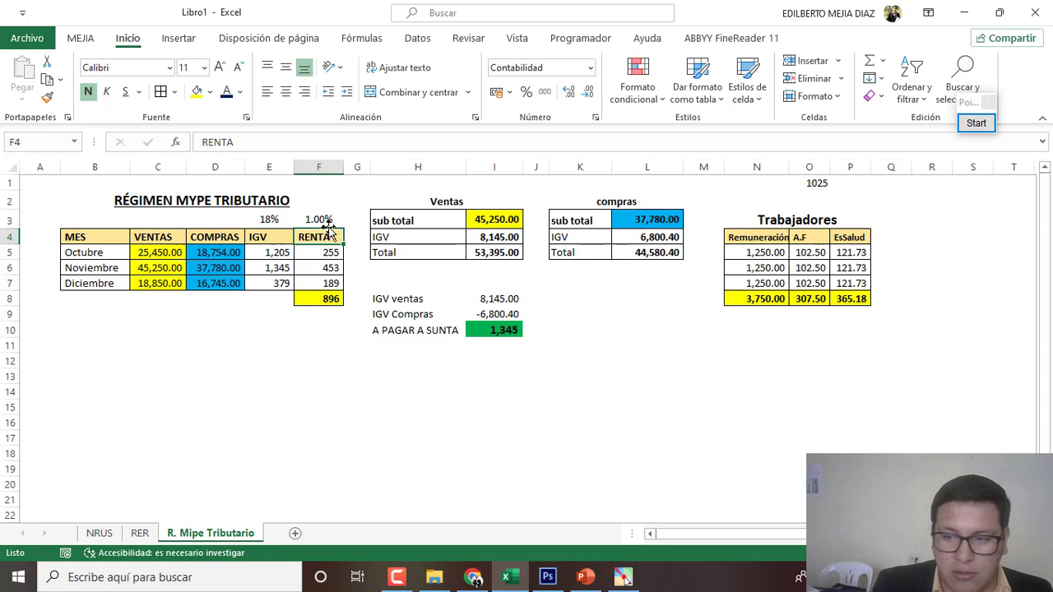
{"action": "left_click", "coordinate": [515, 421]}
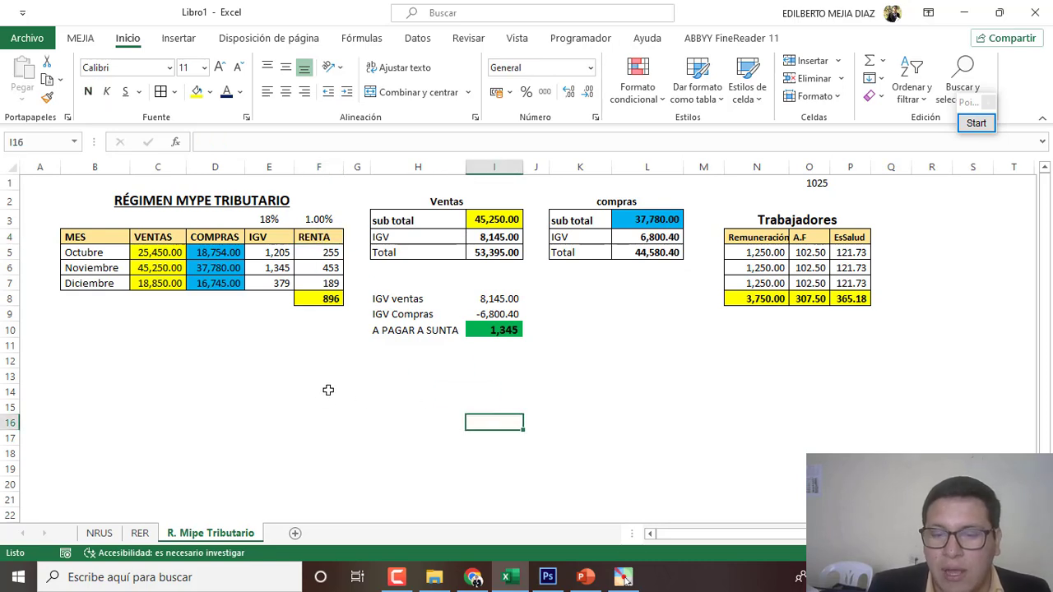
Step: AutoSum VENTAS into C8 and copy to D8, giving totals 89,550.00 and 73,279.00
{"action": "left_click", "coordinate": [160, 299]}
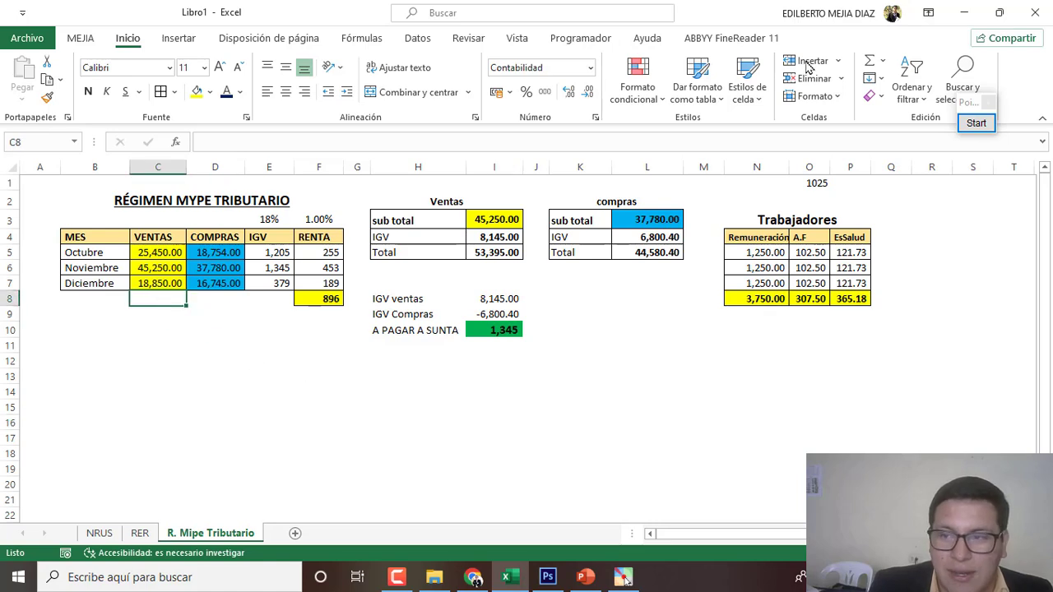
{"action": "left_click", "coordinate": [870, 61]}
{"action": "key", "text": "Return"}
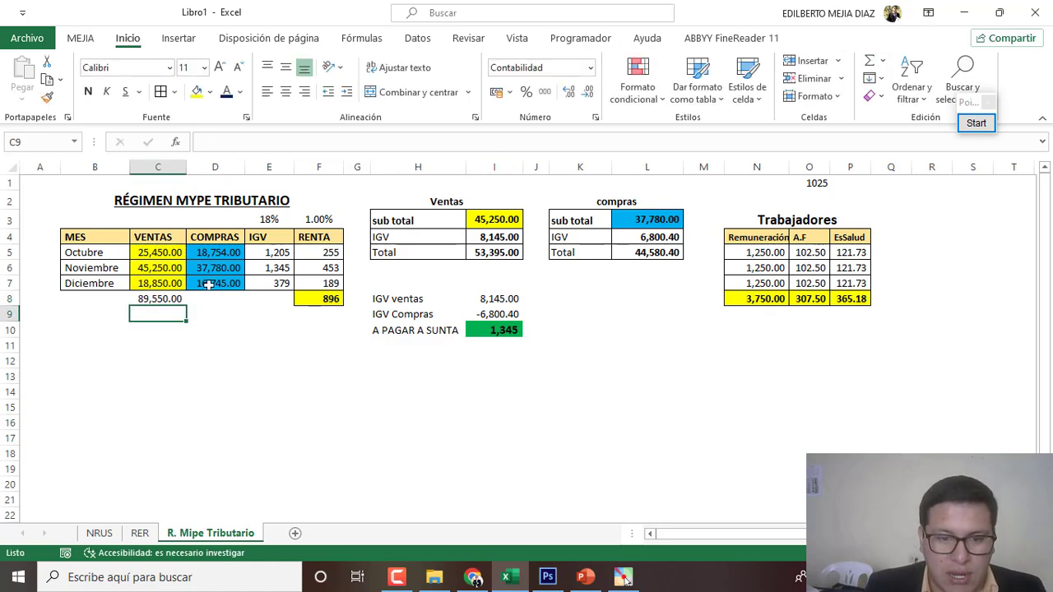
{"action": "left_click", "coordinate": [171, 298]}
{"action": "left_click_drag", "start_coordinate": [187, 306], "coordinate": [238, 305]}
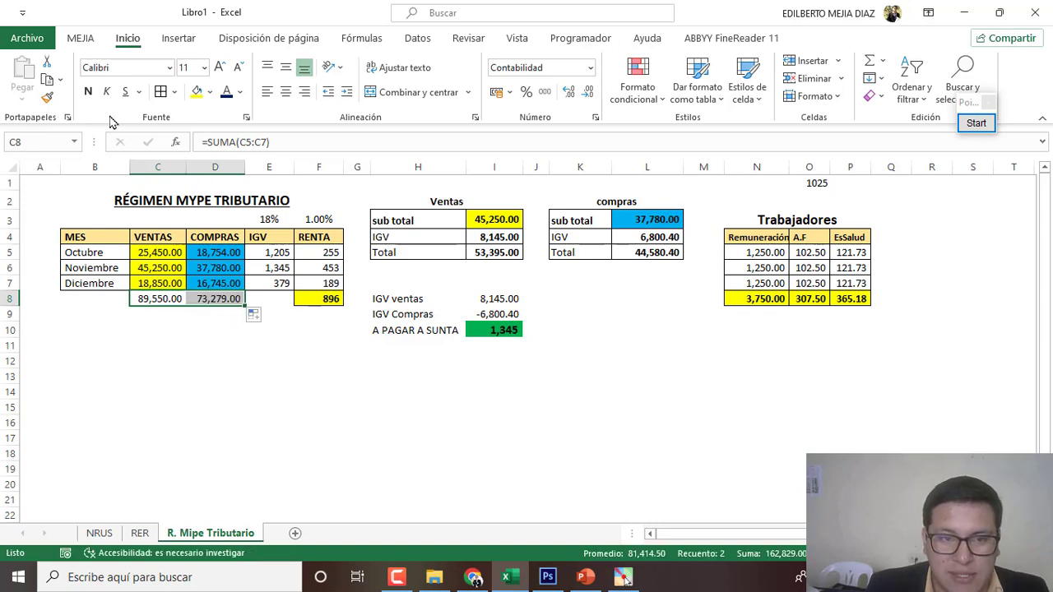
{"action": "left_click", "coordinate": [207, 363]}
{"action": "left_click", "coordinate": [209, 377]}
{"action": "left_click", "coordinate": [108, 384]}
Step: Add a Ventas row in B14 with C14 referencing the VENTAS total C8 (89,550.00)
{"action": "left_click", "coordinate": [107, 378]}
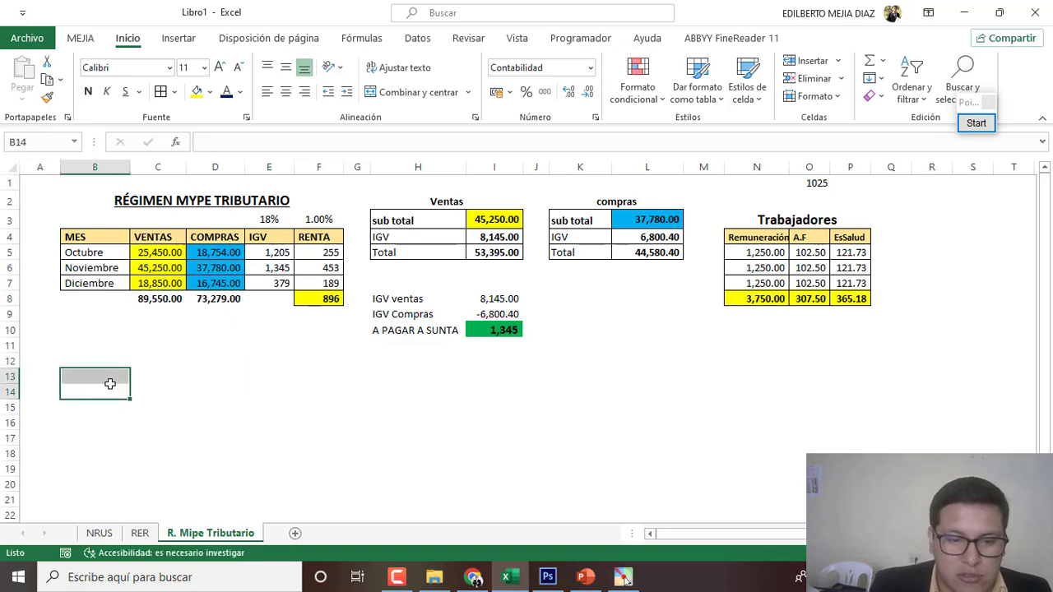
{"action": "left_click", "coordinate": [110, 388]}
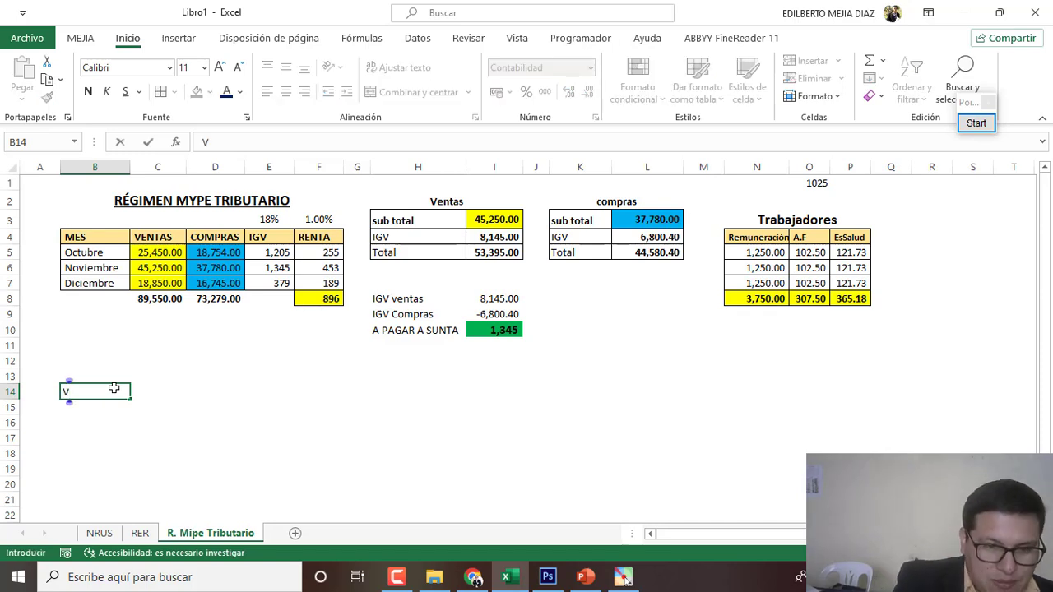
{"action": "type", "text": "Ventas"}
{"action": "key", "text": "Return"}
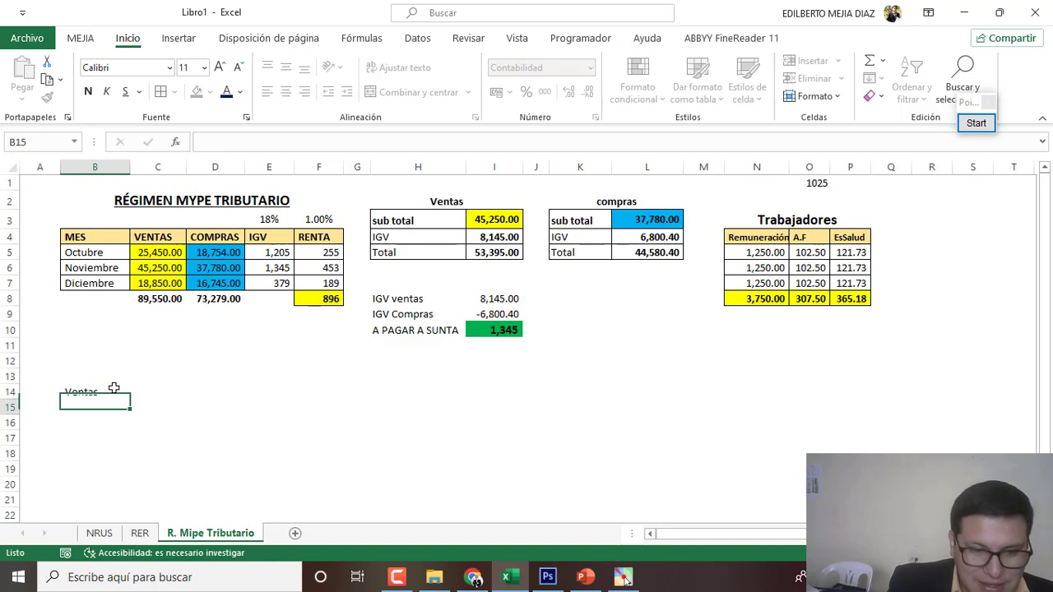
{"action": "left_click", "coordinate": [151, 388]}
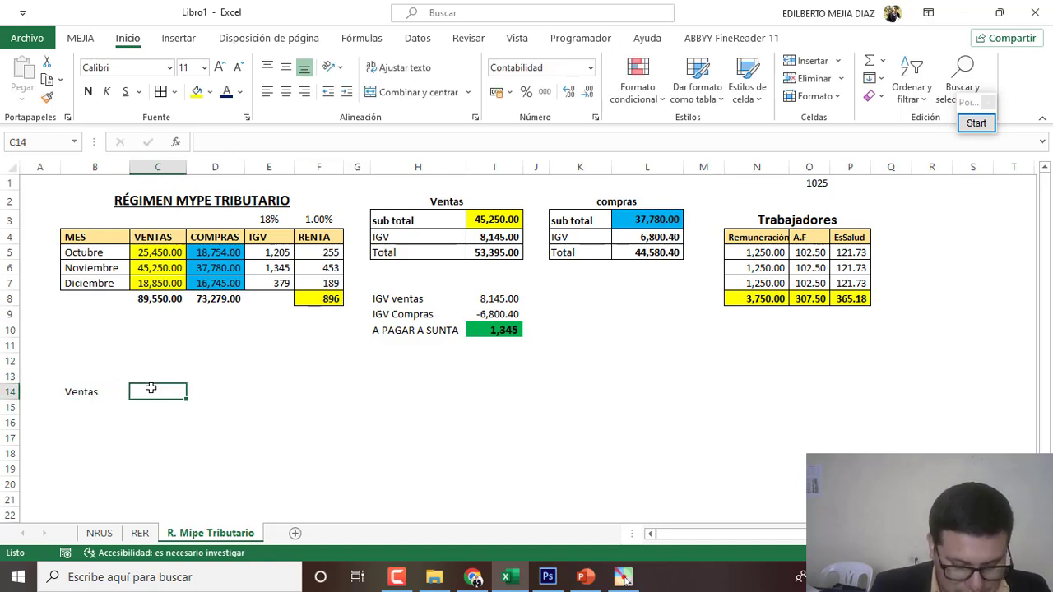
{"action": "type", "text": "+"}
{"action": "left_click", "coordinate": [165, 300]}
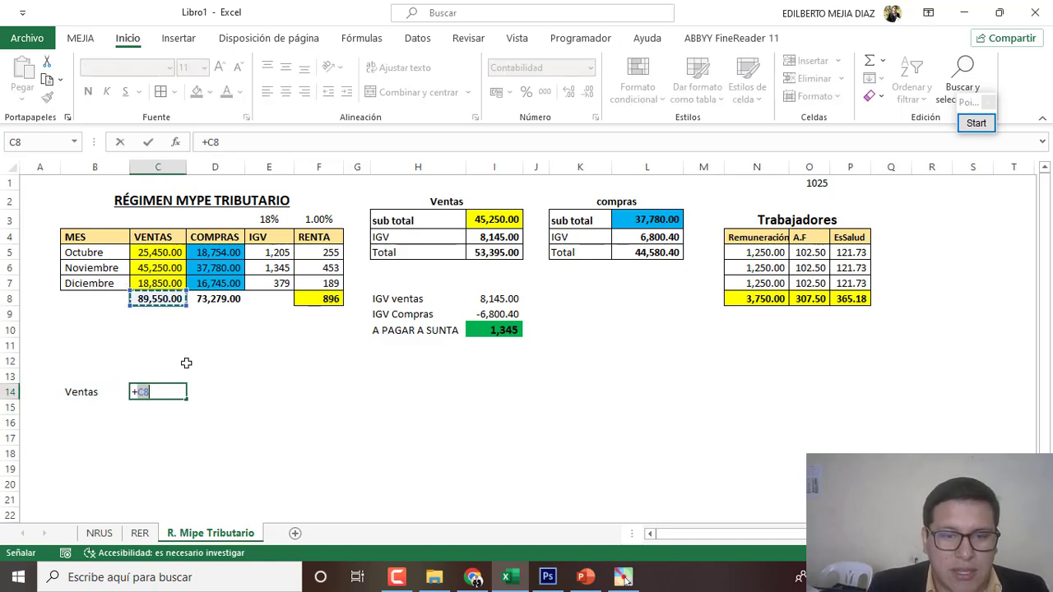
{"action": "key", "text": "Return"}
{"action": "left_click", "coordinate": [178, 392]}
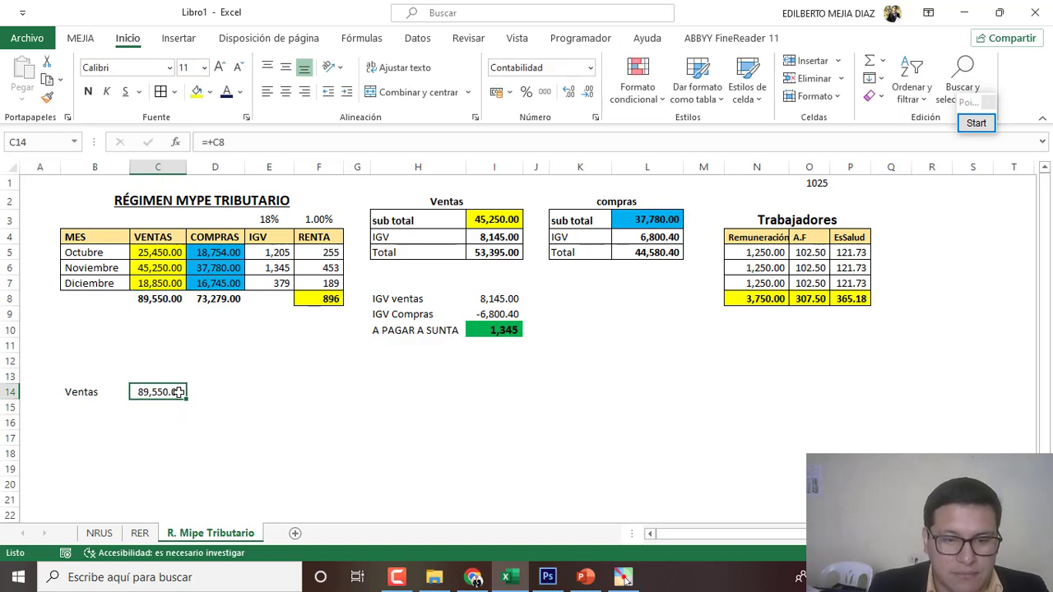
Step: Add a Costo de ventas row in B15 with C15 as 80% of D8 (58,623.20)
{"action": "left_click", "coordinate": [97, 408]}
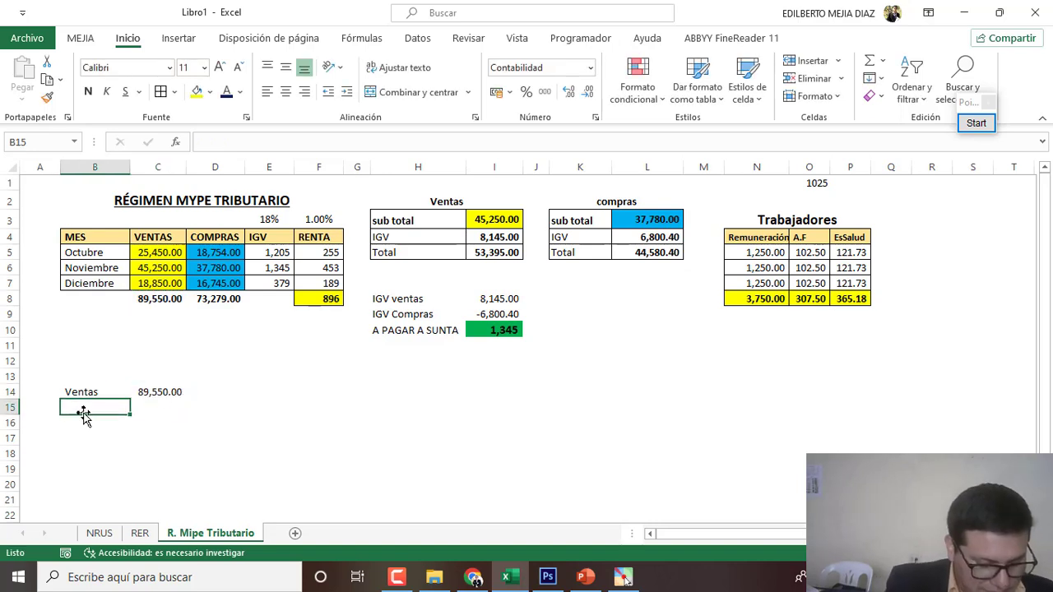
{"action": "type", "text": "Costo de ven"}
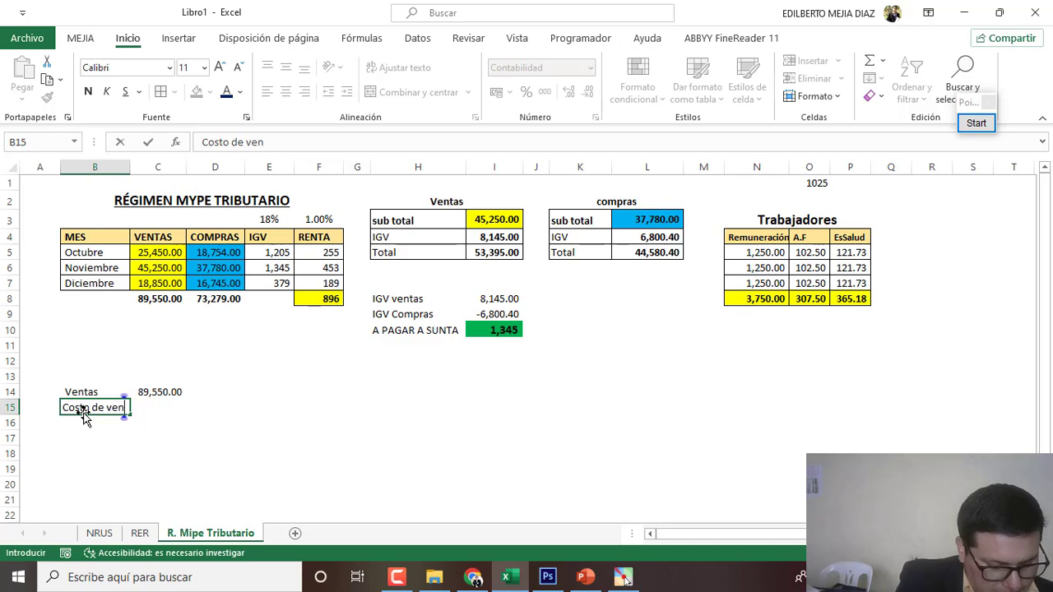
{"action": "type", "text": "tas"}
{"action": "key", "text": "Return"}
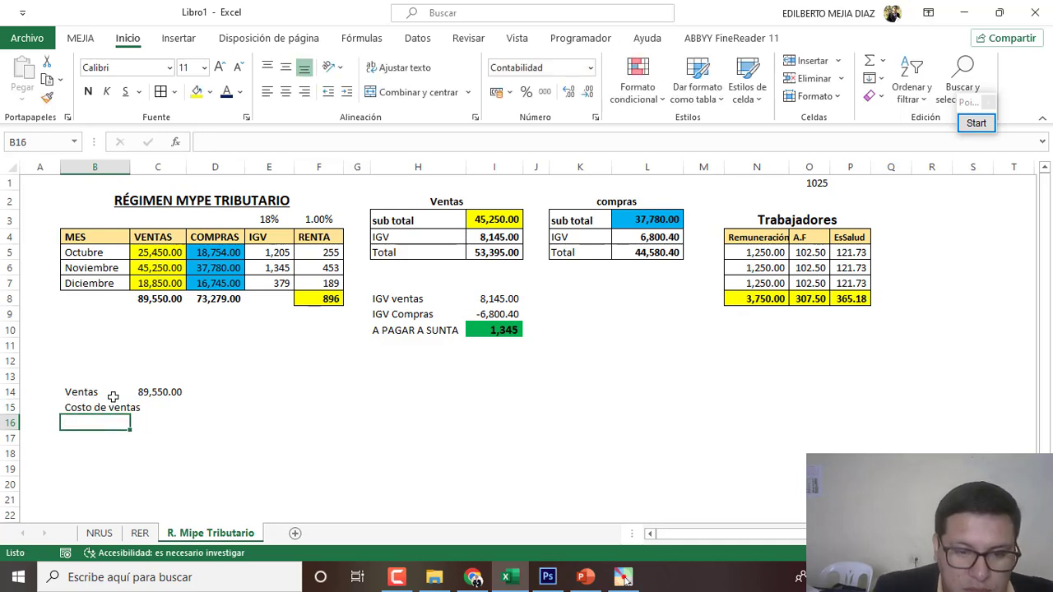
{"action": "left_click", "coordinate": [148, 413]}
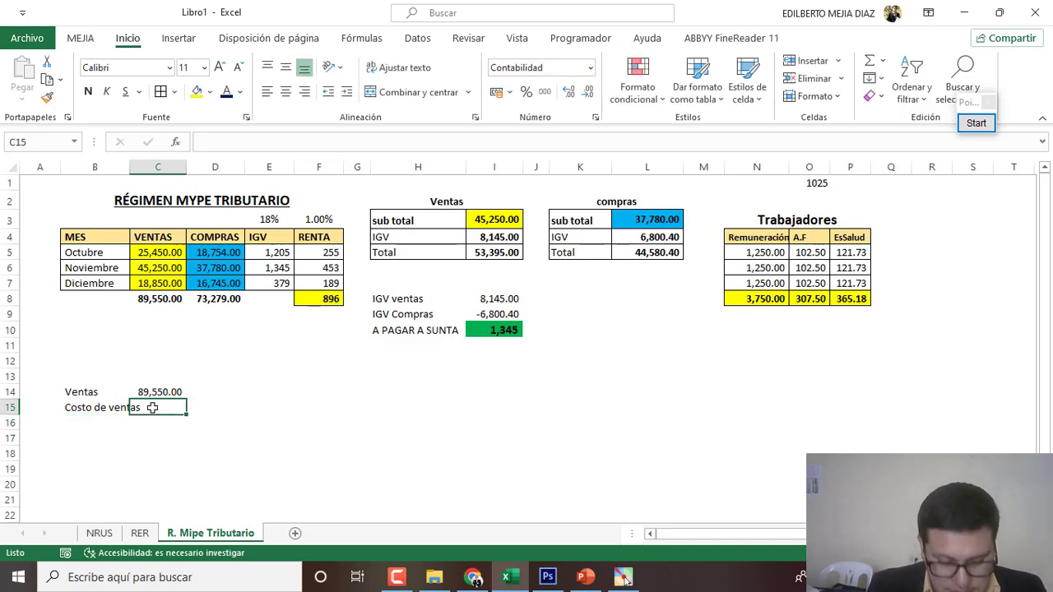
{"action": "type", "text": "+"}
{"action": "left_click", "coordinate": [212, 297]}
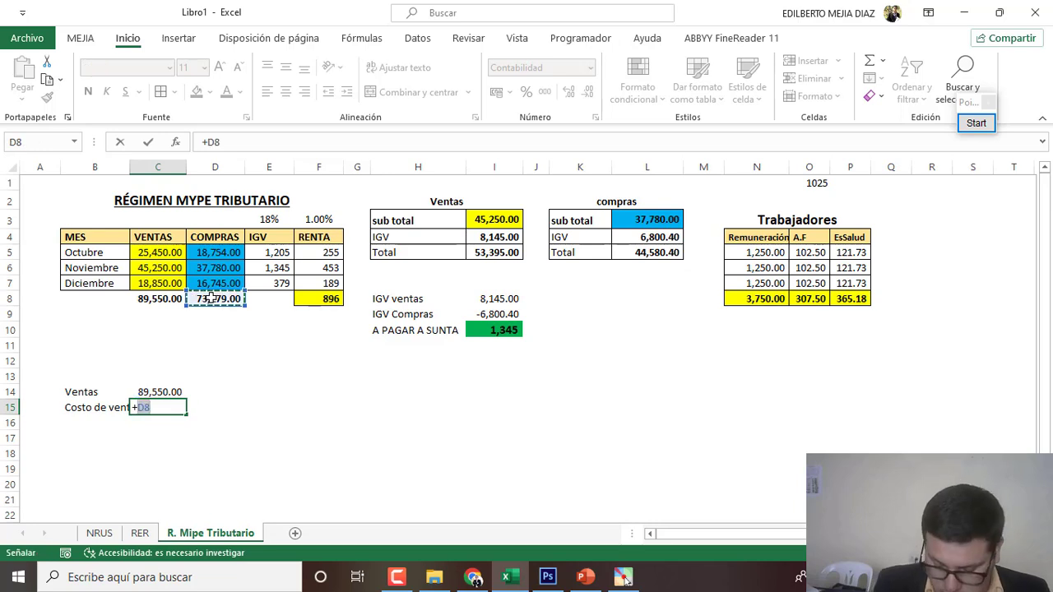
{"action": "type", "text": "*"}
{"action": "type", "text": "8"}
{"action": "key", "text": "Return"}
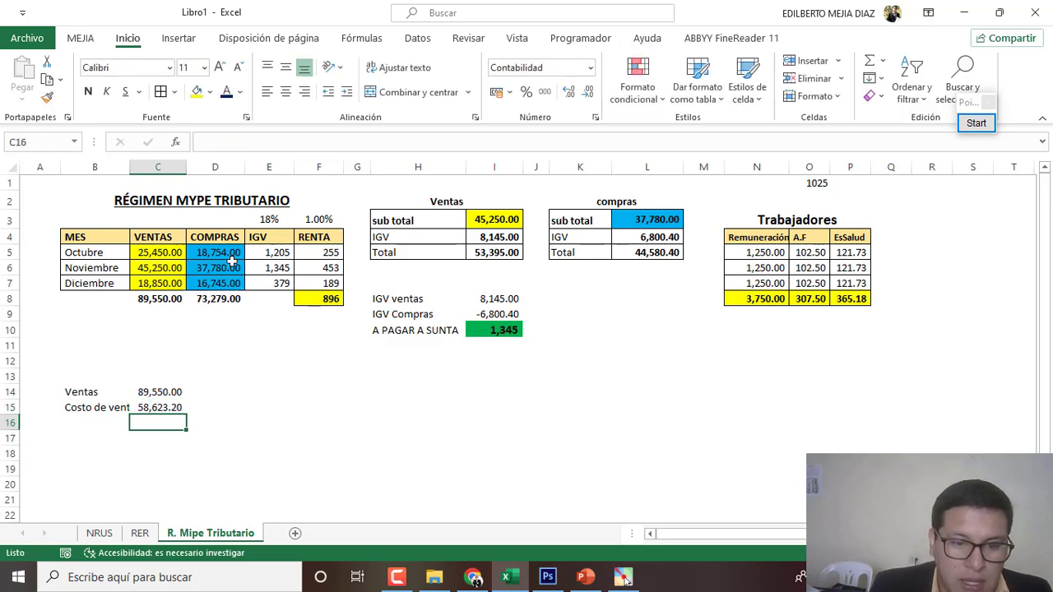
Step: Bold the cost of sales amount and widen column B to fit its label
{"action": "left_click", "coordinate": [172, 409]}
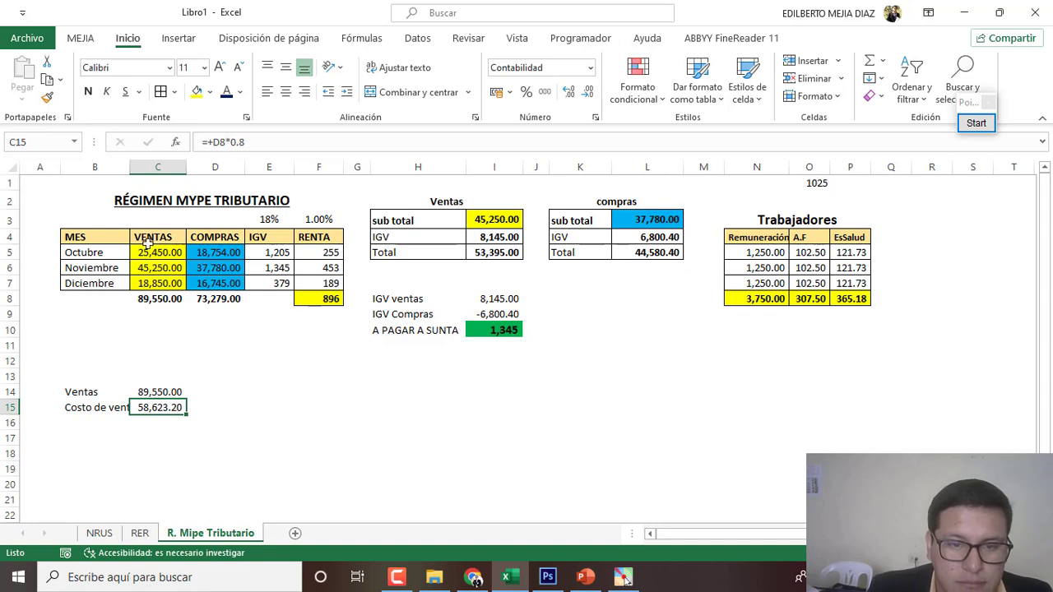
{"action": "left_click", "coordinate": [88, 93]}
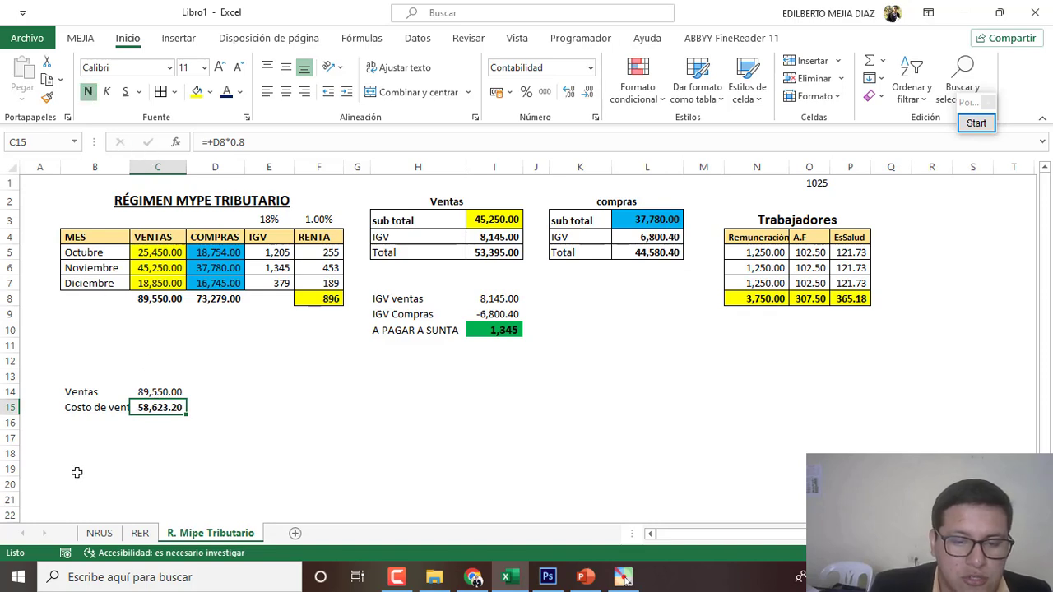
{"action": "left_click", "coordinate": [86, 412]}
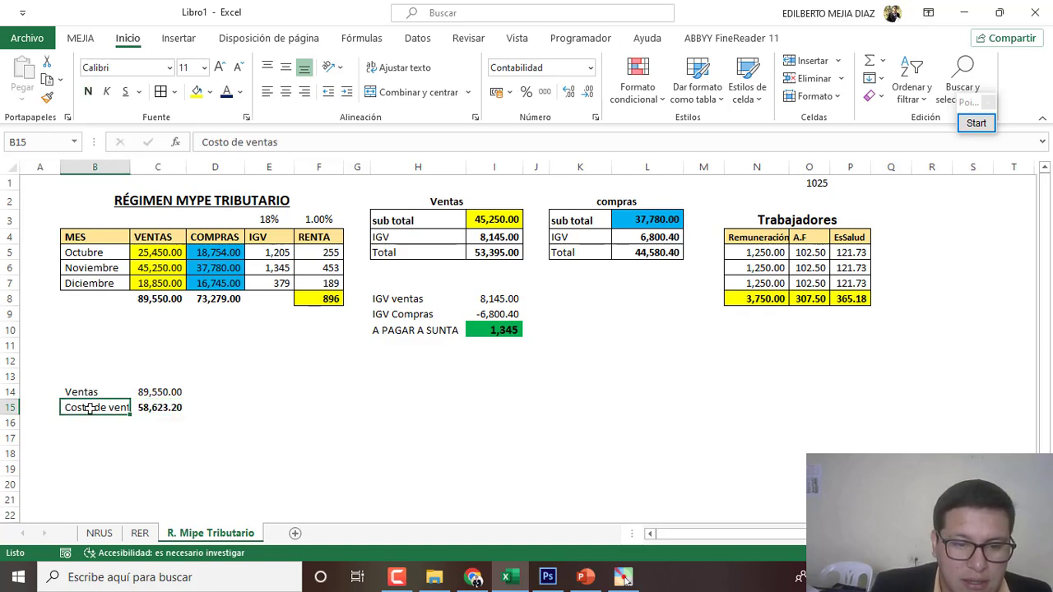
{"action": "left_click_drag", "start_coordinate": [129, 170], "coordinate": [144, 169]}
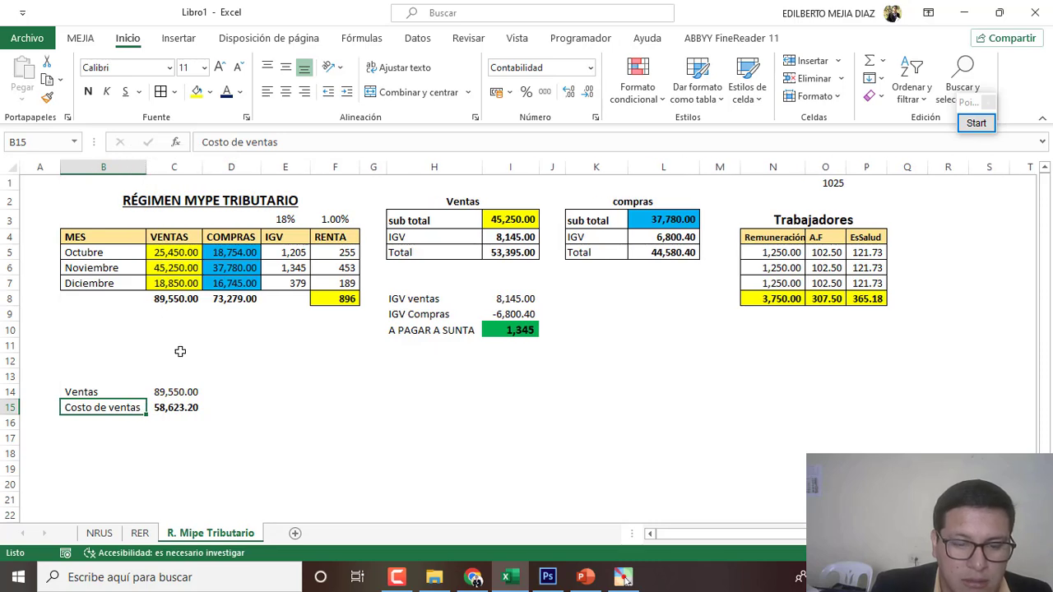
Step: Enter a right-aligned 'Util. Bruta' label in B16
{"action": "left_click", "coordinate": [161, 420]}
{"action": "left_click", "coordinate": [105, 423]}
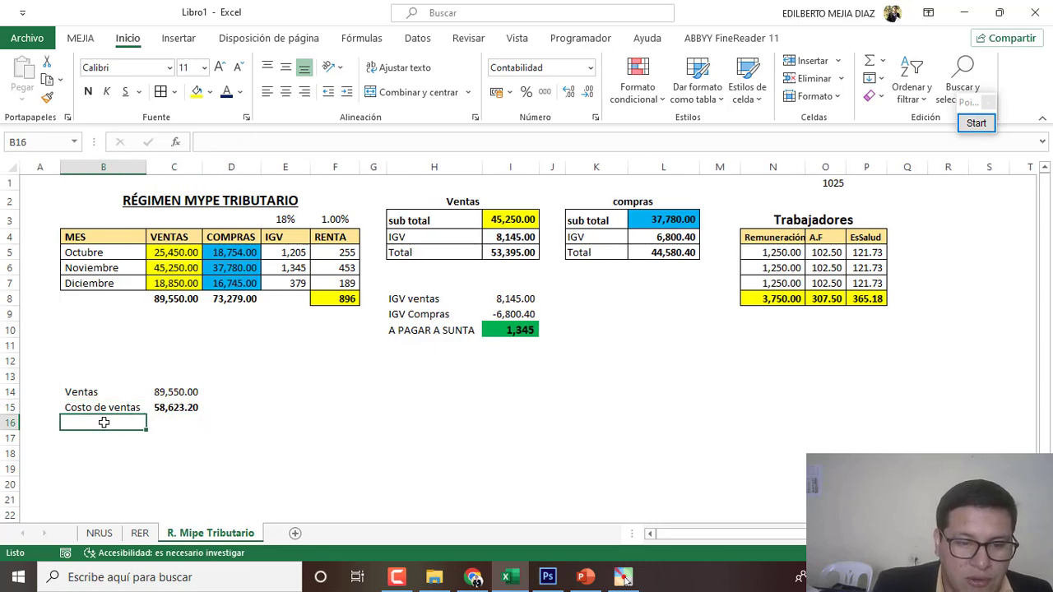
{"action": "left_click", "coordinate": [304, 91]}
{"action": "type", "text": "U"}
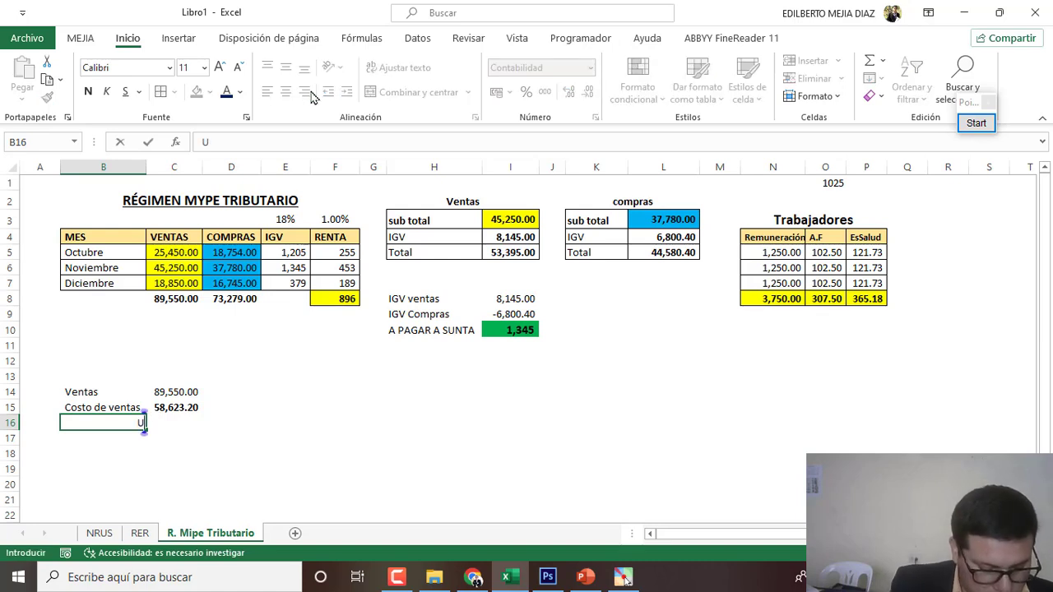
{"action": "type", "text": "til."}
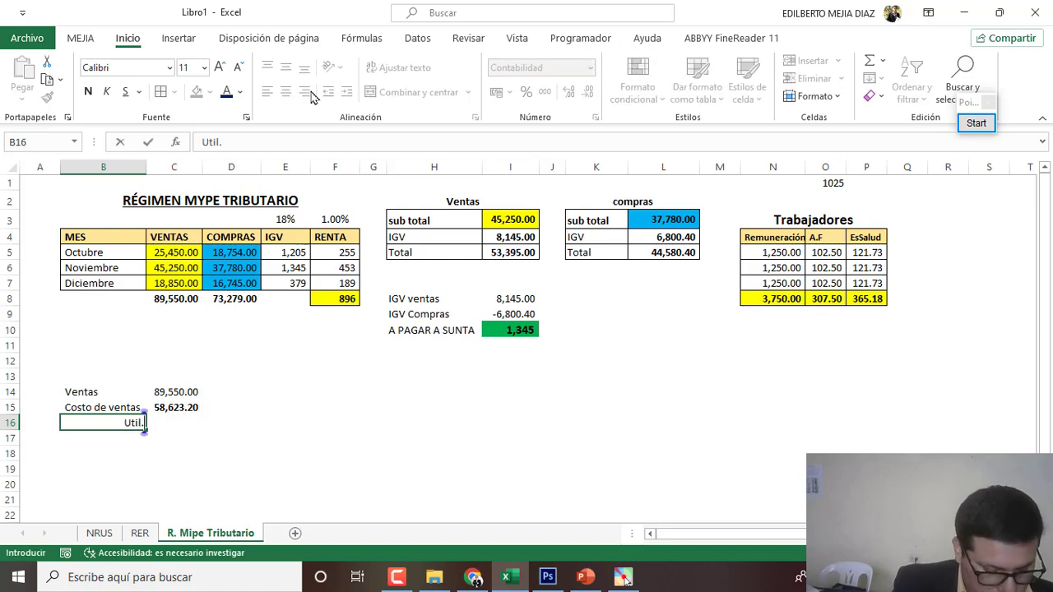
{"action": "type", "text": " Bruta"}
{"action": "key", "text": "Return"}
Step: Set C16 to +C14-C15 (30,926.80) and make the Util. Bruta row bold
{"action": "key", "text": "Up"}
{"action": "key", "text": "Right"}
{"action": "type", "text": "+"}
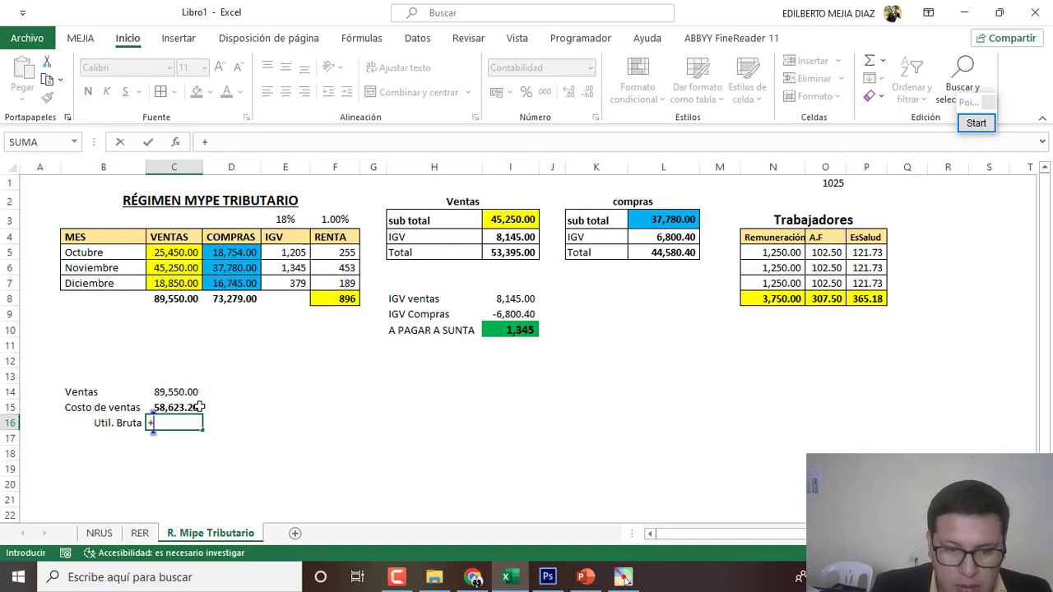
{"action": "left_click", "coordinate": [190, 396]}
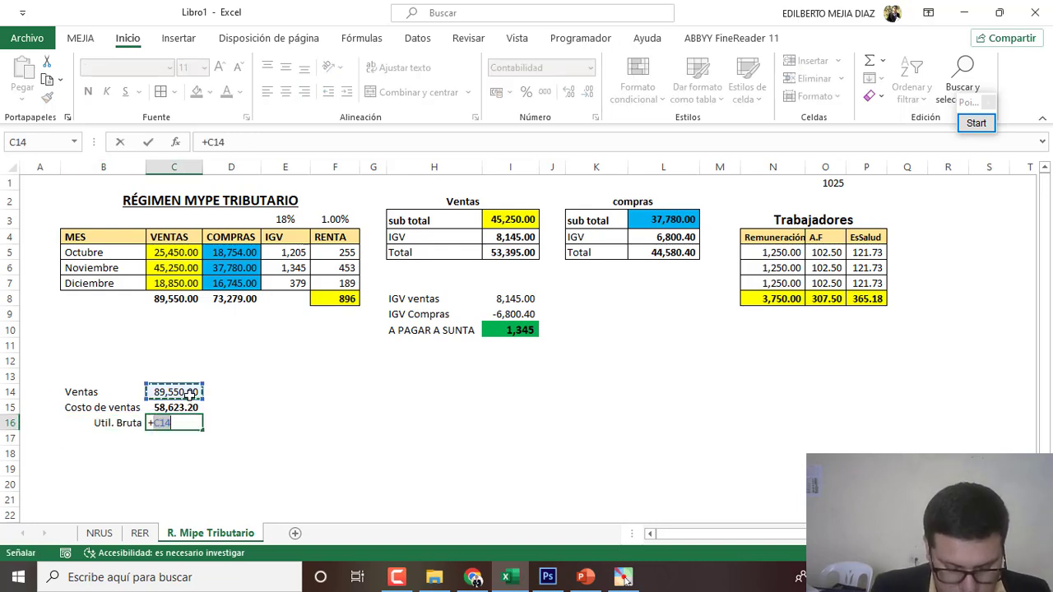
{"action": "type", "text": "+"}
{"action": "left_click", "coordinate": [190, 406]}
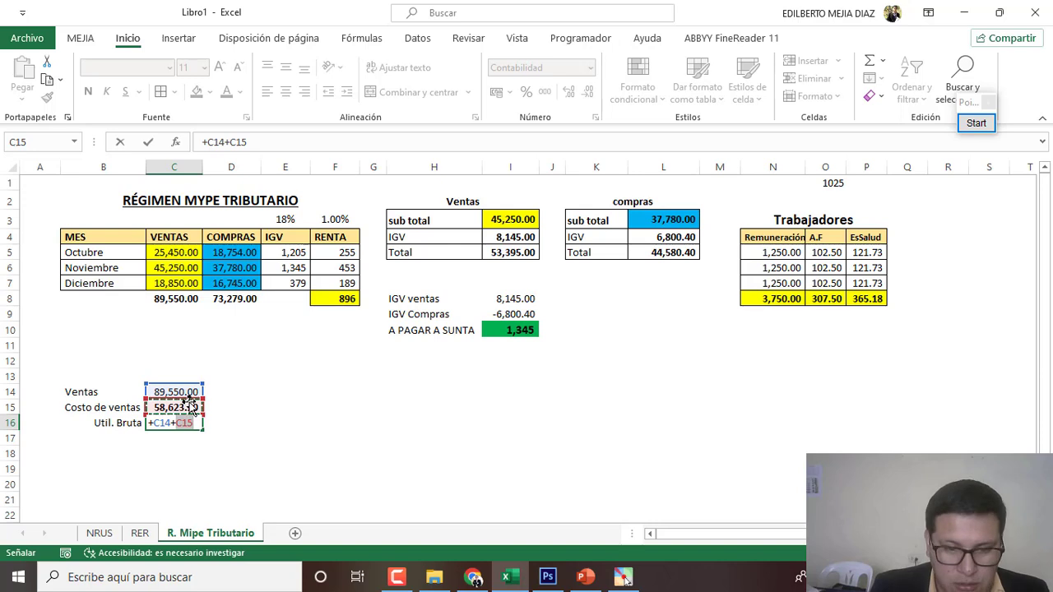
{"action": "left_click", "coordinate": [176, 423]}
{"action": "key", "text": "BackSpace"}
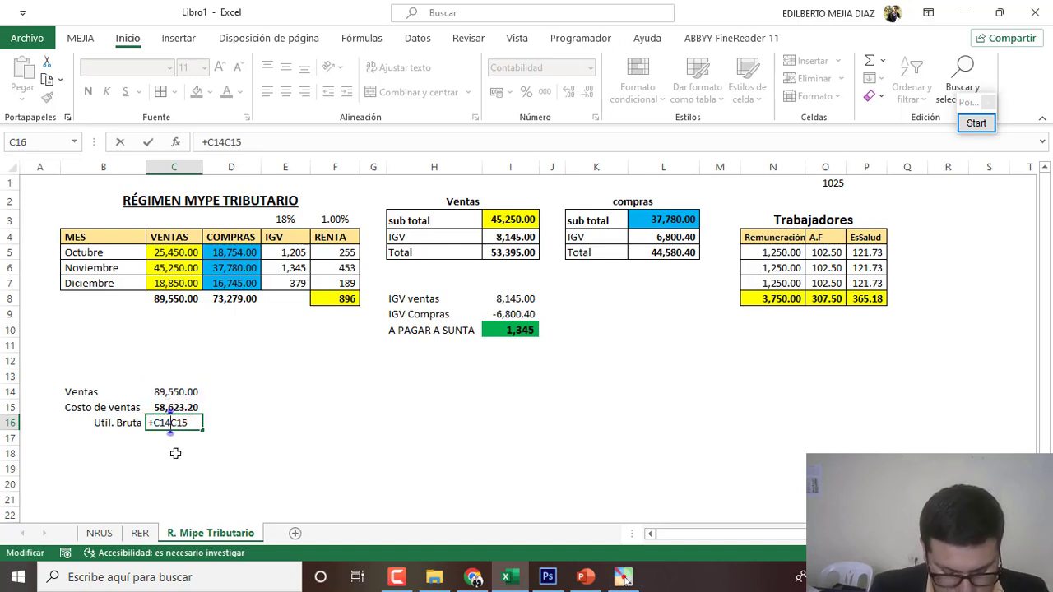
{"action": "type", "text": "-"}
{"action": "key", "text": "Return"}
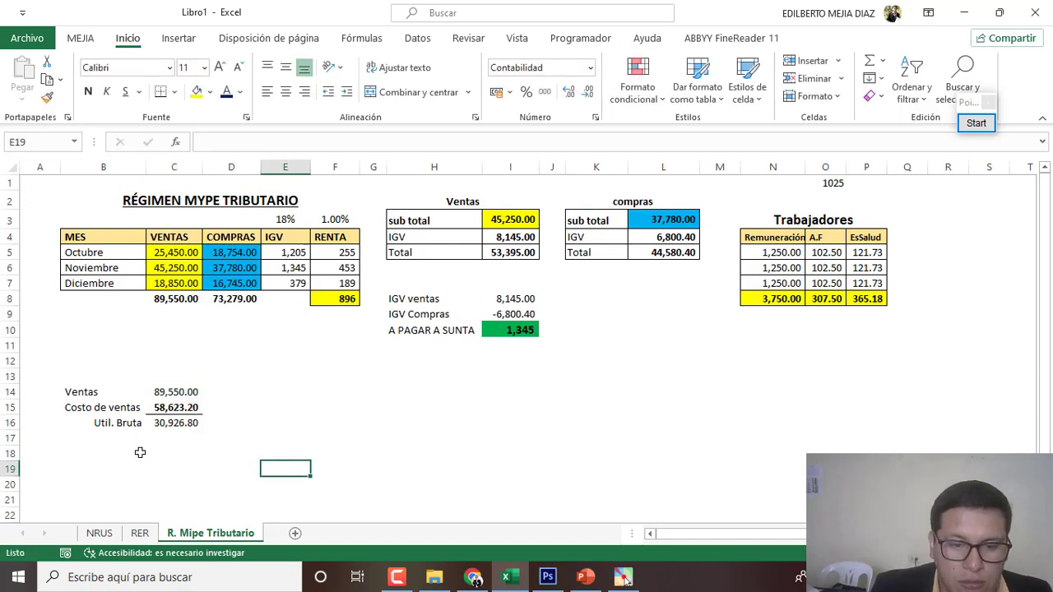
{"action": "left_click_drag", "start_coordinate": [112, 424], "coordinate": [176, 423]}
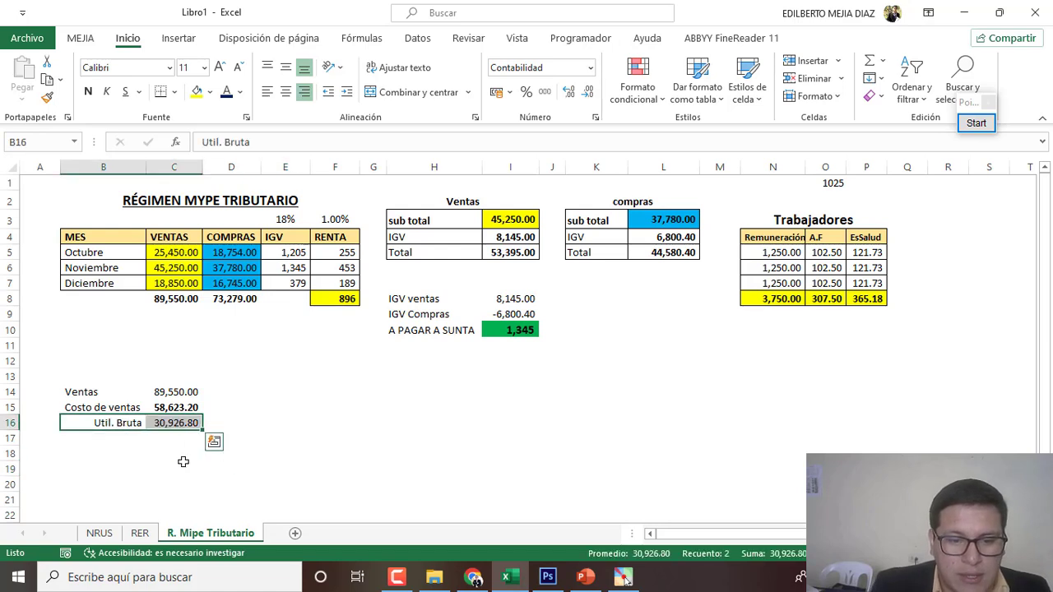
{"action": "left_click", "coordinate": [88, 91]}
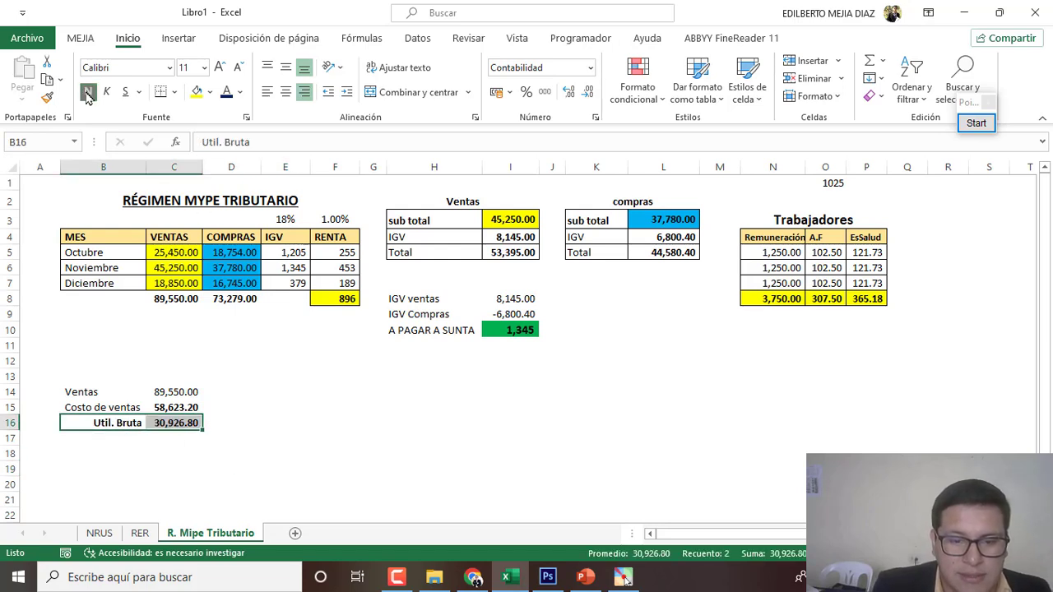
Step: Add 'G.Operat.' in B17 with C17 = +N8+O8+P8, giving 4,422.68
{"action": "left_click", "coordinate": [73, 441]}
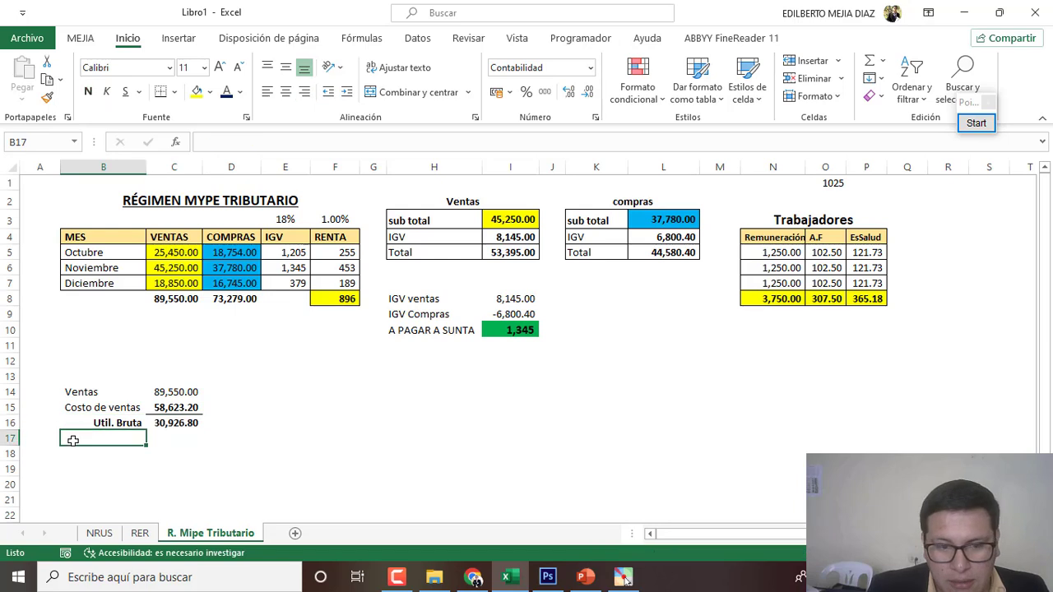
{"action": "type", "text": "G."}
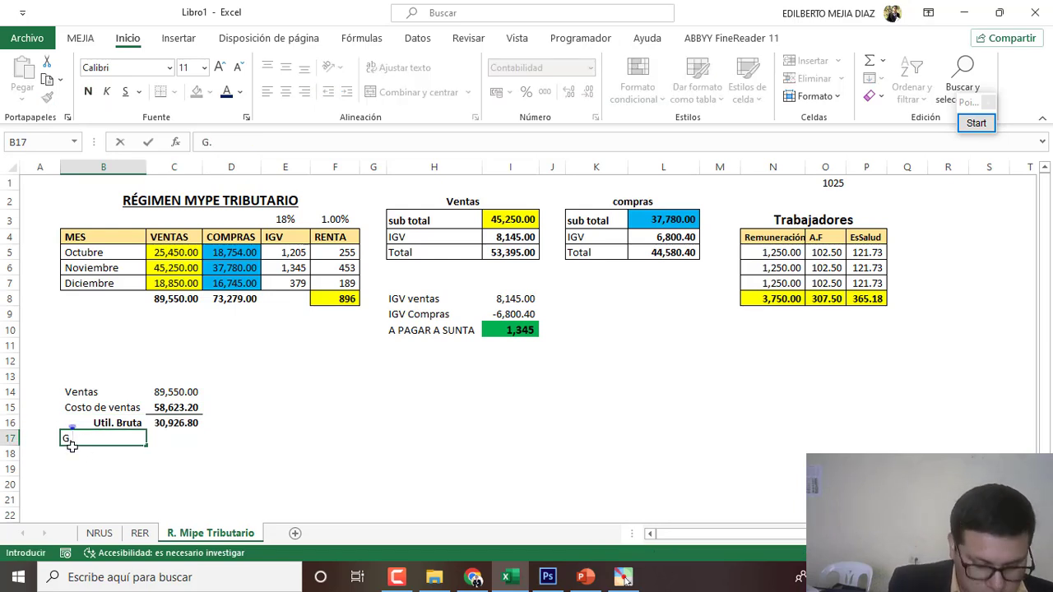
{"action": "type", "text": "Ope"}
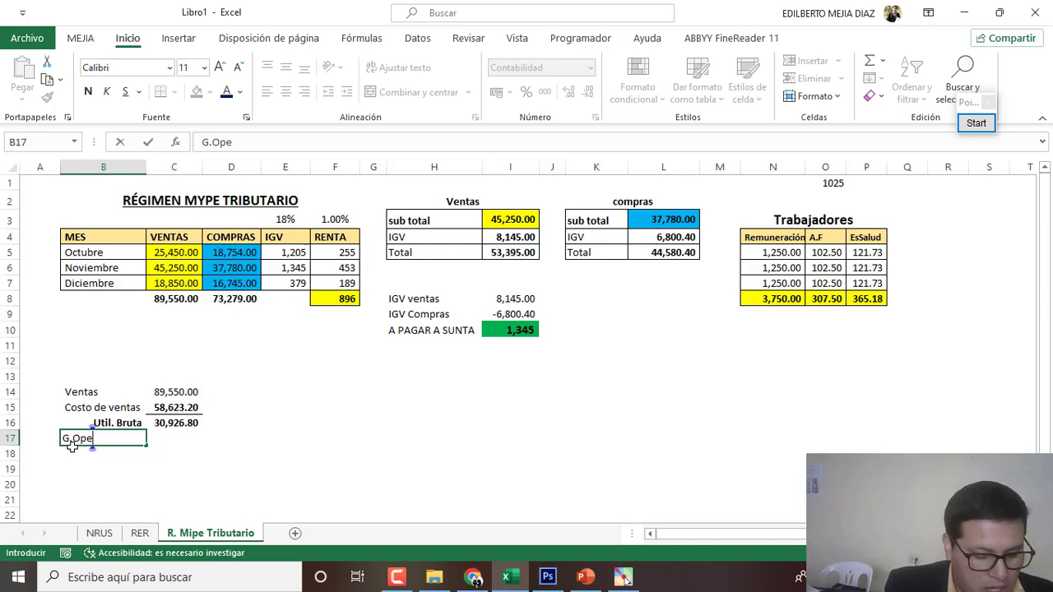
{"action": "type", "text": "rat."}
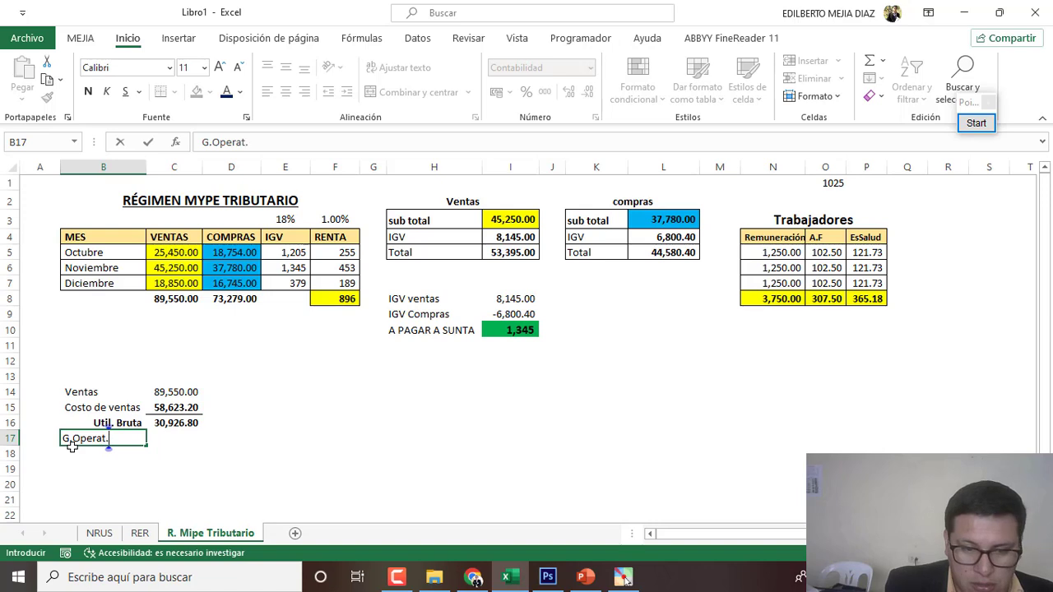
{"action": "left_click", "coordinate": [166, 463]}
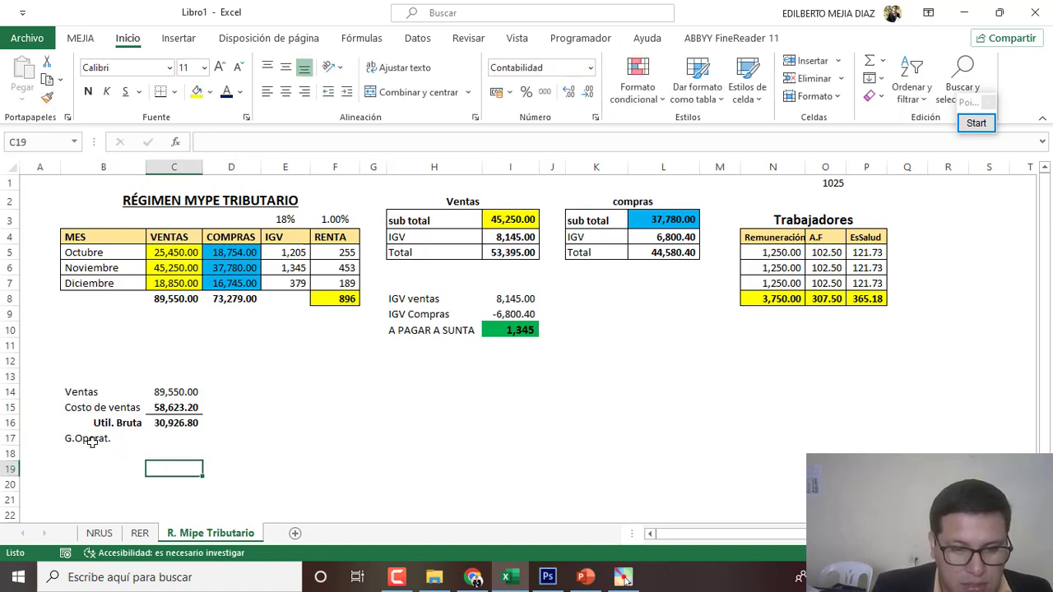
{"action": "left_click", "coordinate": [166, 442]}
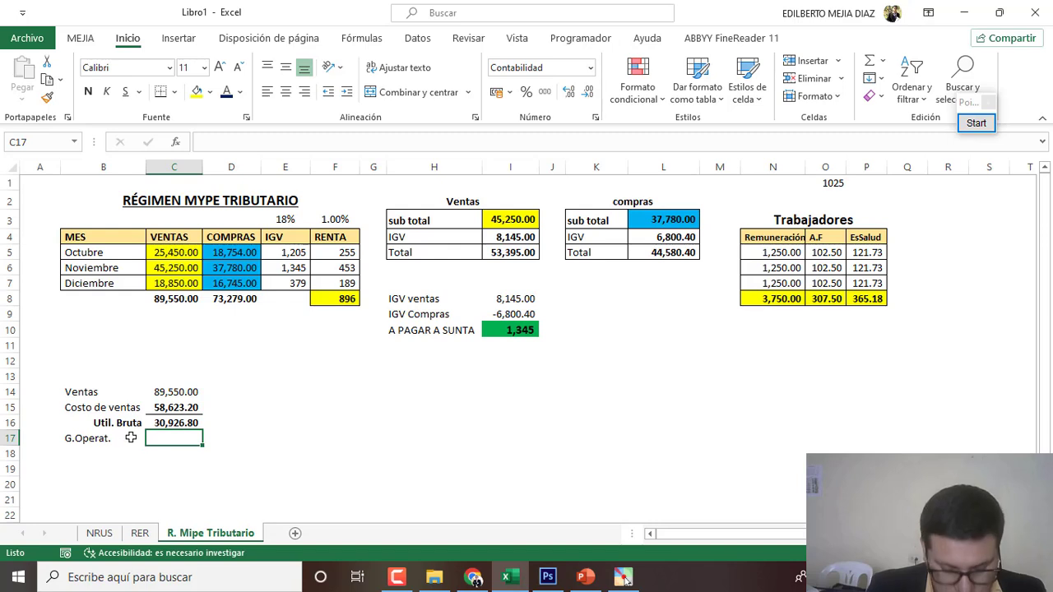
{"action": "type", "text": "+"}
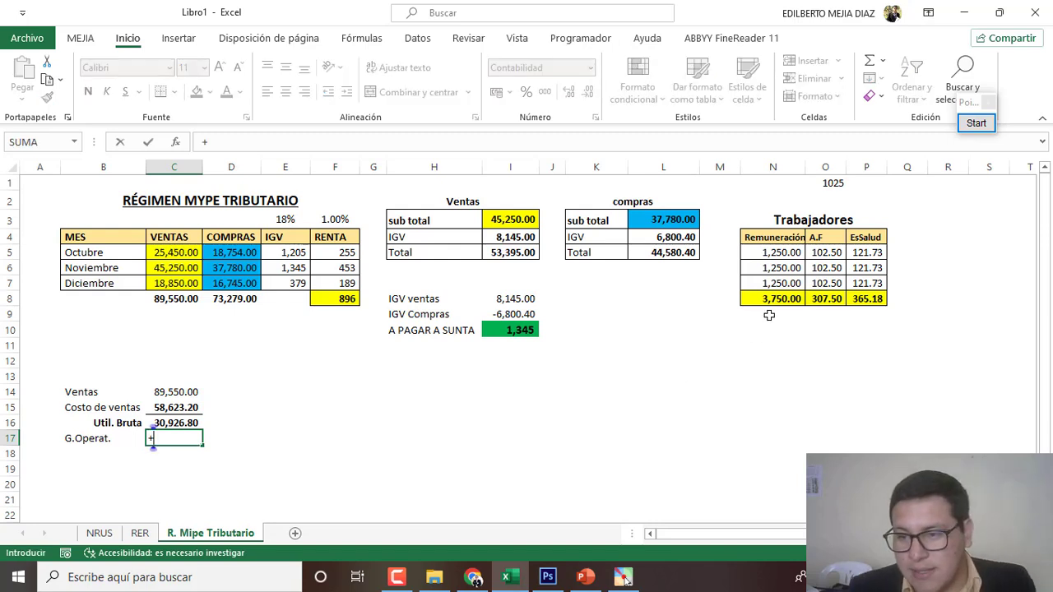
{"action": "left_click", "coordinate": [774, 299]}
{"action": "type", "text": "+"}
{"action": "left_click", "coordinate": [817, 299]}
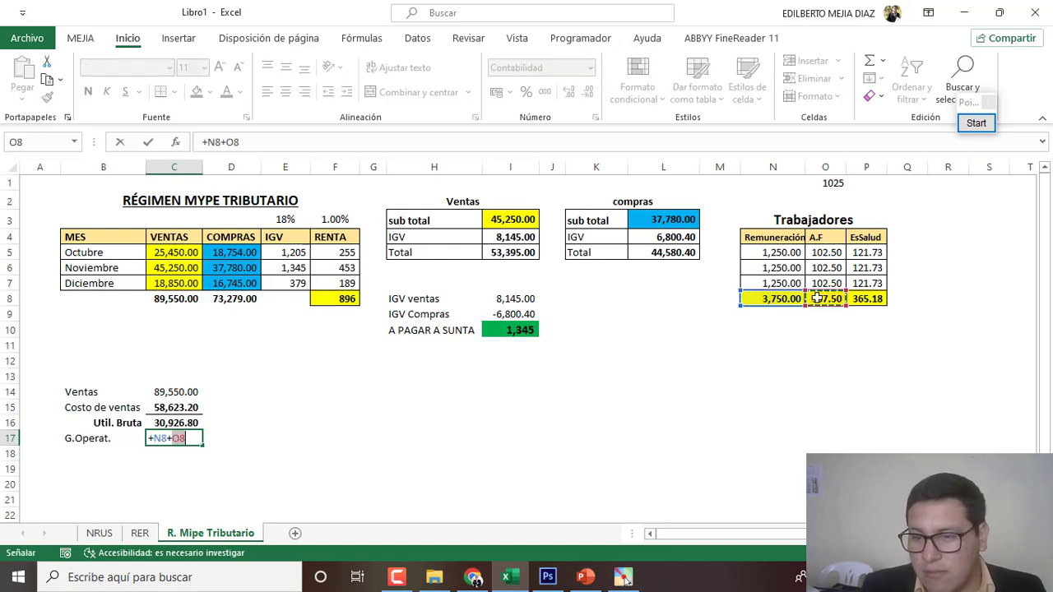
{"action": "type", "text": "+"}
{"action": "left_click", "coordinate": [866, 298]}
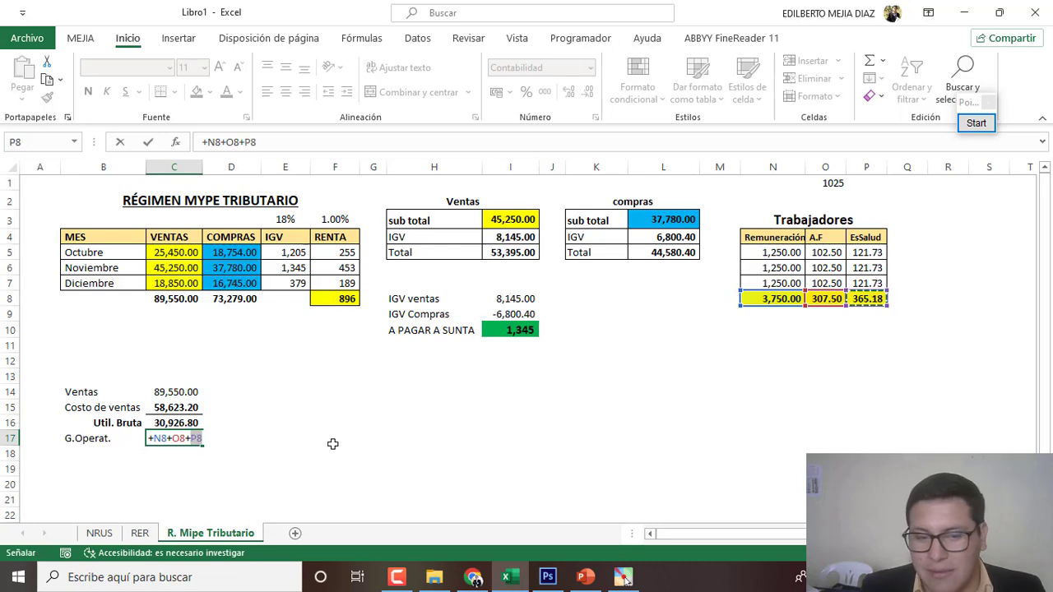
{"action": "key", "text": "Return"}
Step: Copy the Util. Bruta row B16:C16
{"action": "left_click", "coordinate": [173, 438]}
{"action": "left_click_drag", "start_coordinate": [107, 423], "coordinate": [161, 420]}
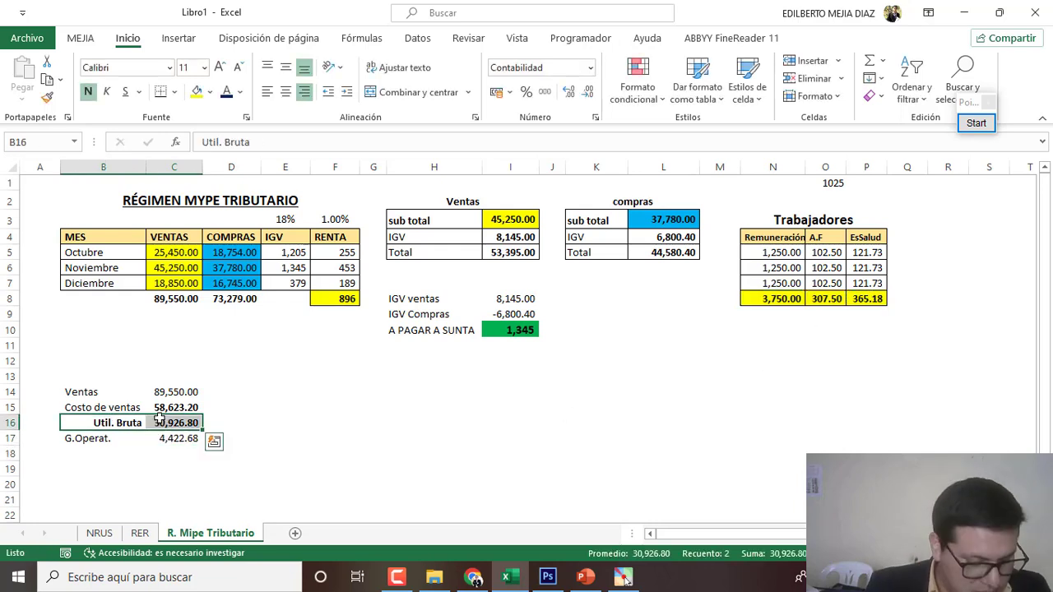
{"action": "key", "text": "ctrl+c"}
Step: Paste the copied row into B18 and rename the label to 'Util. Operativa'
{"action": "left_click", "coordinate": [117, 455]}
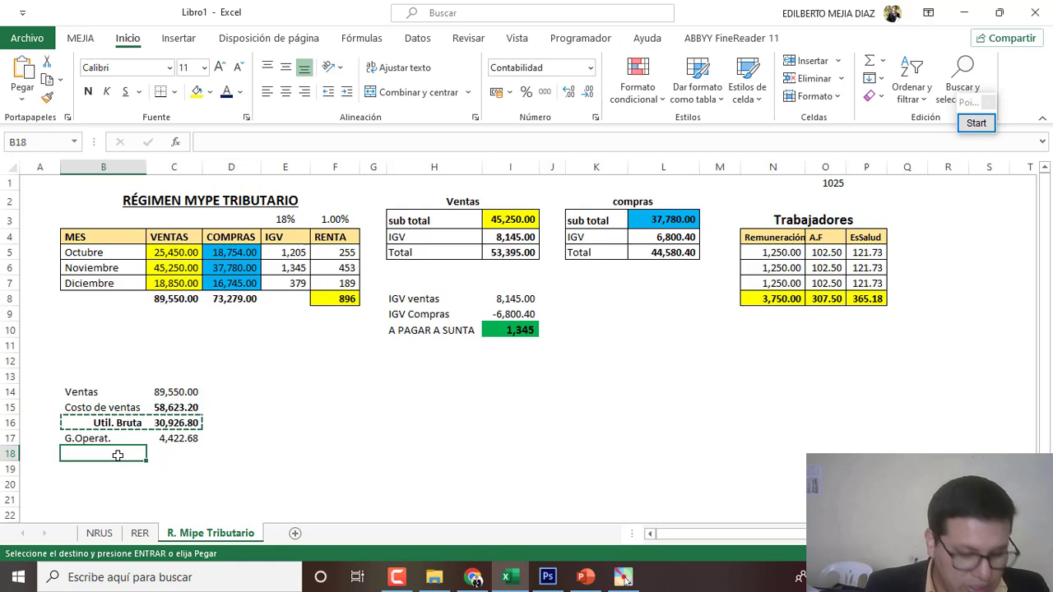
{"action": "key", "text": "ctrl+v"}
{"action": "left_click", "coordinate": [238, 141]}
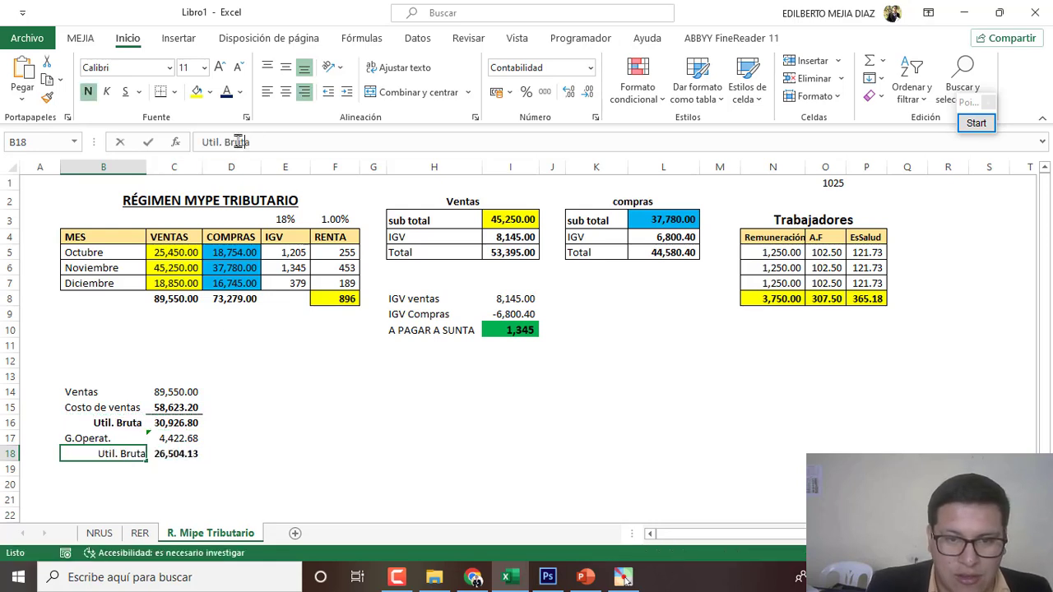
{"action": "double_click", "coordinate": [237, 141]}
{"action": "type", "text": "Operativa"}
{"action": "key", "text": "Return"}
Step: Set C18 to +C16-C17, showing 26,504.13
{"action": "left_click", "coordinate": [177, 453]}
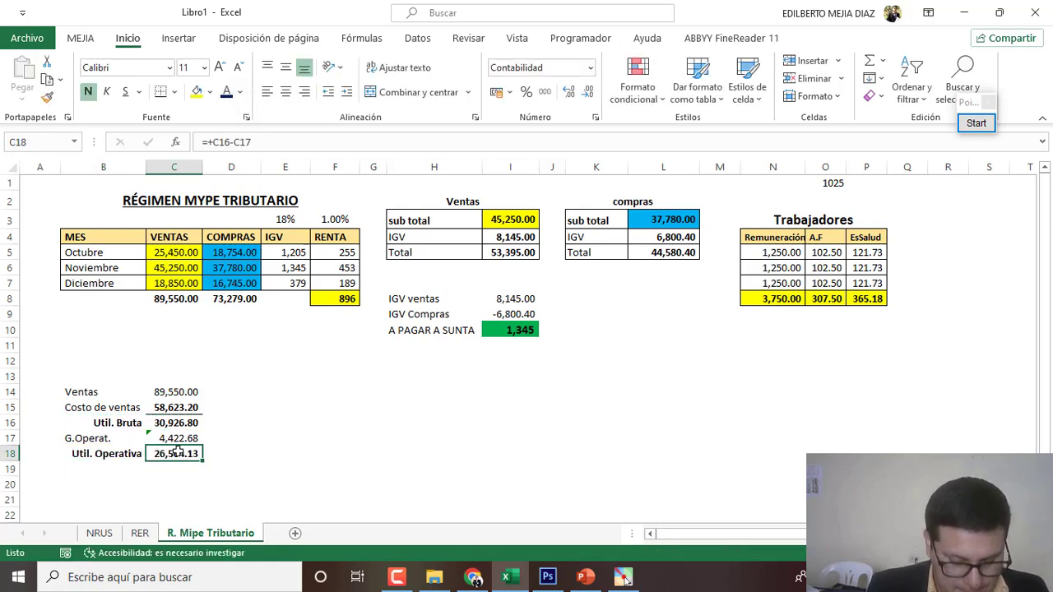
{"action": "type", "text": "+"}
{"action": "left_click", "coordinate": [176, 423]}
{"action": "type", "text": "+"}
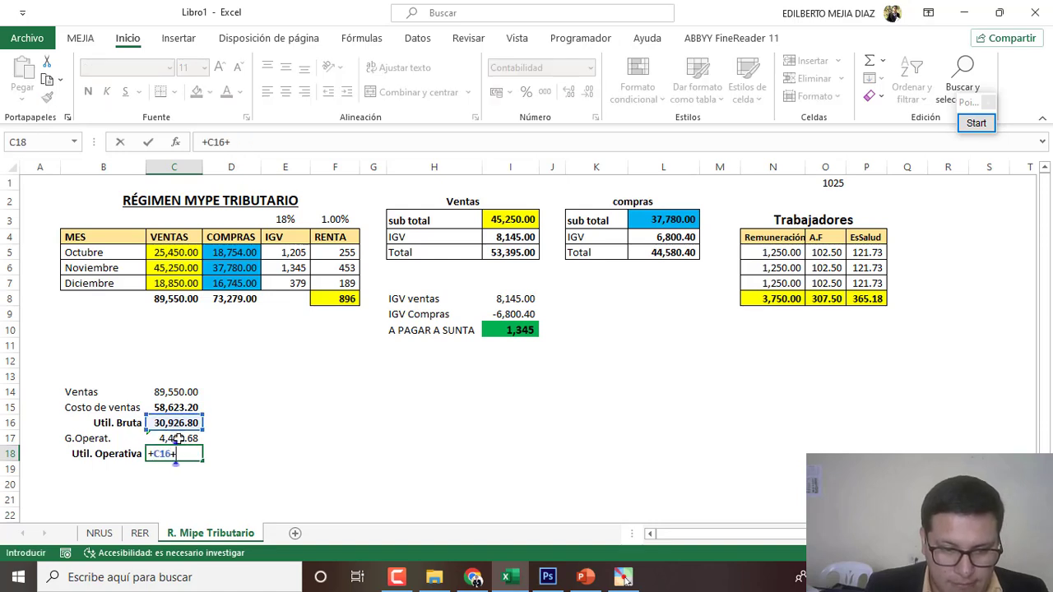
{"action": "key", "text": "BackSpace"}
{"action": "type", "text": "-"}
{"action": "left_click", "coordinate": [178, 439]}
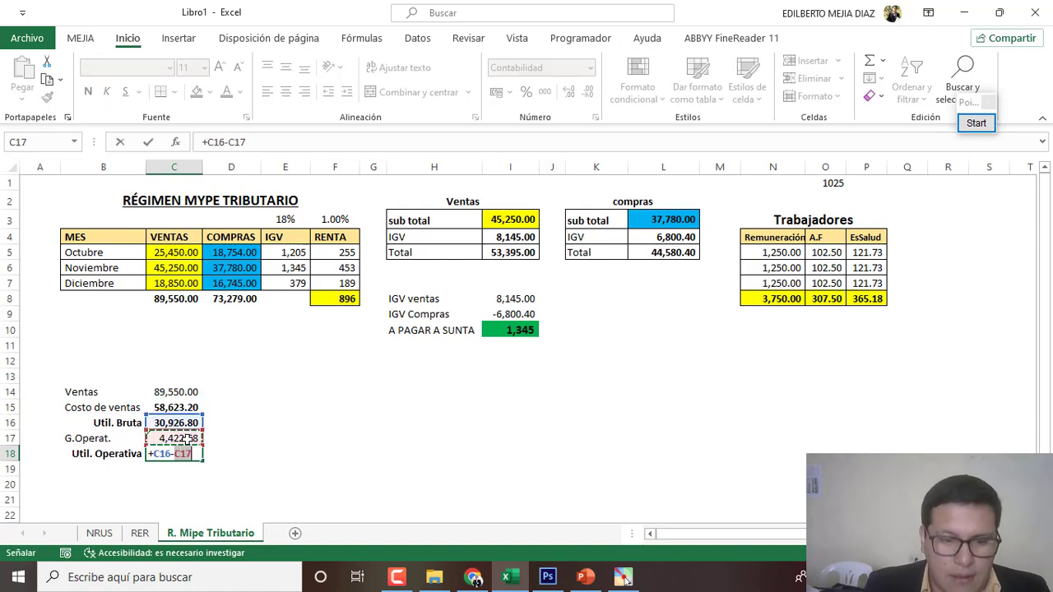
{"action": "key", "text": "Return"}
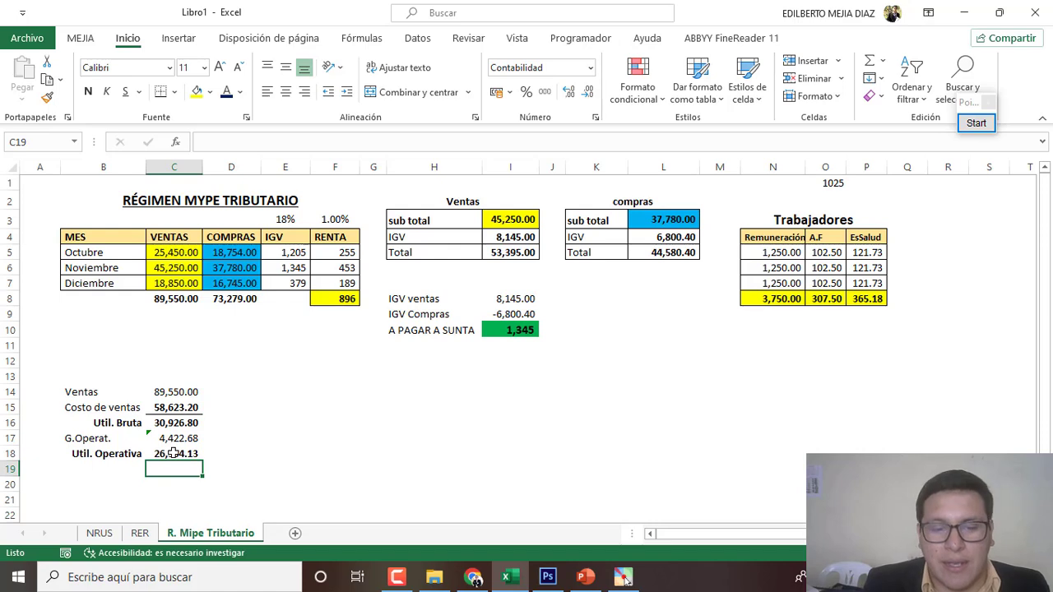
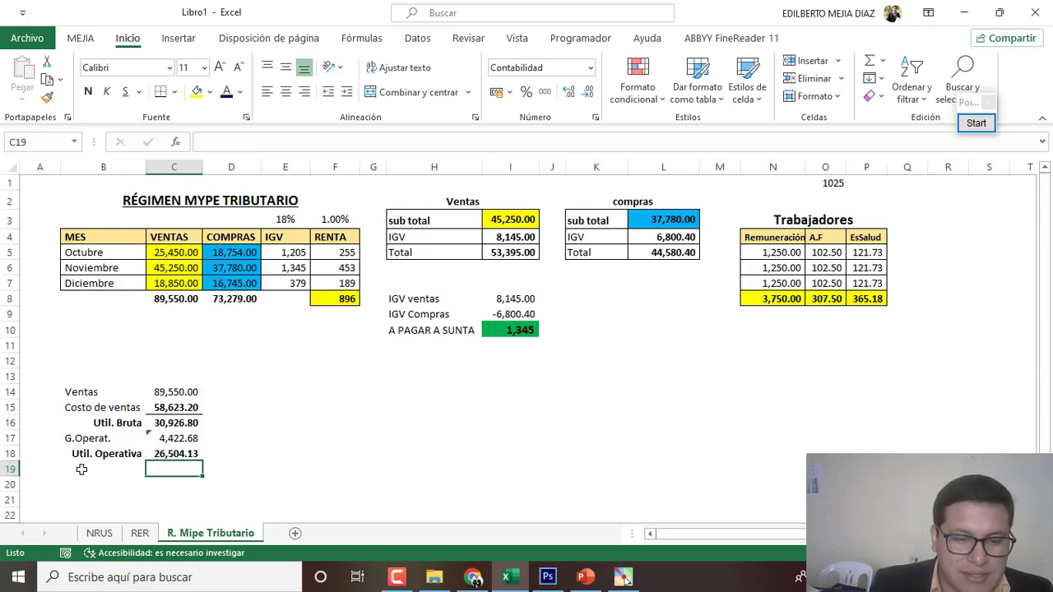
Step: Enter 'Impuesto a la renta' in B19 below the 26,504.13 operating profit, then return from PowerPoint
{"action": "left_click", "coordinate": [169, 452]}
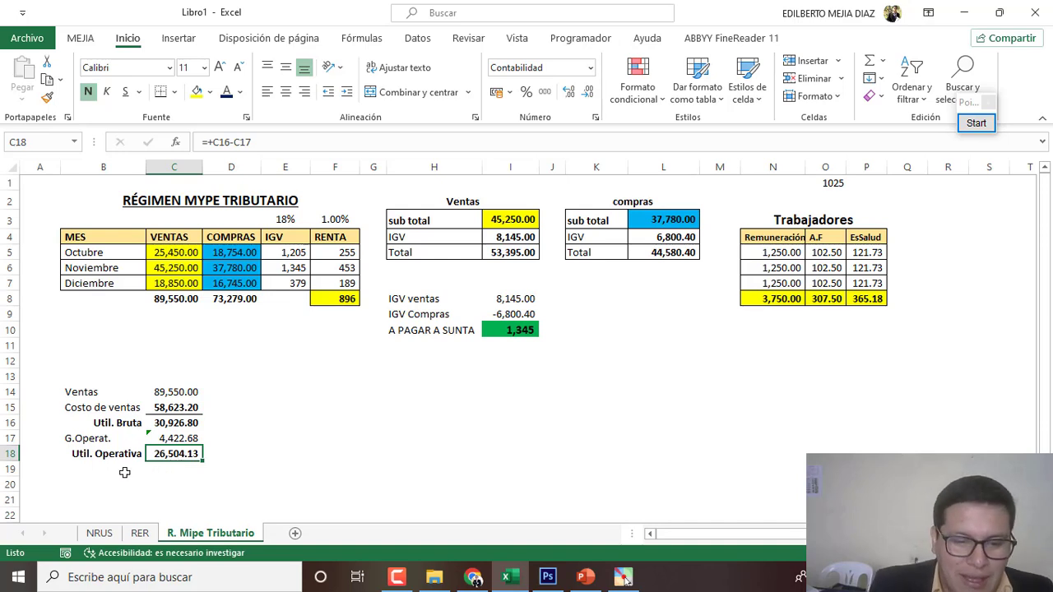
{"action": "left_click", "coordinate": [84, 471]}
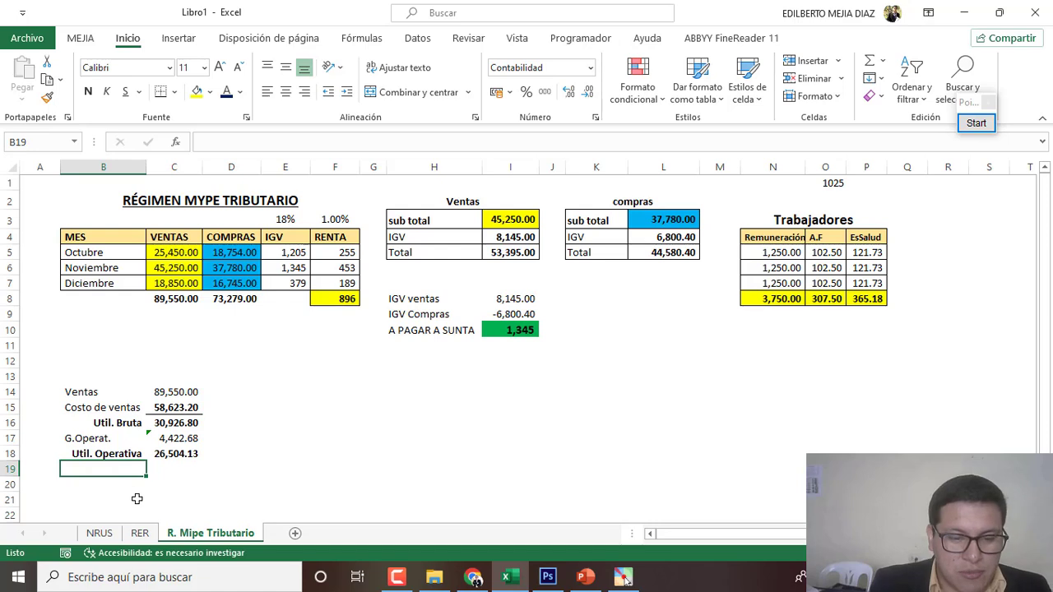
{"action": "type", "text": "Im"}
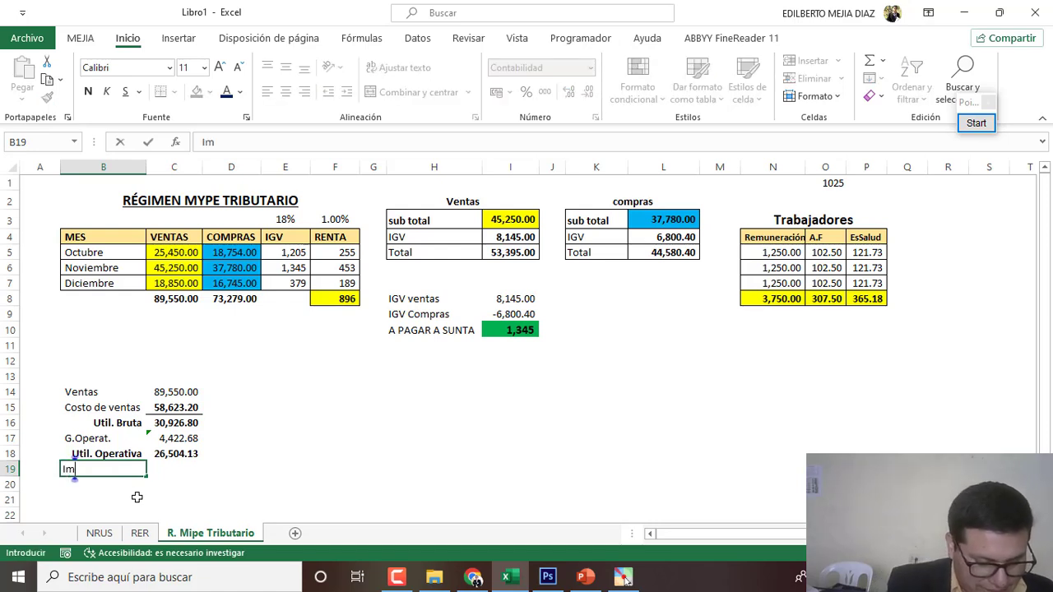
{"action": "type", "text": "puesto a la"}
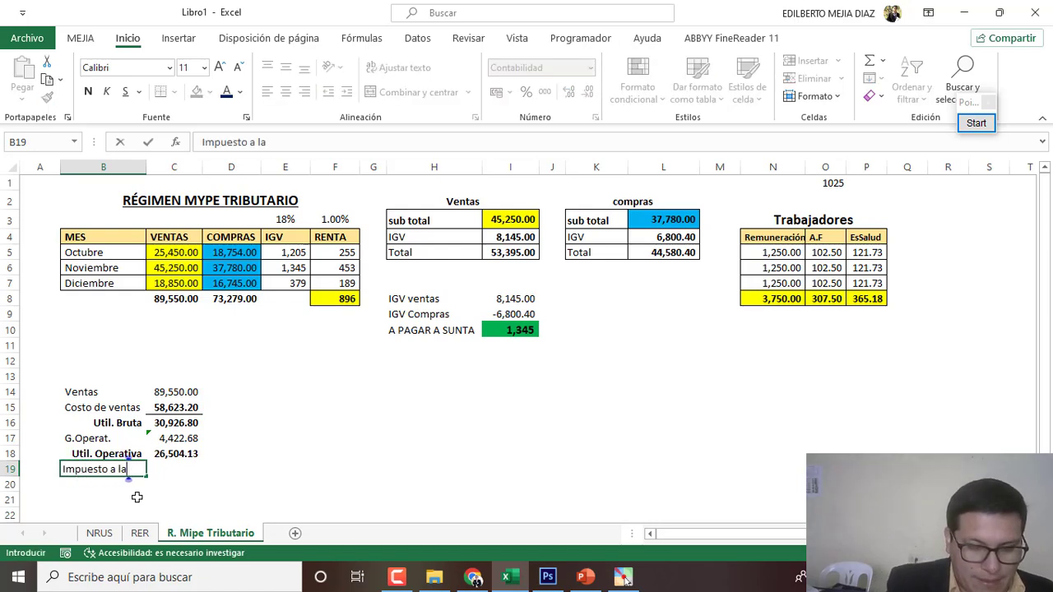
{"action": "type", "text": " renta"}
{"action": "key", "text": "alt+Tab"}
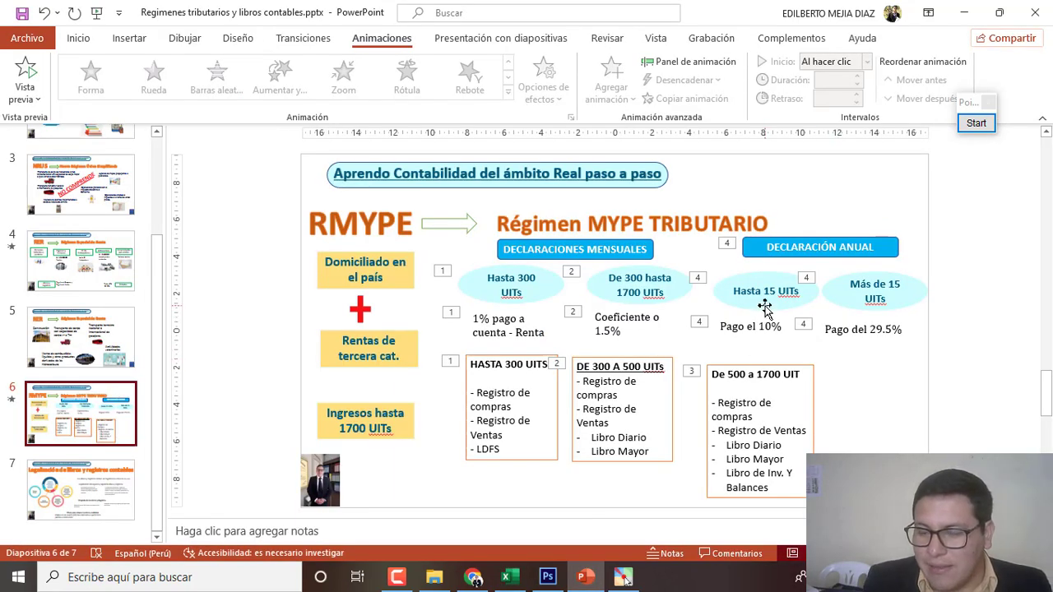
{"action": "left_click", "coordinate": [964, 16]}
Step: Enter 15% as the UIT count in E18, a UIT heading in F17, and 4,600 in F18
{"action": "left_click", "coordinate": [343, 407]}
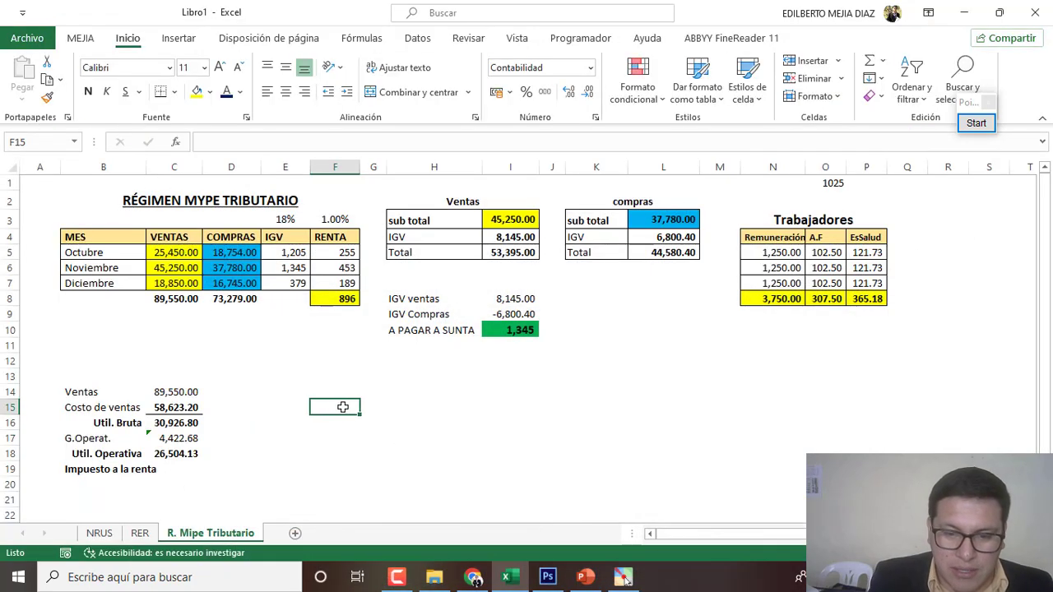
{"action": "left_click", "coordinate": [315, 448]}
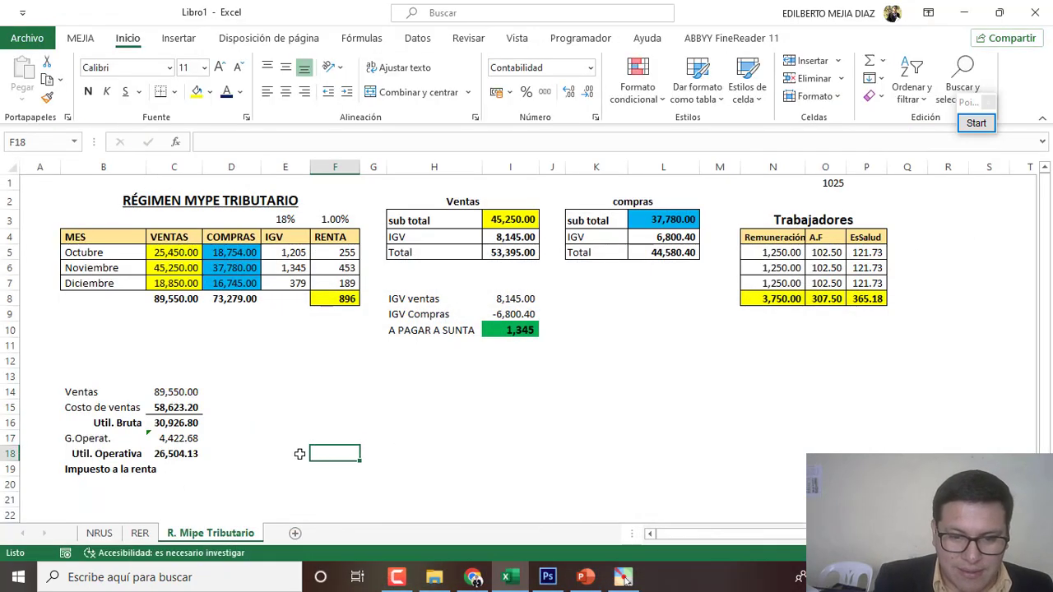
{"action": "left_click", "coordinate": [300, 454]}
{"action": "type", "text": "15%"}
{"action": "key", "text": "Tab"}
{"action": "left_click", "coordinate": [326, 438]}
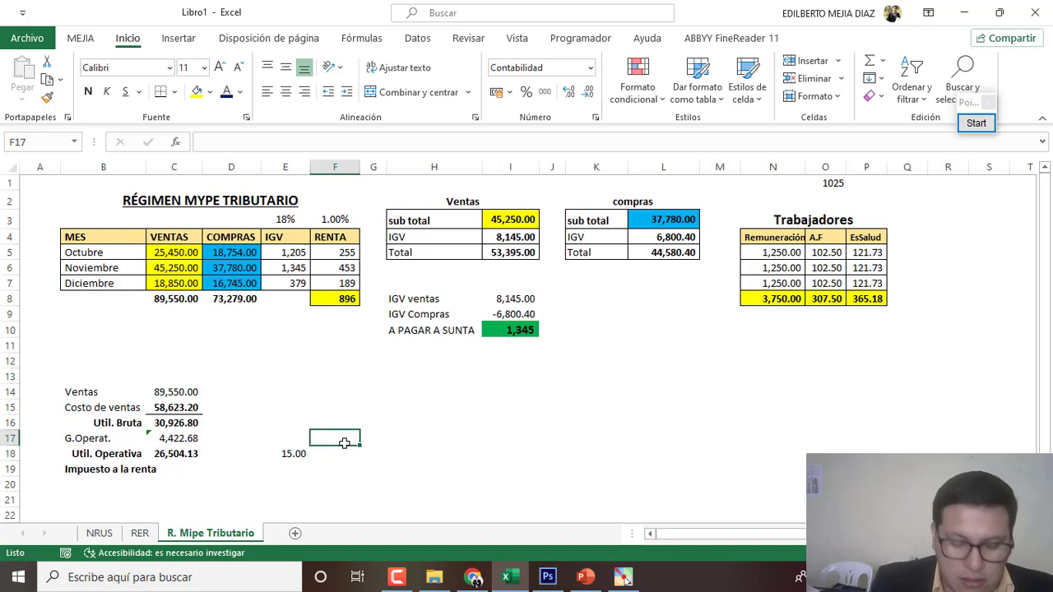
{"action": "type", "text": "uit"}
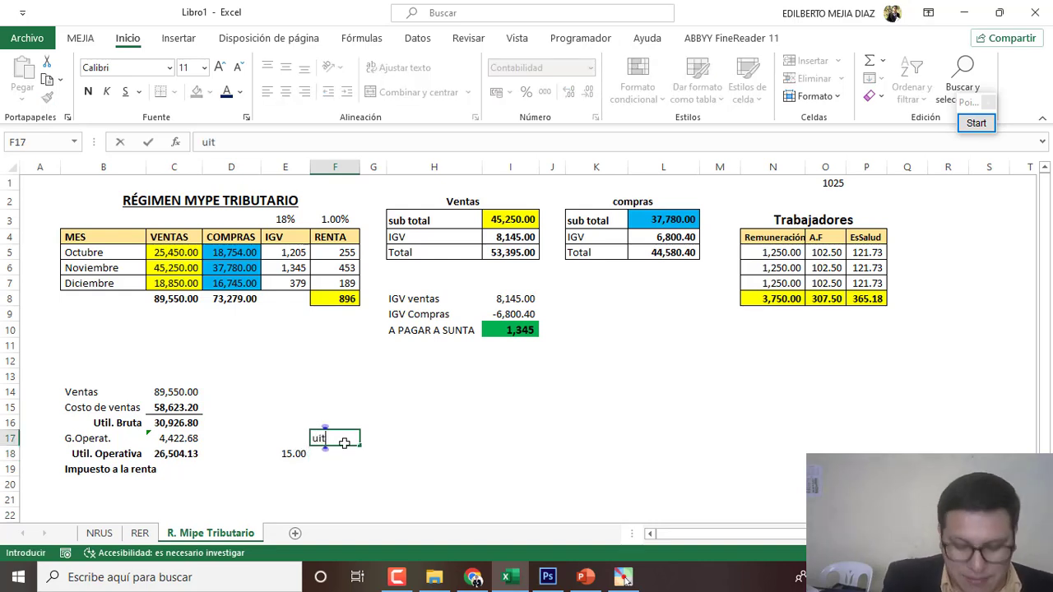
{"action": "type", "text": "UIT"}
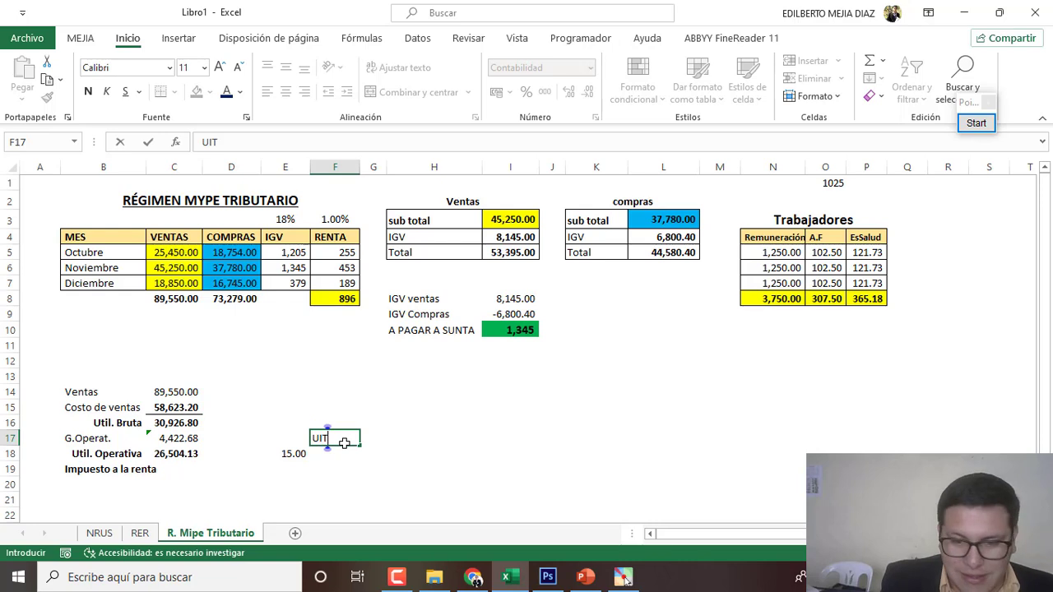
{"action": "key", "text": "Return"}
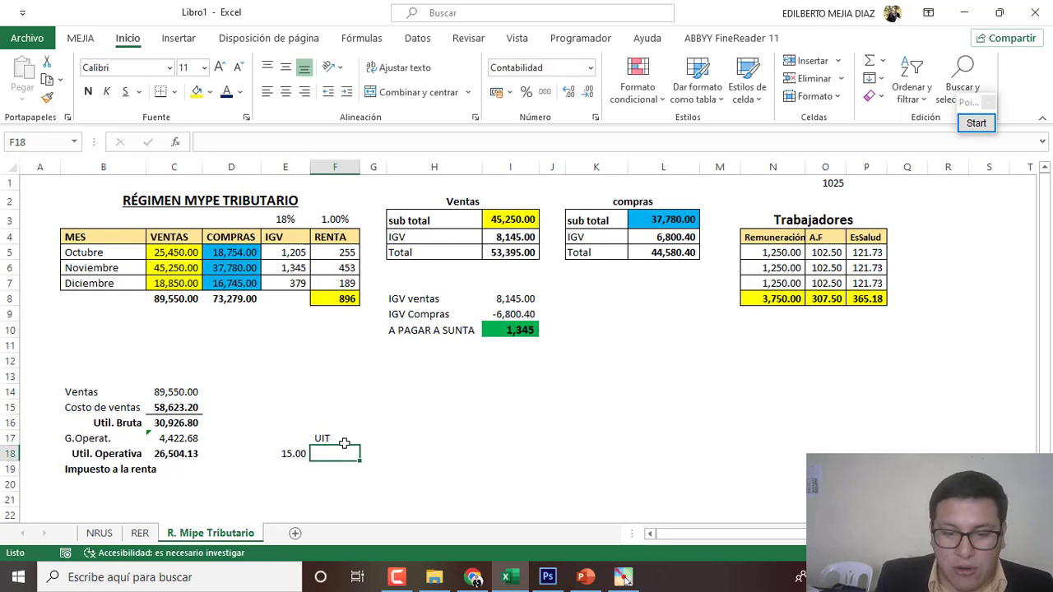
{"action": "type", "text": "4"}
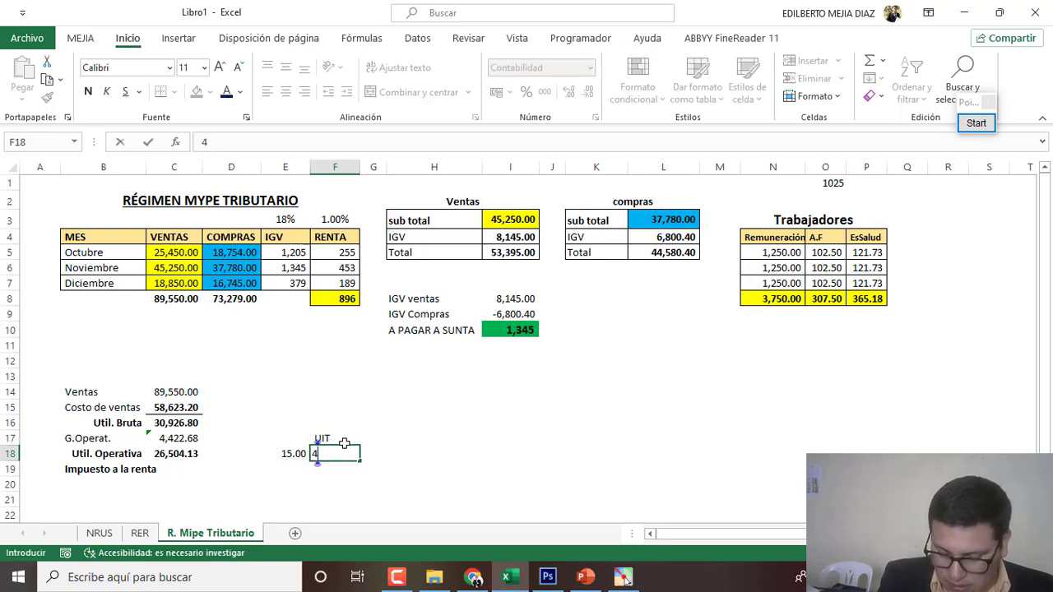
{"action": "type", "text": ",600"}
{"action": "key", "text": "Return"}
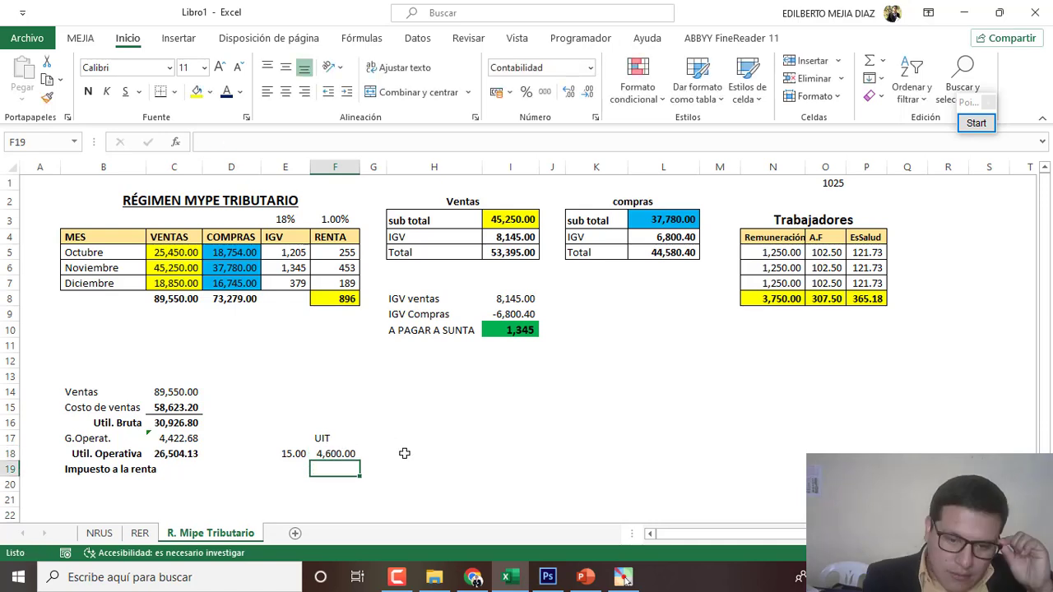
Step: Compute =+F18*E18 in H18, giving 69,000.00, and make it bold
{"action": "left_click", "coordinate": [402, 452]}
{"action": "type", "text": "+"}
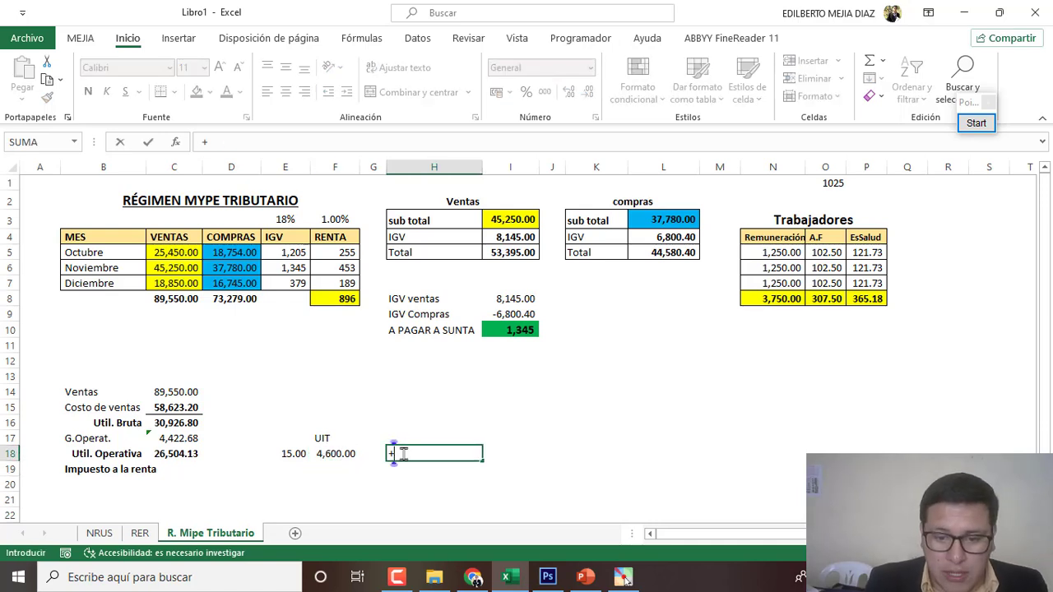
{"action": "key", "text": "Escape"}
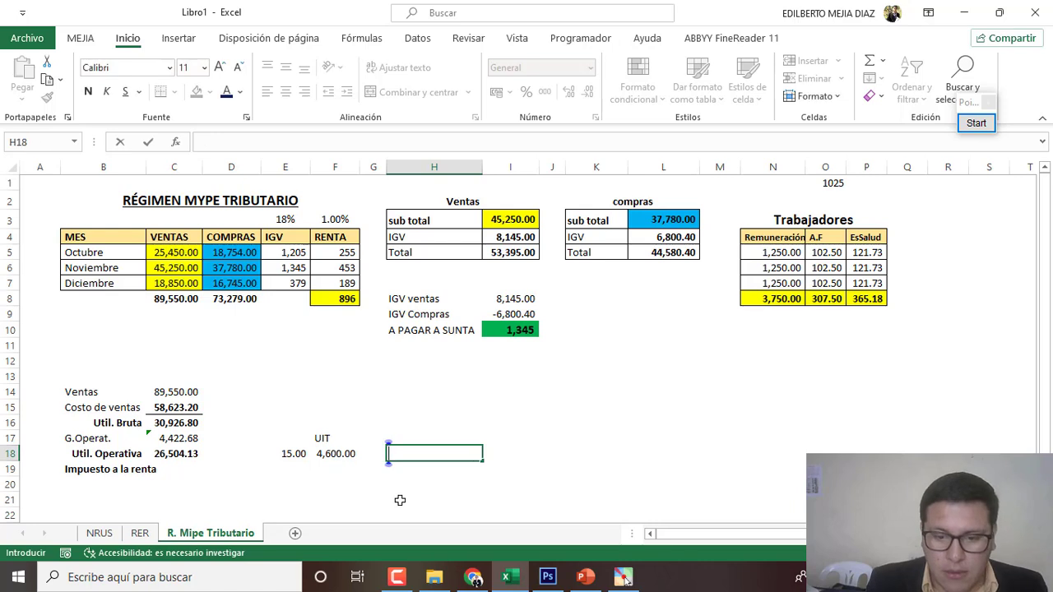
{"action": "left_click", "coordinate": [400, 499]}
{"action": "left_click", "coordinate": [397, 456]}
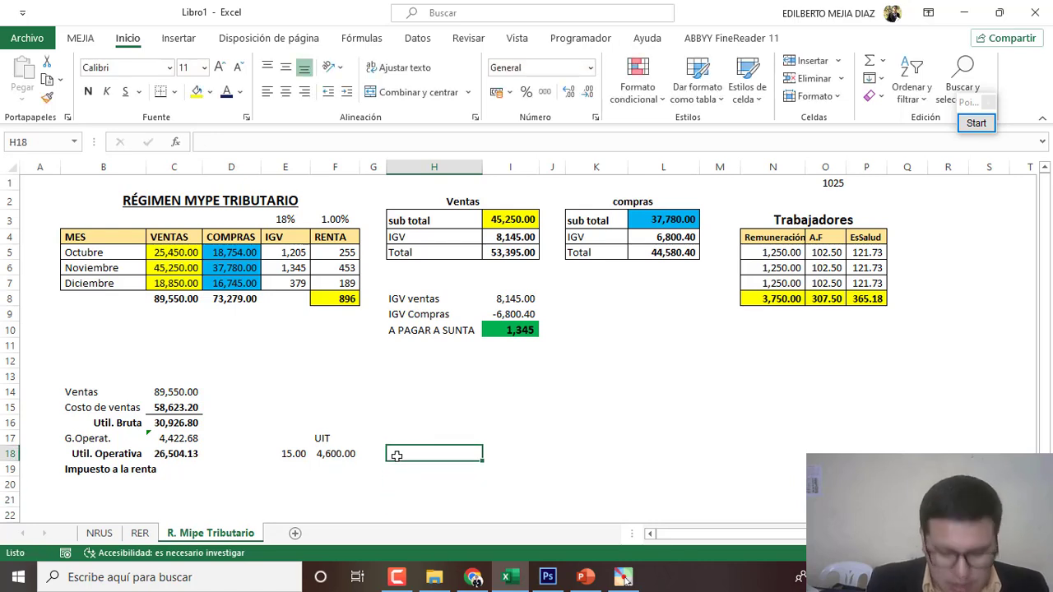
{"action": "type", "text": "+"}
{"action": "left_click", "coordinate": [337, 455]}
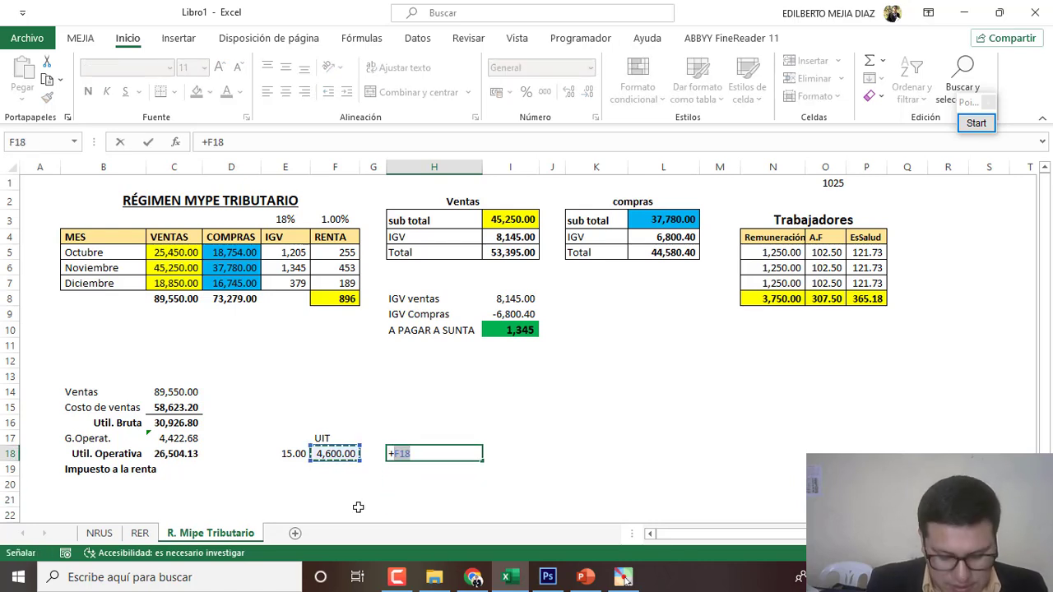
{"action": "type", "text": "*"}
{"action": "left_click", "coordinate": [295, 455]}
{"action": "key", "text": "Return"}
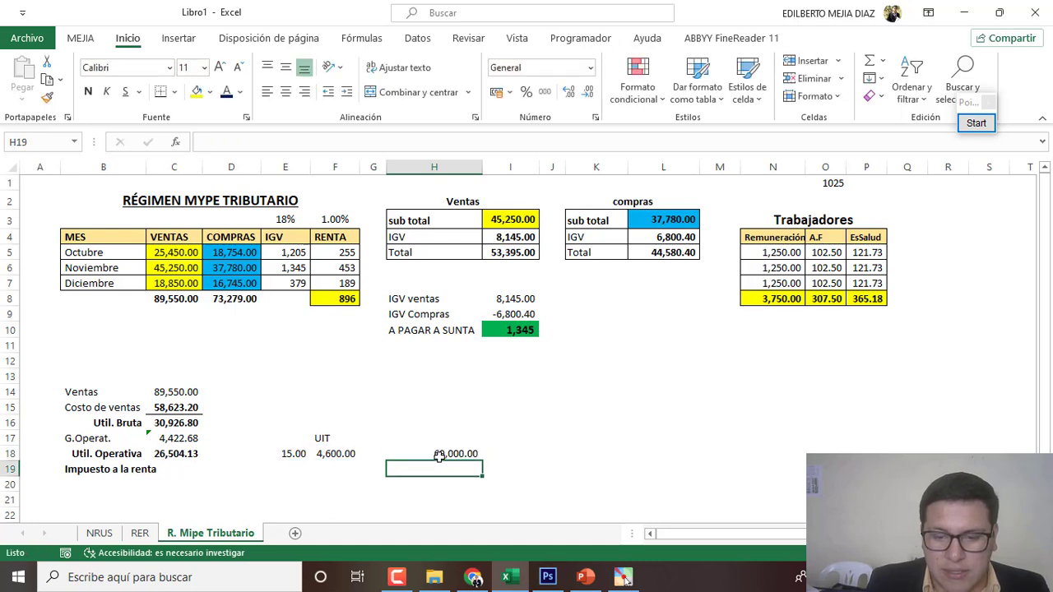
{"action": "left_click", "coordinate": [440, 457]}
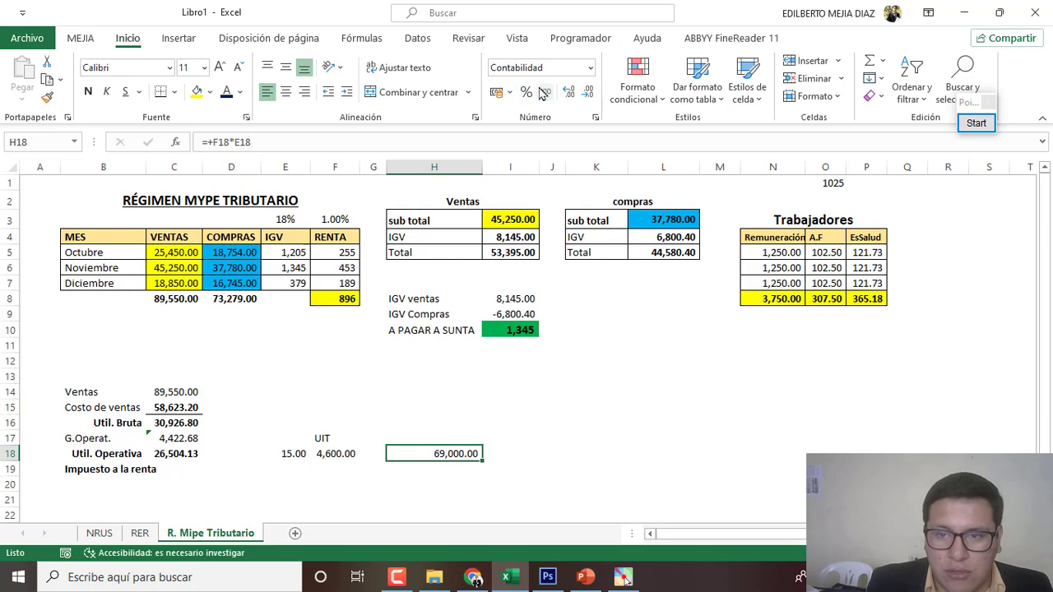
{"action": "left_click", "coordinate": [88, 91]}
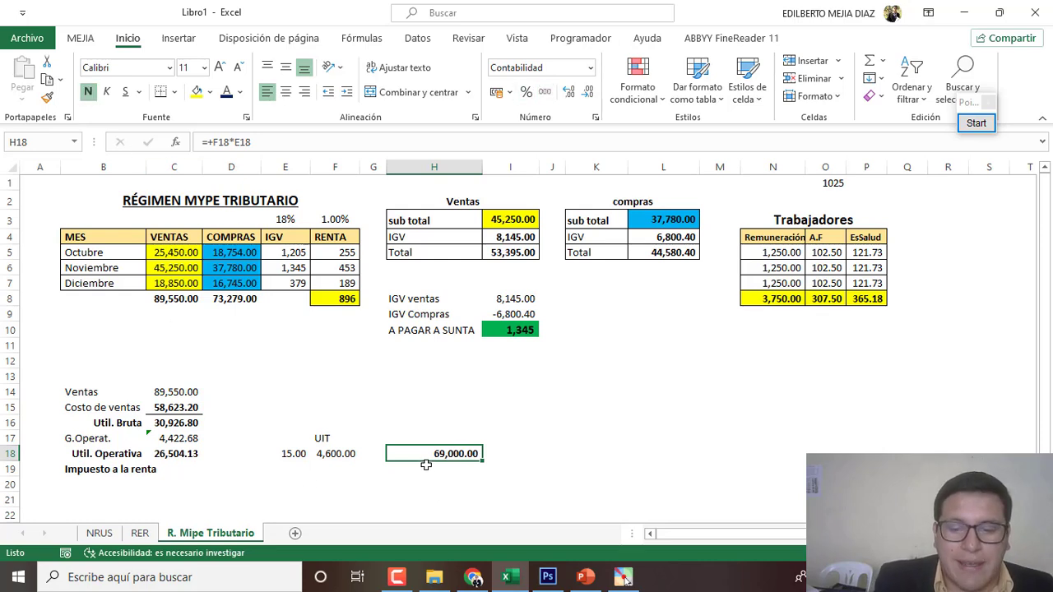
Step: Enter a 10% tax rate in I18
{"action": "left_click", "coordinate": [496, 453]}
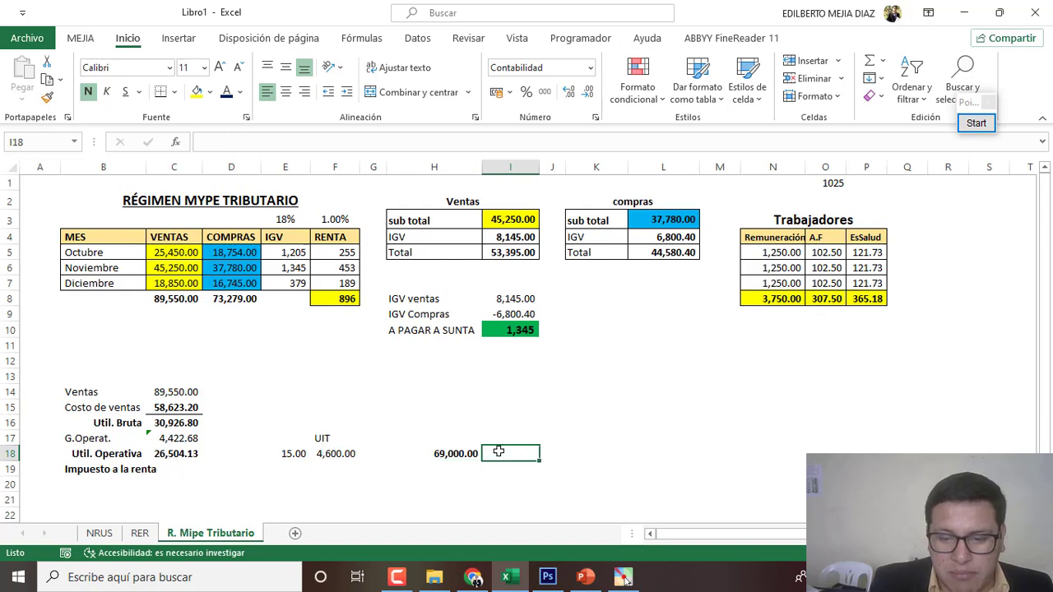
{"action": "type", "text": "10"}
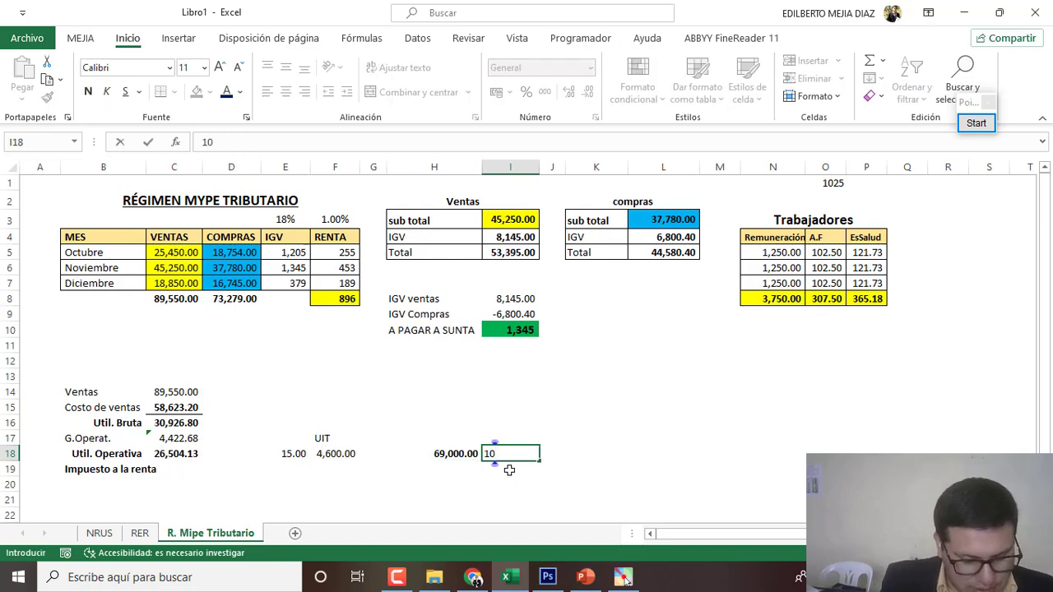
{"action": "type", "text": "%"}
{"action": "key", "text": "Return"}
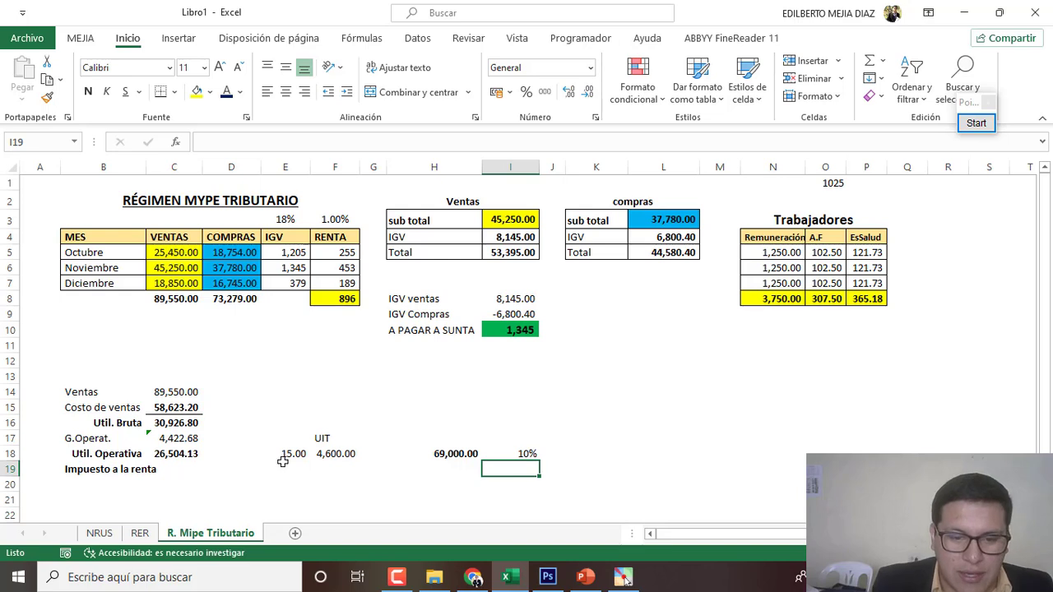
Step: Calculate income tax in C19 from the C18 operating profit at 10%, showing 2,650.41 in bold
{"action": "left_click", "coordinate": [173, 456]}
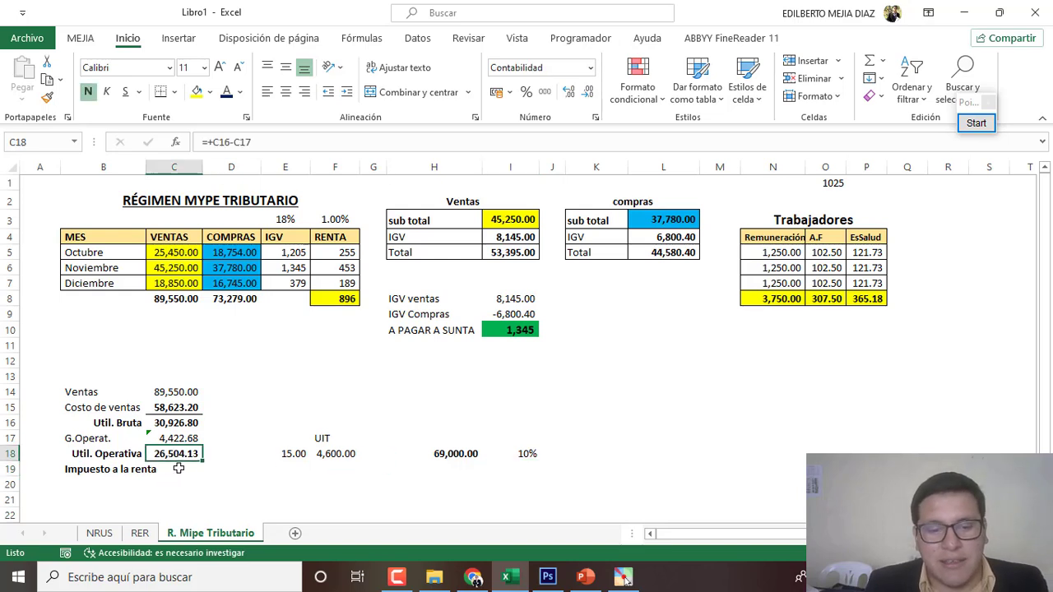
{"action": "left_click", "coordinate": [186, 469]}
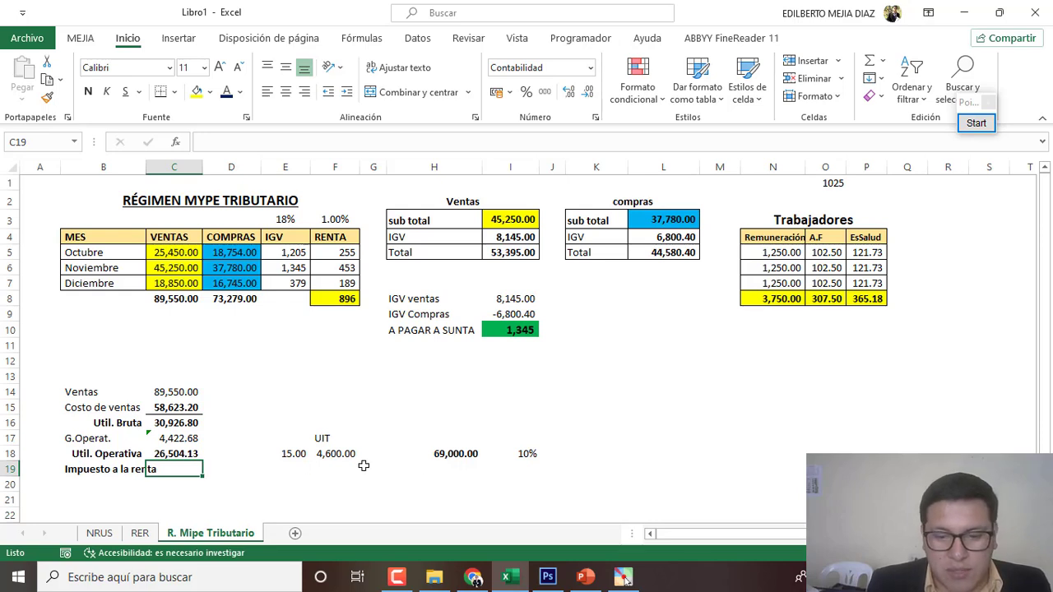
{"action": "type", "text": "+"}
{"action": "left_click", "coordinate": [178, 452]}
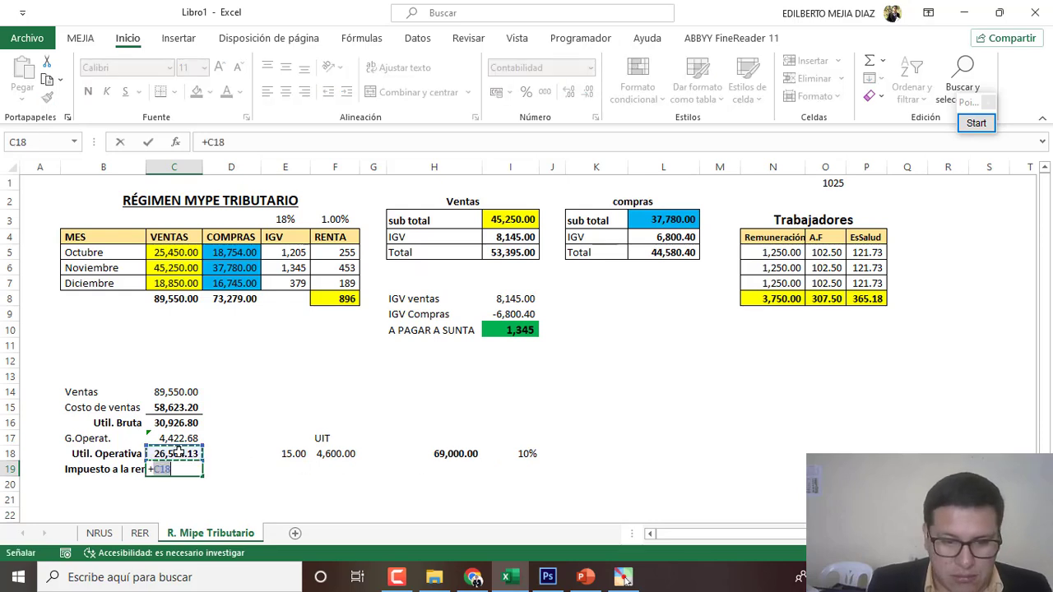
{"action": "type", "text": "*10"}
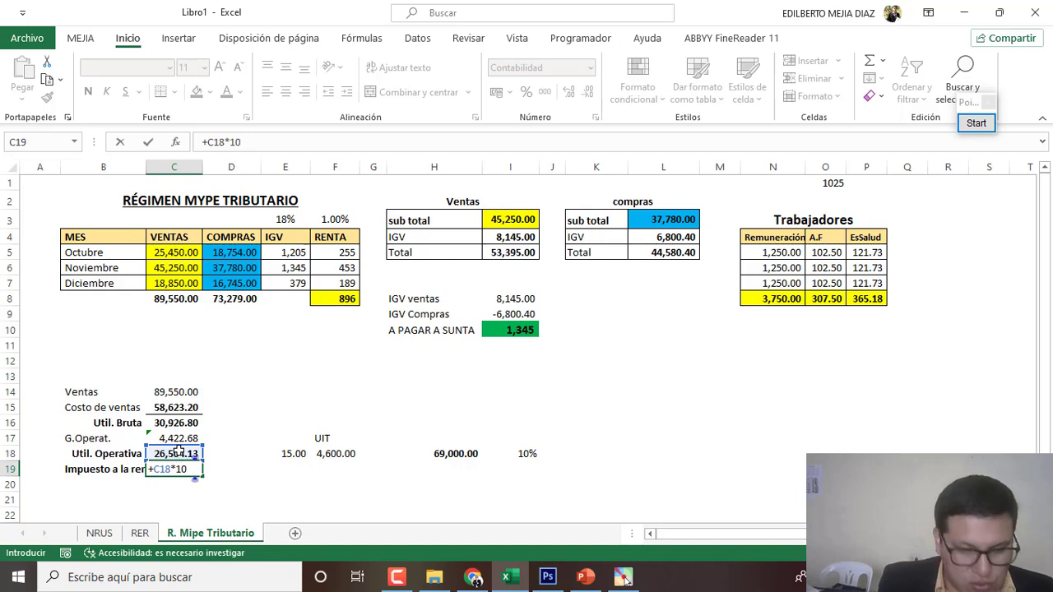
{"action": "key", "text": "Return"}
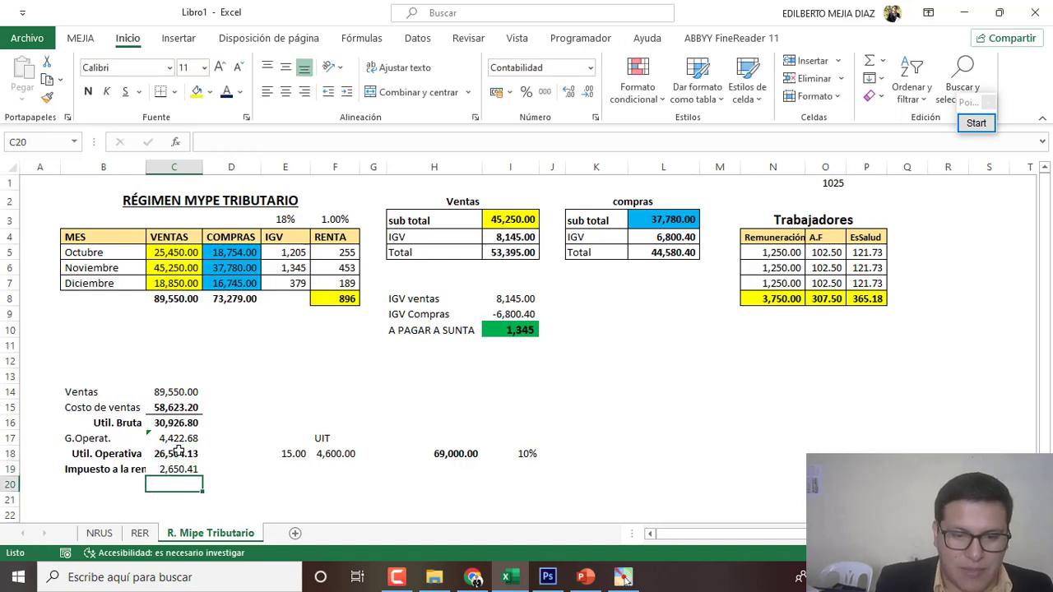
{"action": "left_click", "coordinate": [186, 466]}
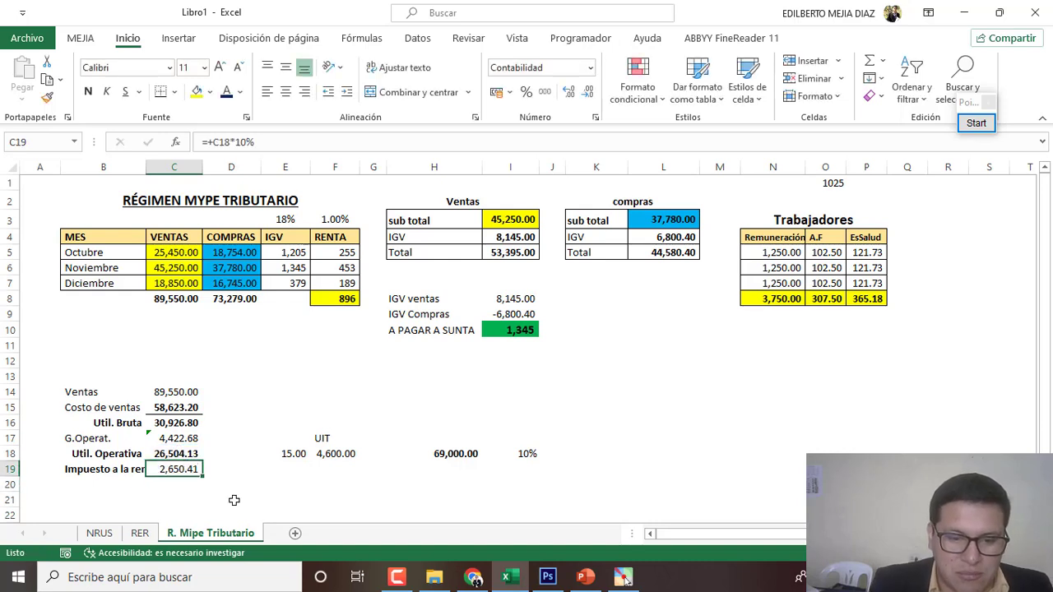
{"action": "left_click", "coordinate": [88, 91]}
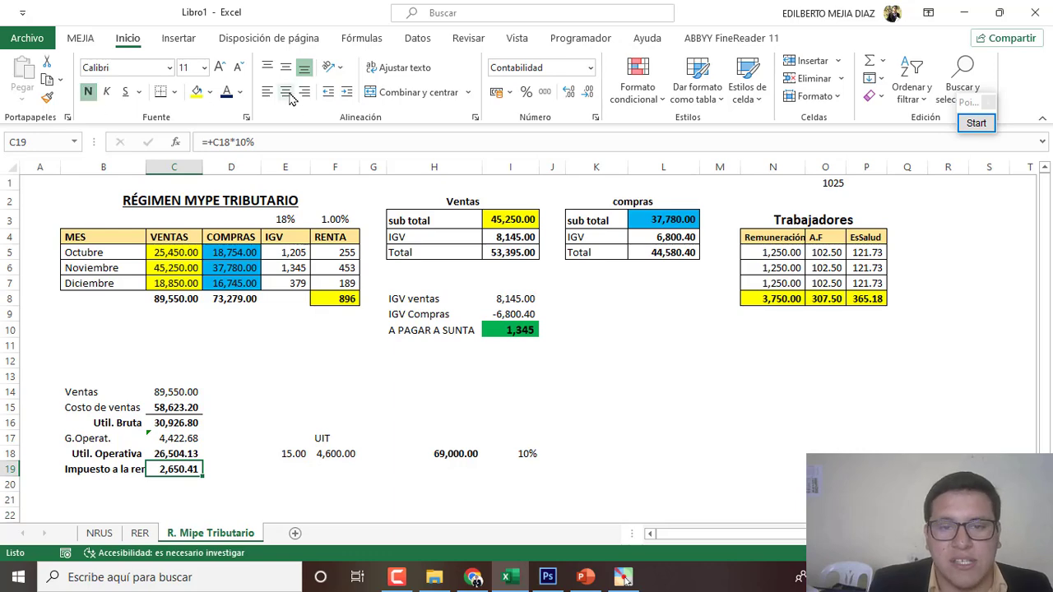
{"action": "left_click", "coordinate": [89, 483]}
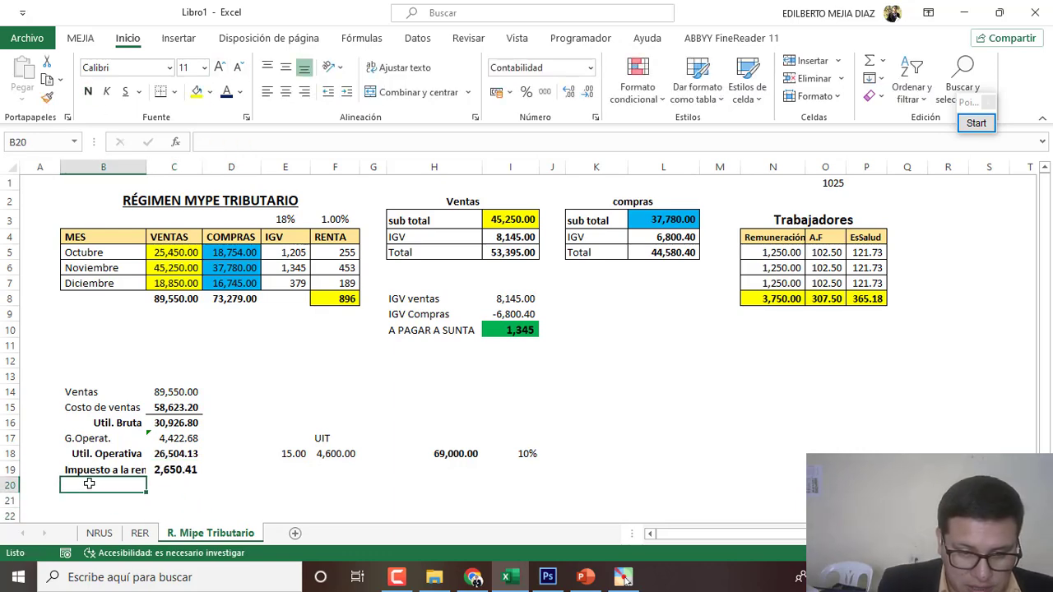
Step: Label B20 'Utilidad neta' and set C20 to =+C18-C19
{"action": "type", "text": "Ut"}
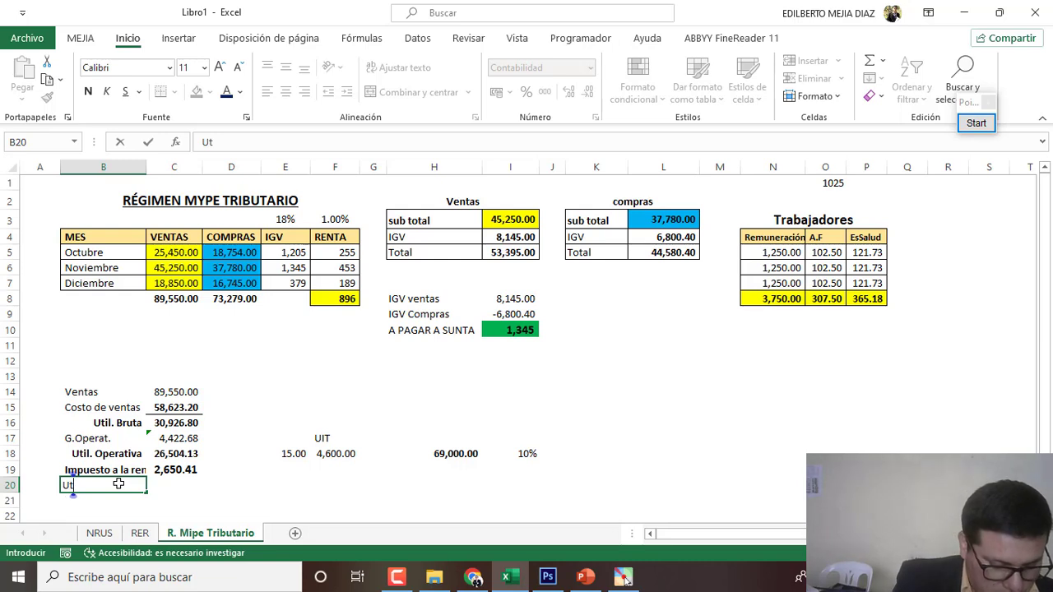
{"action": "type", "text": "ilidad neta"}
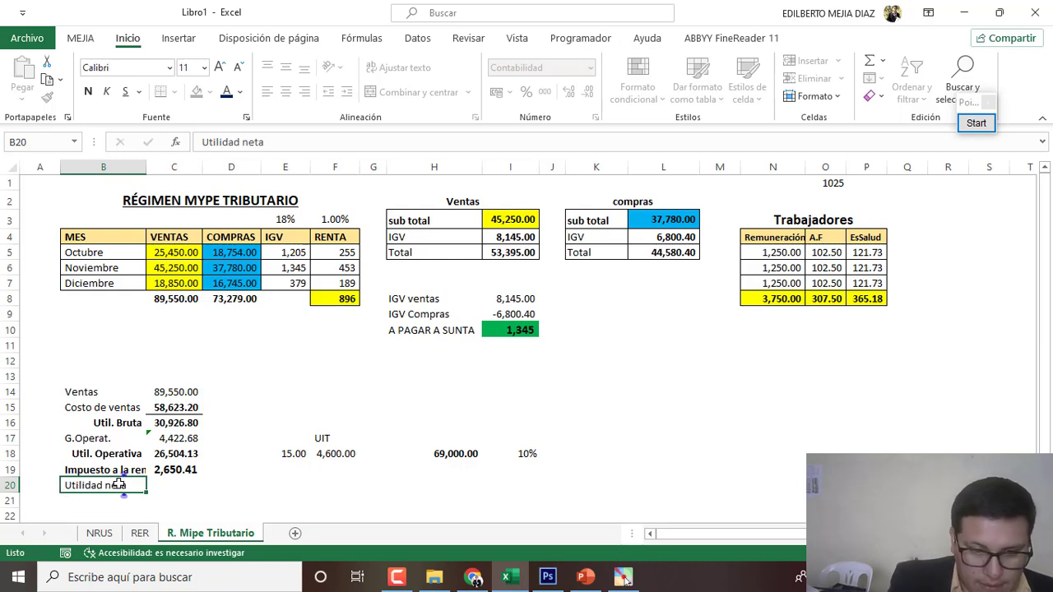
{"action": "key", "text": "Return"}
{"action": "left_click", "coordinate": [182, 489]}
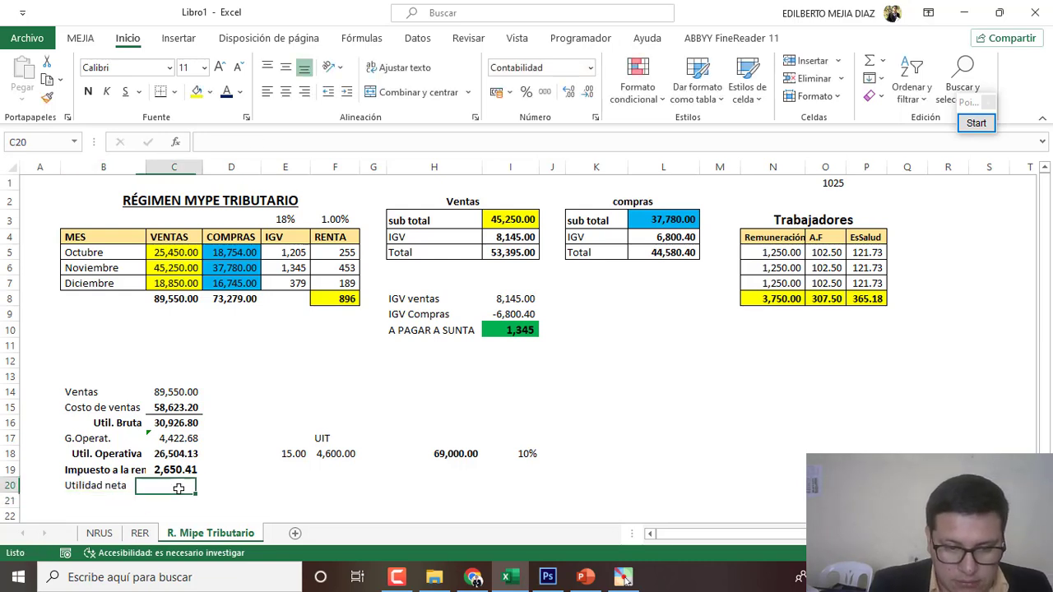
{"action": "type", "text": "+"}
{"action": "left_click", "coordinate": [172, 455]}
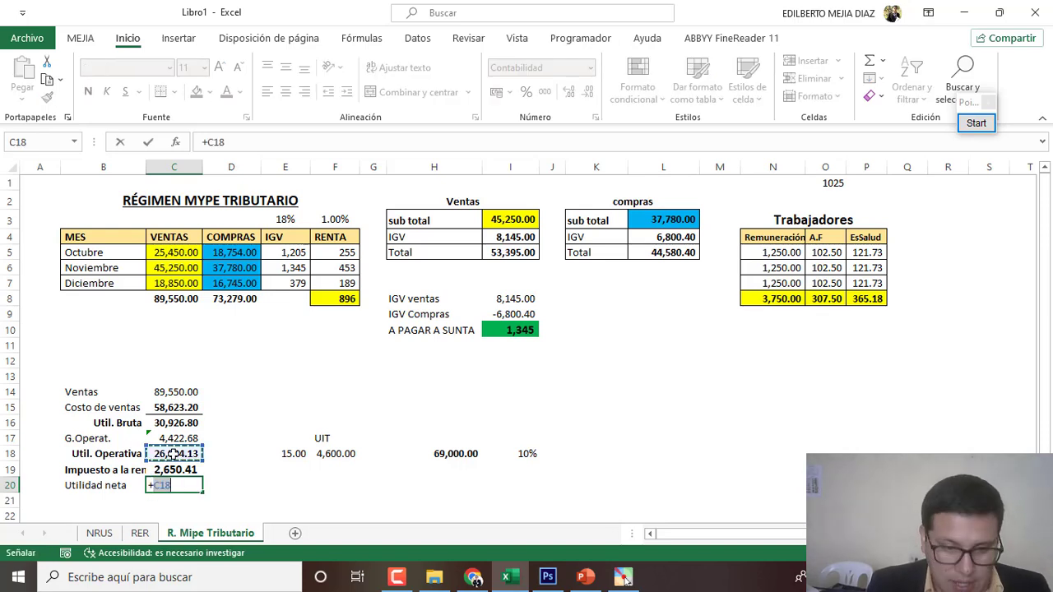
{"action": "type", "text": "-"}
{"action": "left_click", "coordinate": [177, 471]}
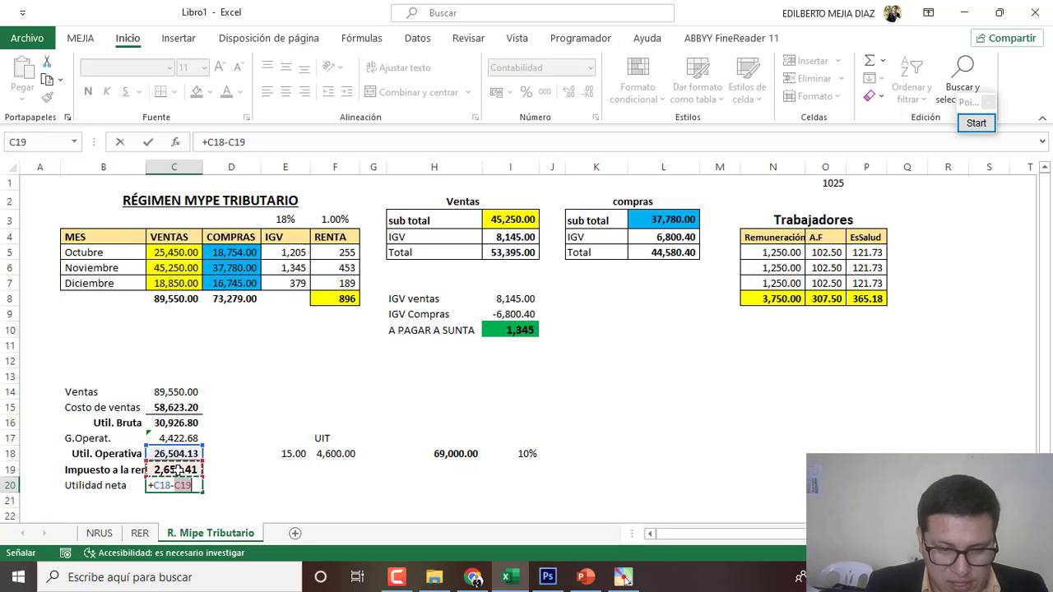
{"action": "key", "text": "ctrl+Return"}
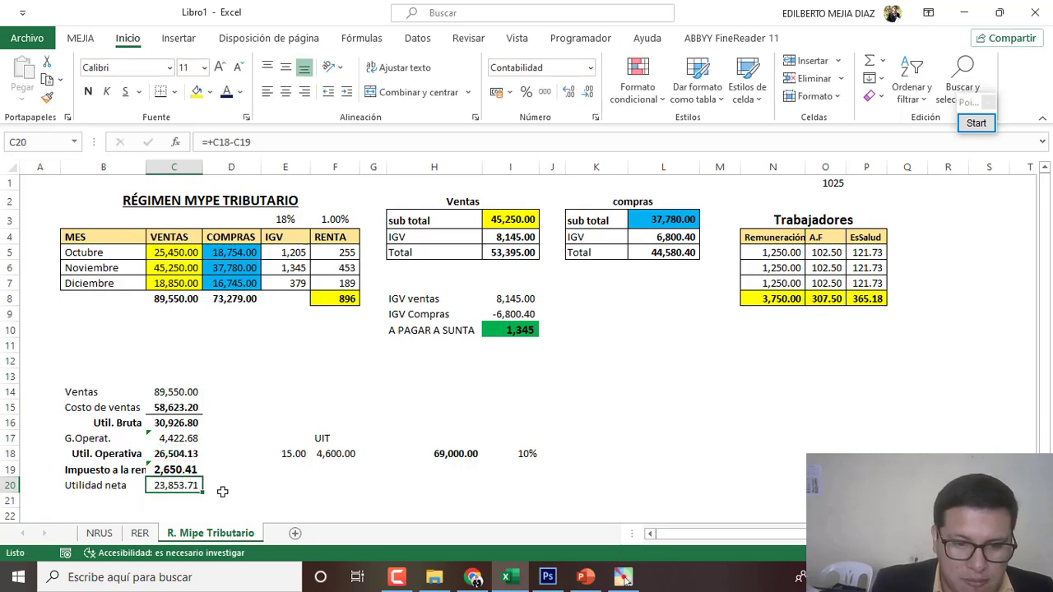
Step: Make the 23,853.71 net profit bold on yellow, then select the income tax row B19:C19
{"action": "left_click", "coordinate": [196, 92]}
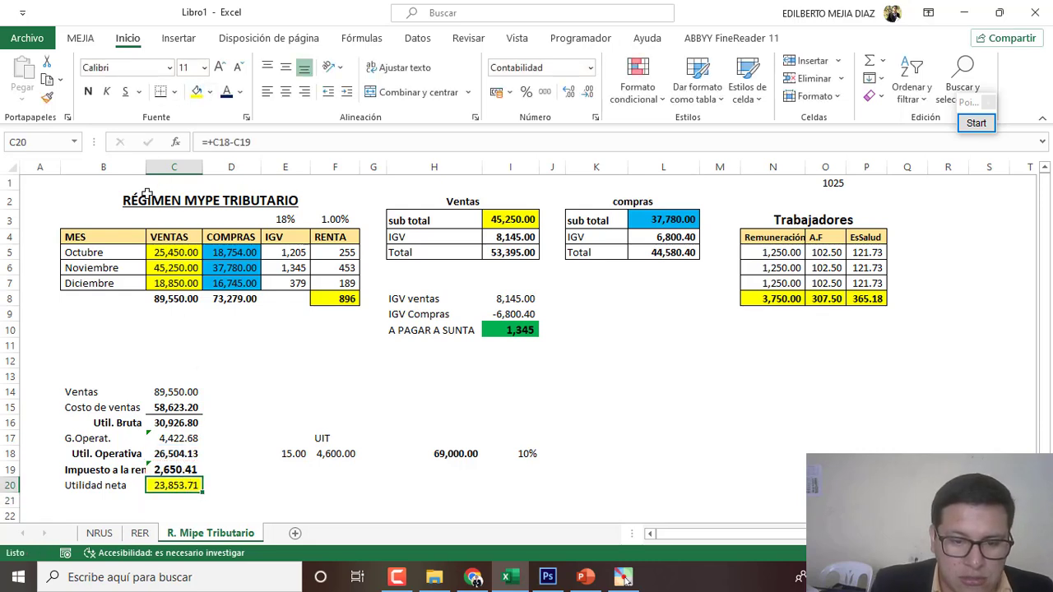
{"action": "left_click", "coordinate": [88, 92]}
{"action": "key", "text": "Return"}
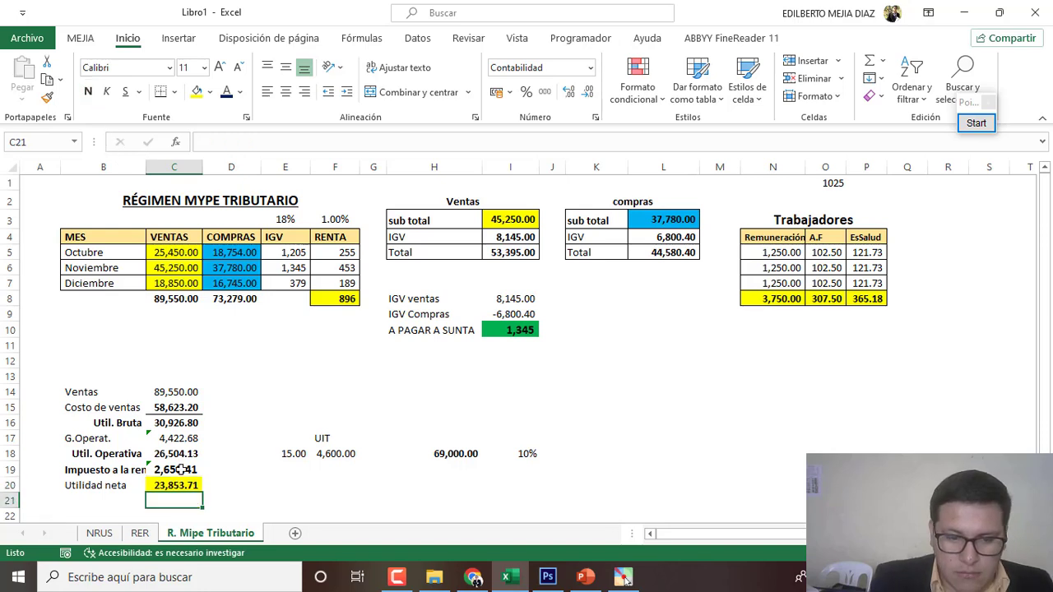
{"action": "left_click", "coordinate": [178, 469]}
{"action": "left_click_drag", "start_coordinate": [84, 469], "coordinate": [175, 470]}
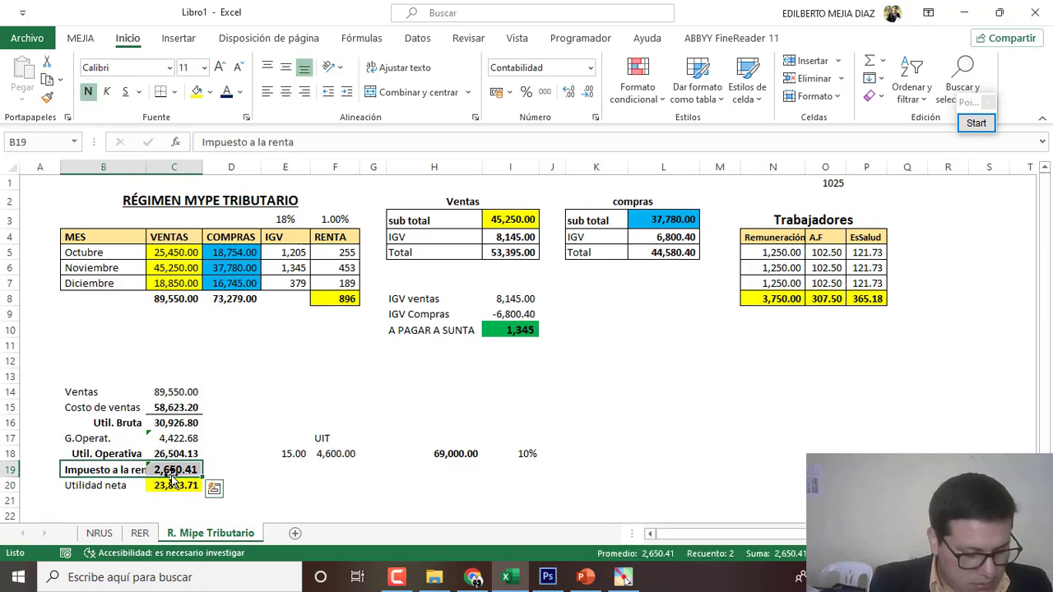
Step: Copy the income tax row to K18 as values only and relabel it 'Renta anual'
{"action": "key", "text": "ctrl+c"}
{"action": "left_click", "coordinate": [615, 454]}
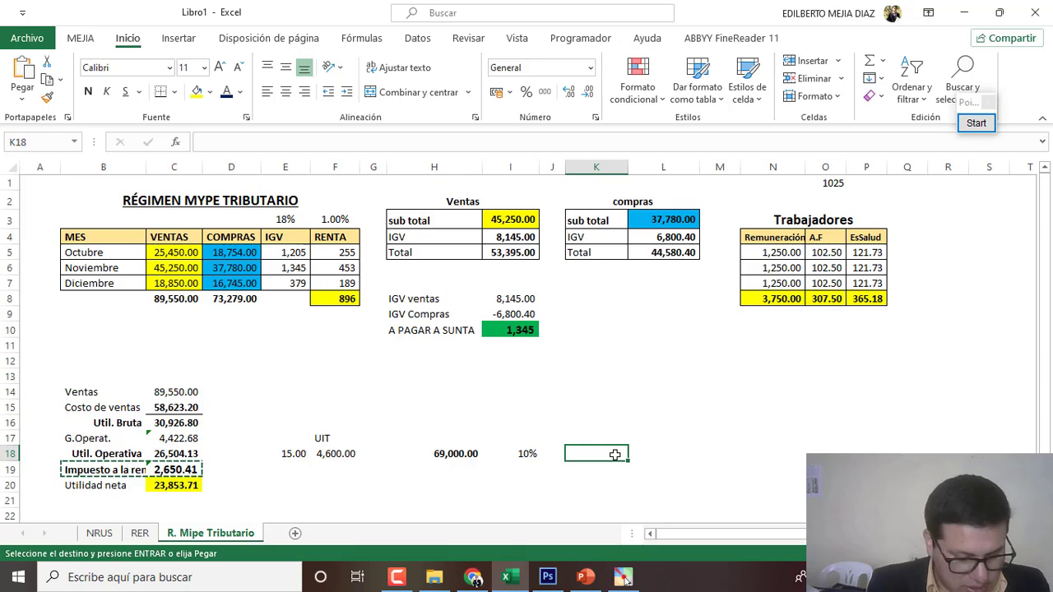
{"action": "key", "text": "ctrl+v"}
{"action": "left_click", "coordinate": [724, 473]}
{"action": "left_click", "coordinate": [717, 387]}
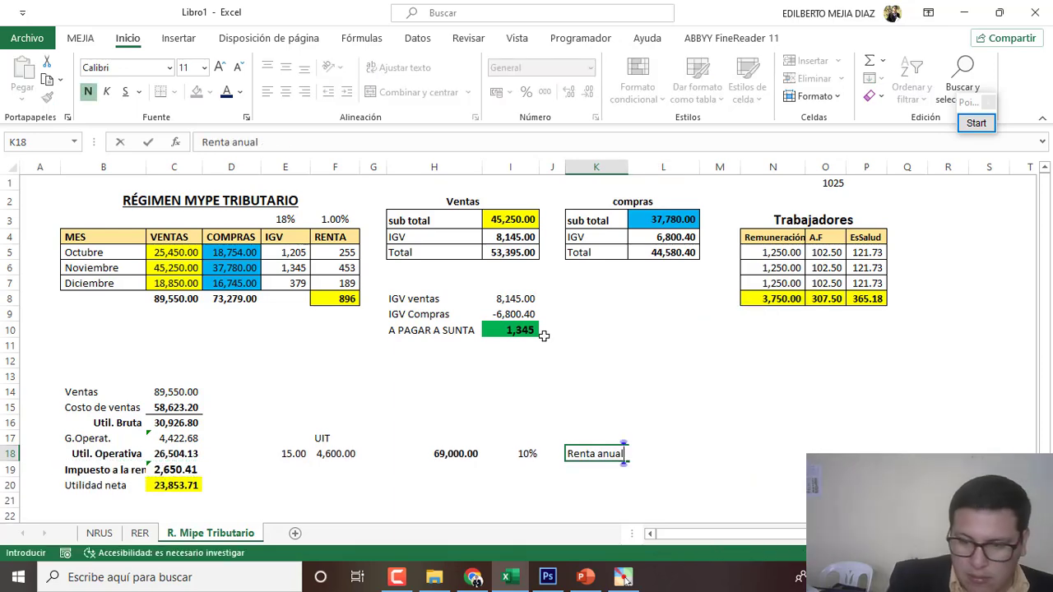
{"action": "type", "text": "Renta anual"}
{"action": "key", "text": "Return"}
Step: Enter the rounded annual tax 2650 in L18 in Accounting format
{"action": "left_click", "coordinate": [675, 455]}
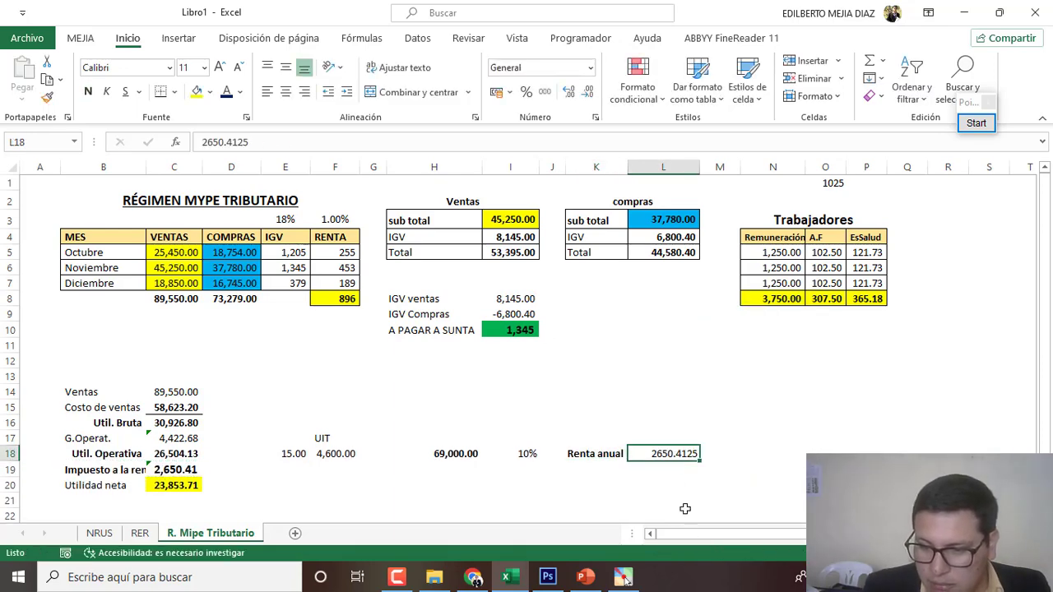
{"action": "type", "text": "2650"}
{"action": "key", "text": "ctrl+Return"}
{"action": "left_click", "coordinate": [546, 93]}
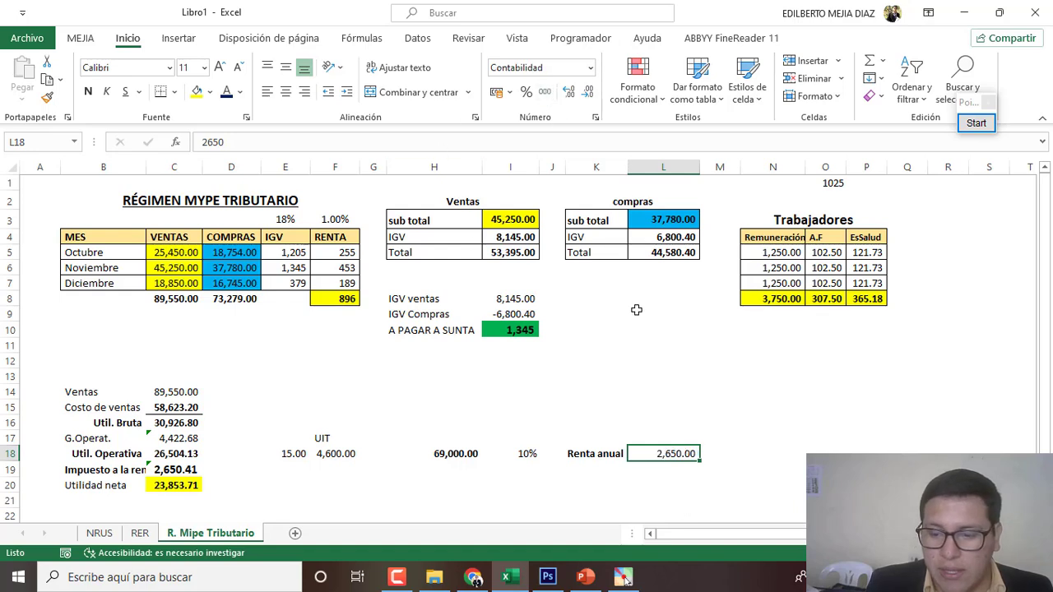
{"action": "left_click", "coordinate": [594, 470]}
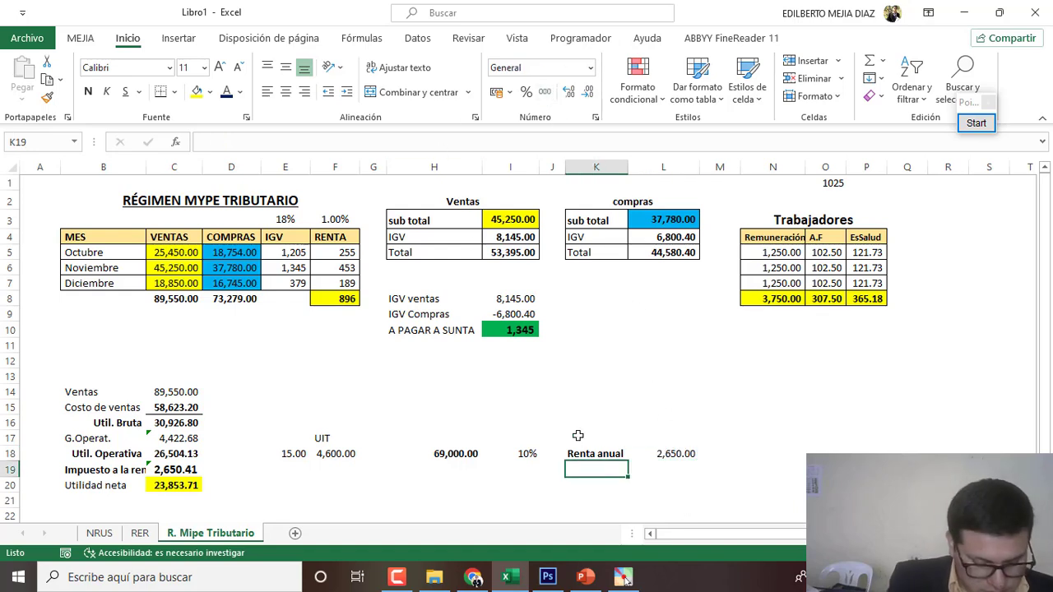
Step: Add '(-) pagos a cuenta' in K19 with L19 referencing the 896 payments total in F8
{"action": "type", "text": "(-)"}
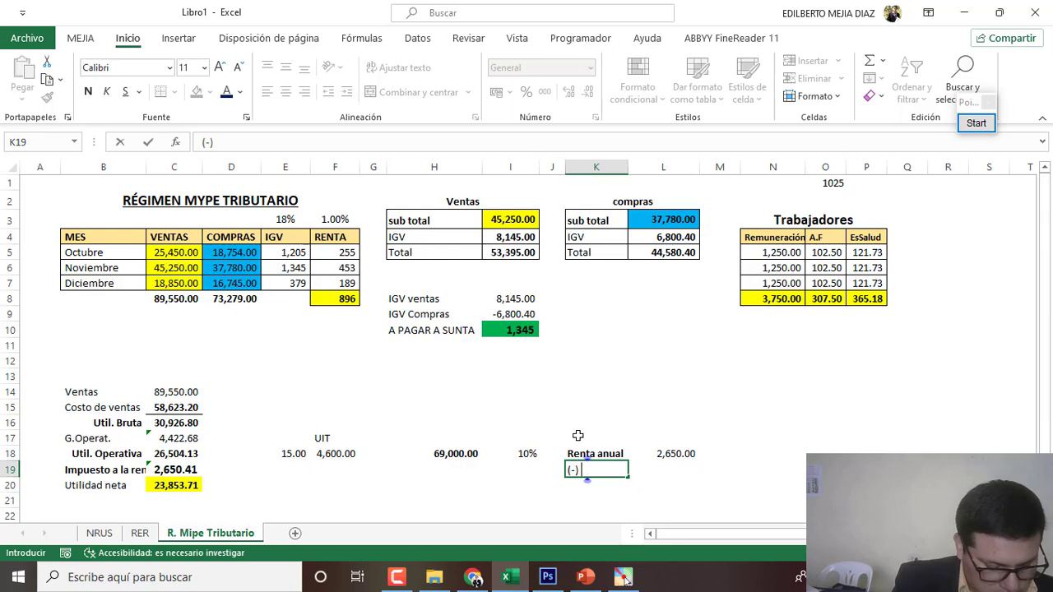
{"action": "type", "text": " pagos a cuenta"}
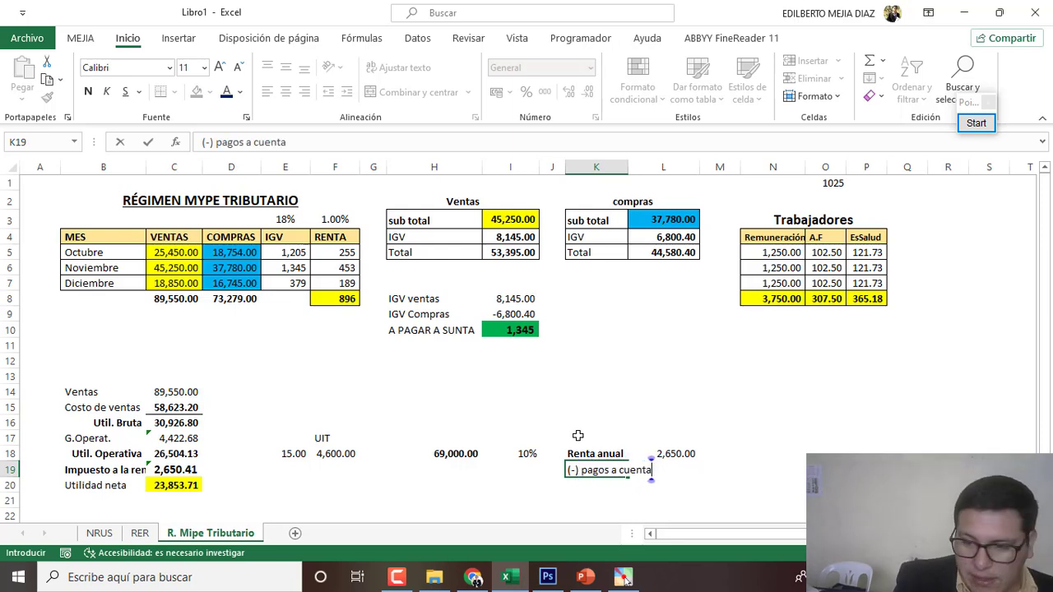
{"action": "key", "text": "Return"}
{"action": "left_click", "coordinate": [690, 468]}
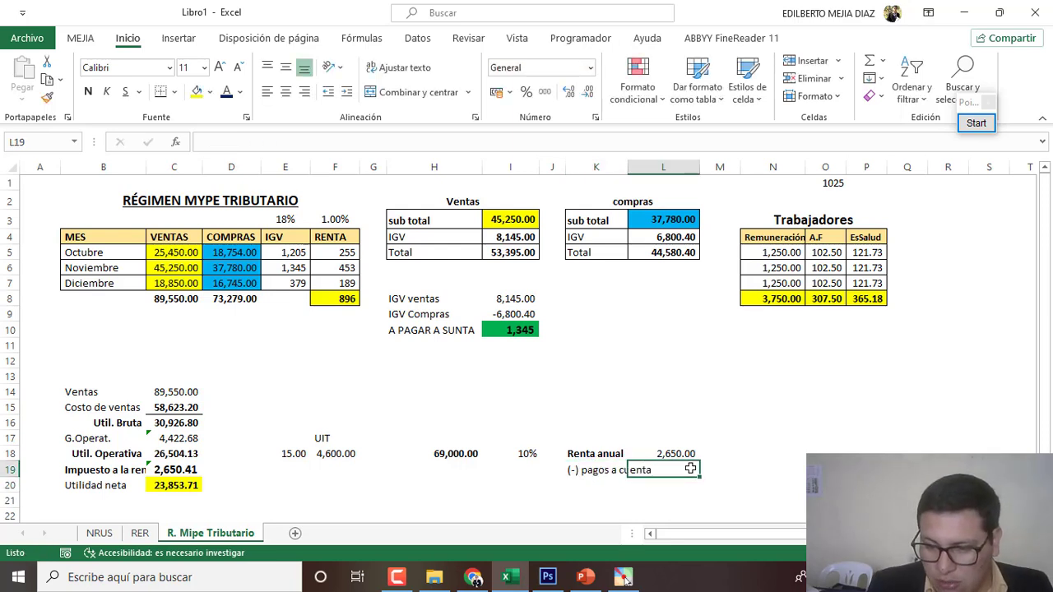
{"action": "type", "text": "+"}
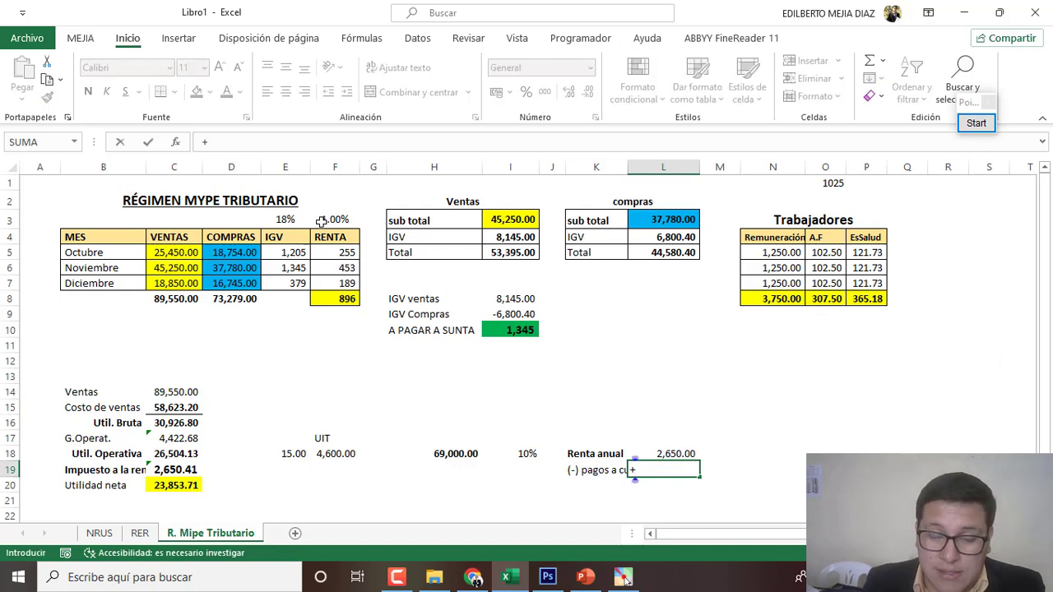
{"action": "left_click", "coordinate": [343, 298]}
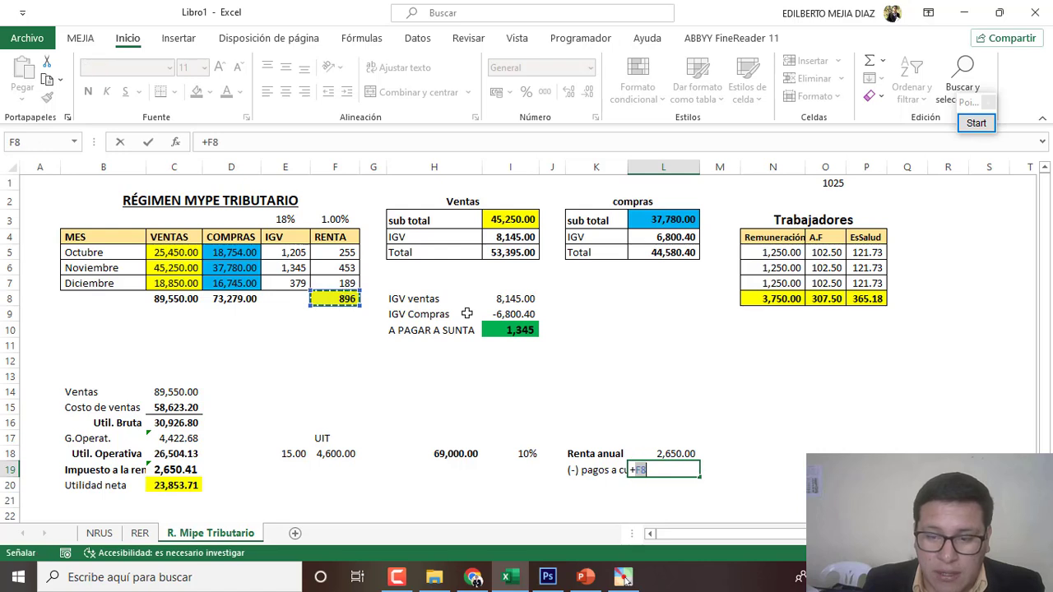
{"action": "key", "text": "Return"}
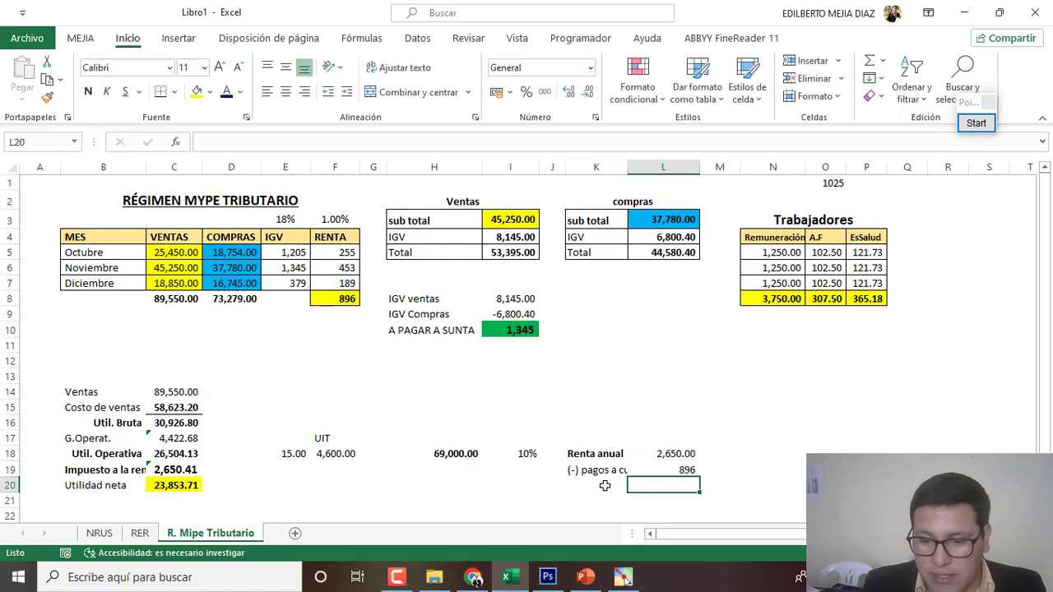
Step: Compute =+L18-L19 in L20 and show the 1,755 amount due bold without decimals
{"action": "type", "text": "+"}
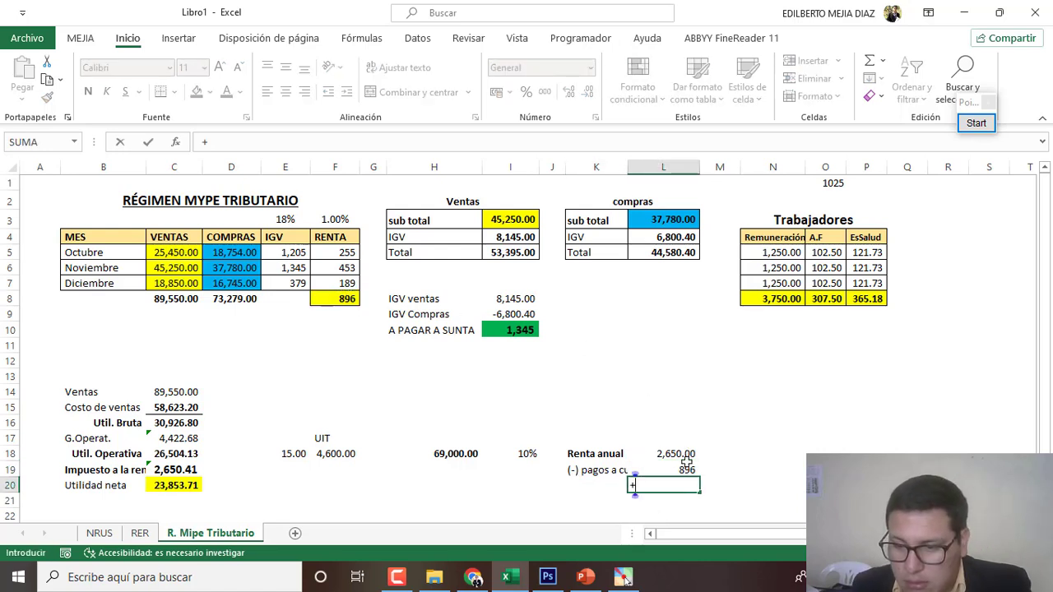
{"action": "left_click", "coordinate": [683, 454]}
{"action": "type", "text": "-"}
{"action": "left_click", "coordinate": [683, 469]}
{"action": "key", "text": "Return"}
{"action": "left_click", "coordinate": [681, 483]}
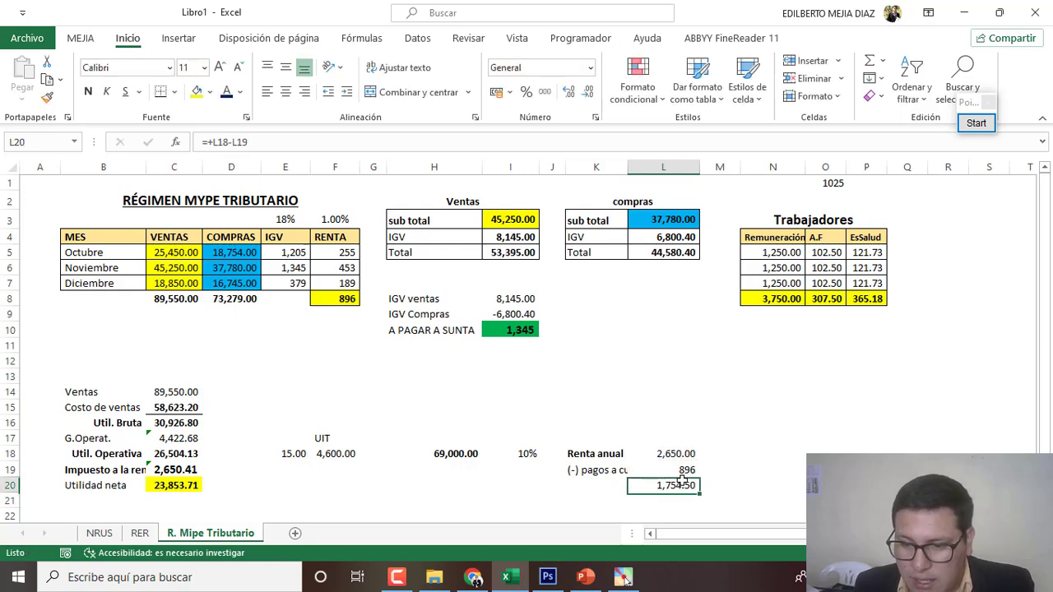
{"action": "key", "text": "ctrl+n"}
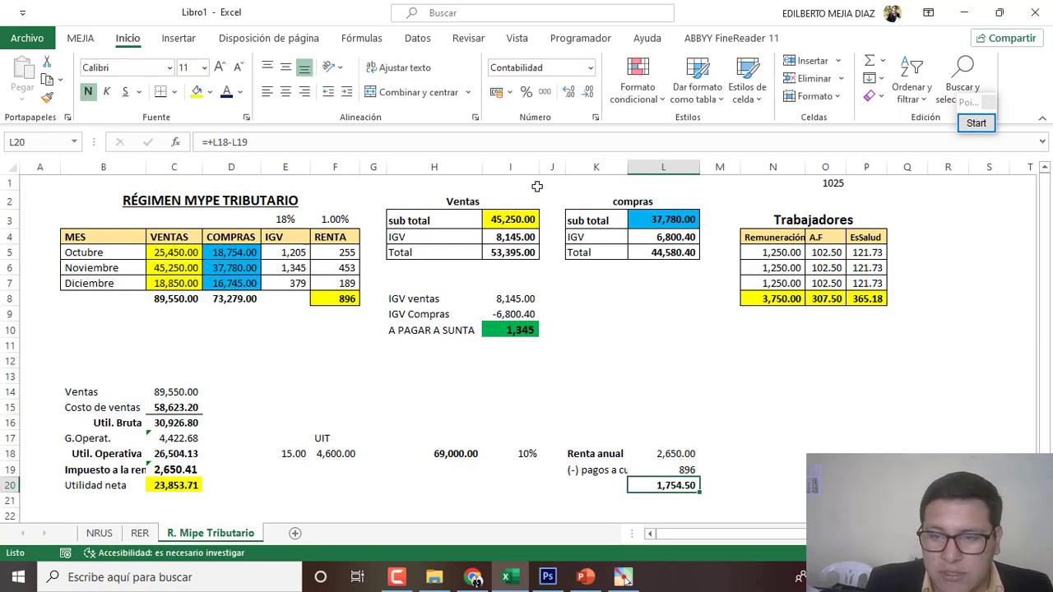
{"action": "left_click", "coordinate": [587, 91]}
{"action": "left_click", "coordinate": [587, 91]}
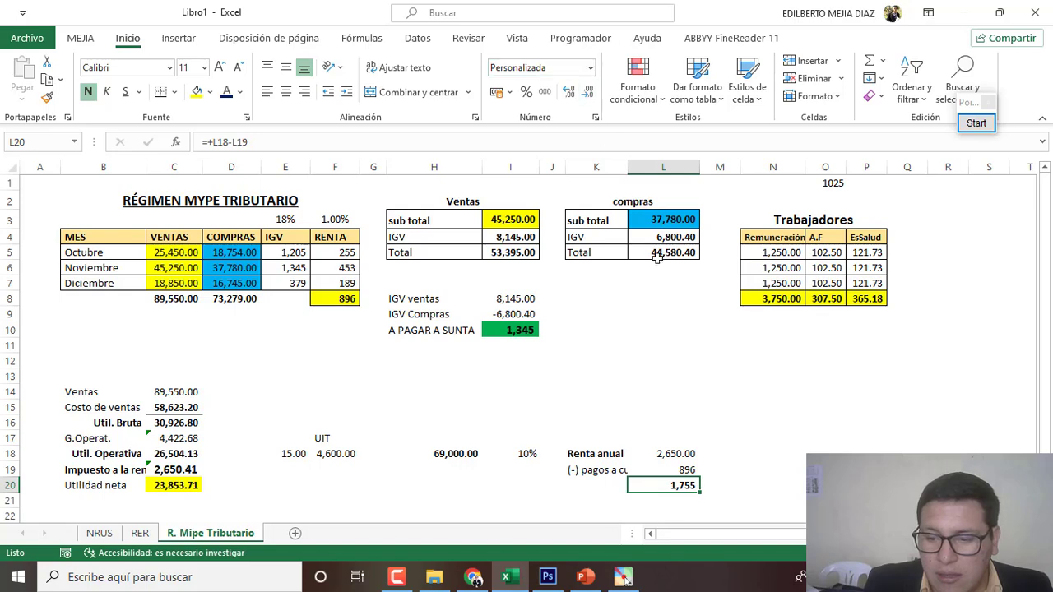
{"action": "left_click", "coordinate": [594, 485]}
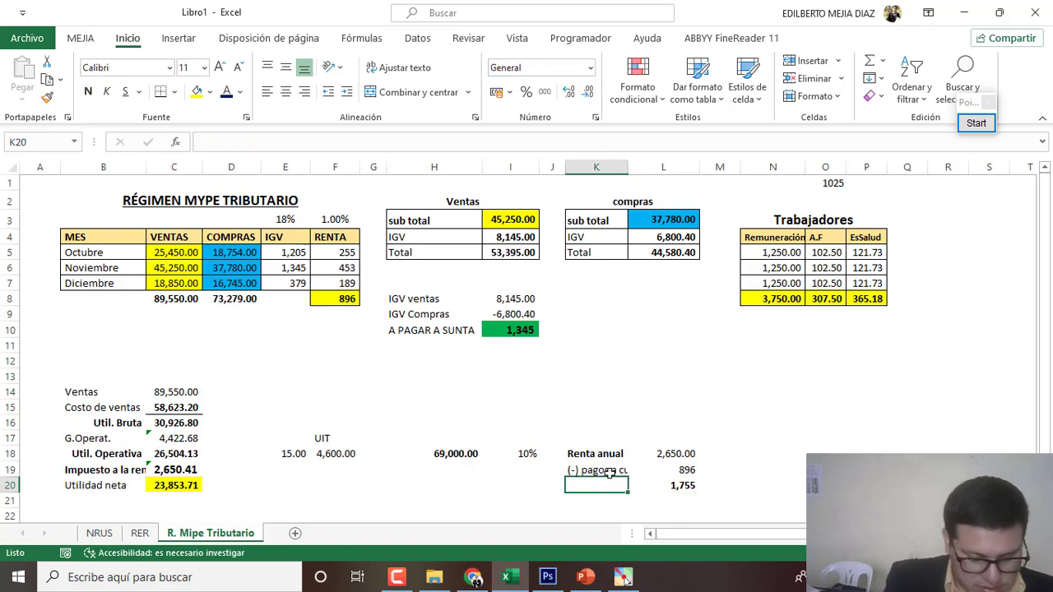
Step: Label K20 'a la SUNAT' and apply all borders to K20:L20 before picking a fill colour
{"action": "type", "text": "a la SU"}
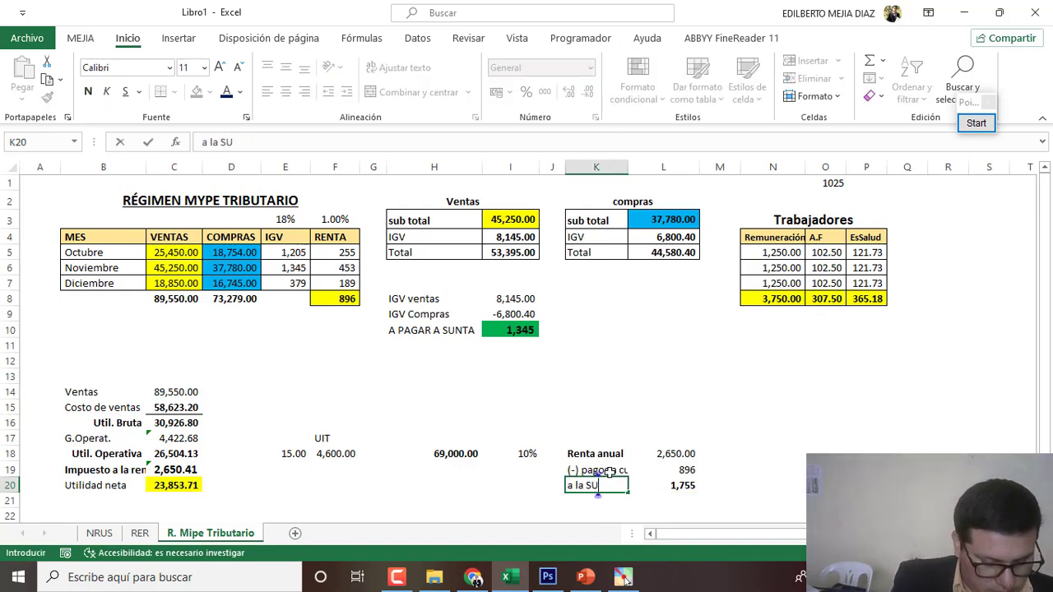
{"action": "type", "text": "NAT"}
{"action": "key", "text": "Return"}
{"action": "left_click", "coordinate": [782, 560]}
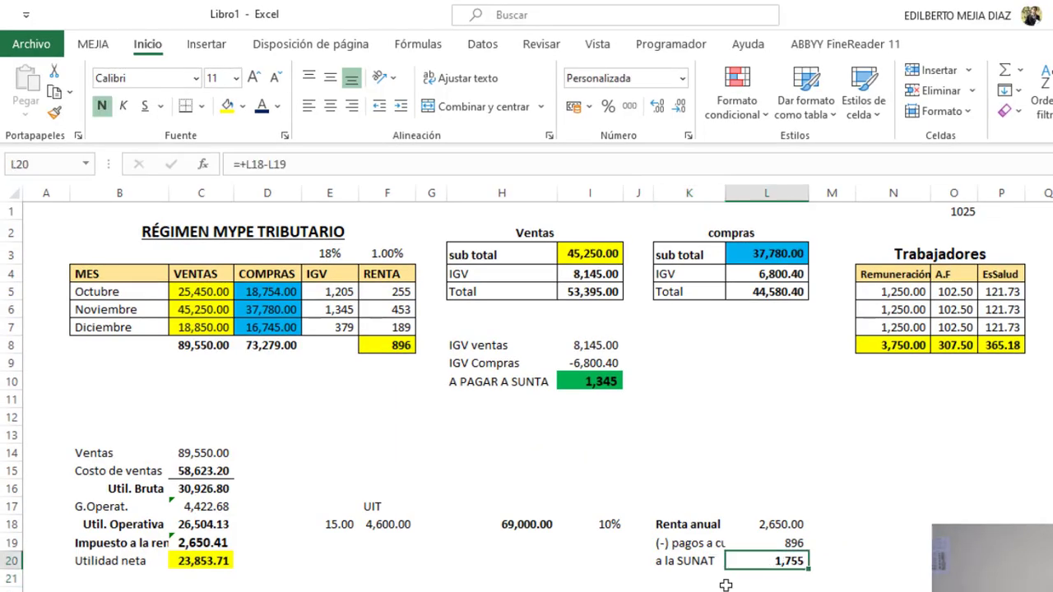
{"action": "left_click_drag", "start_coordinate": [668, 561], "coordinate": [785, 566]}
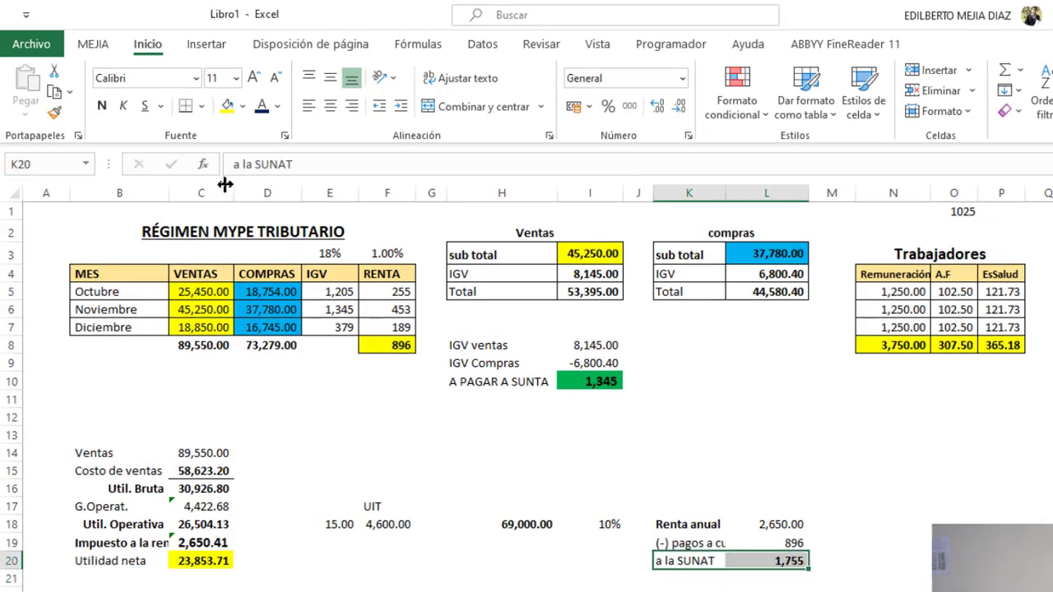
{"action": "left_click", "coordinate": [201, 106]}
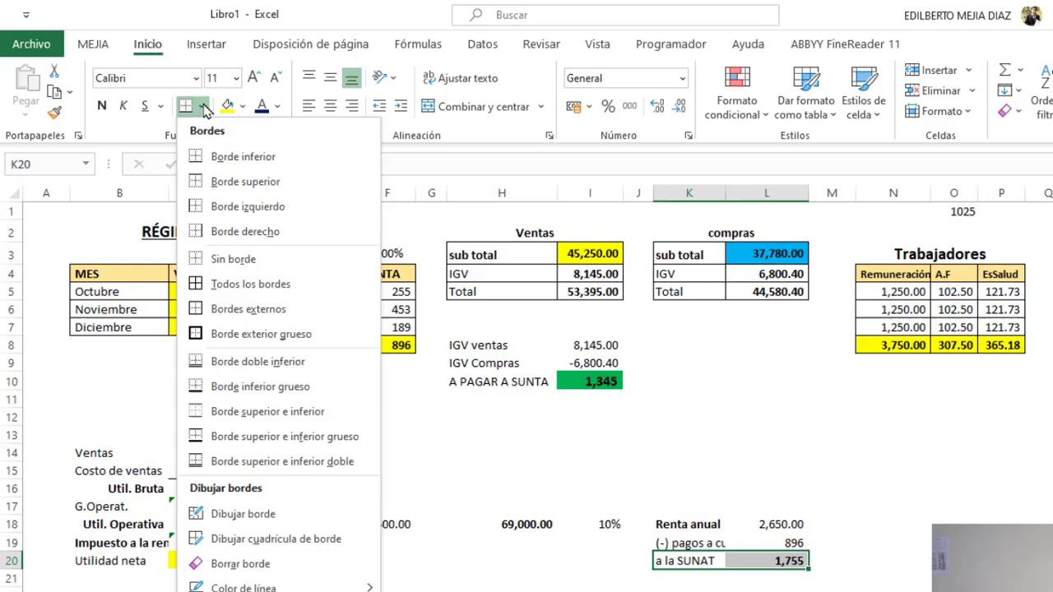
{"action": "left_click", "coordinate": [209, 284]}
{"action": "left_click", "coordinate": [243, 106]}
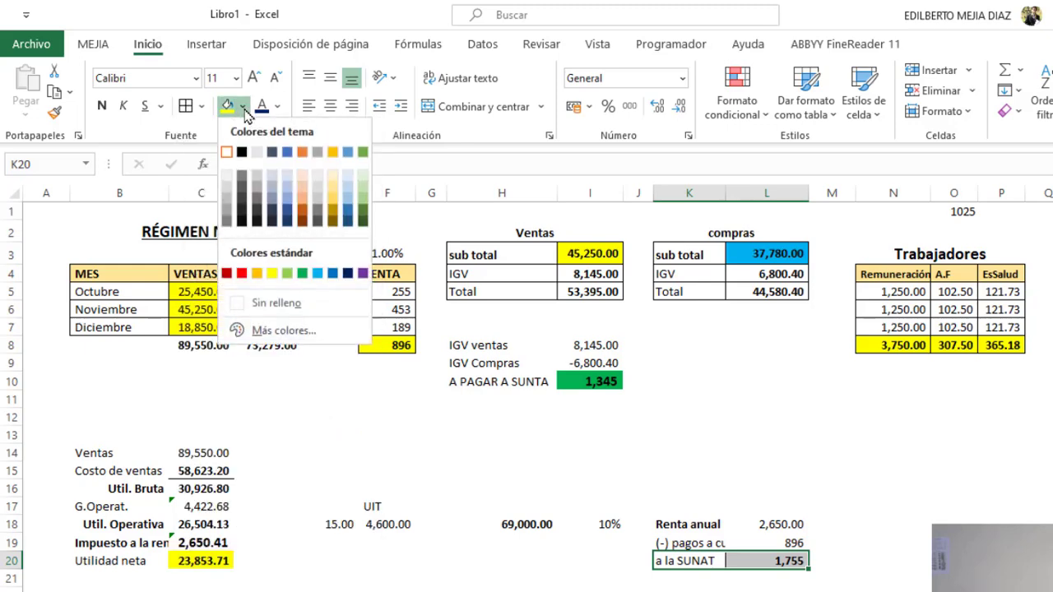